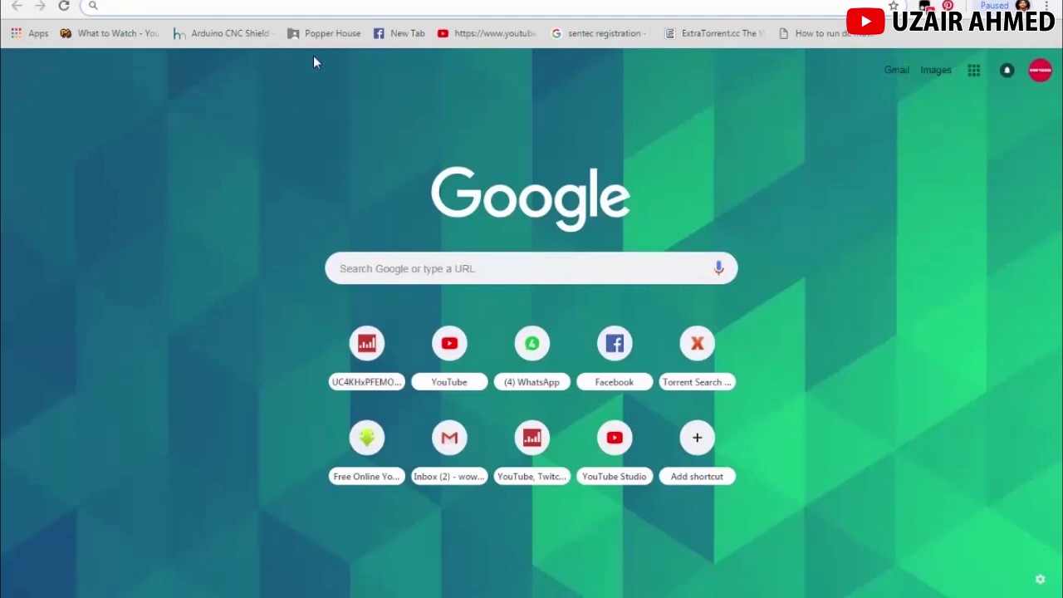
Step: Search Google for "3d max" and open the Autodesk 3ds Max overview result in a new tab
type("3d max")
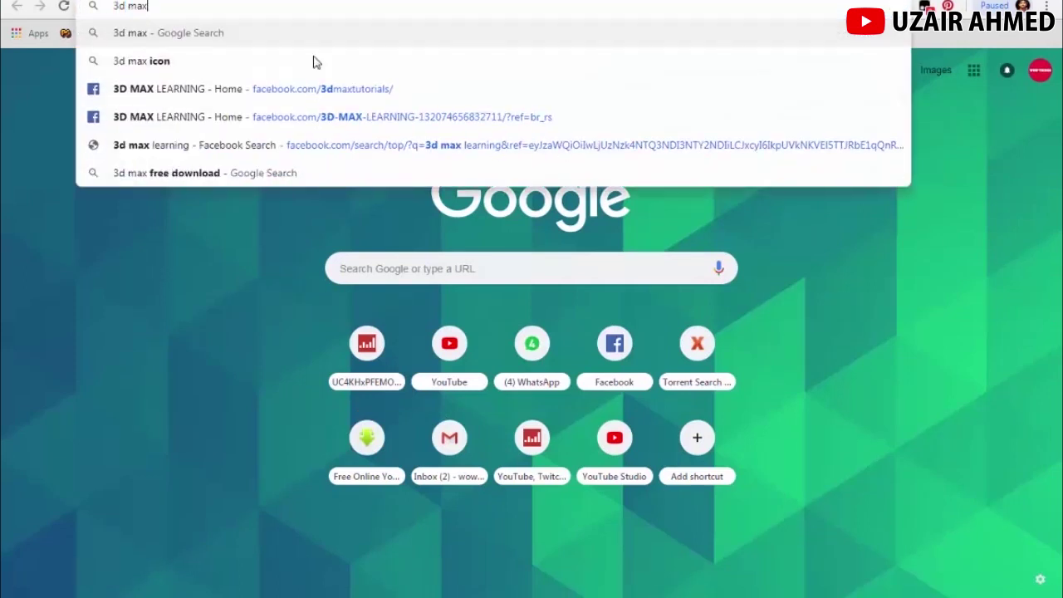
key("Return")
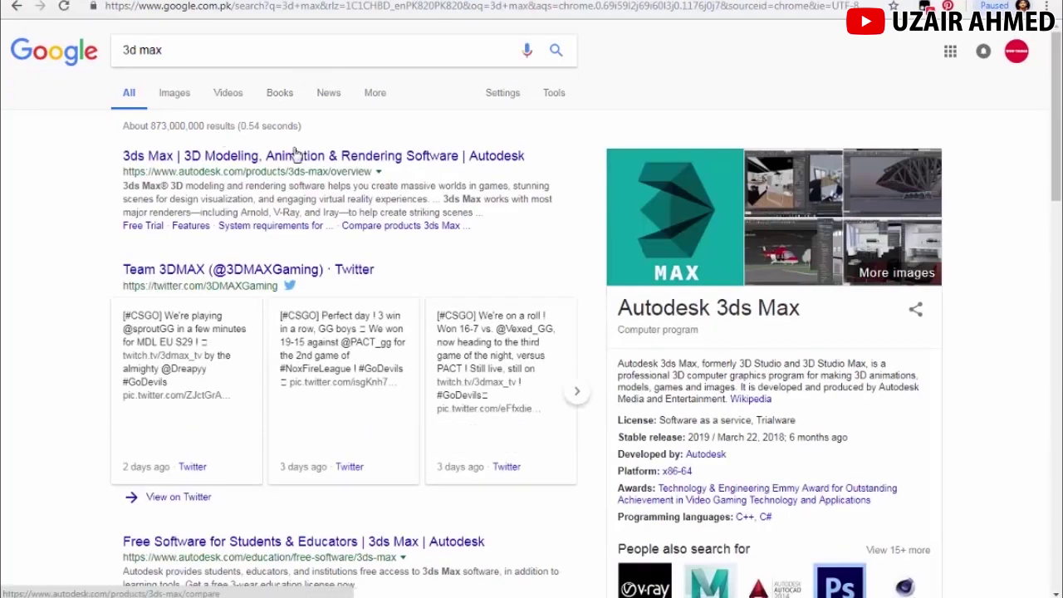
right_click(251, 158)
left_click(257, 170)
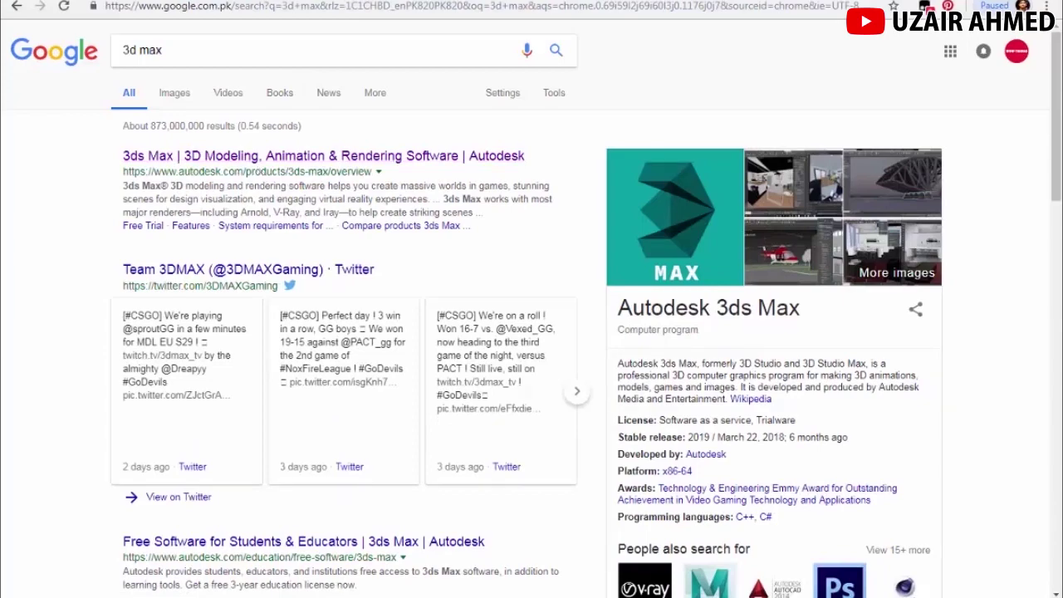
key("ctrl+Tab")
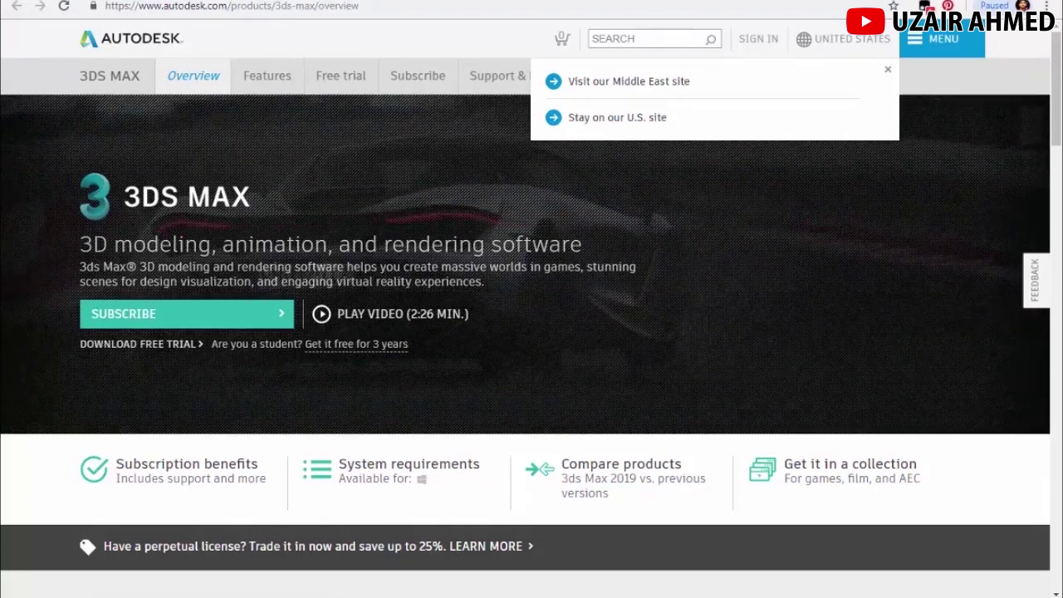
Step: Open the image results for "3d max" in a separate tab and preview the red helicopter picture from Autodesk
key("ctrl+shift+Tab")
right_click(172, 94)
left_click(173, 94)
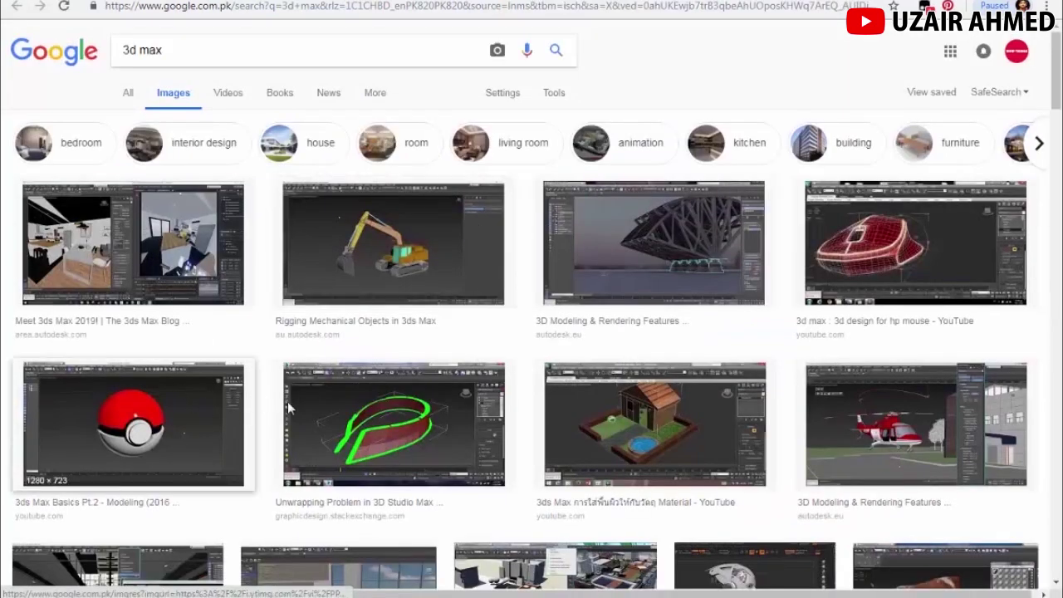
scroll(604, 442, "down", 3)
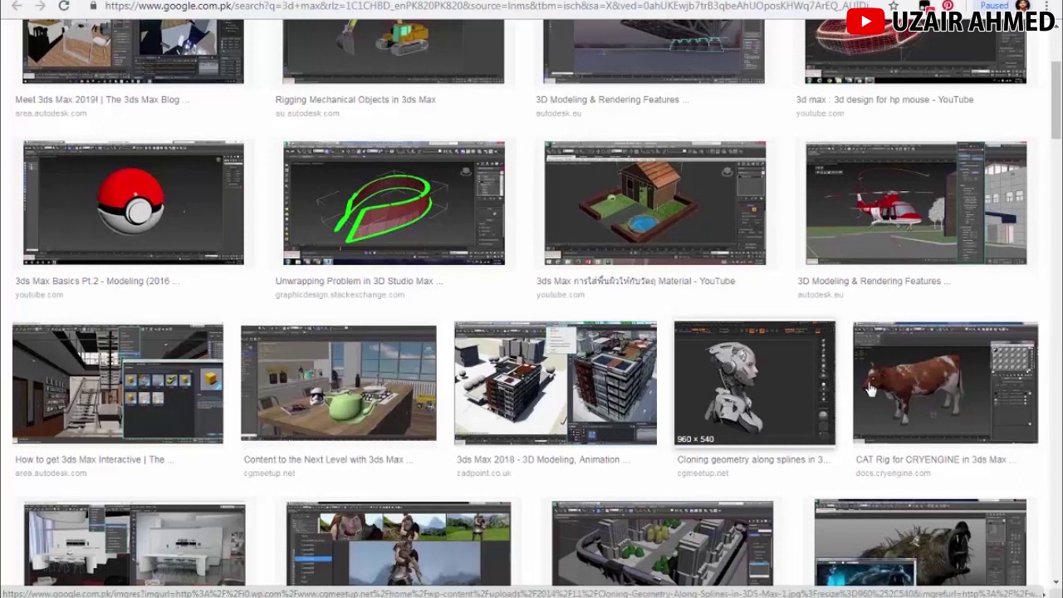
left_click(918, 259)
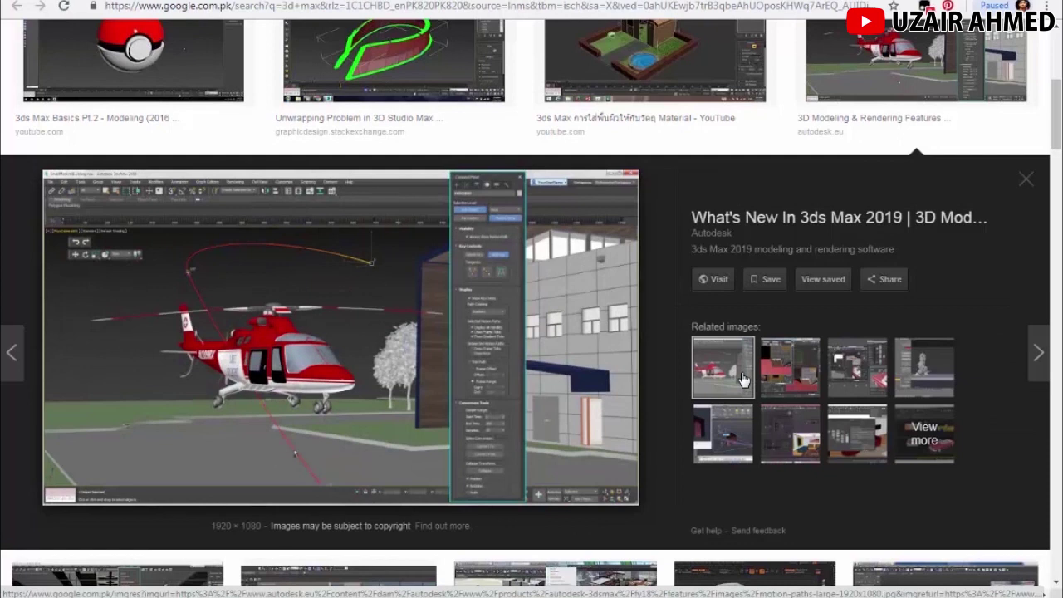
Step: Look through the 3ds Max image results for examples of modelled characters, buildings, interiors and animation scenes
scroll(743, 379, "down", 3)
scroll(579, 397, "down", 2)
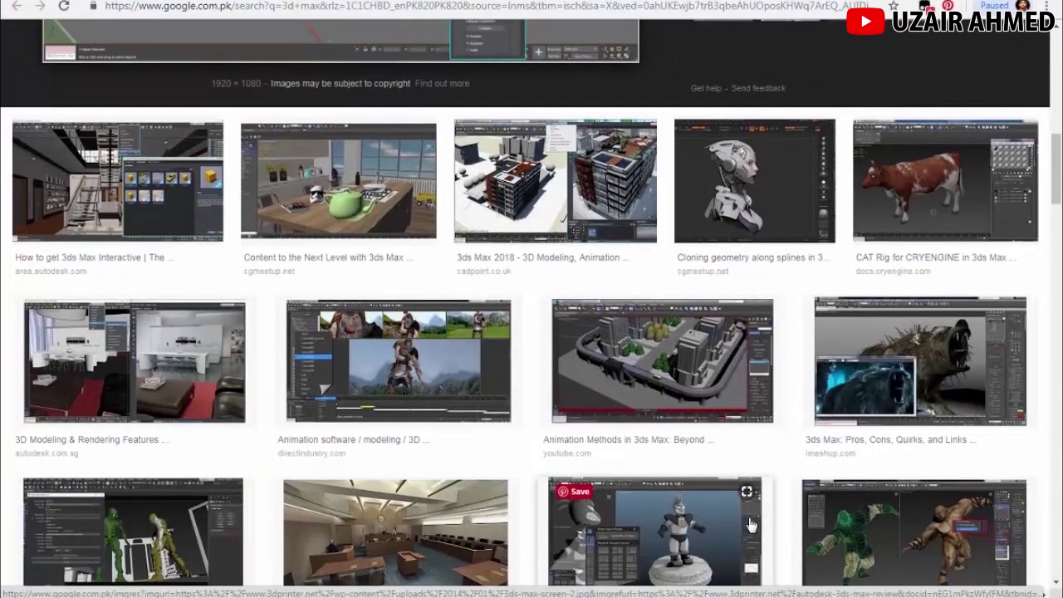
scroll(898, 496, "down", 1)
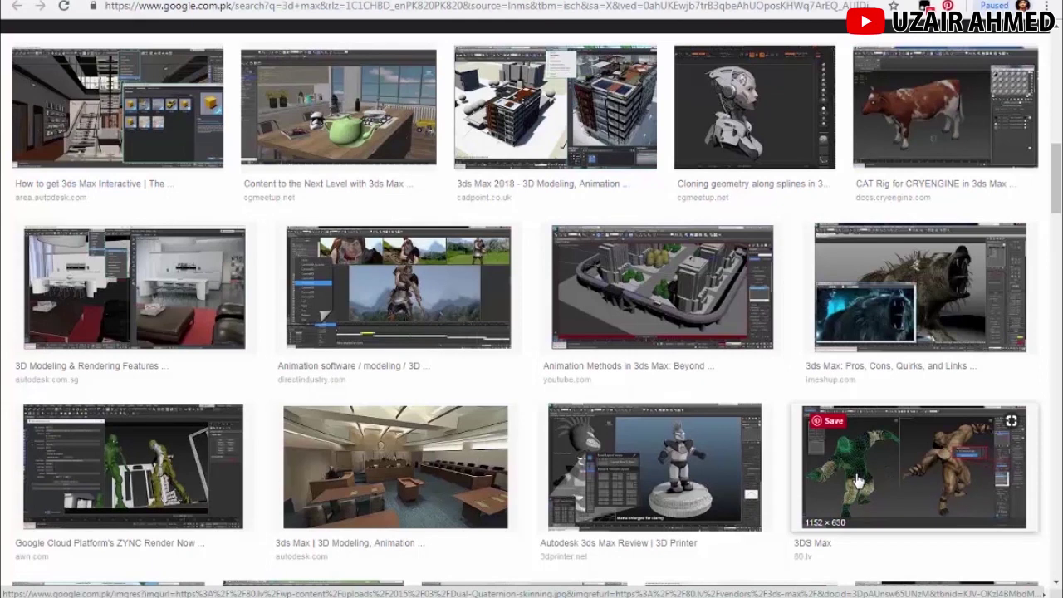
scroll(755, 481, "down", 3)
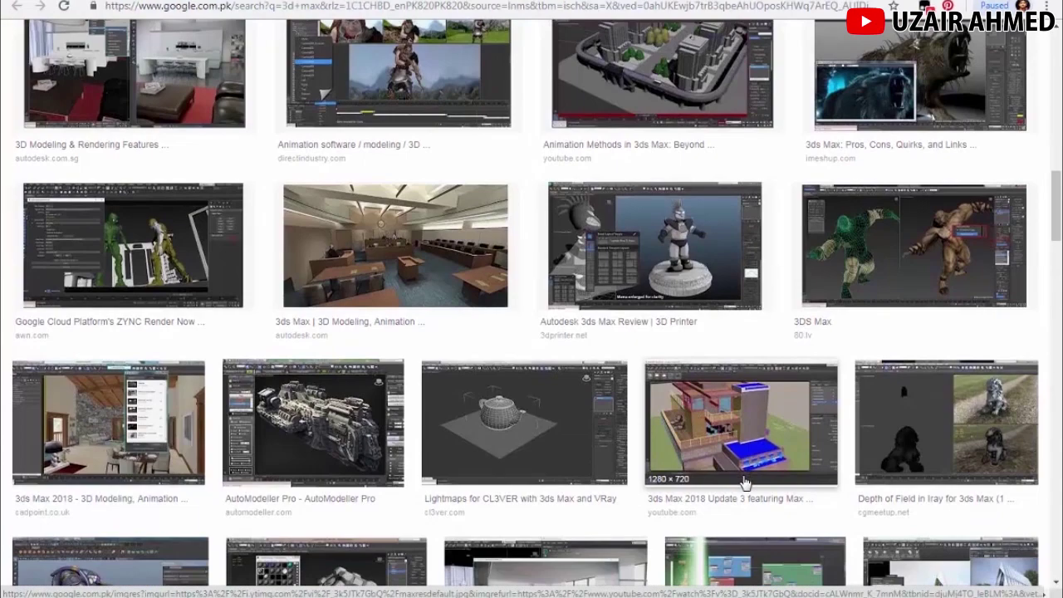
scroll(745, 483, "down", 3)
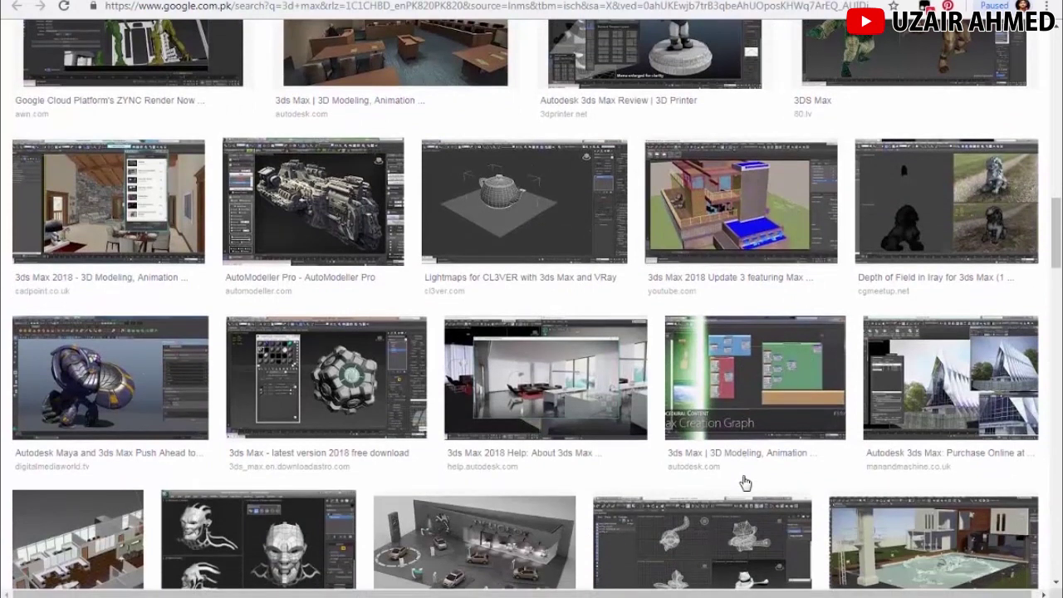
scroll(745, 484, "down", 2)
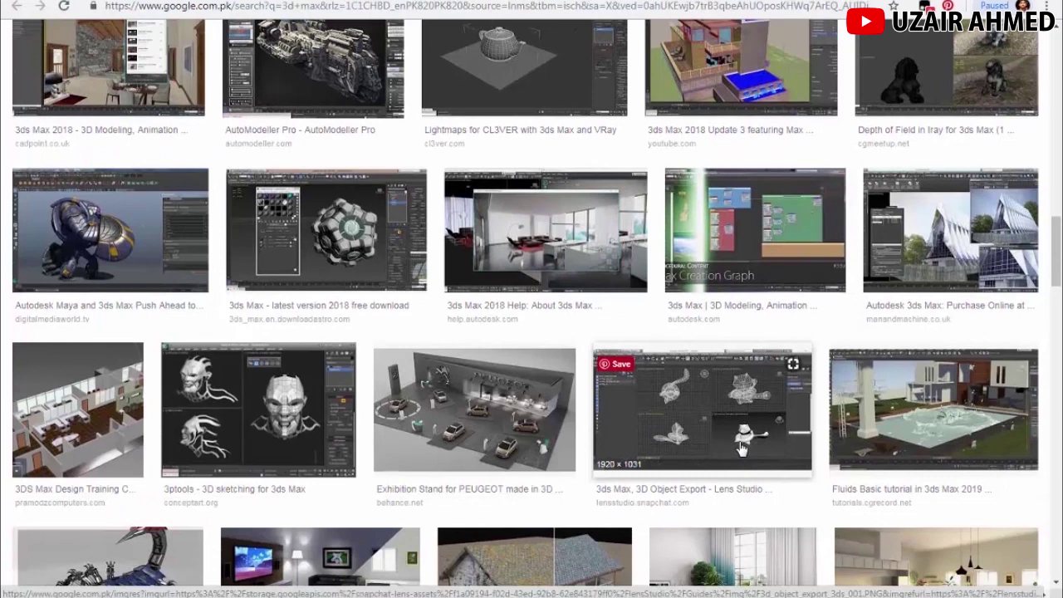
scroll(705, 474, "down", 2)
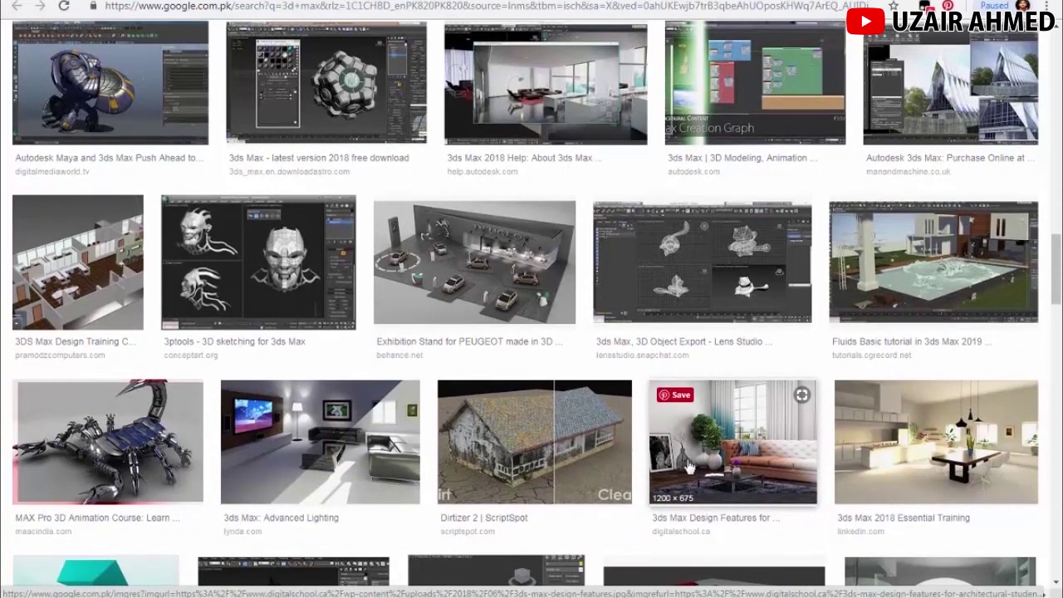
scroll(531, 445, "down", 5)
scroll(463, 404, "down", 6)
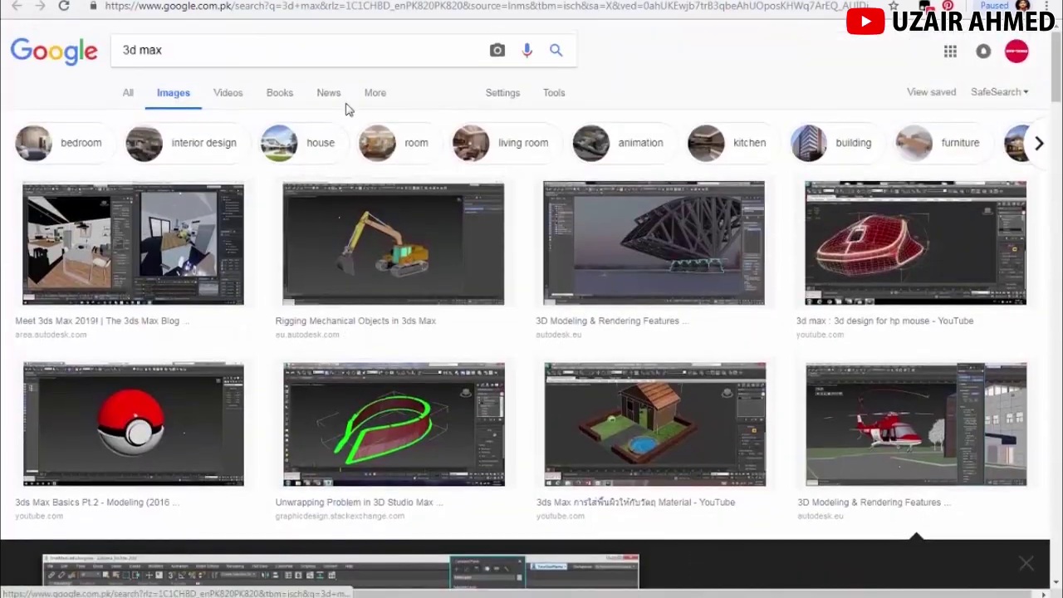
Step: Search images for "how to train your dragon" and look through the film's animated characters
triple_click(358, 42)
type("ho")
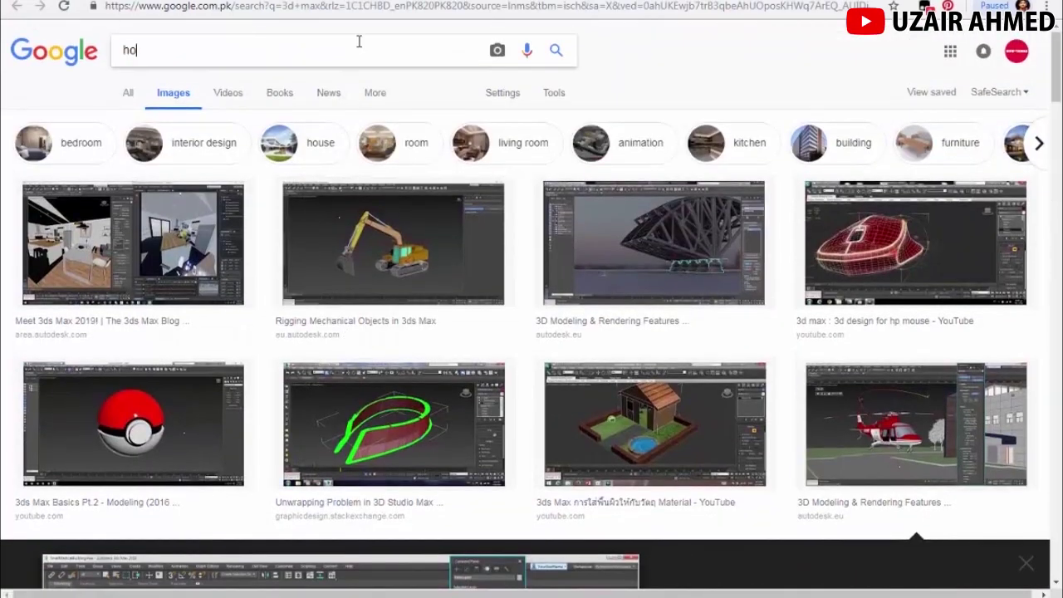
type("w to train your dragon")
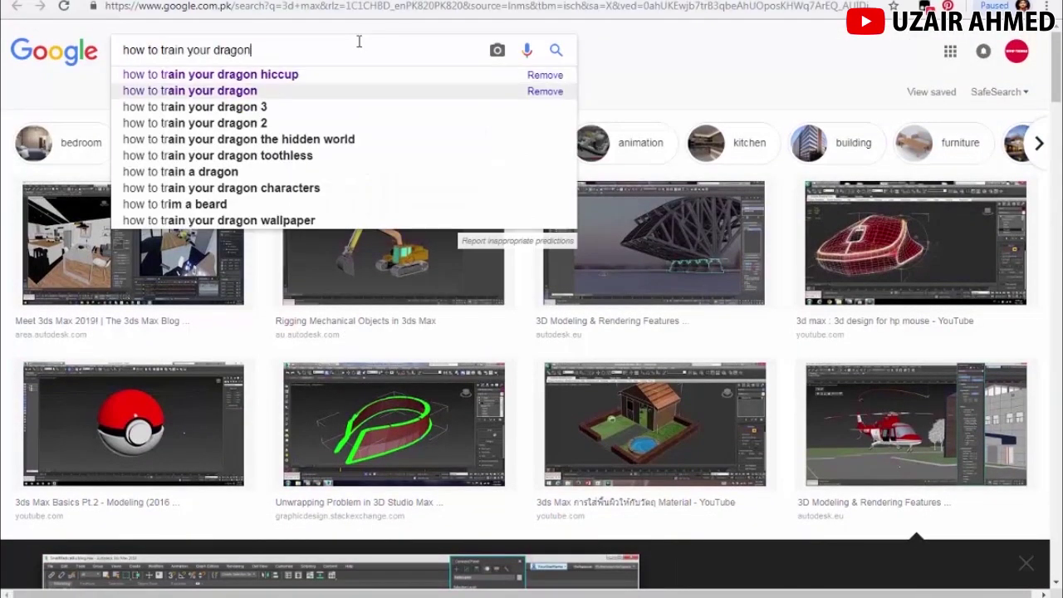
key("Return")
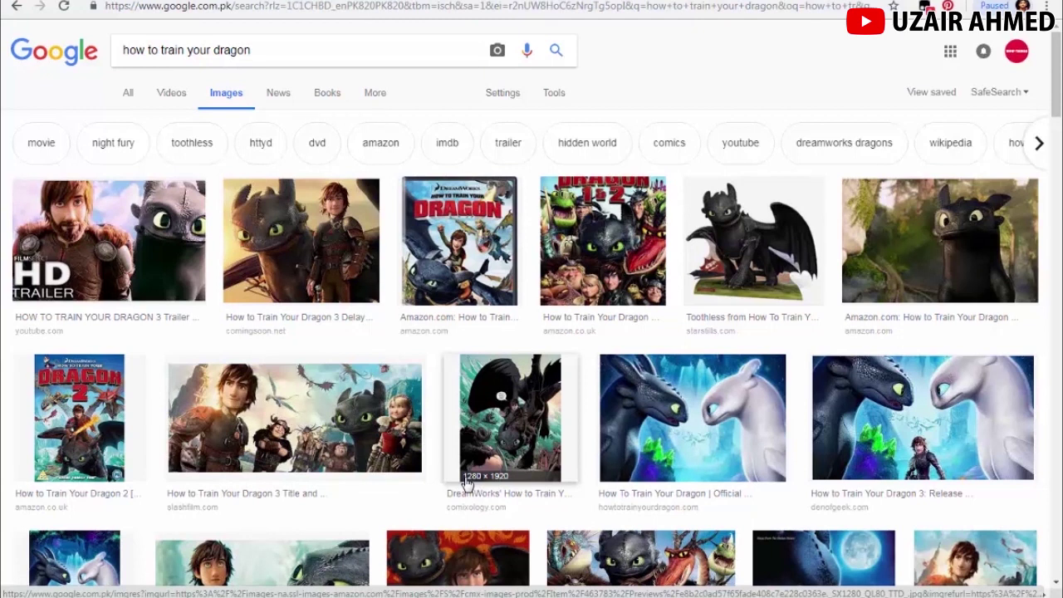
scroll(466, 484, "down", 2)
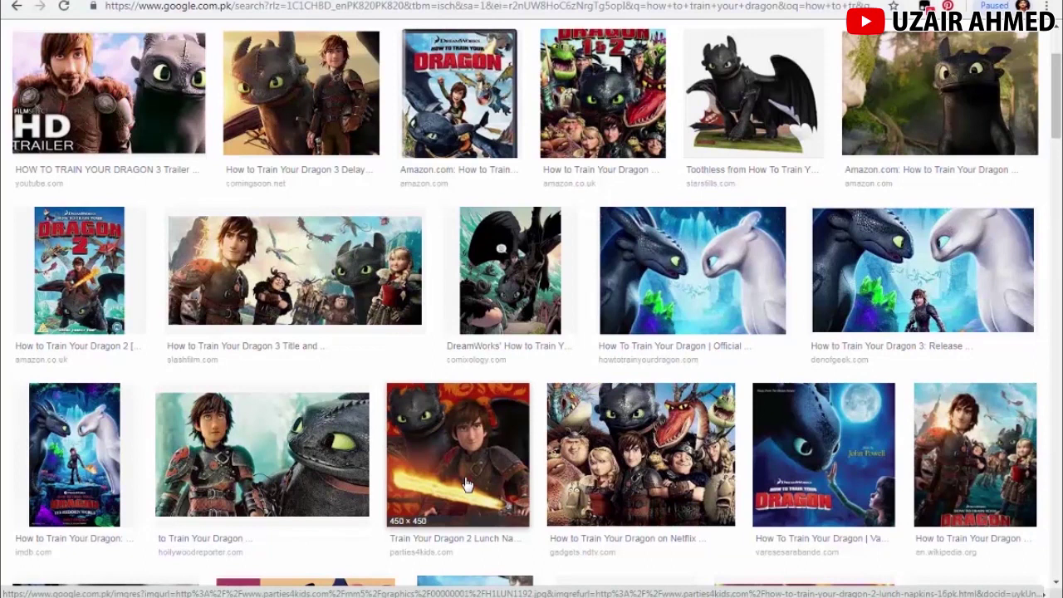
scroll(561, 475, "down", 4)
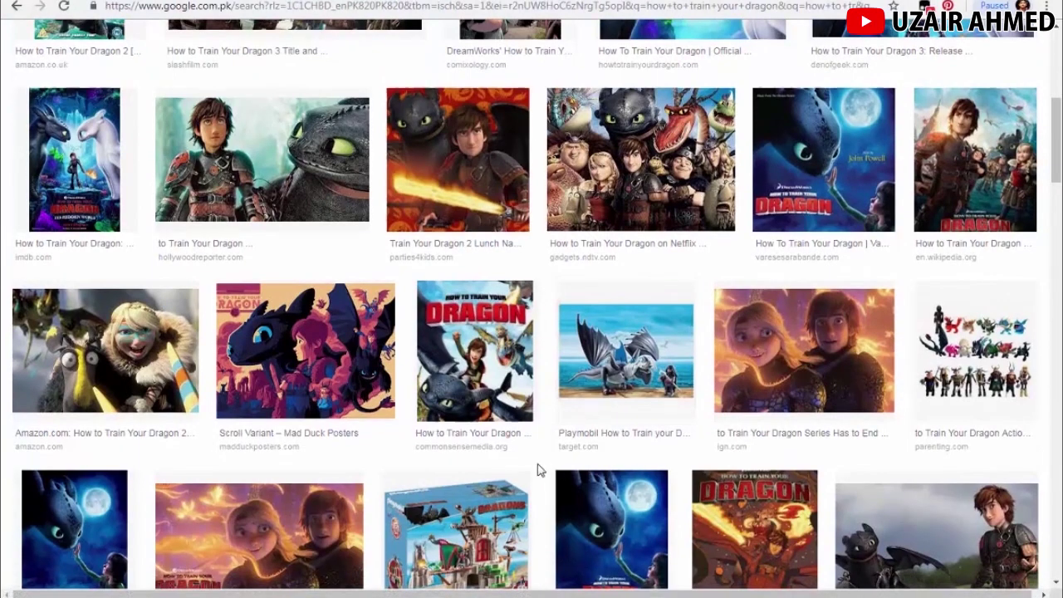
scroll(531, 316, "up", 6)
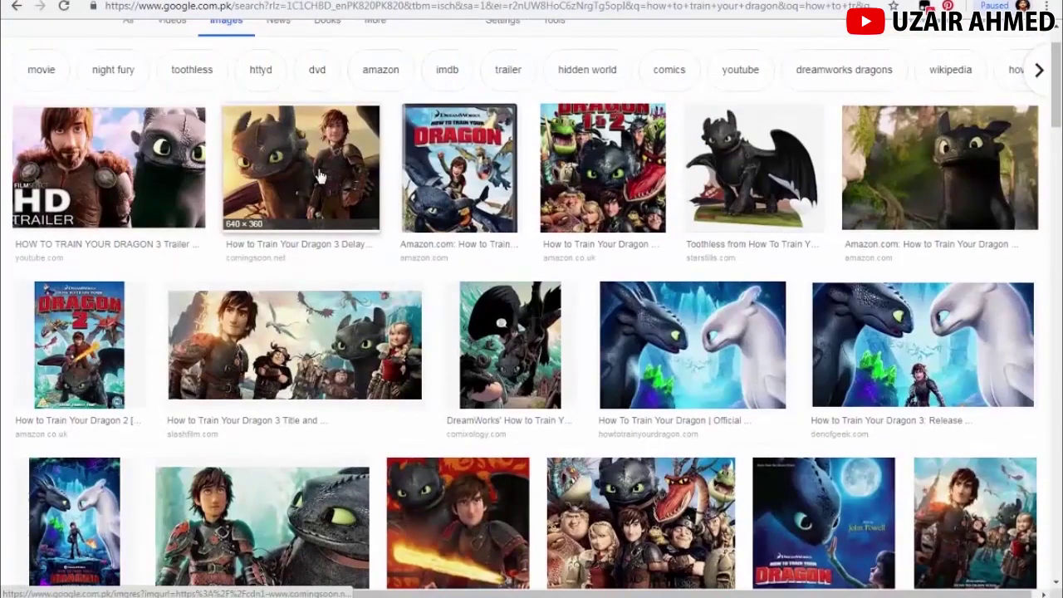
Step: Replace the image search with "3d model building" and run it
triple_click(265, 52)
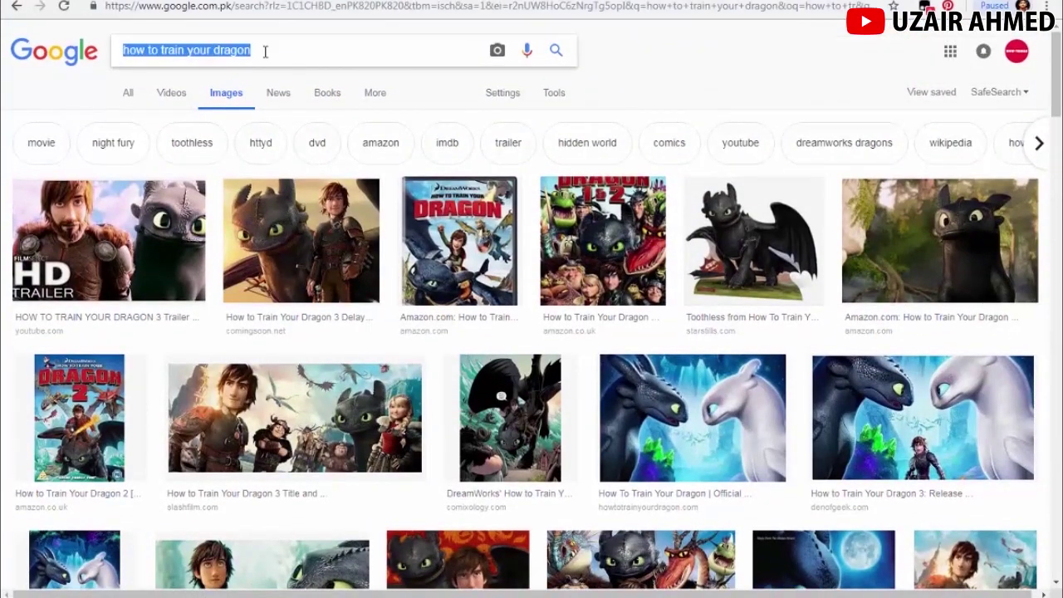
type("3d model")
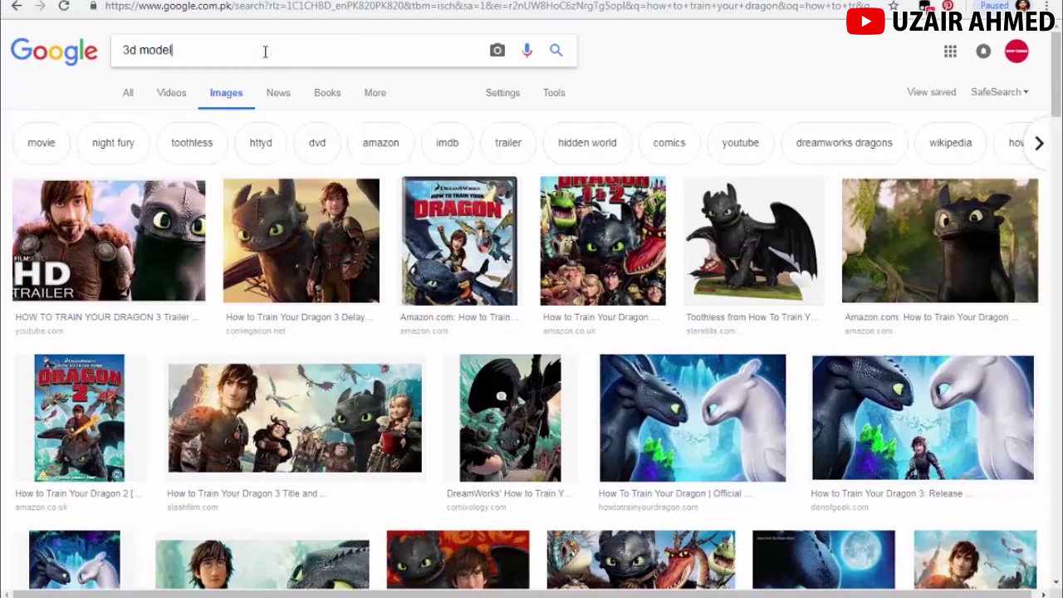
type(" building")
key("Return")
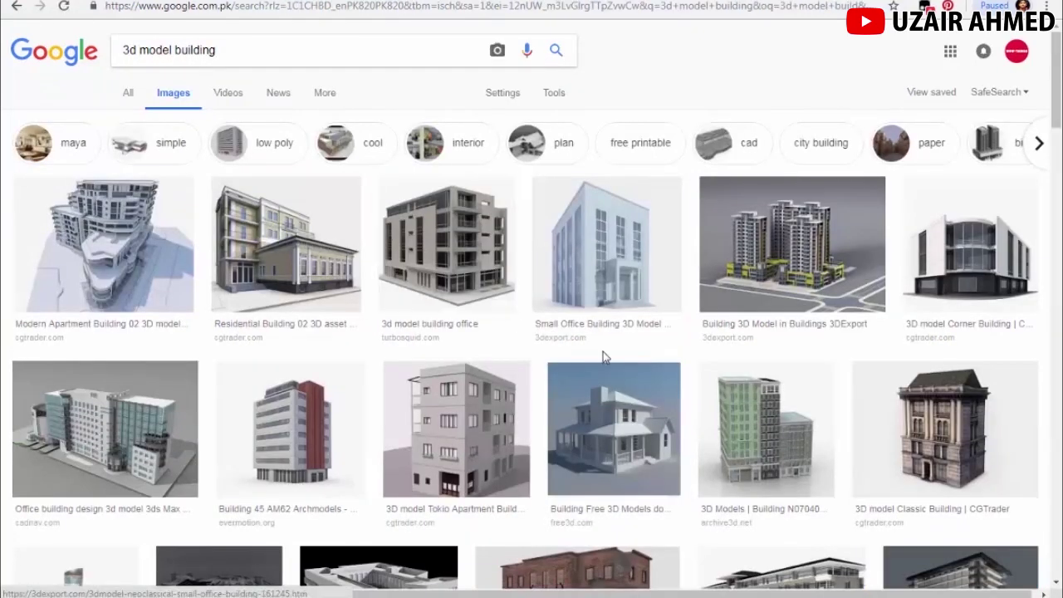
Step: Examine the building model images, previewing the NASA Vehicle Assembly Building picture along the way
scroll(656, 426, "down", 2)
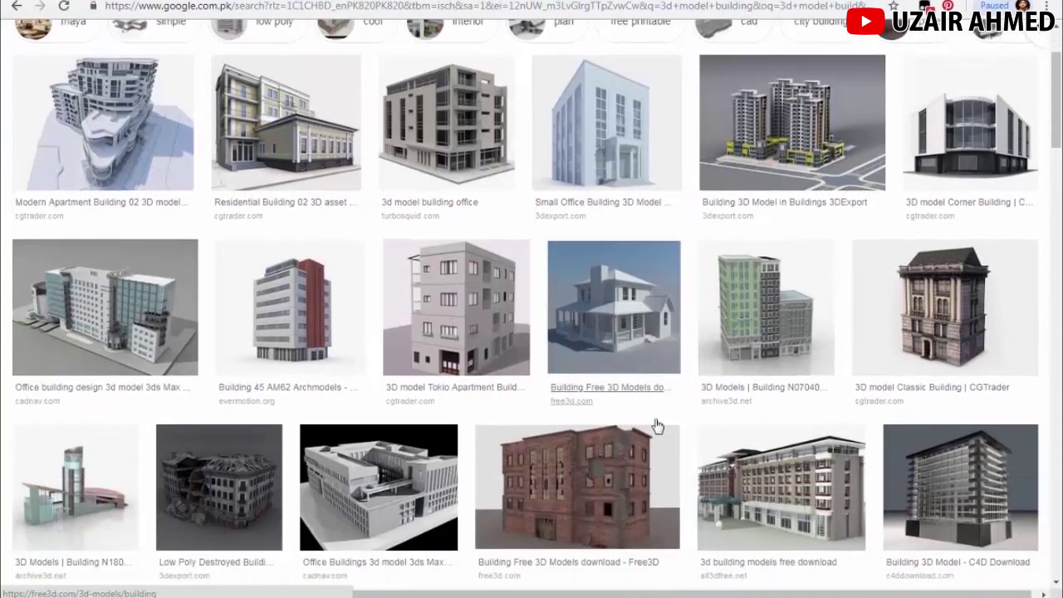
scroll(656, 426, "down", 2)
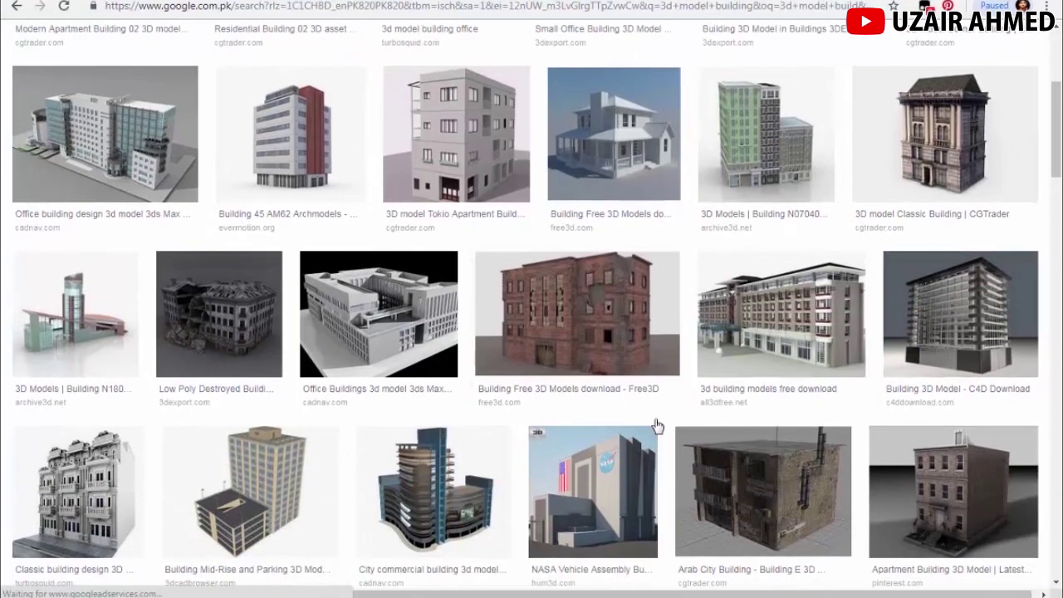
scroll(631, 411, "down", 2)
left_click(614, 401)
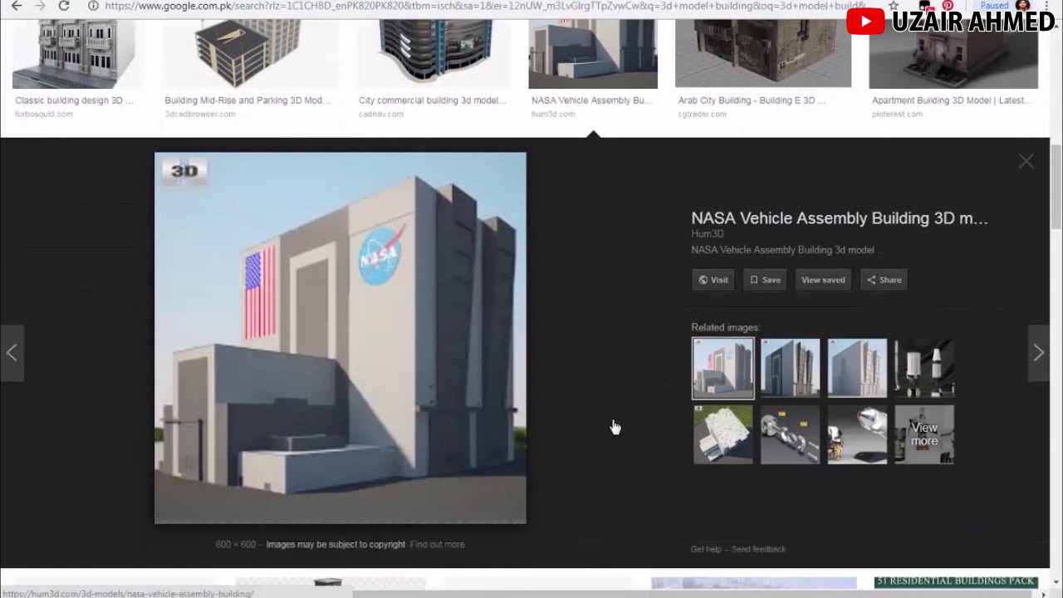
scroll(614, 426, "down", 2)
scroll(615, 426, "down", 3)
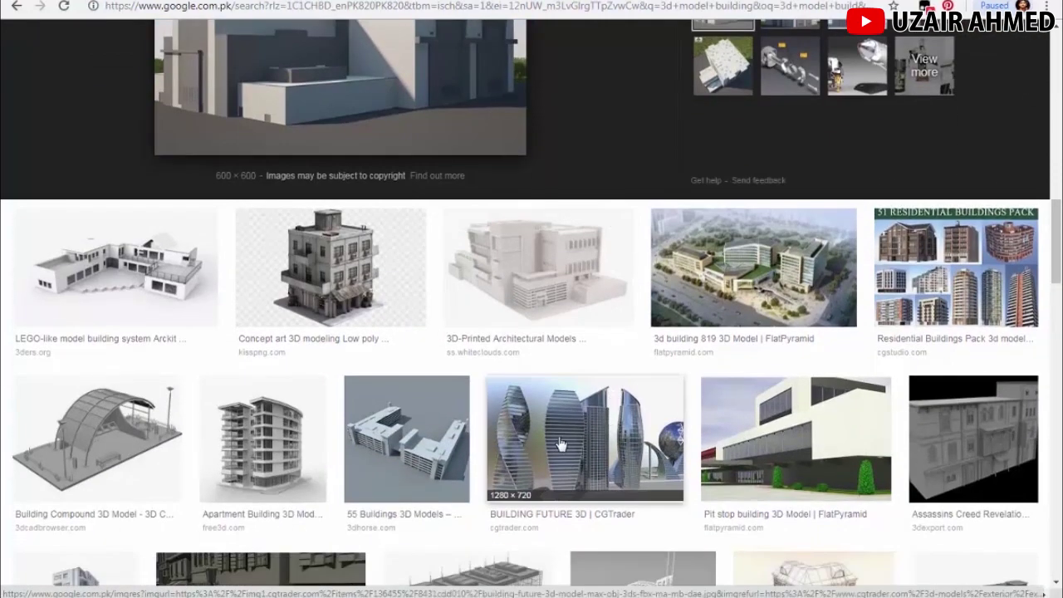
scroll(558, 446, "down", 2)
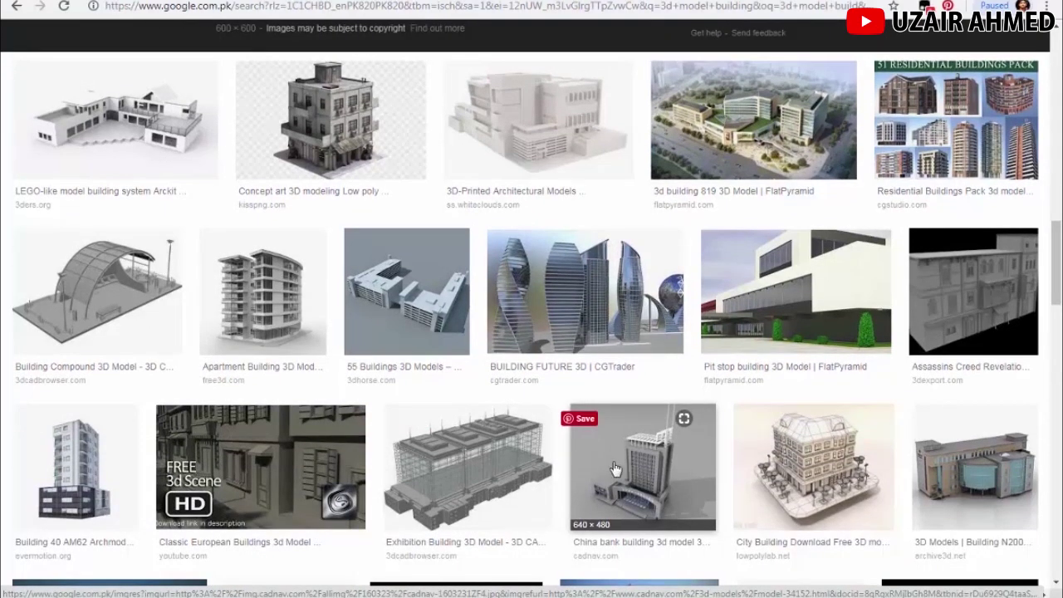
scroll(585, 461, "down", 3)
scroll(589, 465, "down", 6)
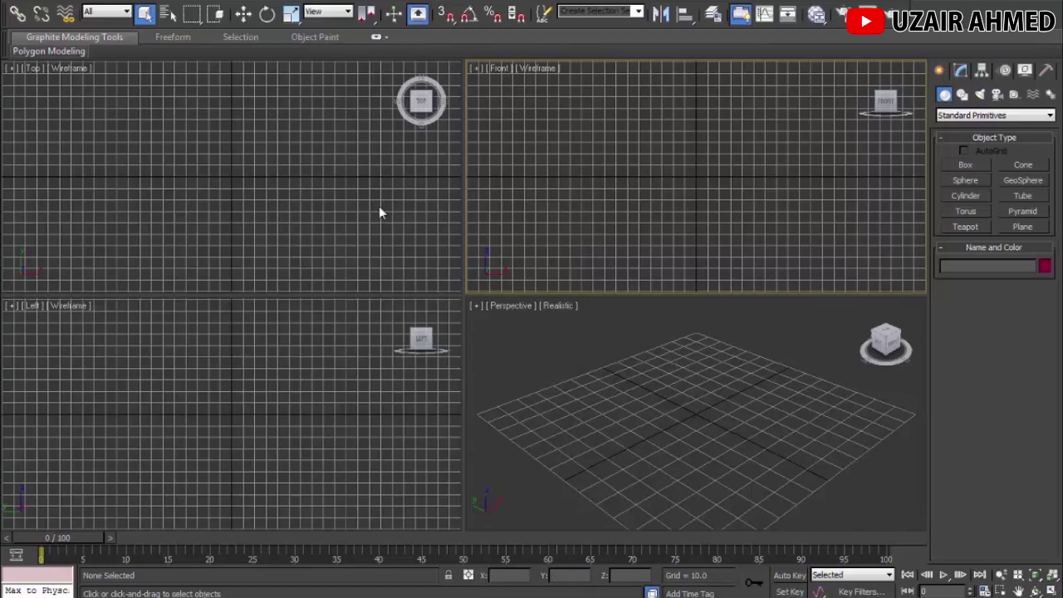
Step: Switch to 3ds Max and activate the Top, Front, Left and Perspective viewports in turn, finishing in Perspective
left_click(543, 365)
left_click(332, 410)
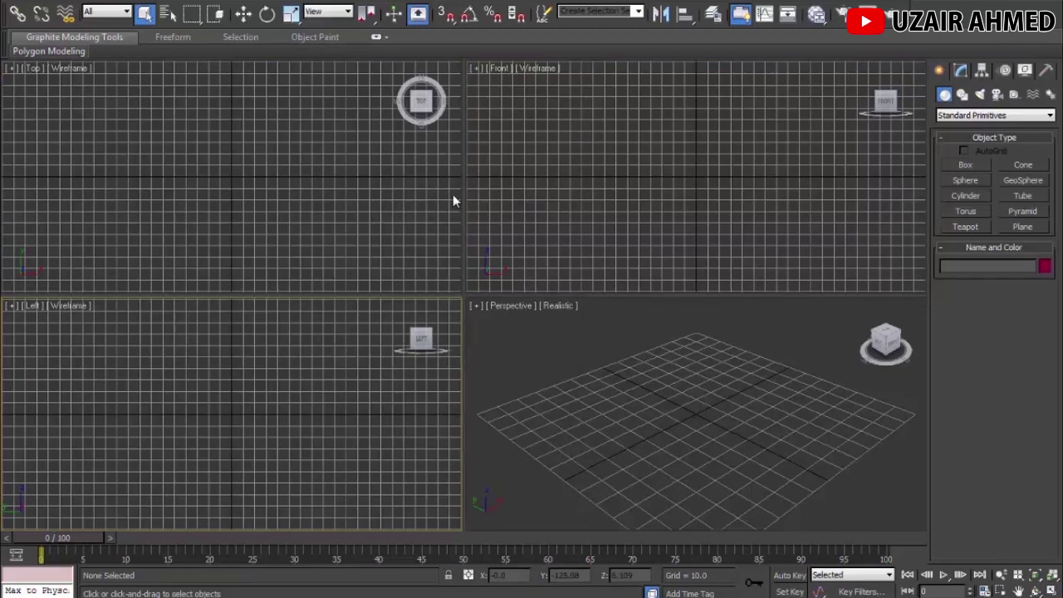
left_click(597, 384)
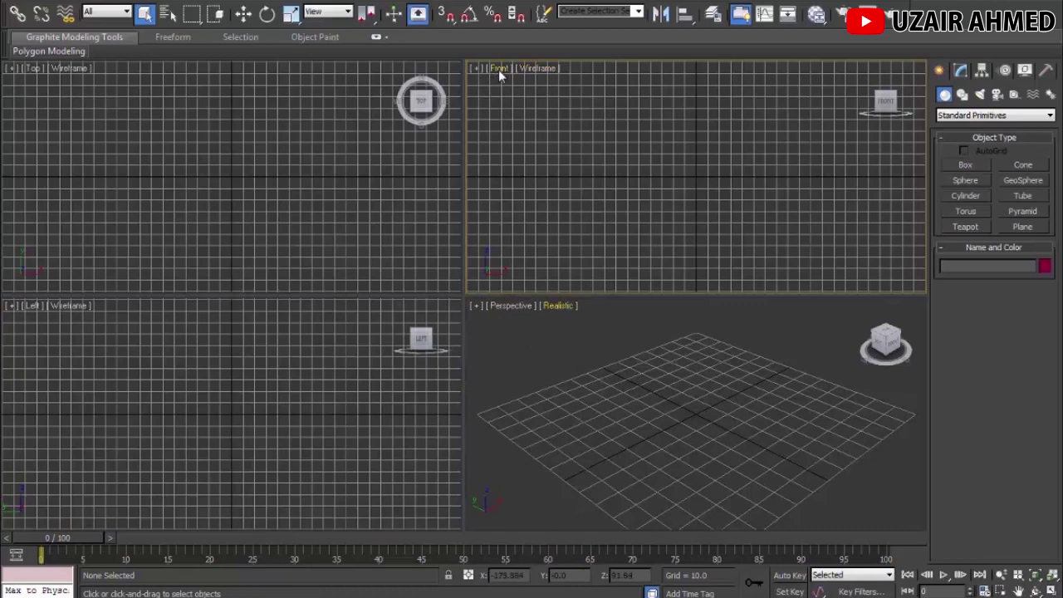
left_click(53, 72)
left_click(74, 365)
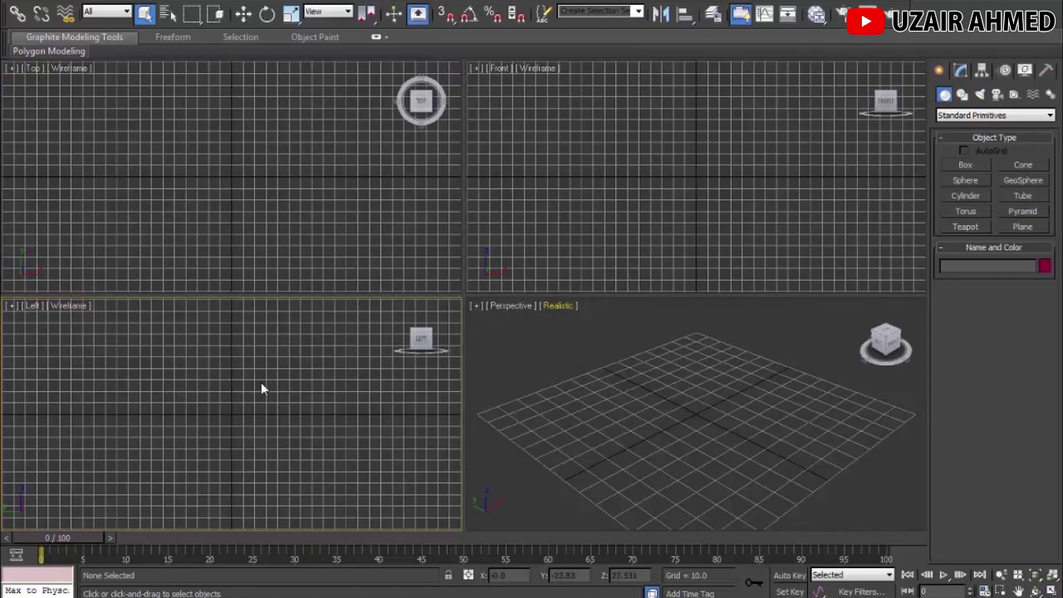
left_click(211, 187)
left_click(212, 325)
left_click(595, 172)
left_click(277, 360)
left_click(513, 357)
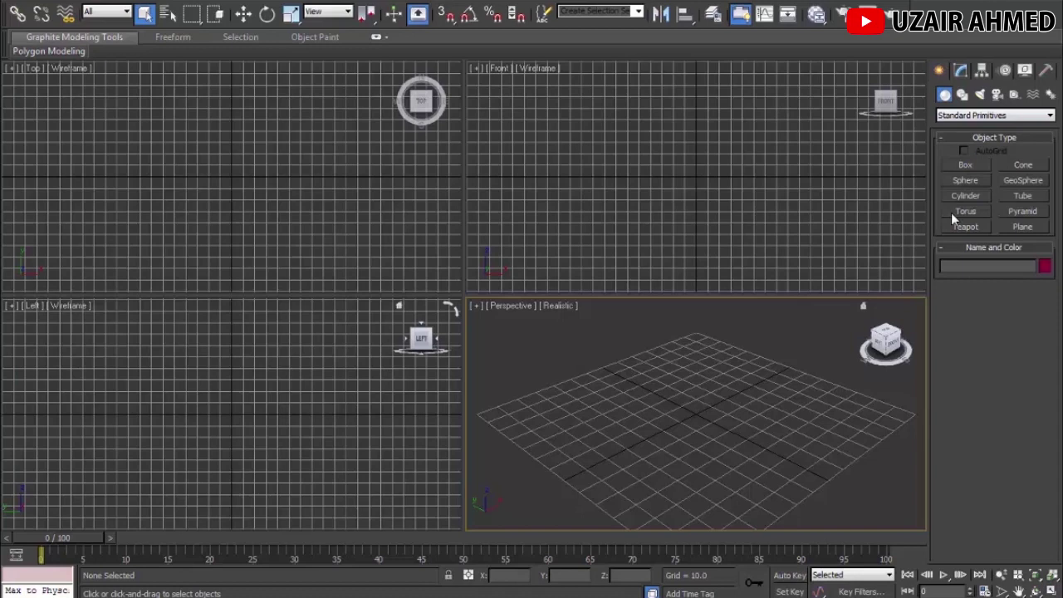
Step: Create a box about 61 long, 64 wide and 38 high on the Perspective grid, ending with the Move tool active
left_click(967, 165)
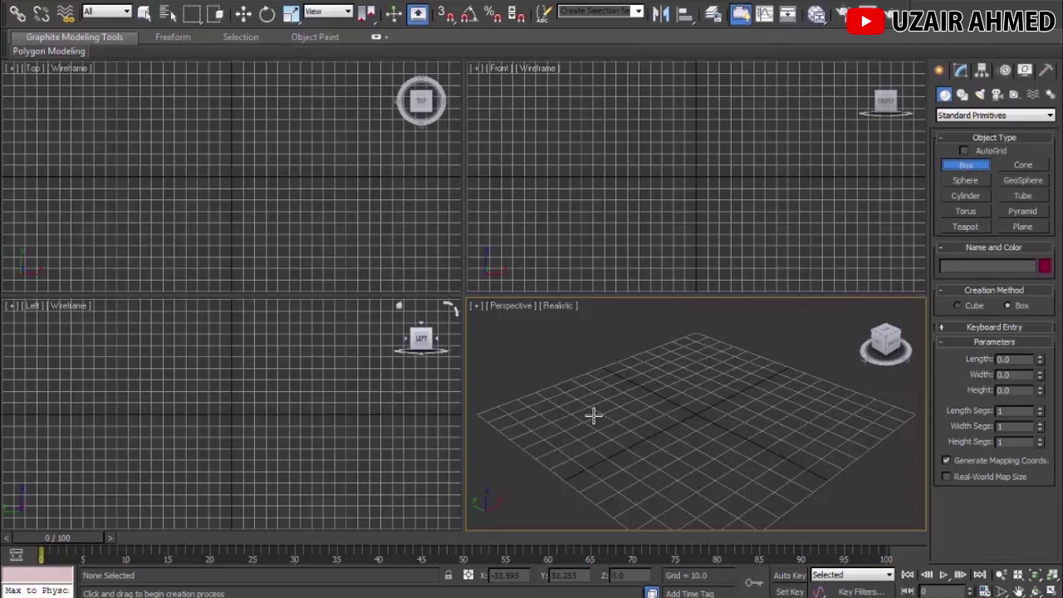
left_click_drag(593, 415, 788, 413)
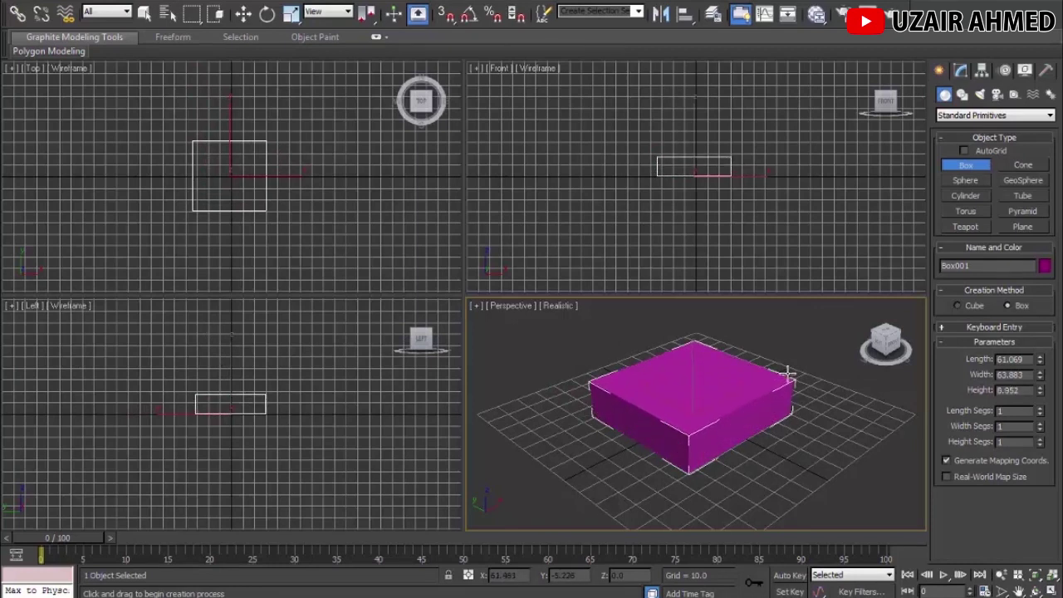
left_click(797, 423)
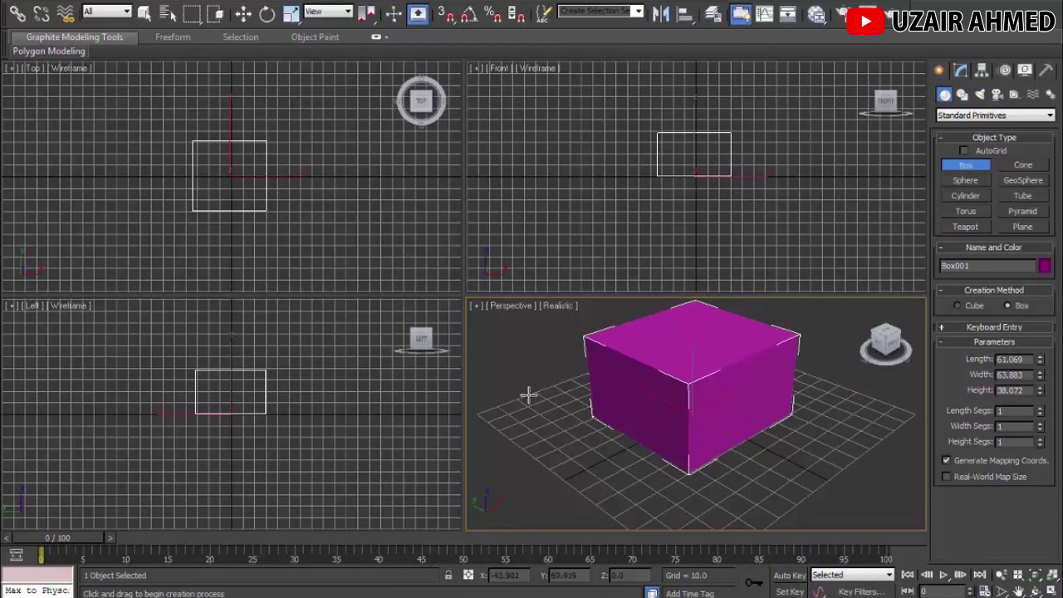
left_click(244, 13)
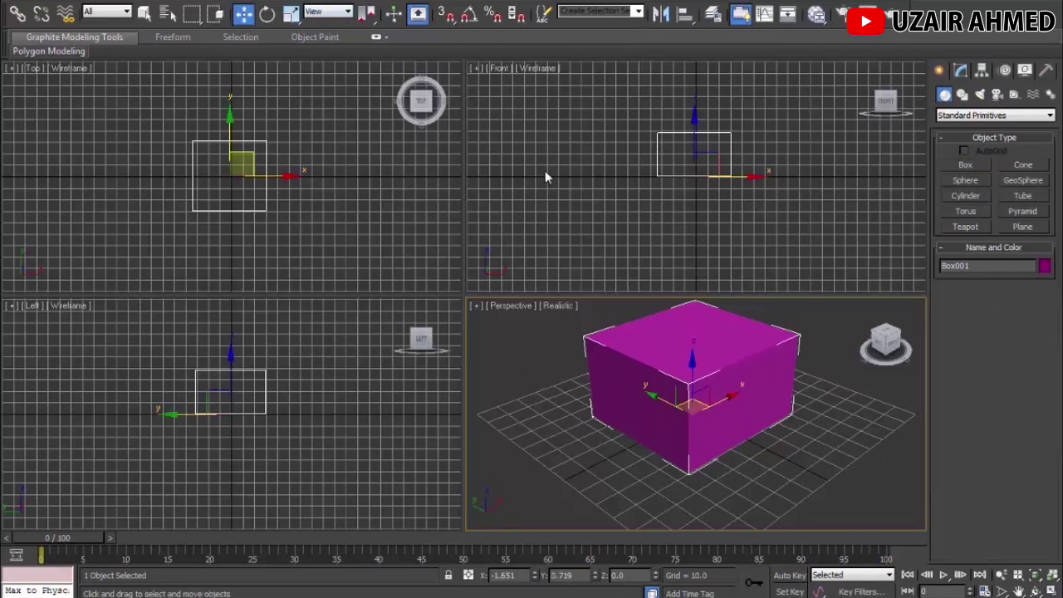
Step: Deselect the box and activate the Front, Top, Left and Perspective viewports in turn to compare its views
left_click(580, 196)
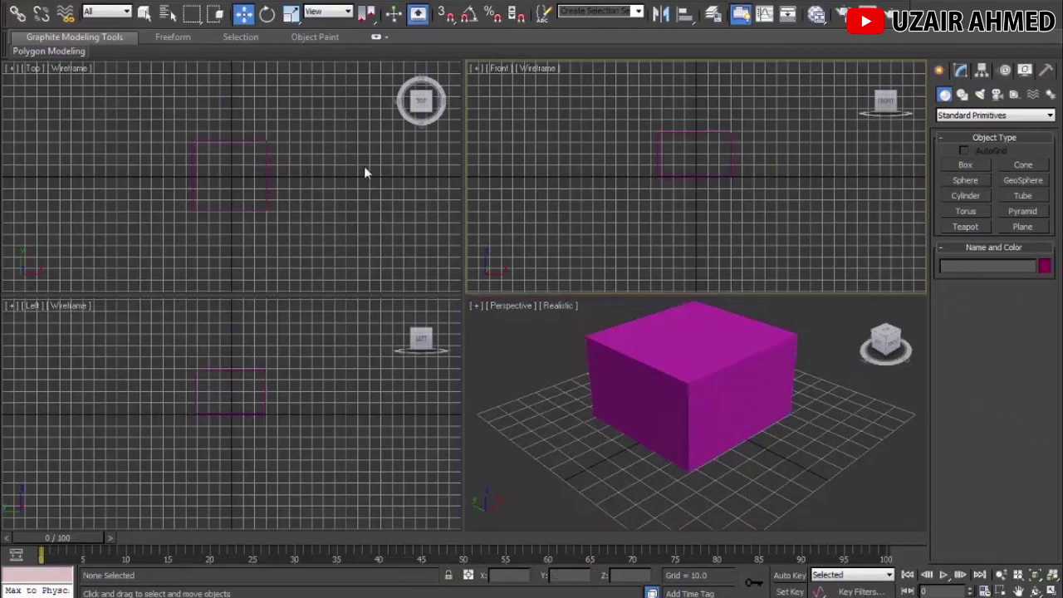
left_click(333, 181)
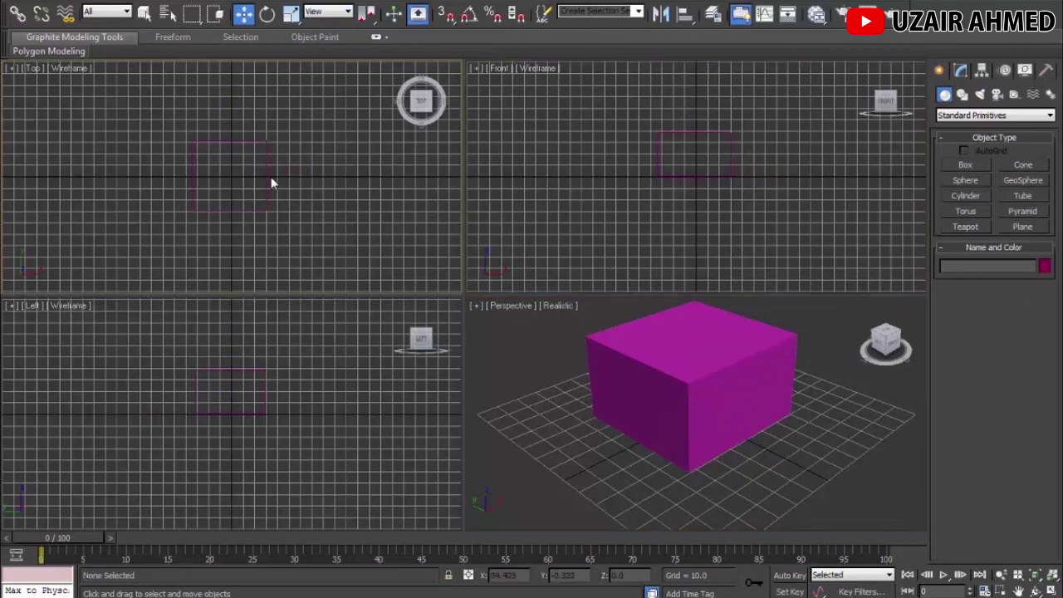
left_click(276, 334)
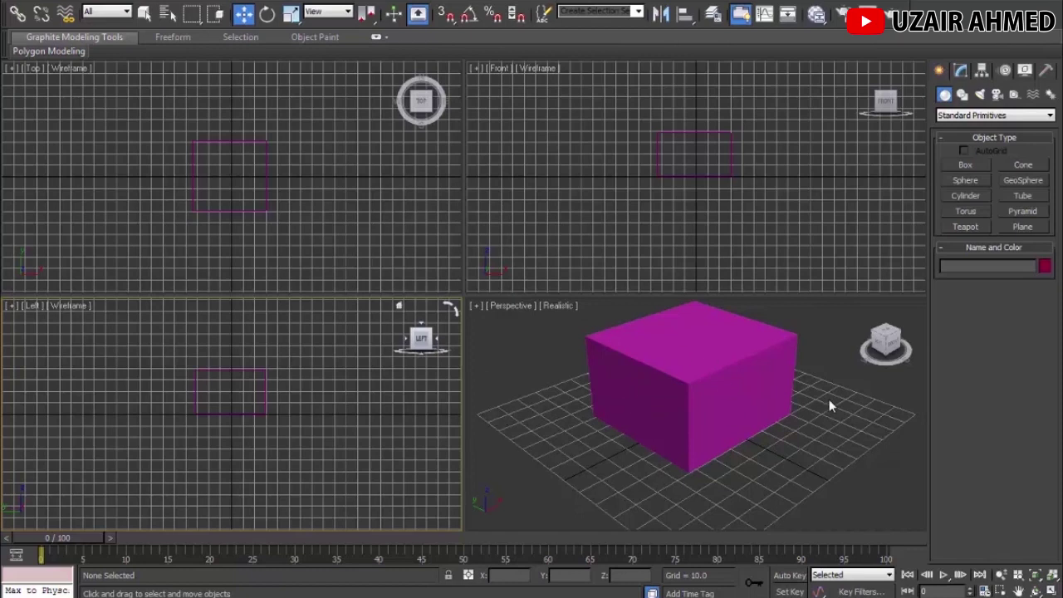
left_click(826, 336)
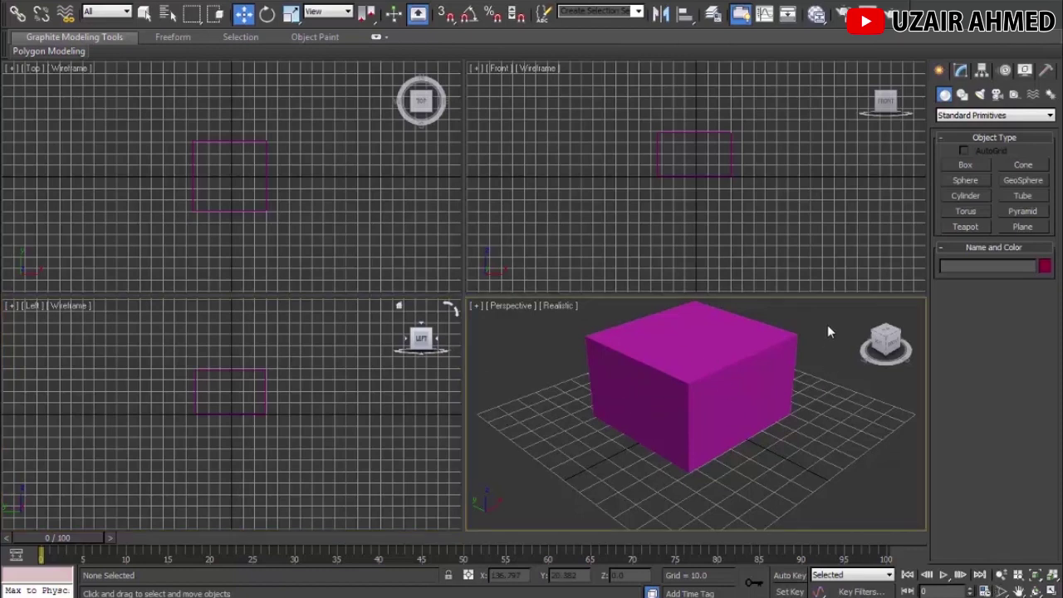
Step: Maximize the Perspective viewport and restore the four-view layout, and do the same with the Front viewport
left_click(1053, 575)
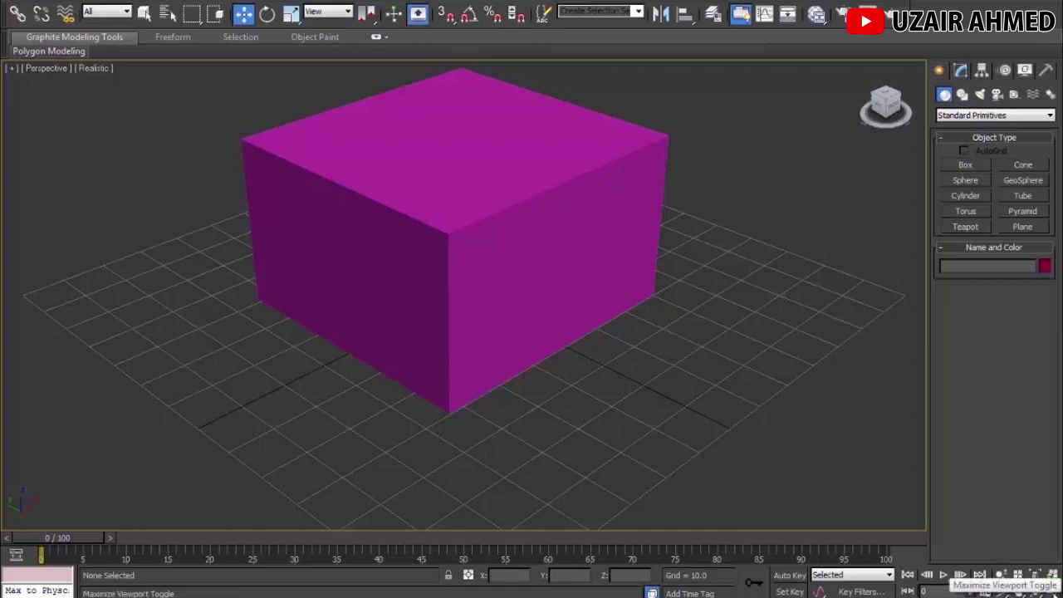
left_click(1053, 575)
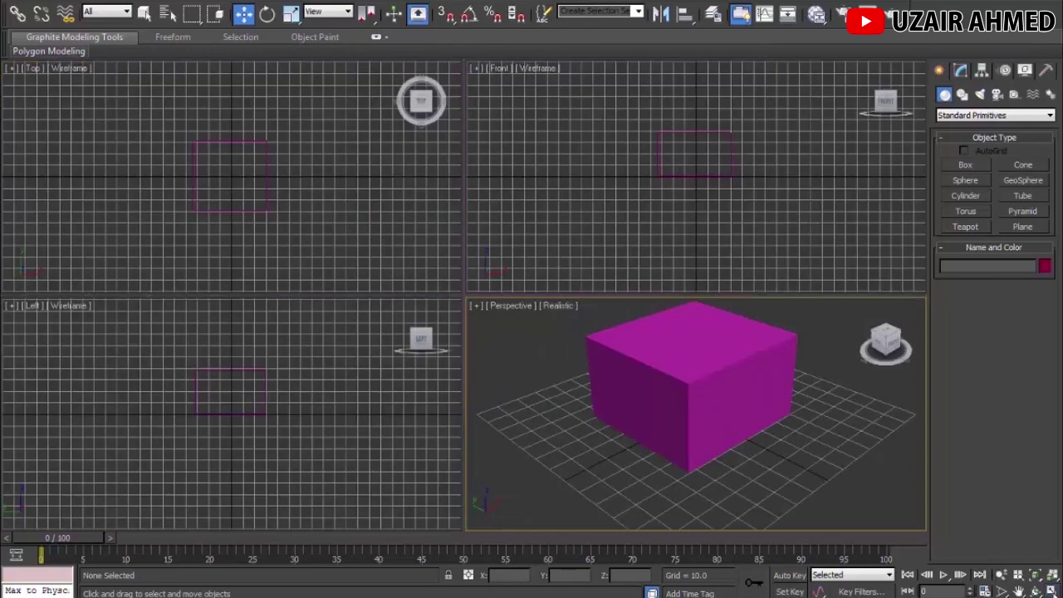
left_click(747, 216)
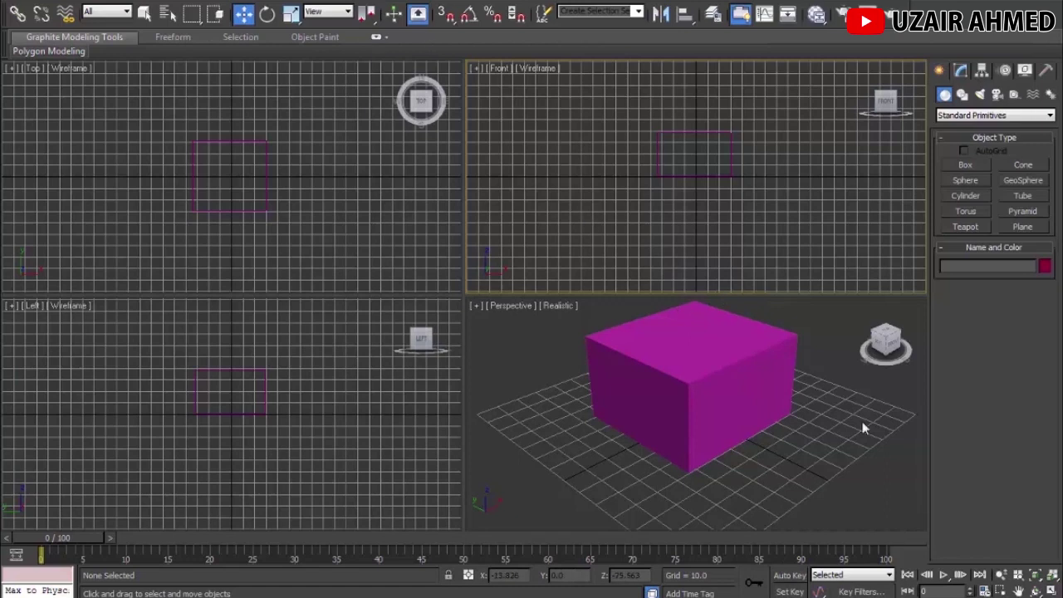
left_click(1053, 589)
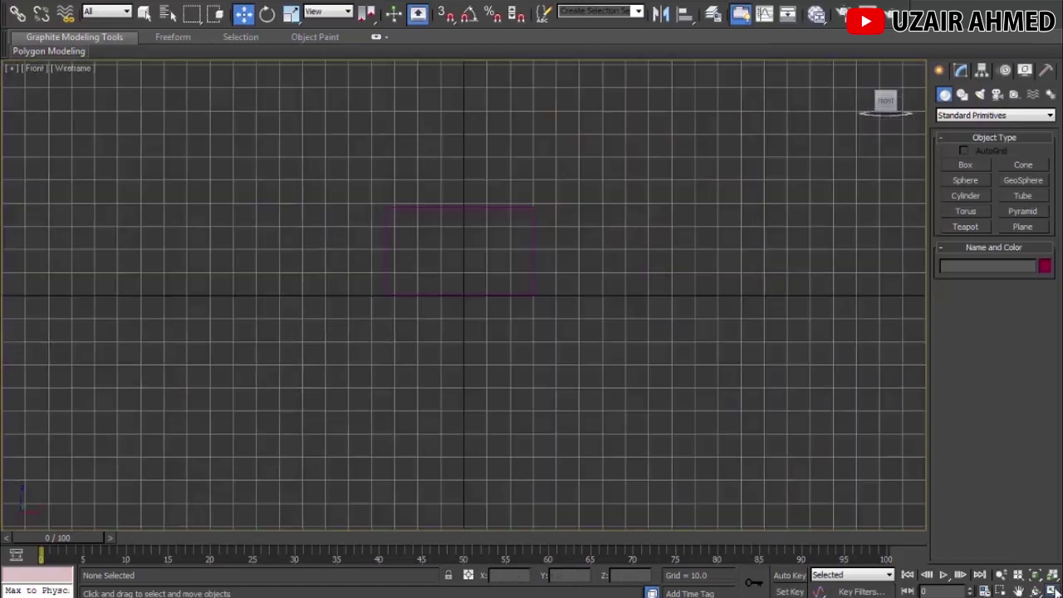
left_click(1053, 590)
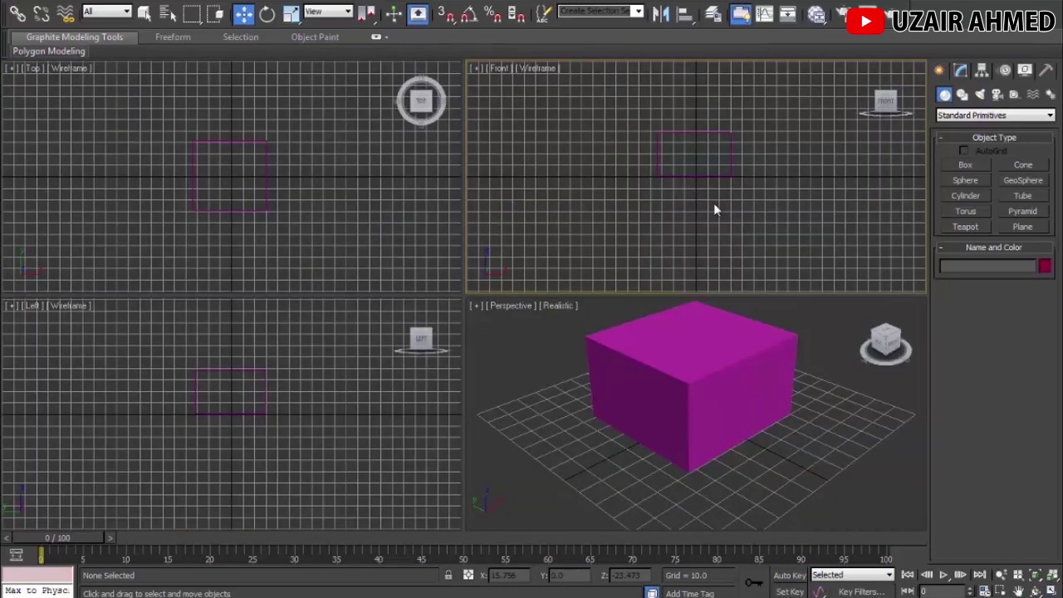
Step: Toggle the Front viewport to Realistic shading and back to Wireframe, and select the box there
key("F3")
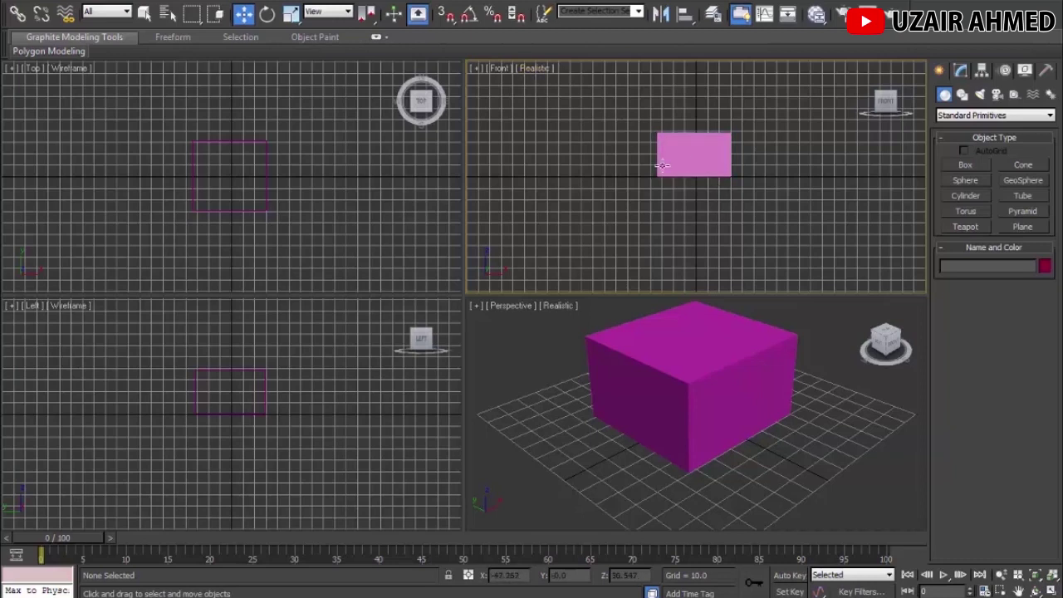
key("F3")
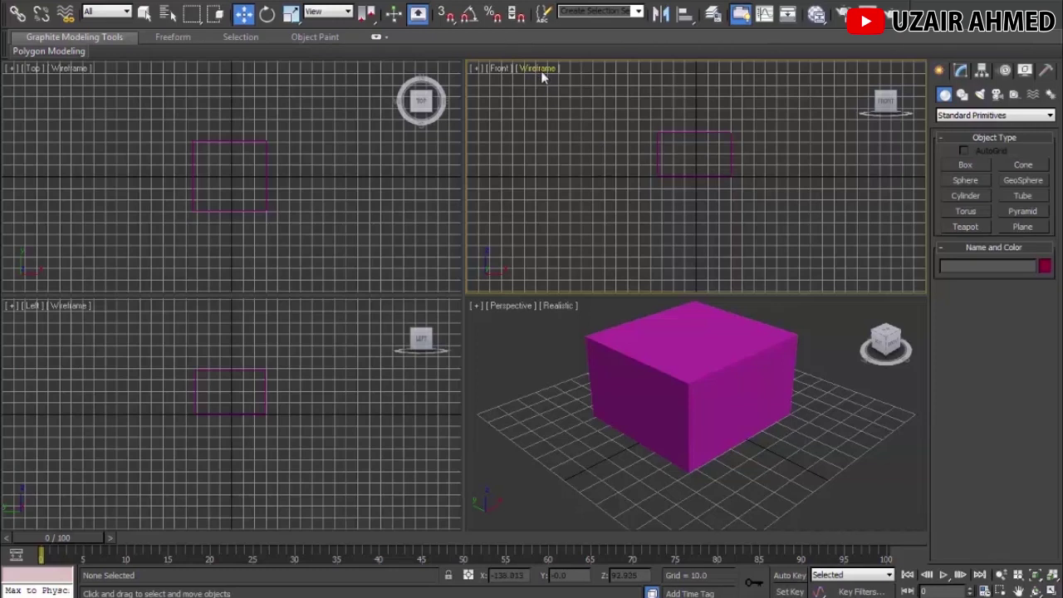
left_click_drag(746, 173, 800, 215)
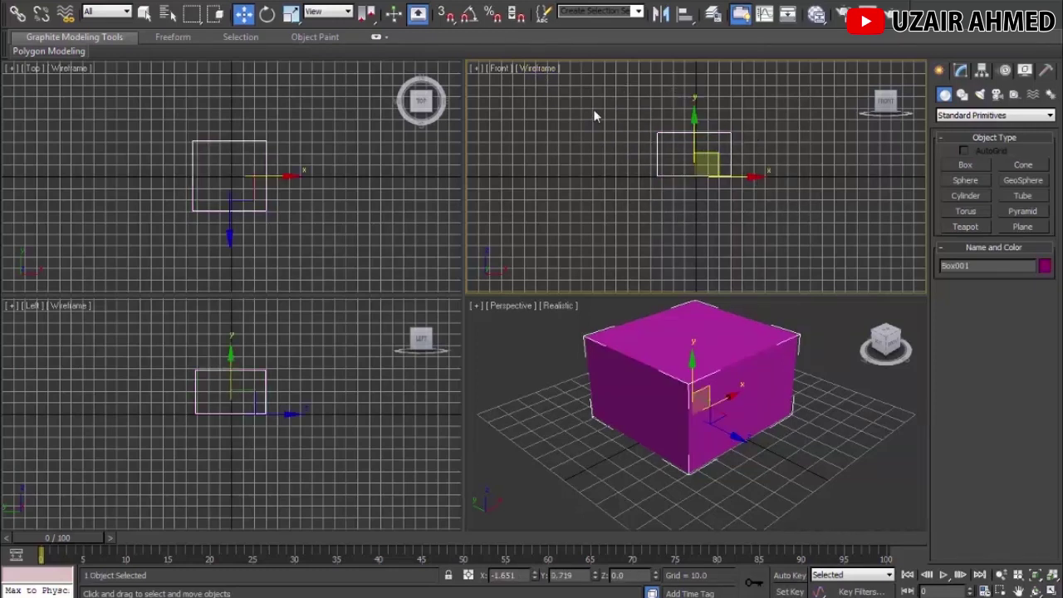
Step: Deselect the box and switch the Front, Top and Left viewports to Realistic shading
left_click(640, 136)
key("F3")
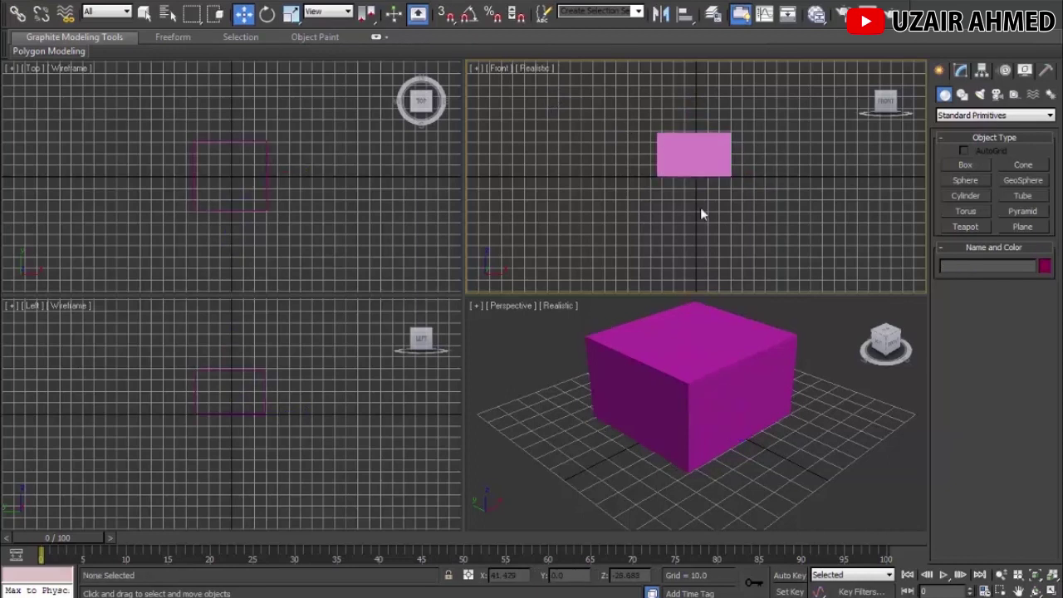
left_click(375, 265)
key("F3")
left_click(340, 390)
key("F3")
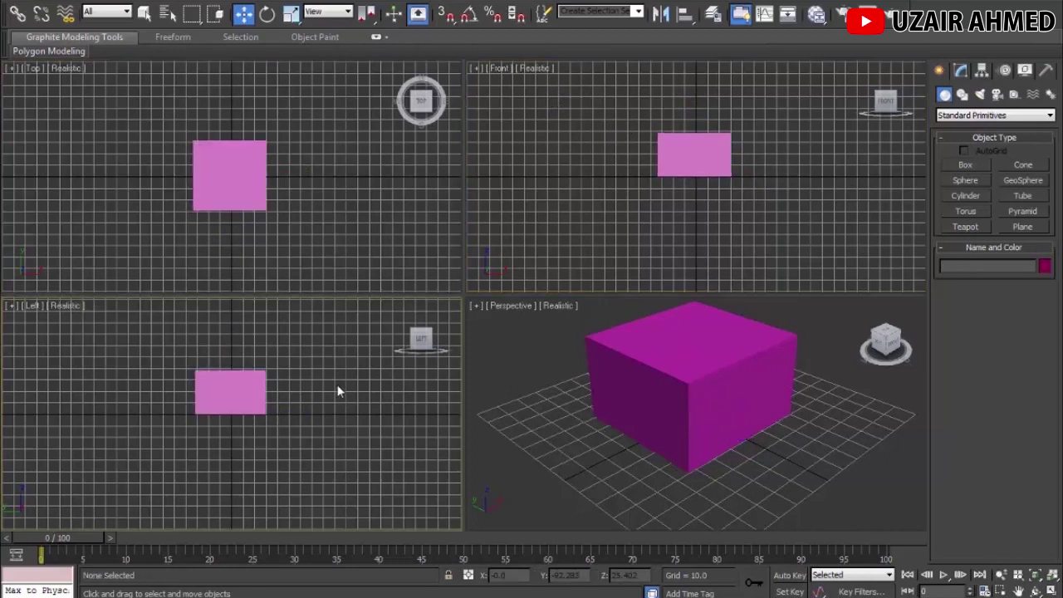
Step: Return the Left, Top and Front viewports to Wireframe display
key("F3")
left_click(440, 268)
key("F3")
left_click(481, 226)
key("F3")
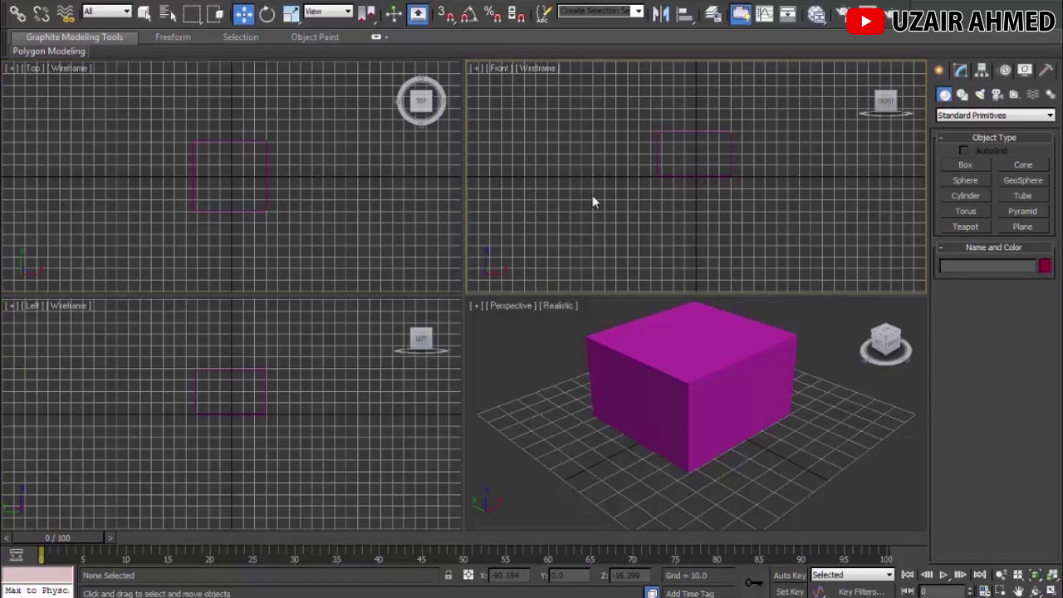
Step: Maximize the Perspective viewport and zoom in and out on the box
left_click(839, 417)
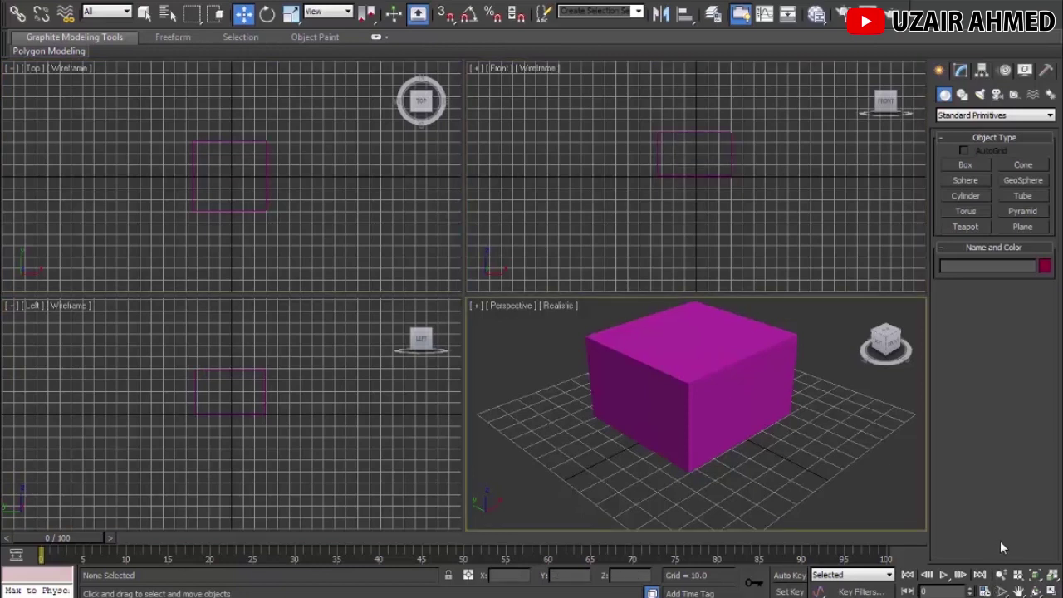
left_click(1050, 590)
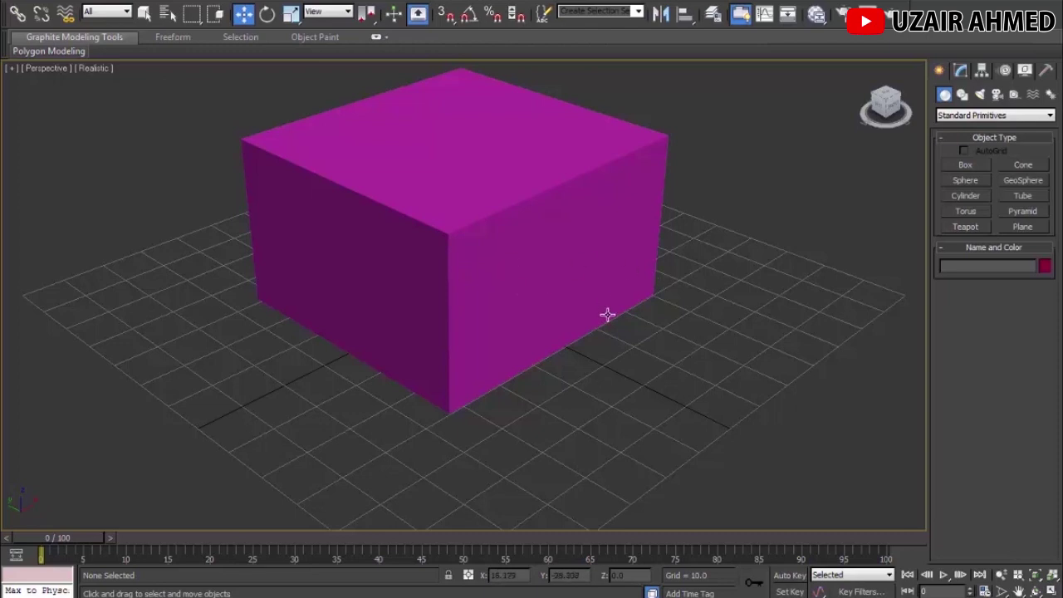
scroll(607, 315, "up", 8)
scroll(607, 314, "down", 4)
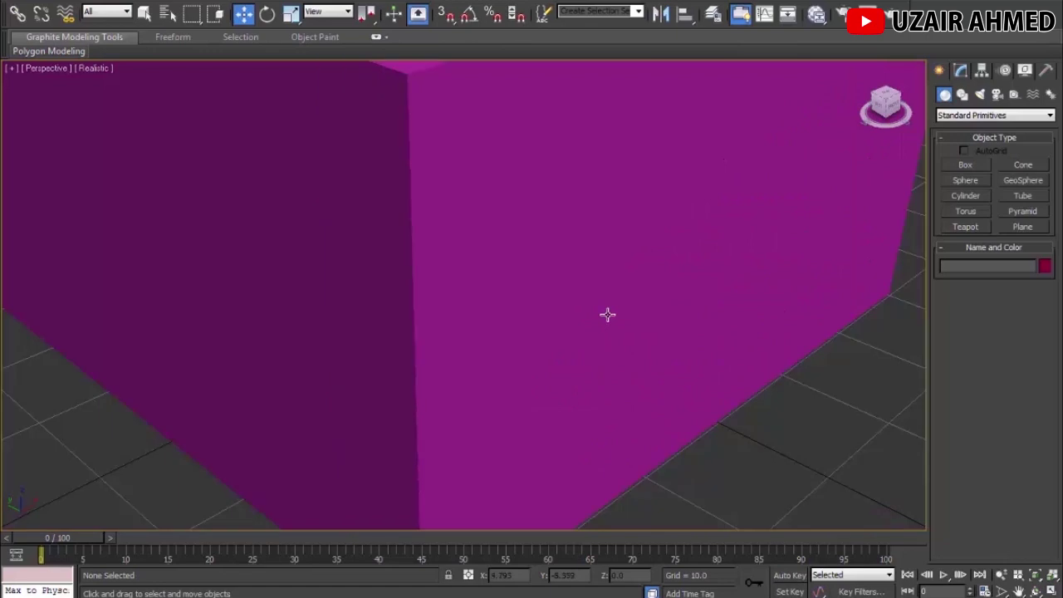
scroll(607, 315, "down", 6)
scroll(607, 314, "down", 5)
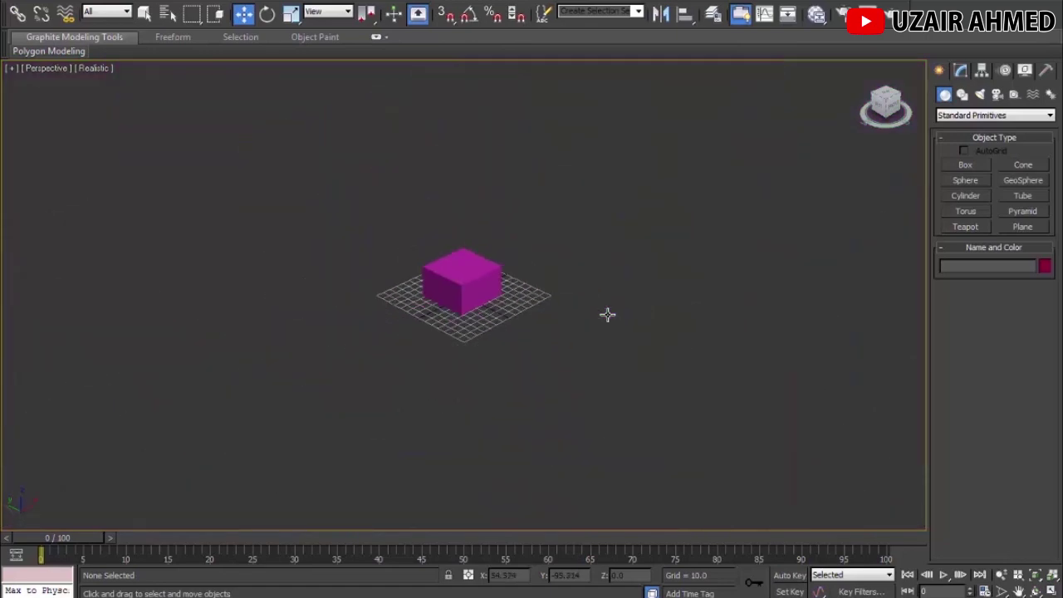
scroll(607, 314, "up", 9)
scroll(607, 315, "down", 4)
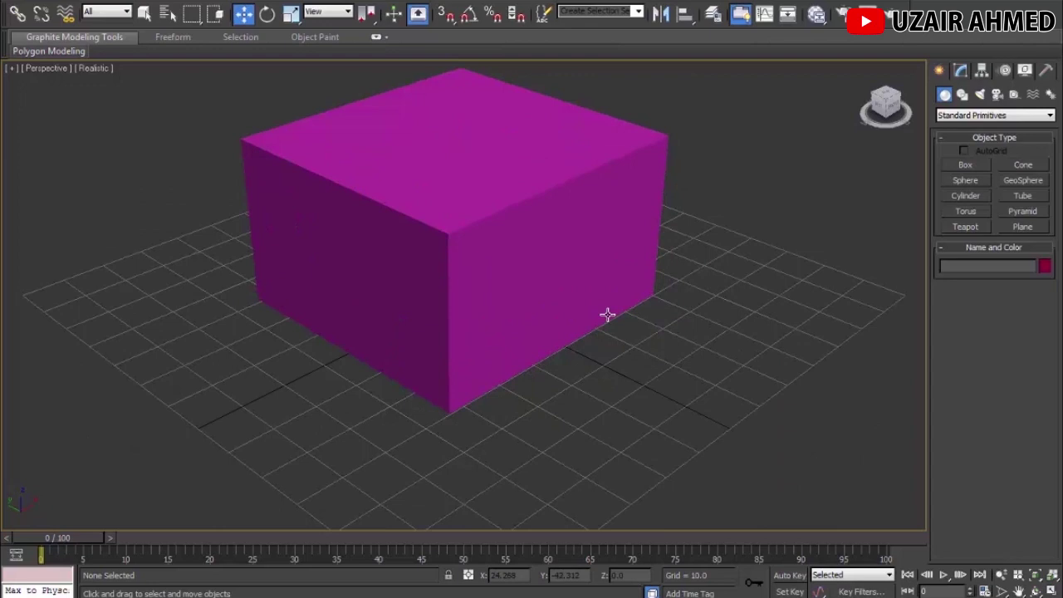
Step: Examine the box in the Perspective view by orbiting around it, zooming in and out and panning
mouse_move(600, 318)
middle_mouse_down("alt")
mouse_move(524, 351)
mouse_move(451, 332)
mouse_move(443, 247)
mouse_move(498, 202)
mouse_move(606, 196)
mouse_move(675, 211)
mouse_move(635, 363)
mouse_move(569, 312)
mouse_move(498, 288)
mouse_move(440, 291)
mouse_move(775, 299)
mouse_move(777, 249)
mouse_move(636, 212)
mouse_move(503, 240)
mouse_move(495, 325)
mouse_move(590, 335)
mouse_move(702, 293)
mouse_move(610, 301)
middle_mouse_up("alt")
scroll(443, 223, "up", 5)
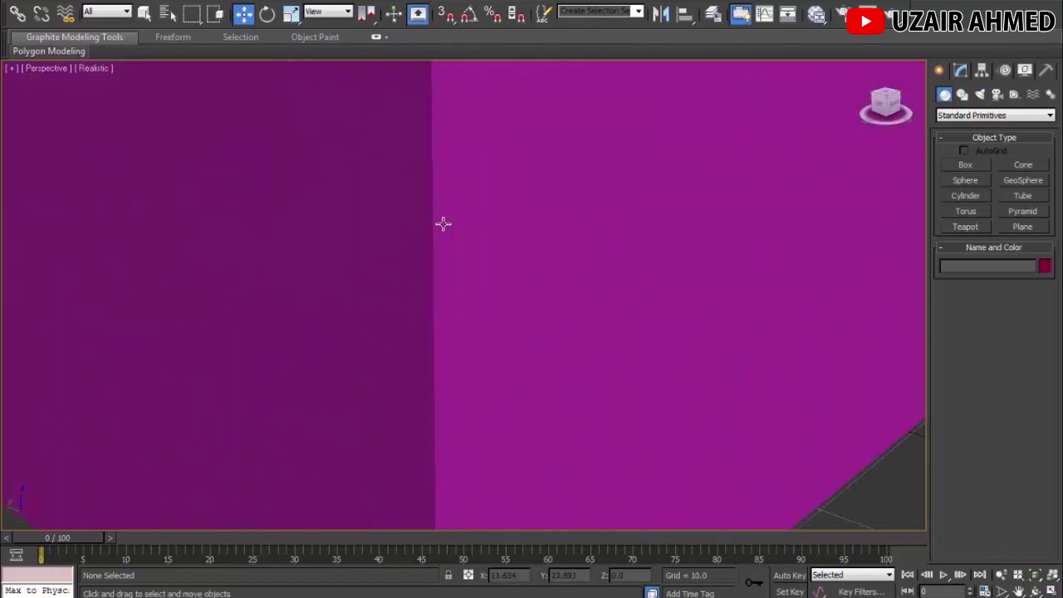
scroll(442, 224, "down", 8)
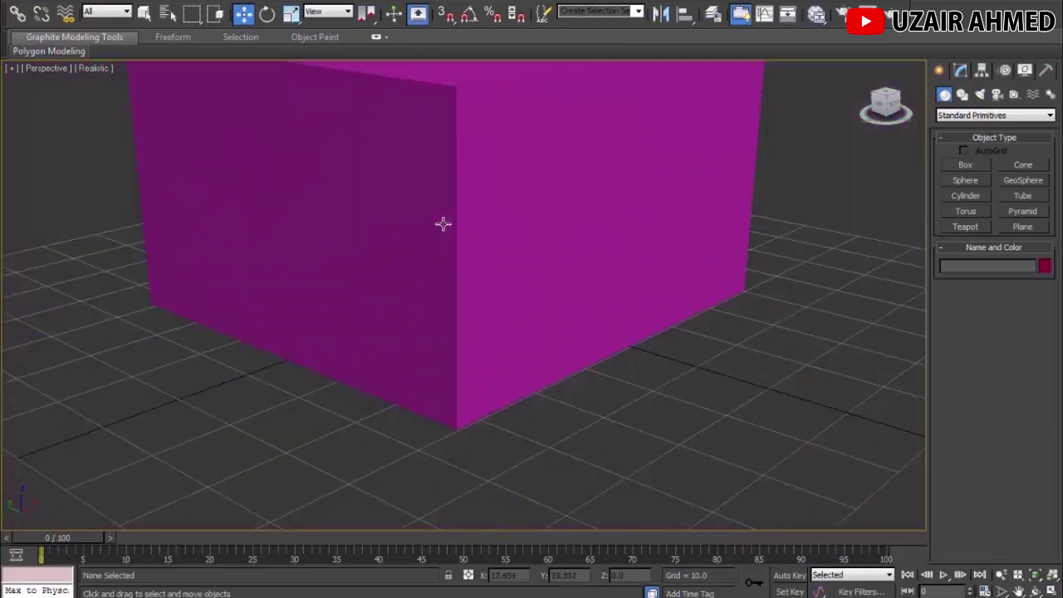
scroll(443, 223, "up", 5)
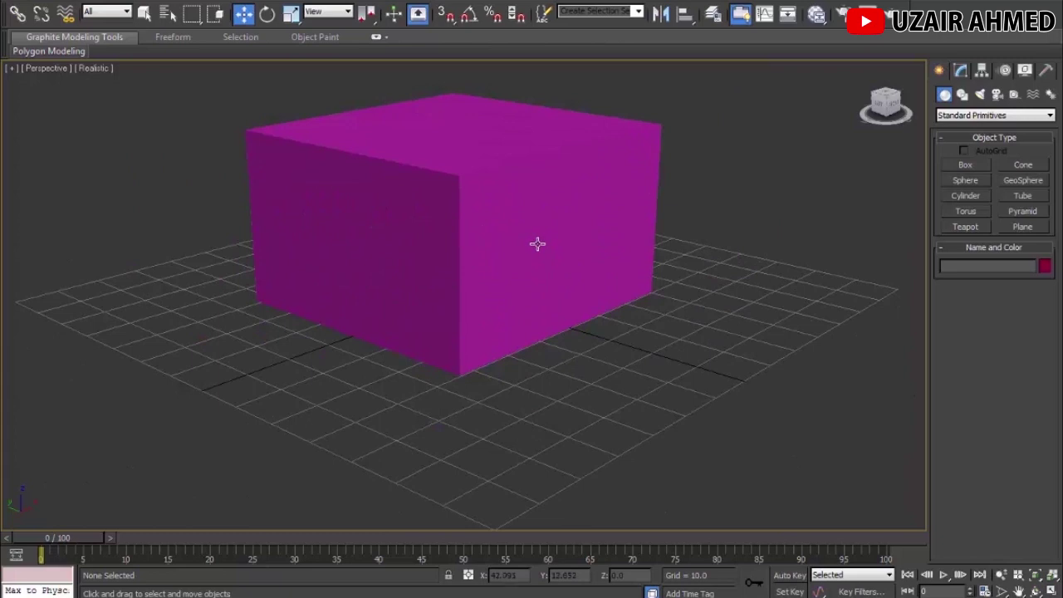
middle_click_drag(537, 243, 536, 277)
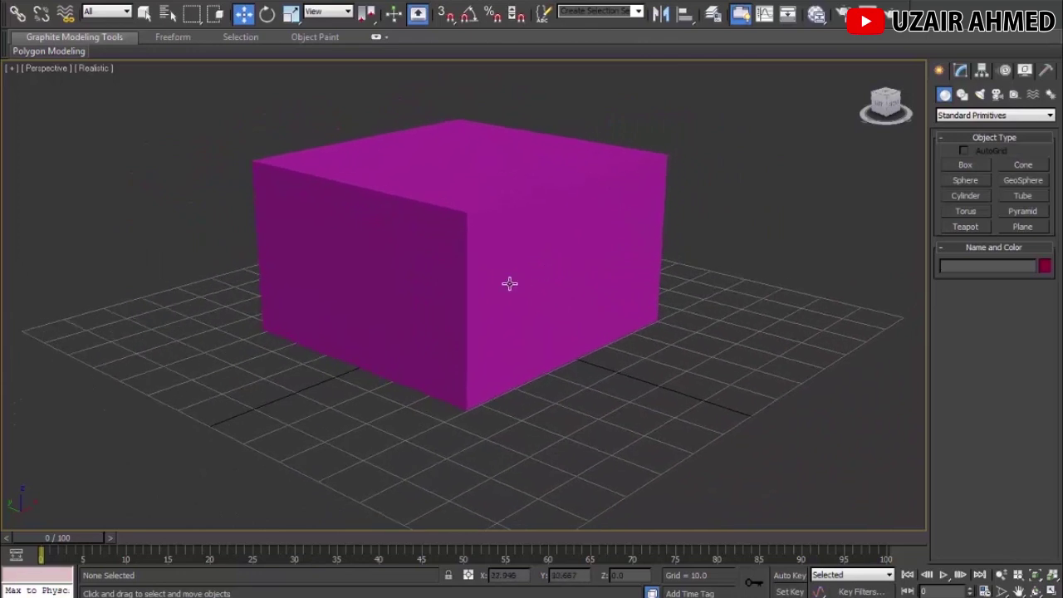
scroll(552, 290, "down", 6)
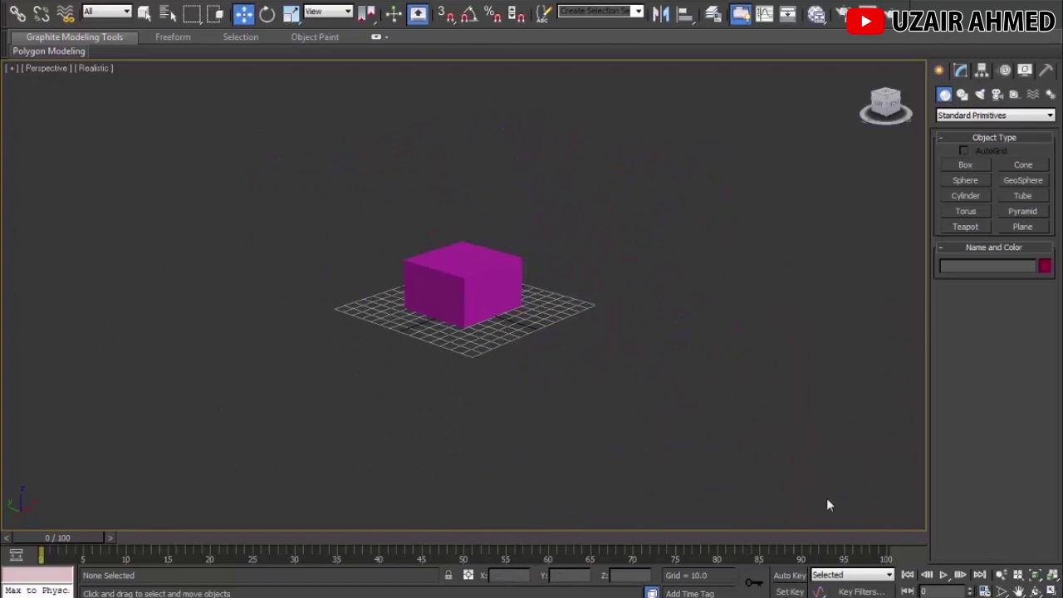
Step: Show the box in the Front, Top, Bottom and Left views, and return to an angled Perspective view with the Scale tool active
key("f")
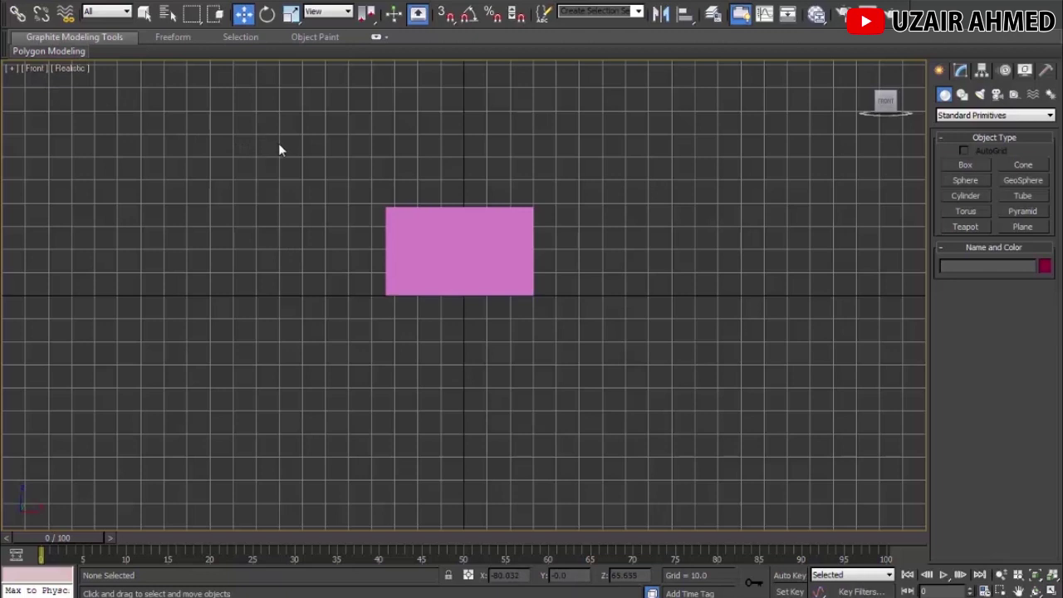
key("t")
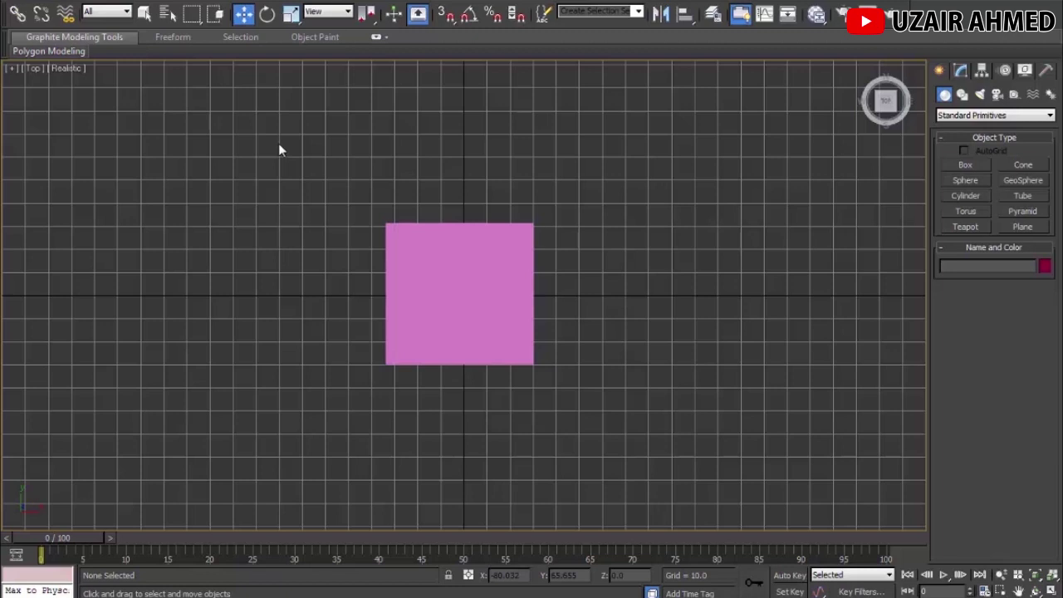
key("b")
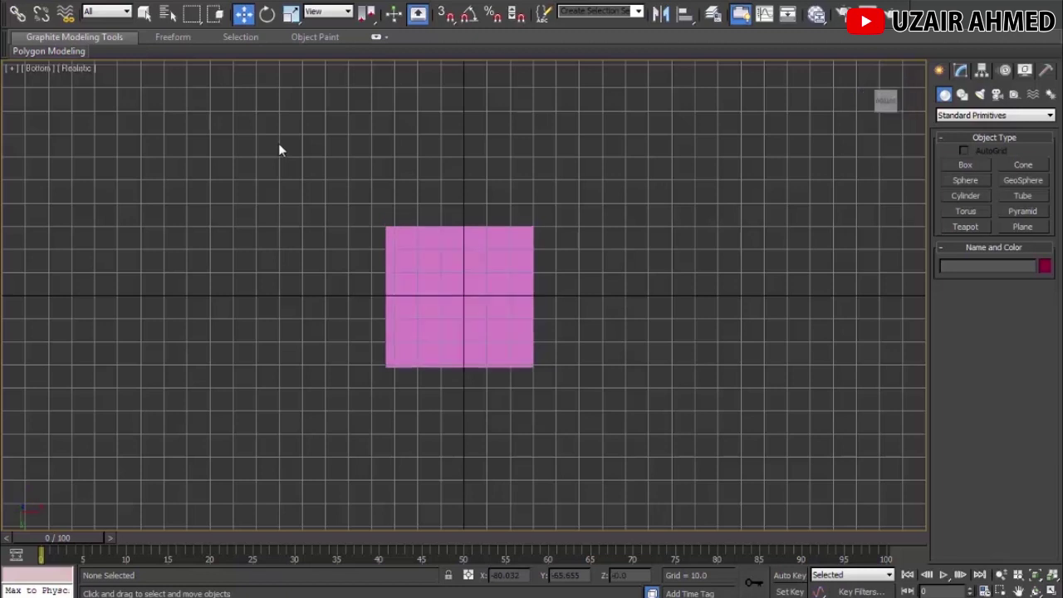
key("l")
key("r")
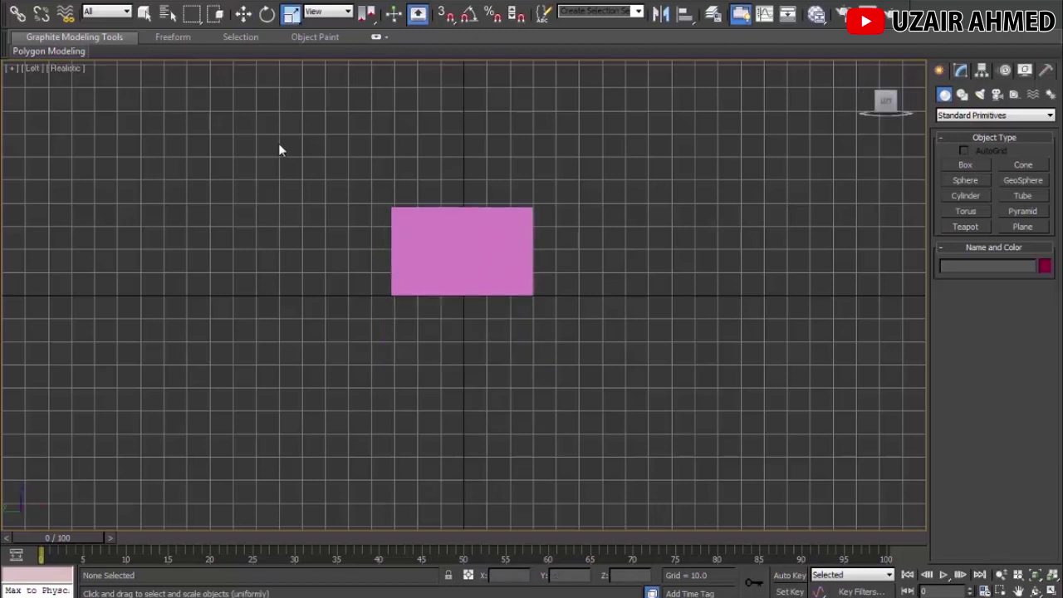
key("p")
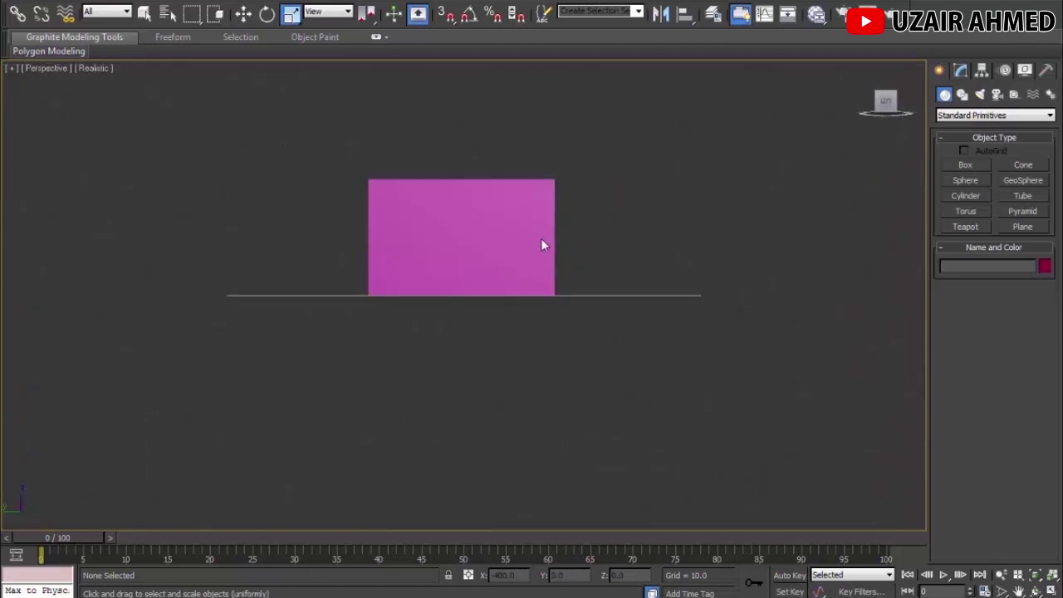
middle_click_drag(651, 253, 580, 265, "alt")
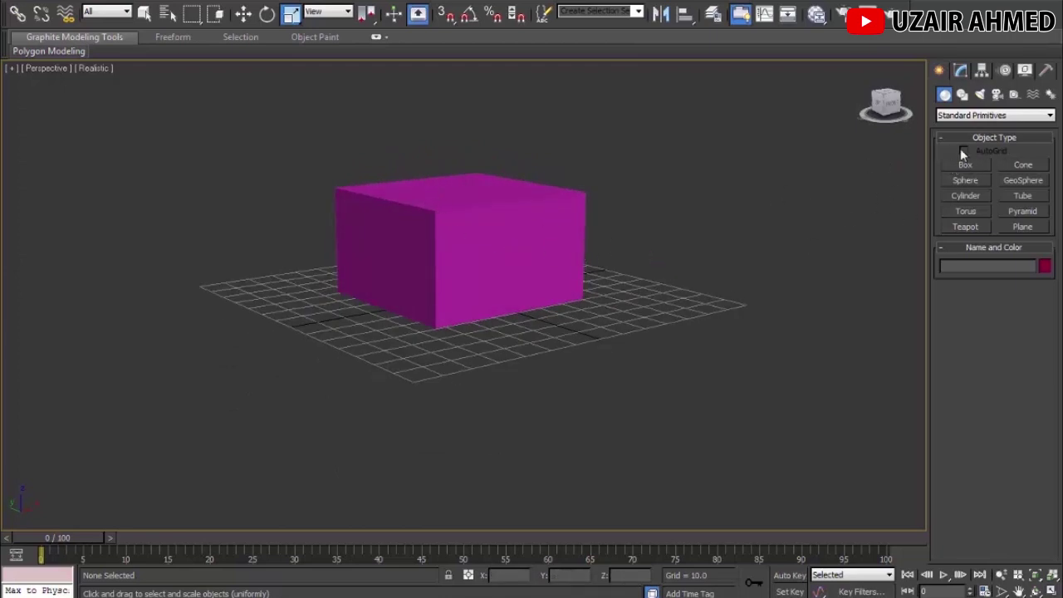
Step: Create a cone beside the box, with a base radius of about 11.3, a pointed tip and a height of about 30.4
left_click(1018, 163)
middle_click_drag(627, 273, 605, 305, "alt")
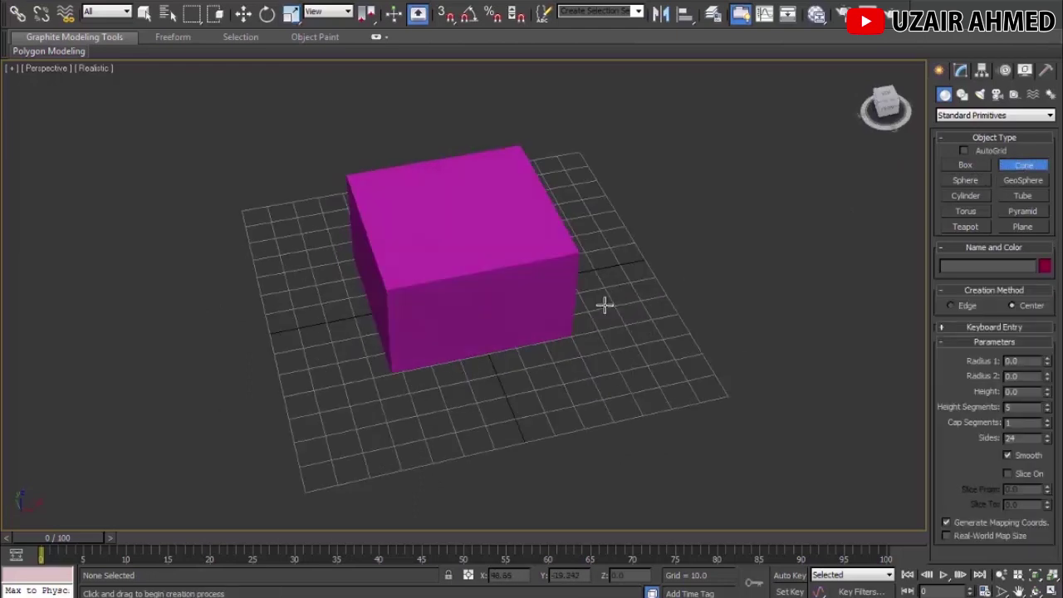
scroll(581, 332, "down", 5)
left_click_drag(514, 313, 536, 327)
left_click(530, 282)
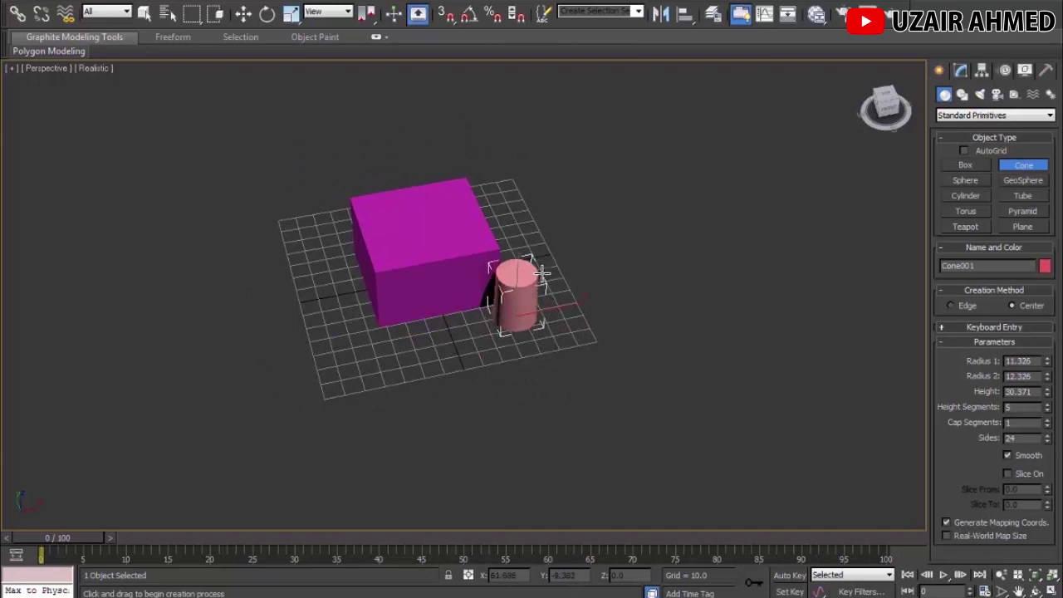
left_click(529, 289)
Step: Create a cylinder behind the cone with a radius of about 12.5 and a height of about 51.8
left_click(967, 198)
left_click_drag(552, 241, 566, 239)
left_click(579, 148)
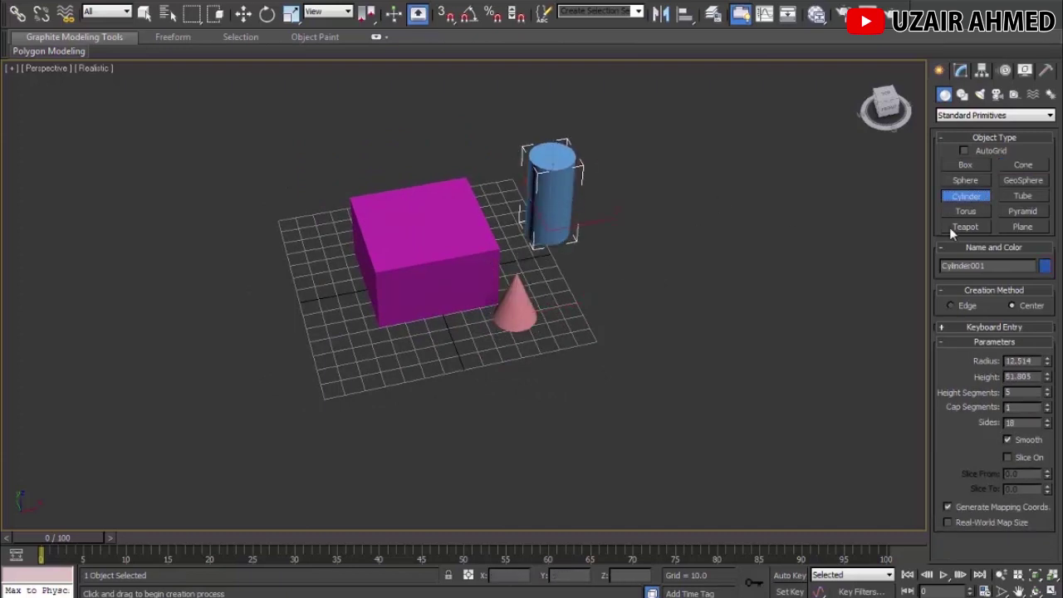
Step: Create a pyramid at the front corner of the grid, about 21.4 wide, 19.1 deep and 17.3 high
left_click(1022, 210)
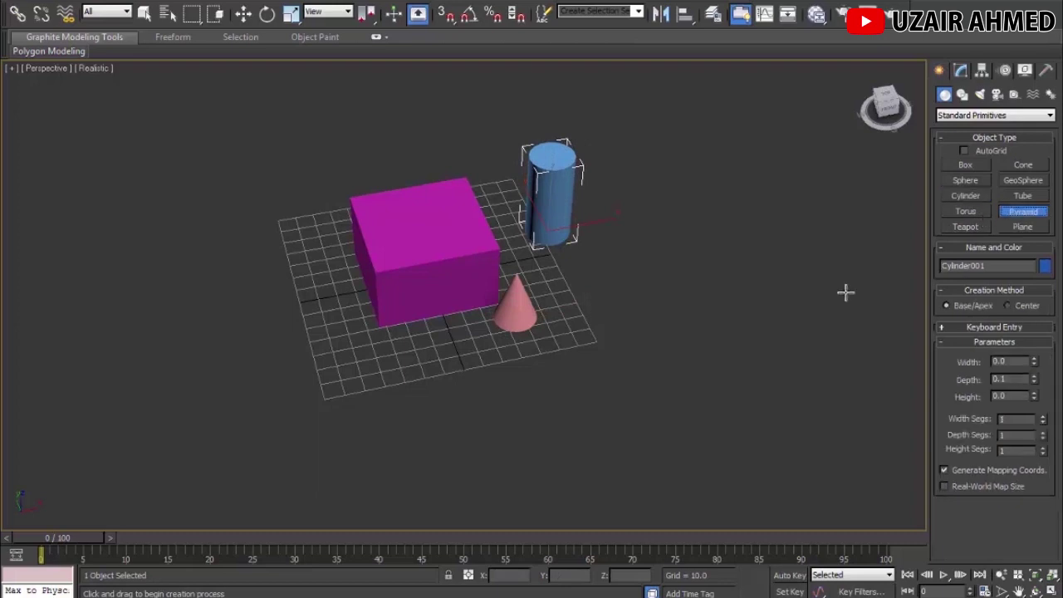
left_click_drag(313, 356, 368, 368)
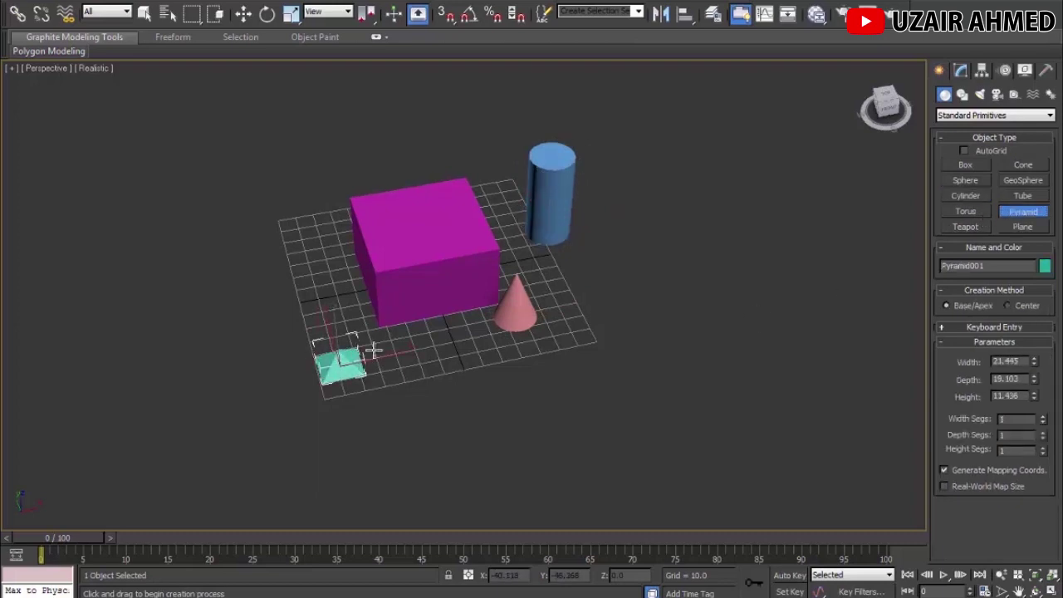
left_click(375, 339)
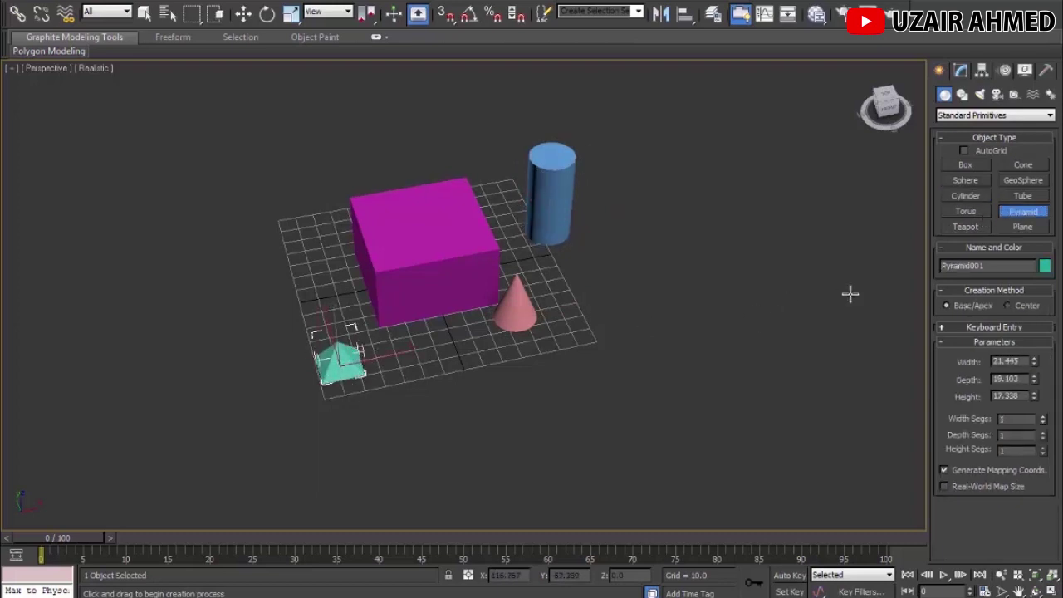
Step: Create a teapot with a radius of about 16 beside the cone, and leave nothing selected
left_click(964, 211)
left_click(965, 226)
left_click_drag(580, 336, 557, 363)
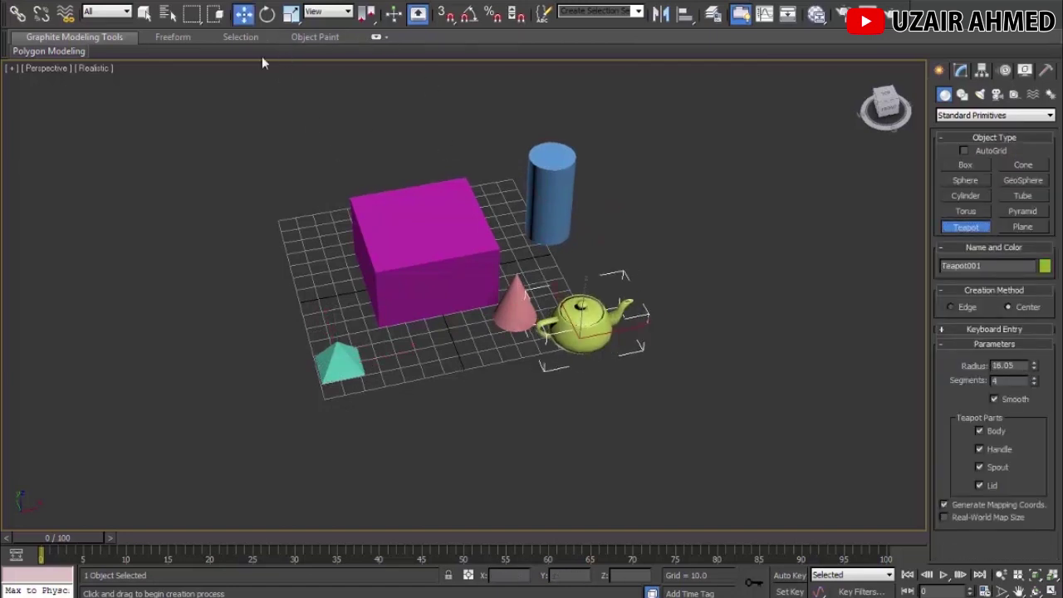
right_click(470, 339)
left_click(491, 382)
Step: Select the purple box and move it along its axes while viewing the scene from different angles
middle_click_drag(492, 382, 536, 385, "alt")
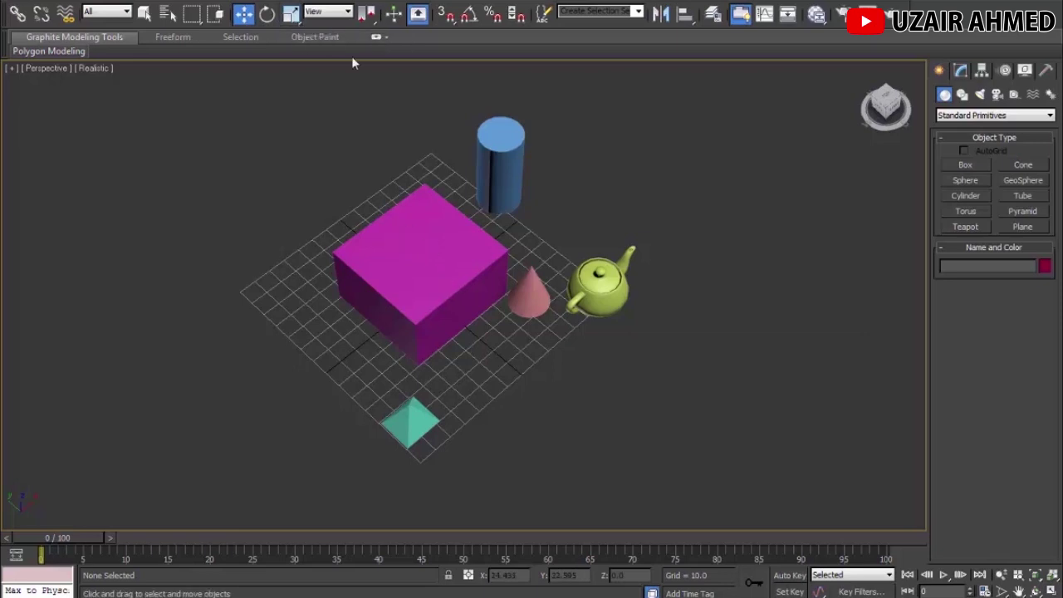
left_click(419, 240)
middle_click_drag(426, 306, 357, 317, "alt")
scroll(460, 273, "up", 3)
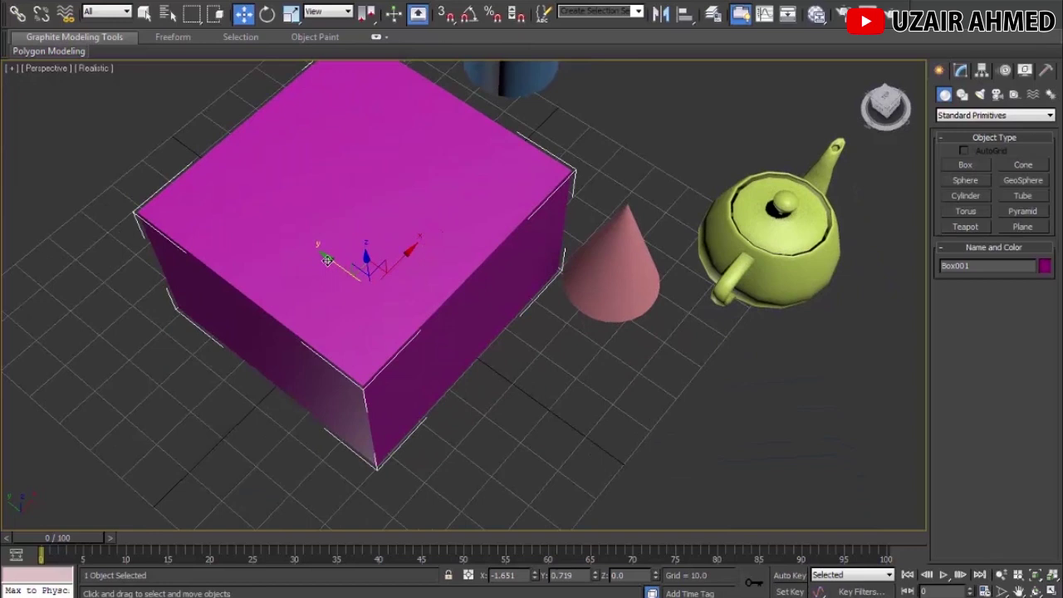
middle_click_drag(408, 294, 419, 315, "alt")
left_click_drag(423, 316, 458, 324)
middle_click_drag(458, 324, 494, 325, "alt")
left_click_drag(377, 312, 291, 337)
middle_click_drag(291, 337, 363, 327, "alt")
left_click_drag(359, 210, 364, 223)
middle_click_drag(371, 308, 343, 280, "alt")
mouse_move(344, 280)
left_mouse_down()
mouse_move(362, 150)
mouse_move(364, 280)
left_mouse_up()
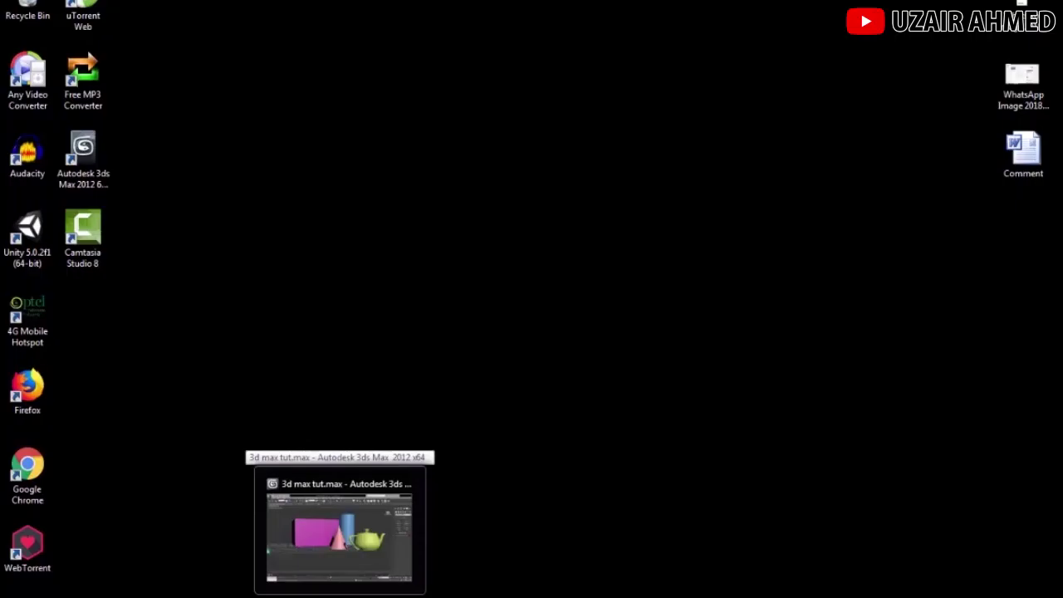
Step: Switch back to 3ds Max and delete the teapot, cone, cylinder, box and pyramid to empty the scene
left_click(339, 531)
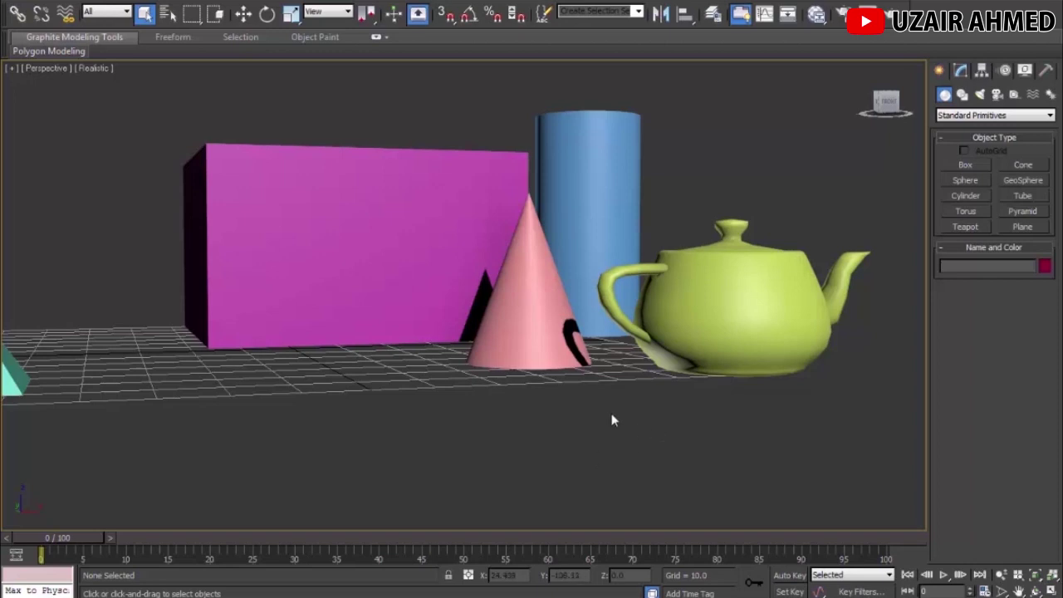
middle_click_drag(568, 400, 530, 366, "alt")
scroll(573, 368, "down", 5)
left_click(562, 344)
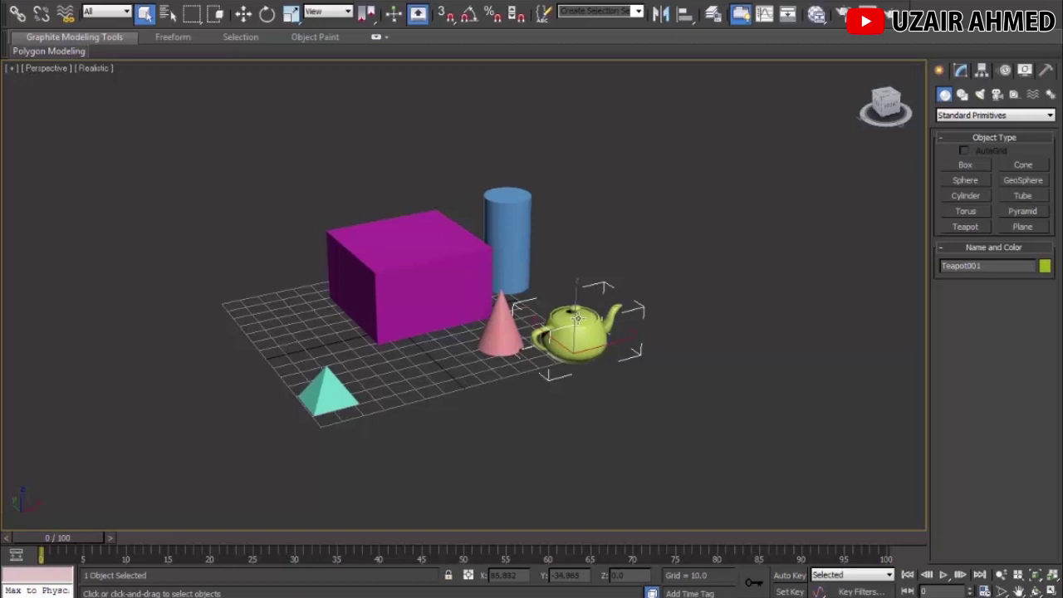
key("Delete")
left_click(501, 323)
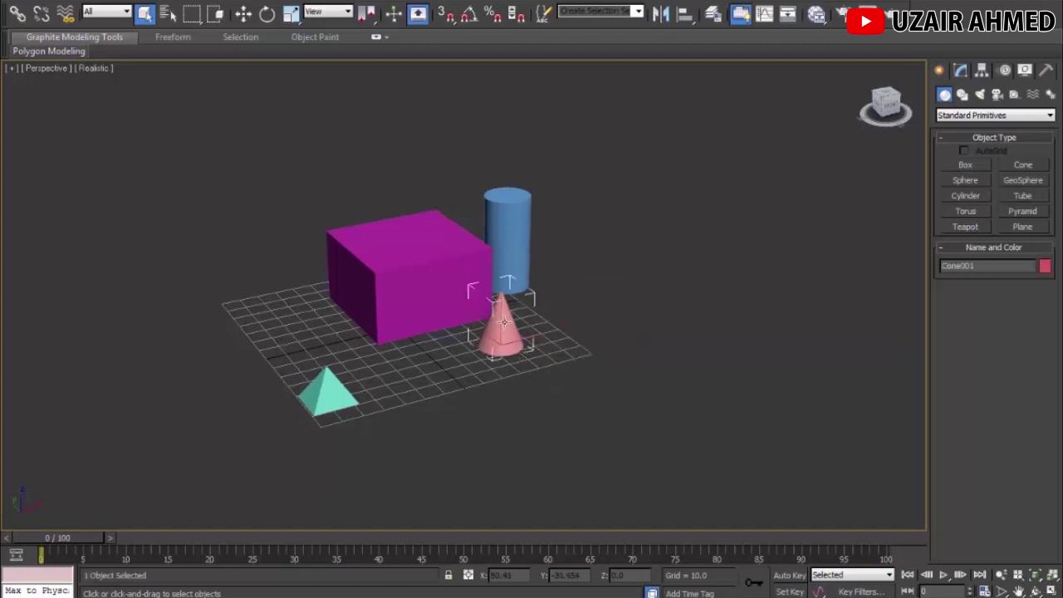
key("Delete")
left_click(513, 245)
key("Delete")
left_click(439, 273)
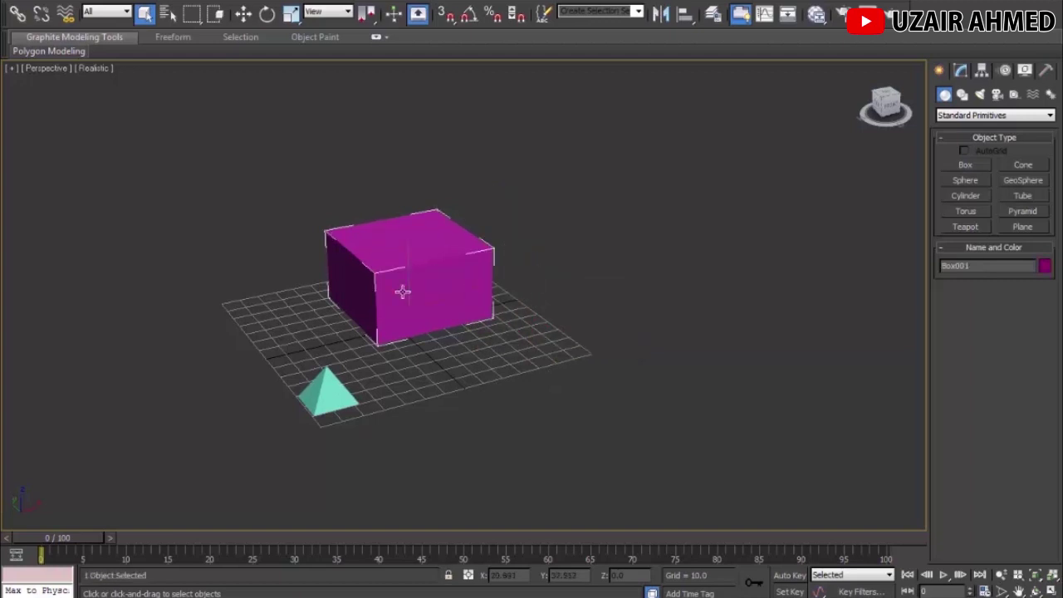
key("Delete")
left_click(336, 393)
key("Delete")
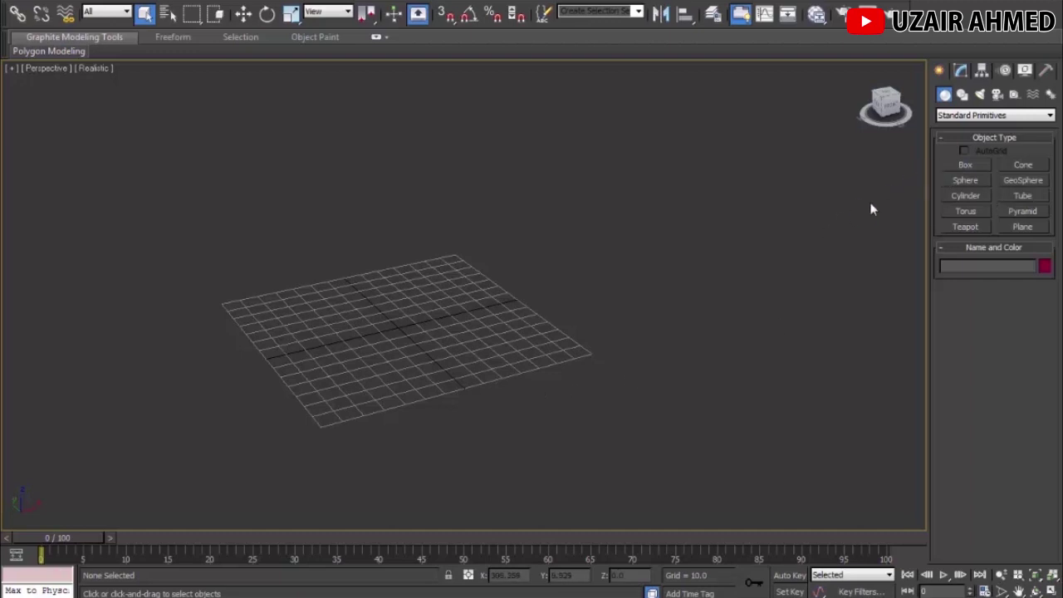
Step: Create a thin, wide rectangular box as a tabletop and raise it above the grid
left_click(965, 164)
middle_click_drag(384, 310, 397, 319, "alt")
left_click_drag(313, 294, 474, 316)
middle_click_drag(474, 360, 369, 295, "alt")
left_click(243, 13)
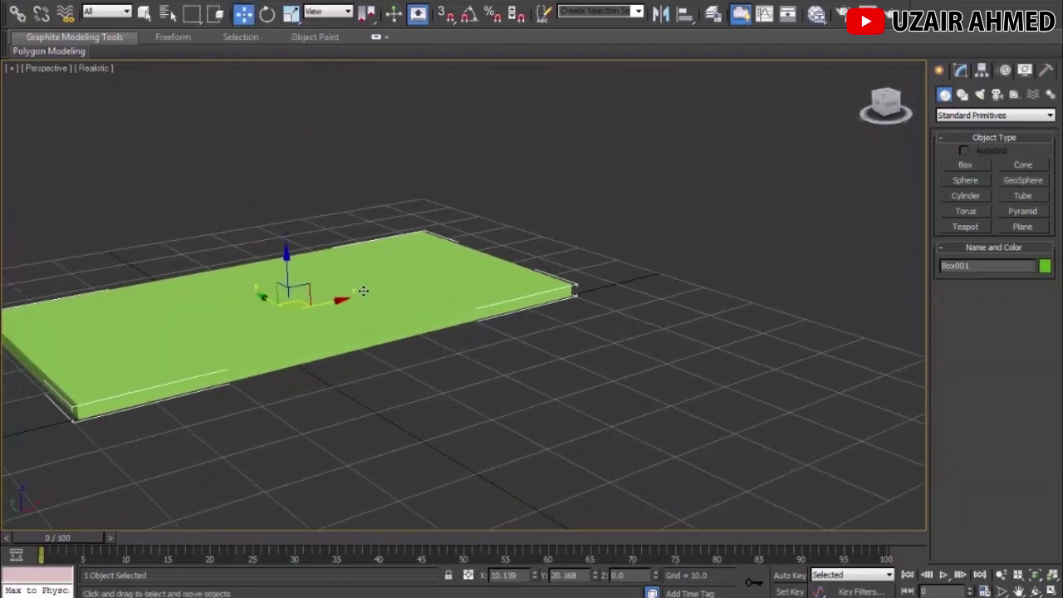
left_click_drag(284, 267, 410, 265)
middle_click_drag(410, 265, 523, 392, "alt")
Step: Create a table leg box beside the tabletop, about 2.75 long, 3.09 wide and 24.3 high
left_click(964, 165)
middle_click_drag(534, 327, 553, 337, "alt")
left_click_drag(545, 331, 557, 335)
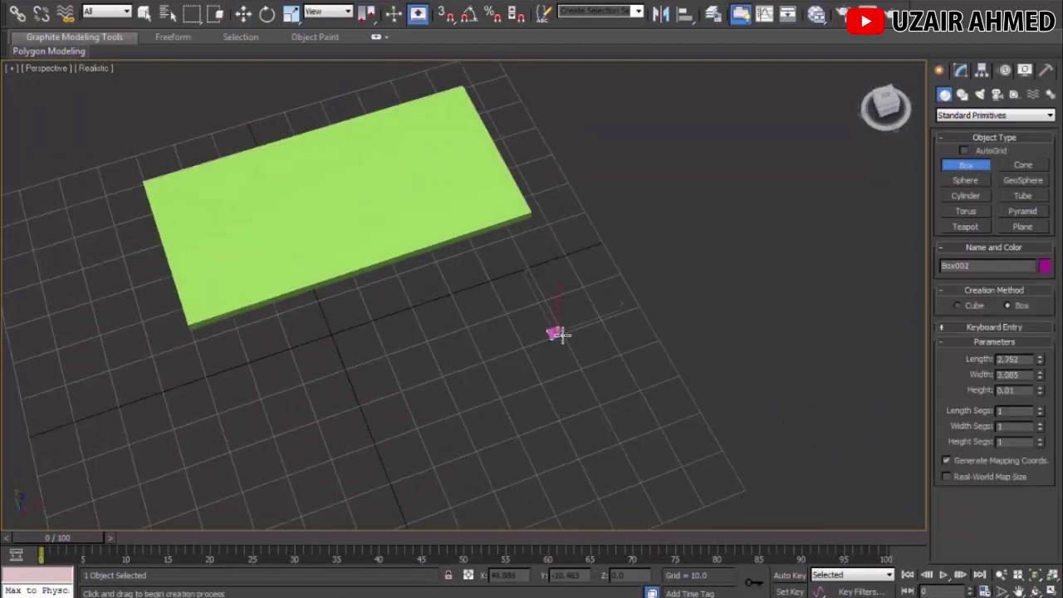
left_click(563, 239)
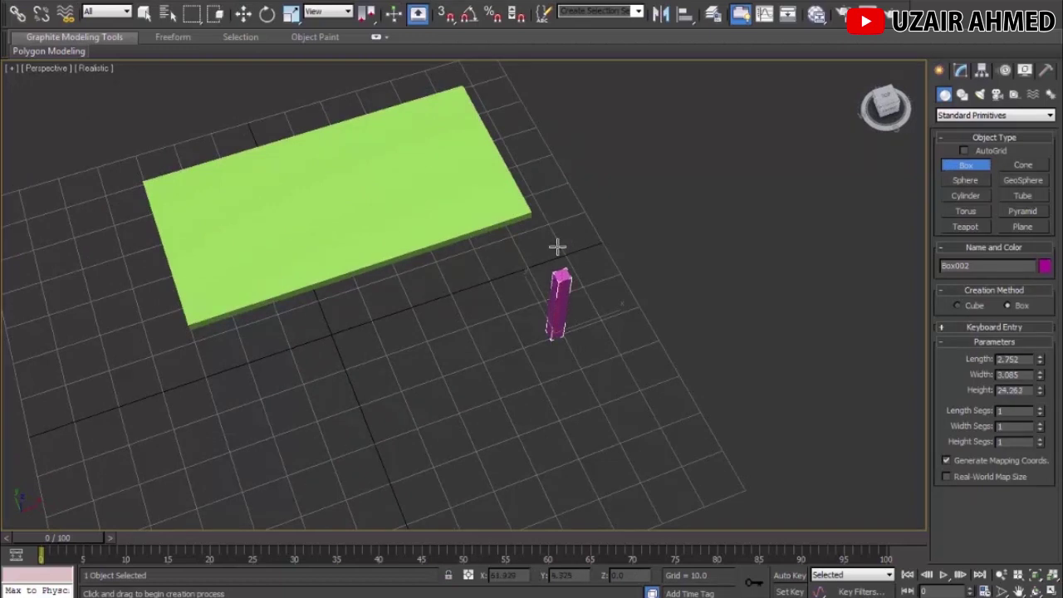
middle_click_drag(543, 322, 498, 249, "alt")
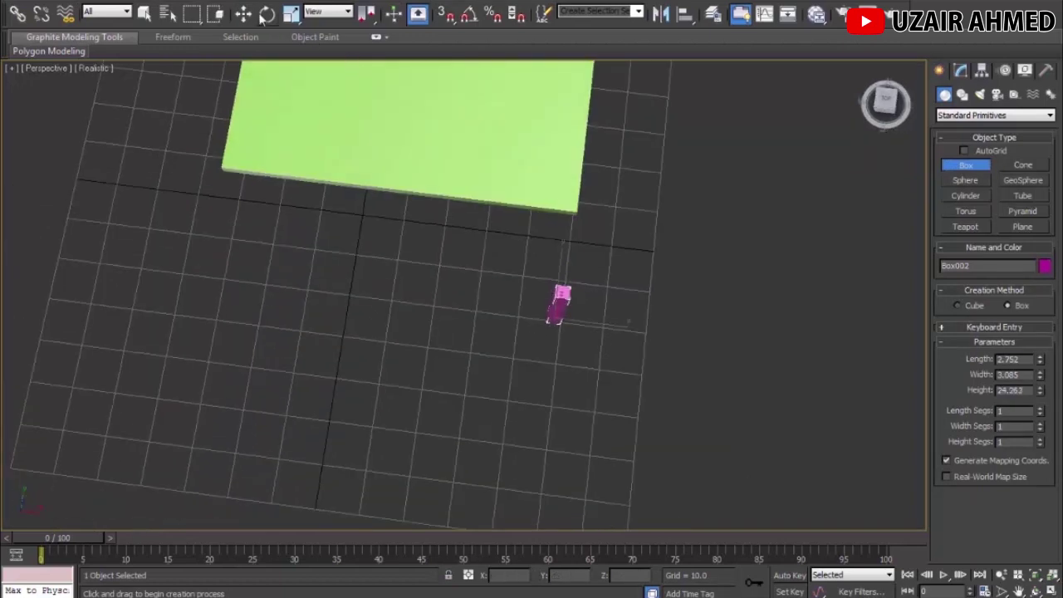
Step: Move the leg just inside the tabletop's front corner, to about X 45.4, Y 3.0, in the wireframe Top view
left_click(243, 13)
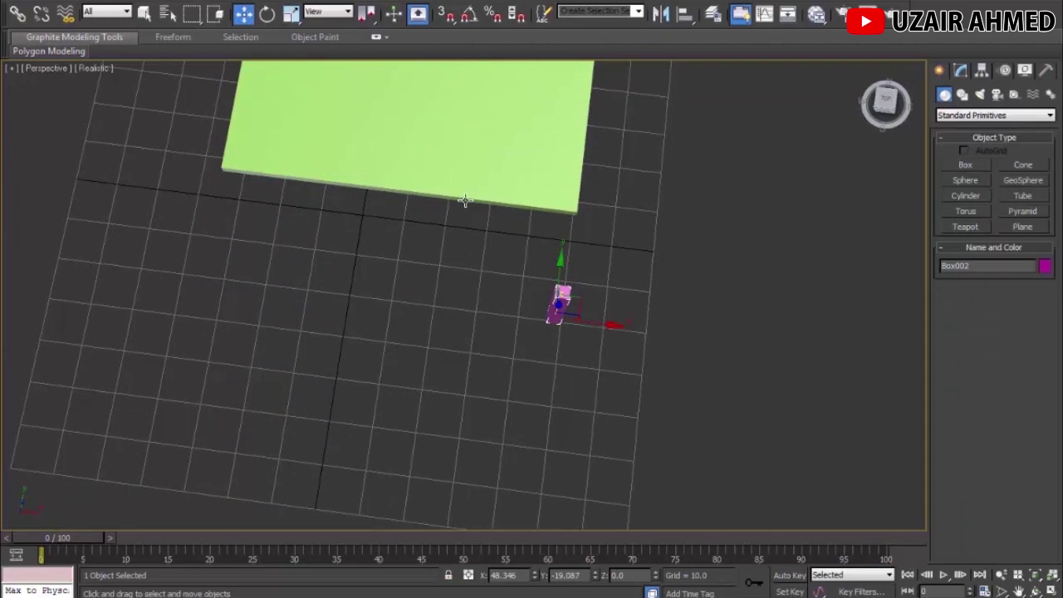
key("t")
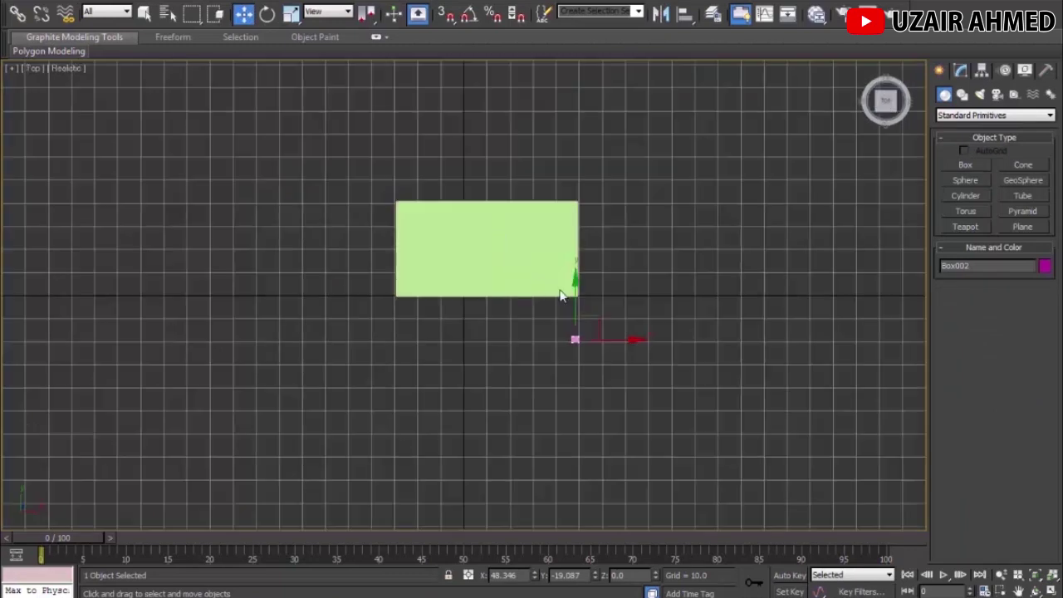
key("F3")
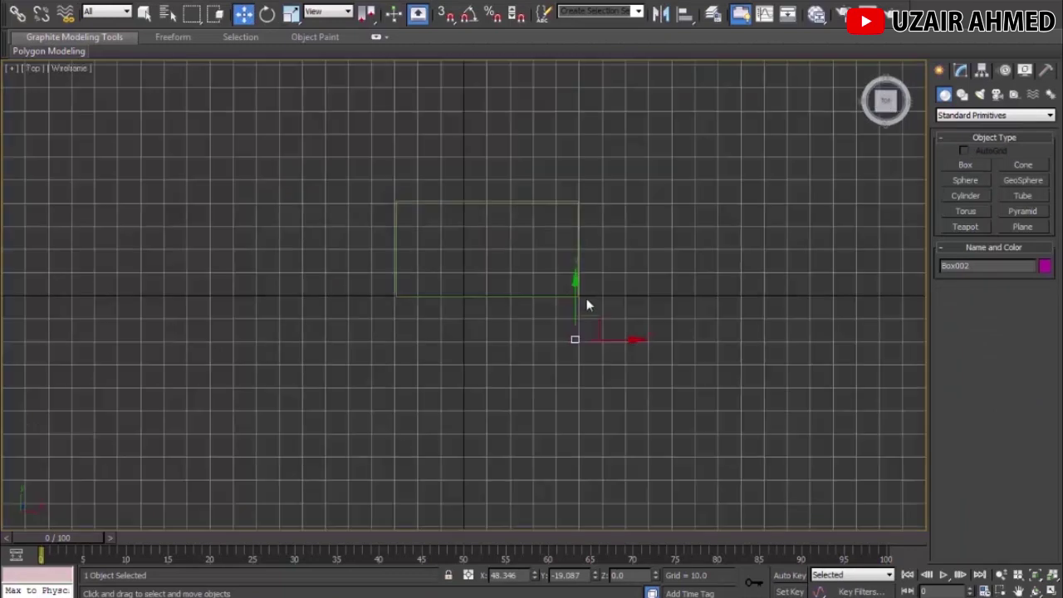
scroll(573, 318, "up", 3)
middle_click_drag(574, 318, 561, 340)
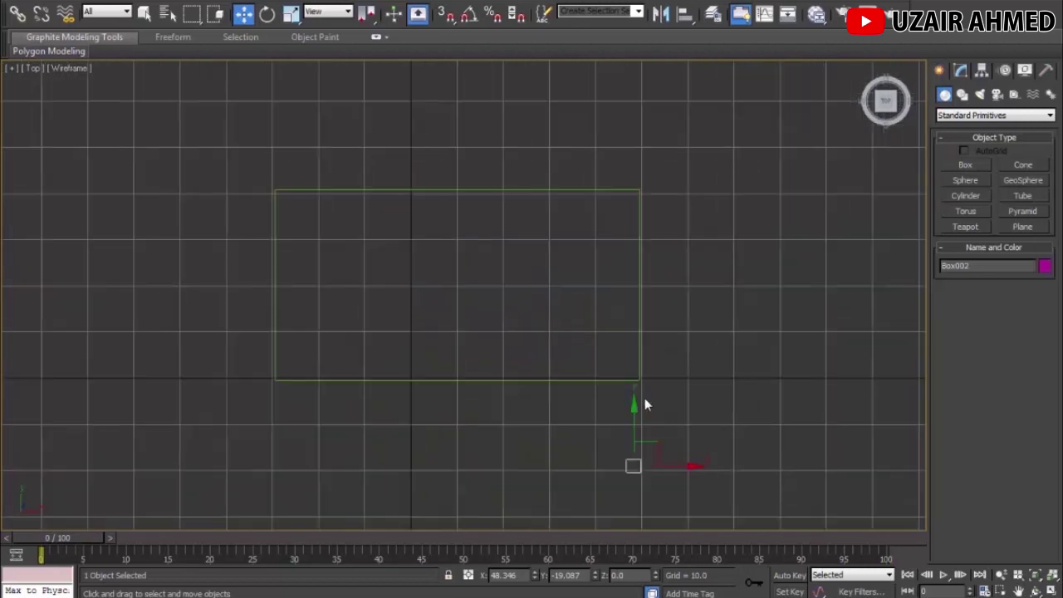
left_click_drag(654, 444, 641, 342)
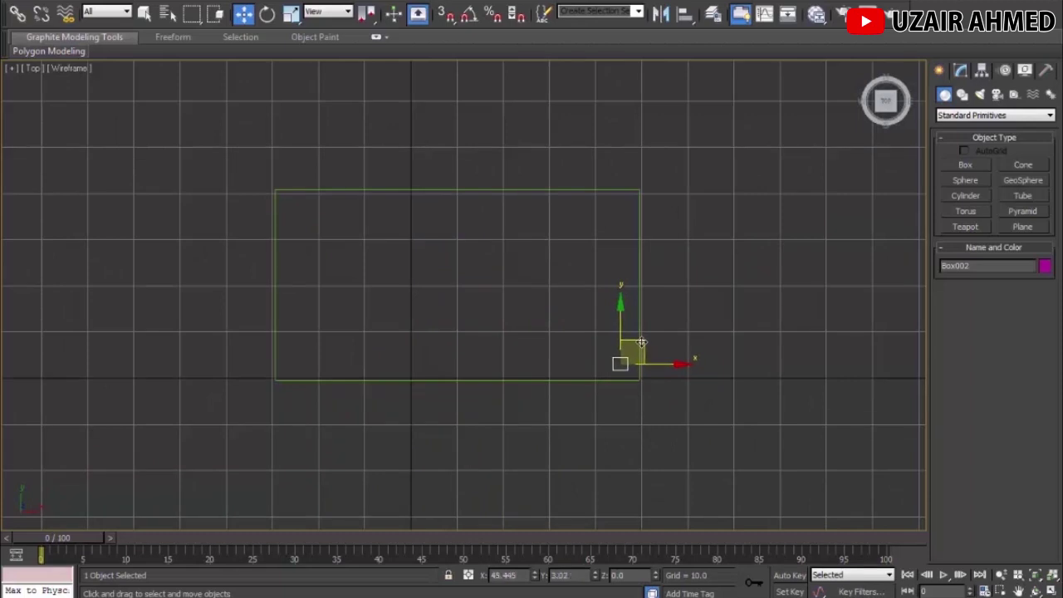
Step: Scale the leg along Z to about 87.4% in the shaded Front view to meet the tabletop's underside, and return to Perspective
key("f")
middle_click_drag(652, 317, 584, 343)
key("F3")
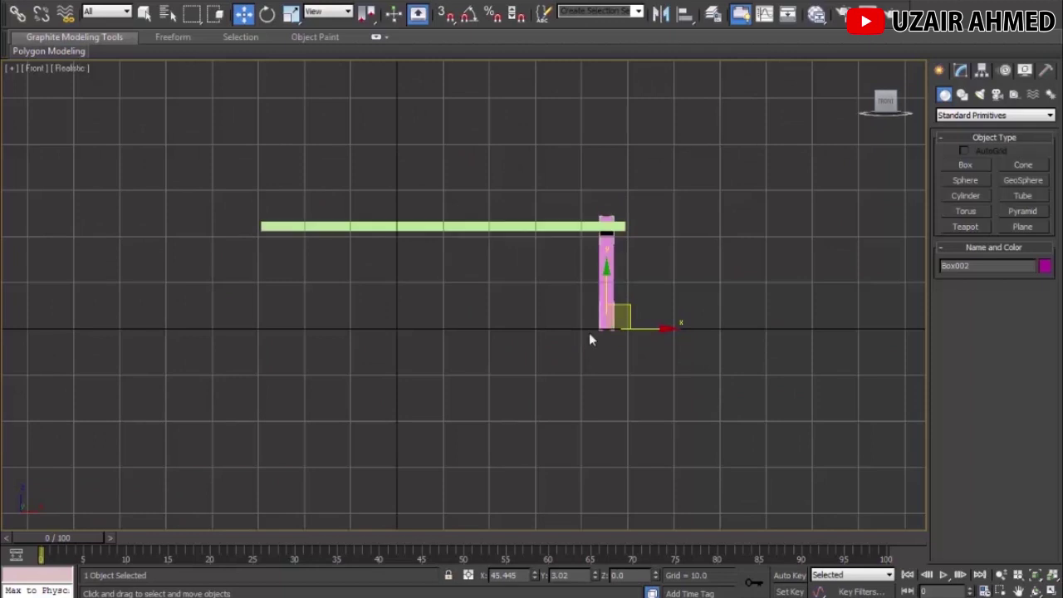
middle_click_drag(605, 293, 567, 357)
scroll(380, 302, "up", 2)
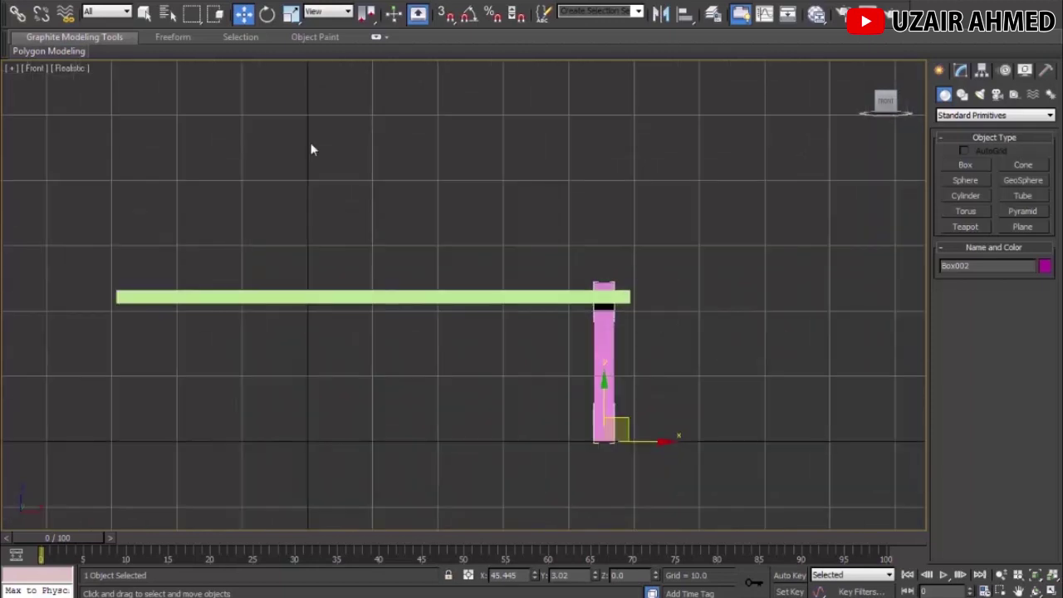
left_click(293, 20)
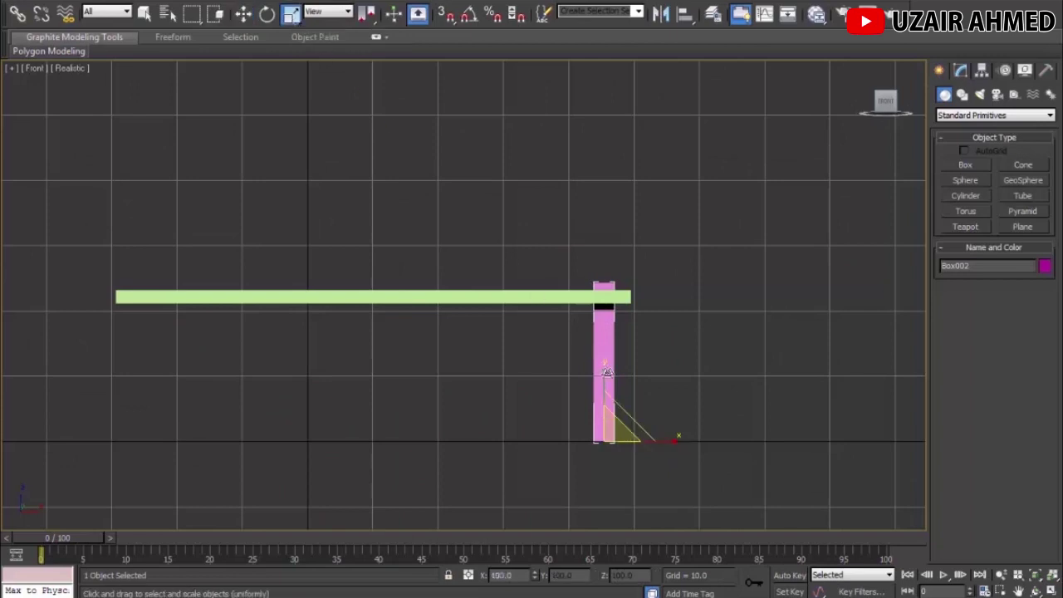
left_click_drag(604, 374, 604, 390)
key("p")
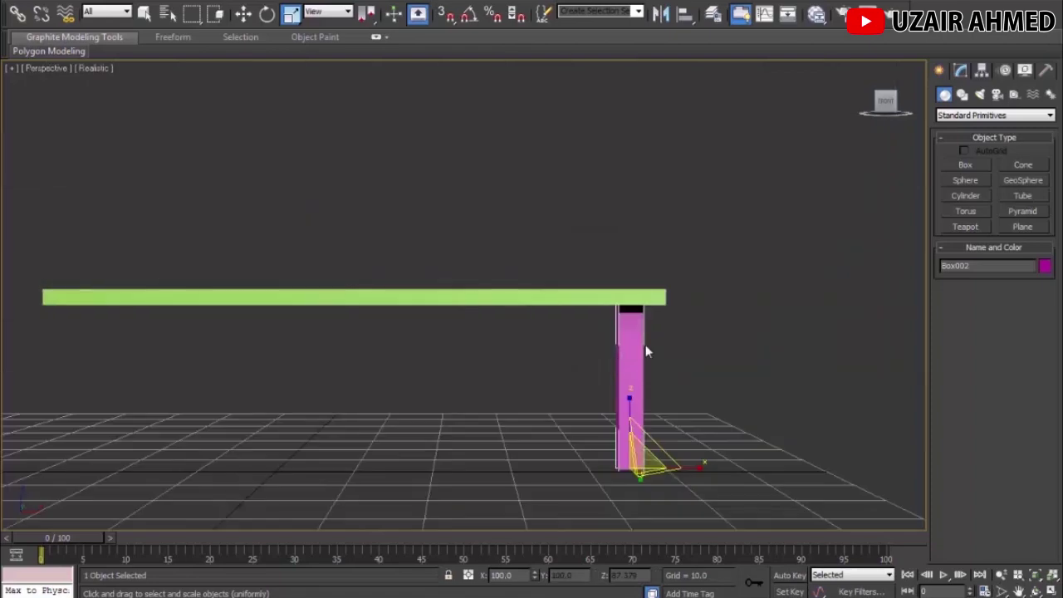
middle_click_drag(682, 338, 694, 387, "alt")
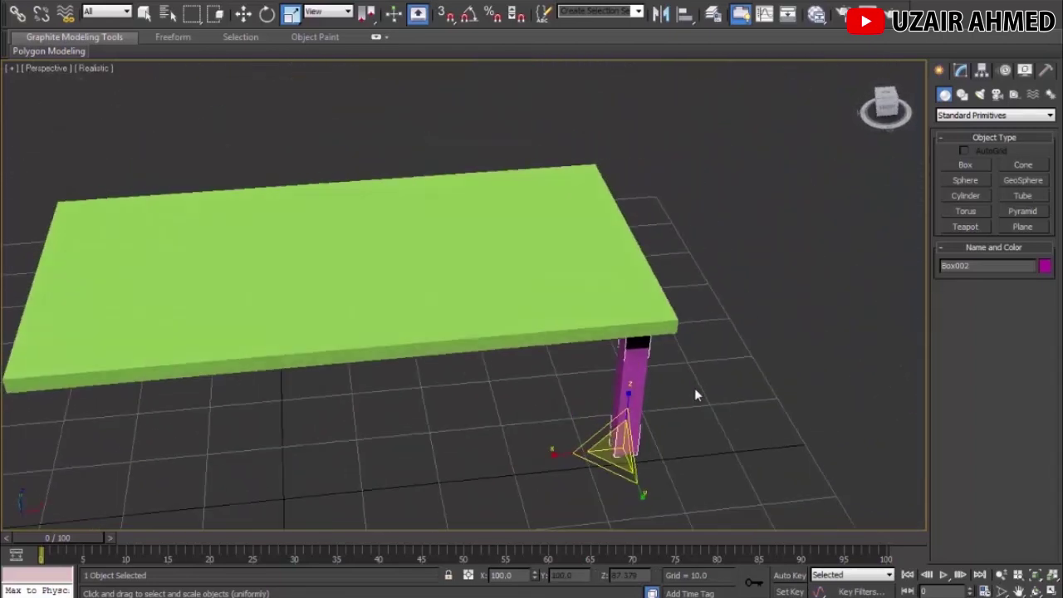
middle_click_drag(564, 367, 648, 318)
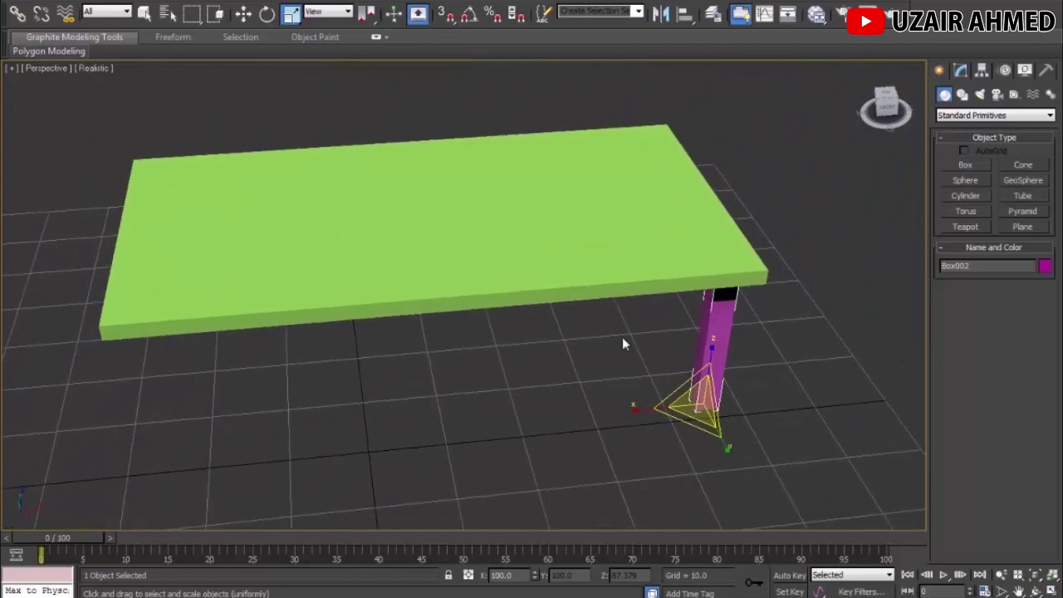
Step: Clone the leg along Y as two copies spaced about 33 units apart in the wireframe Top view
key("t")
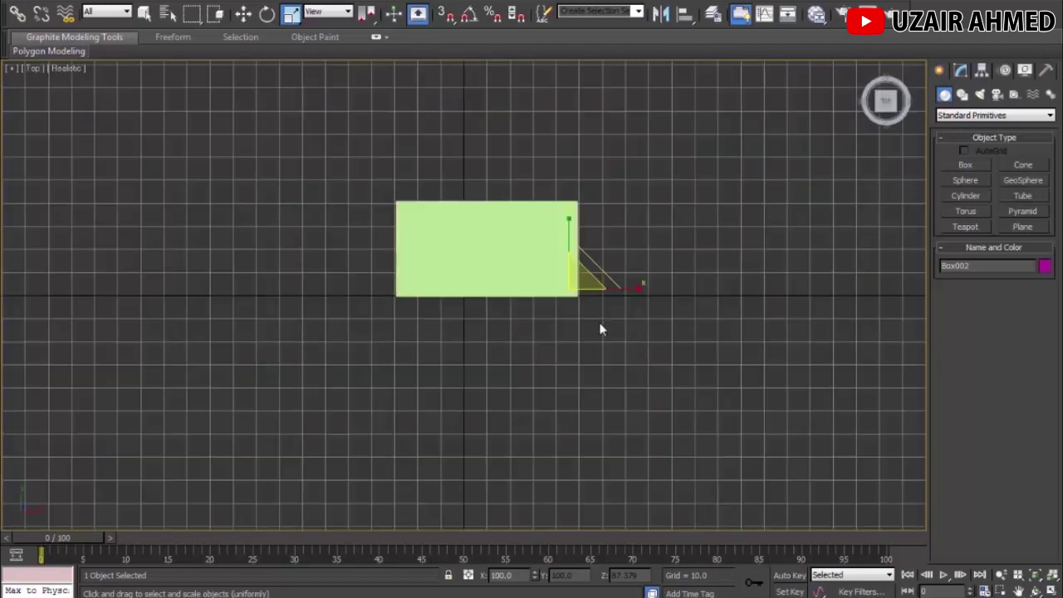
scroll(579, 355, "up", 4)
key("F3")
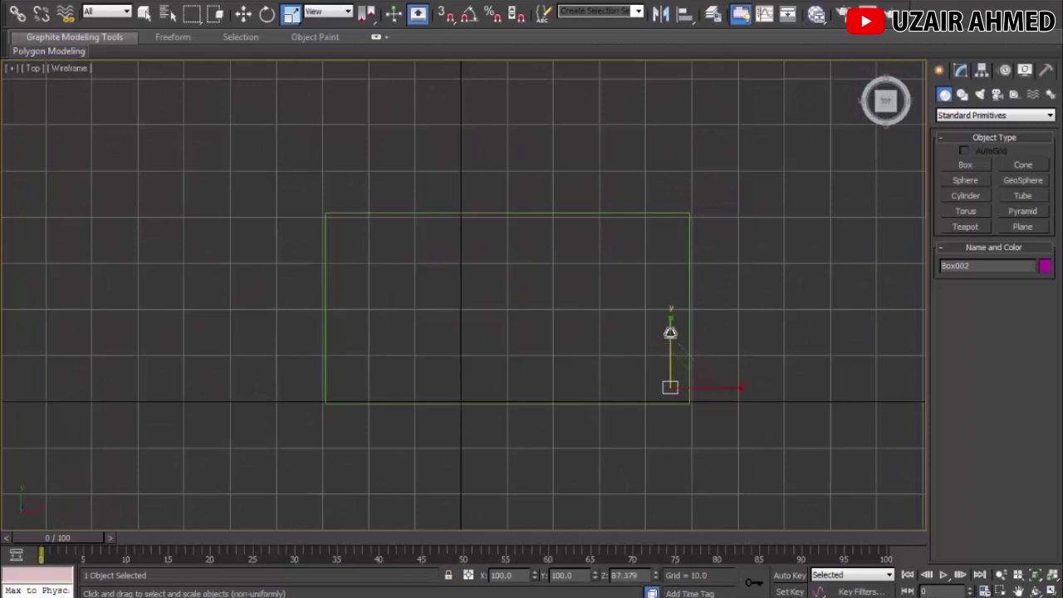
left_click(240, 20)
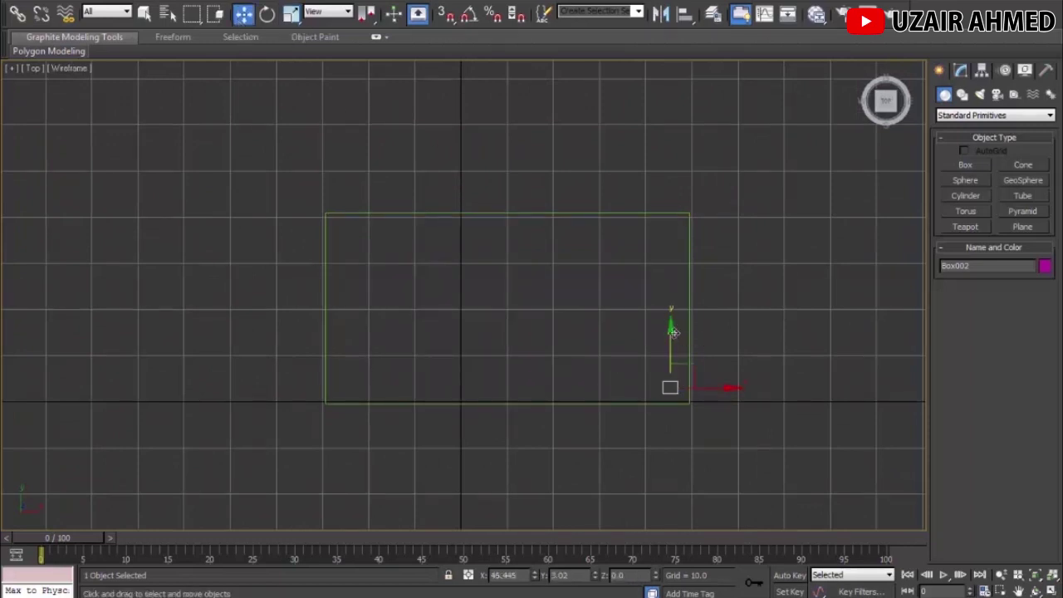
left_click_drag(672, 332, 664, 182, "shift")
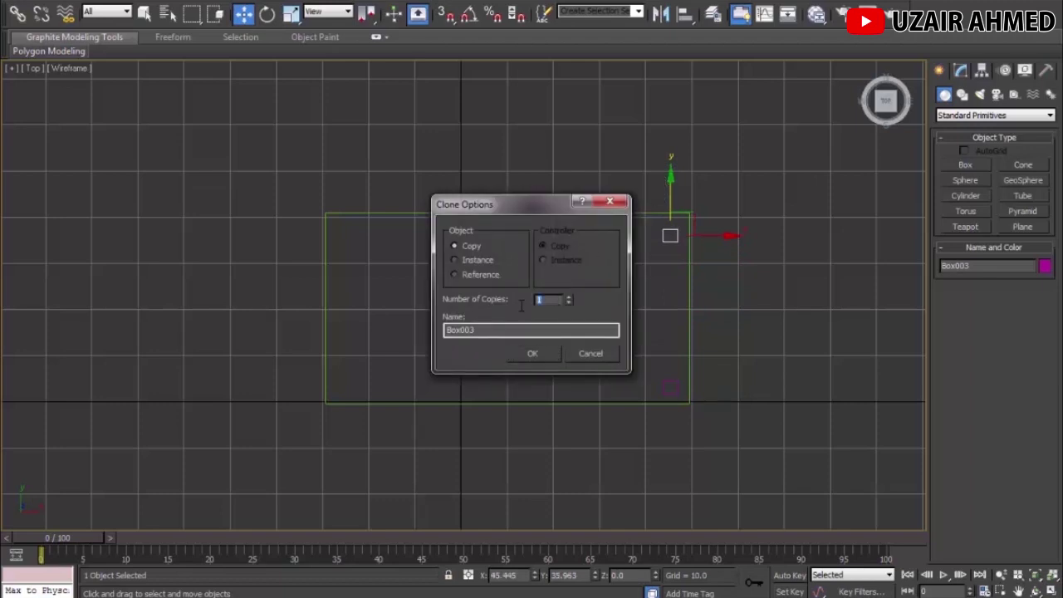
left_click(568, 303)
left_click(556, 354)
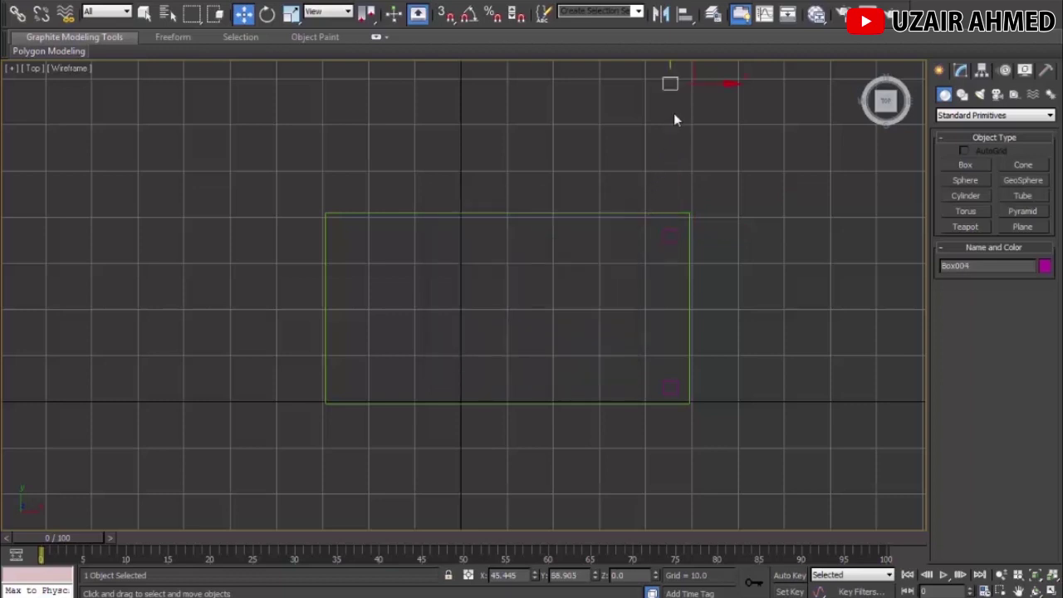
Step: Delete the surplus leg copy beyond the tabletop's back edge and check the remaining legs in the shaded Perspective view
left_click(676, 210)
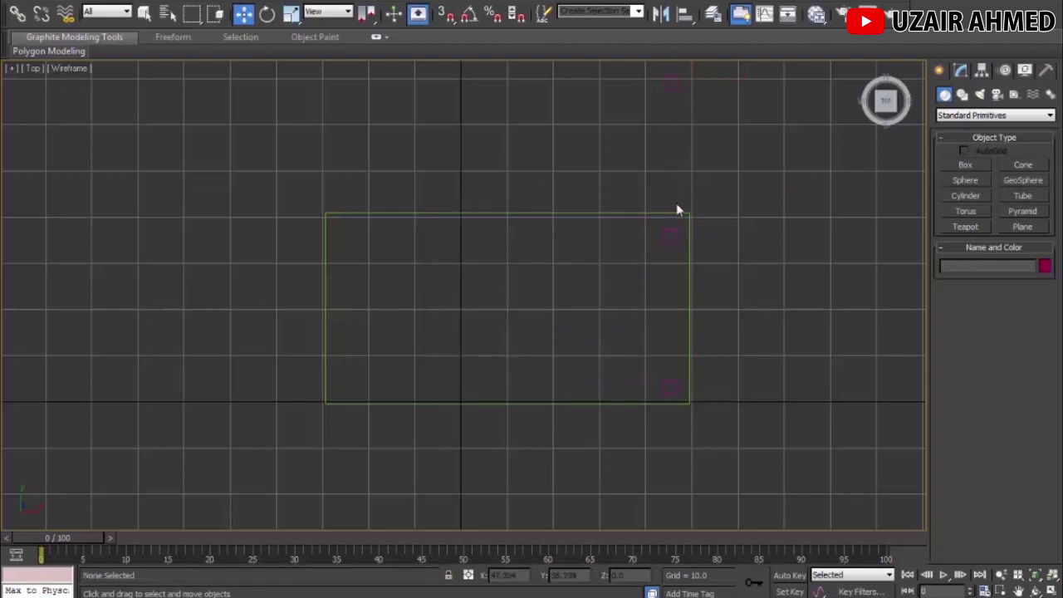
left_click(679, 88)
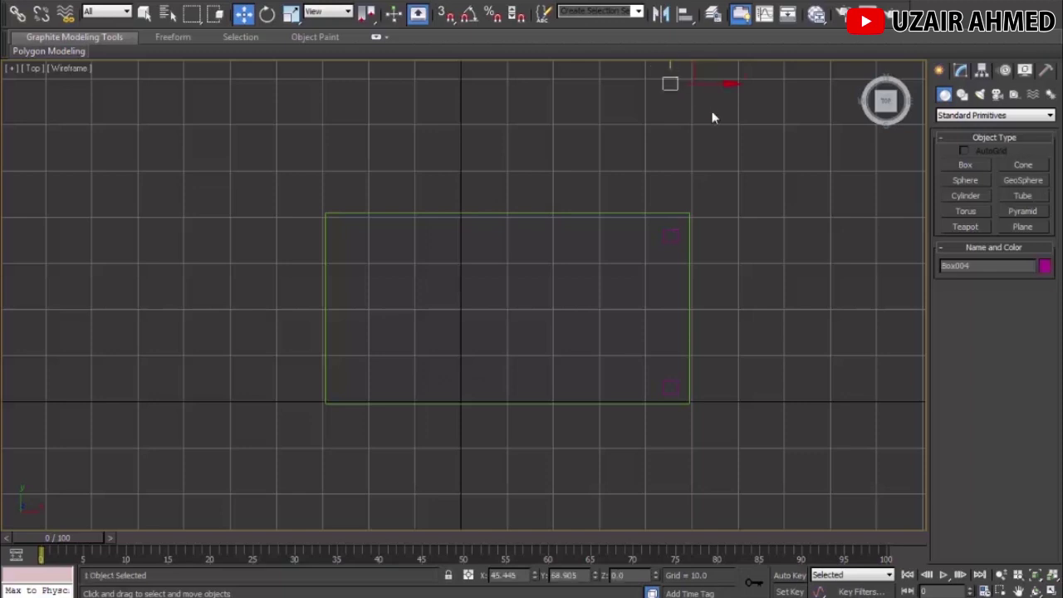
left_click(711, 117)
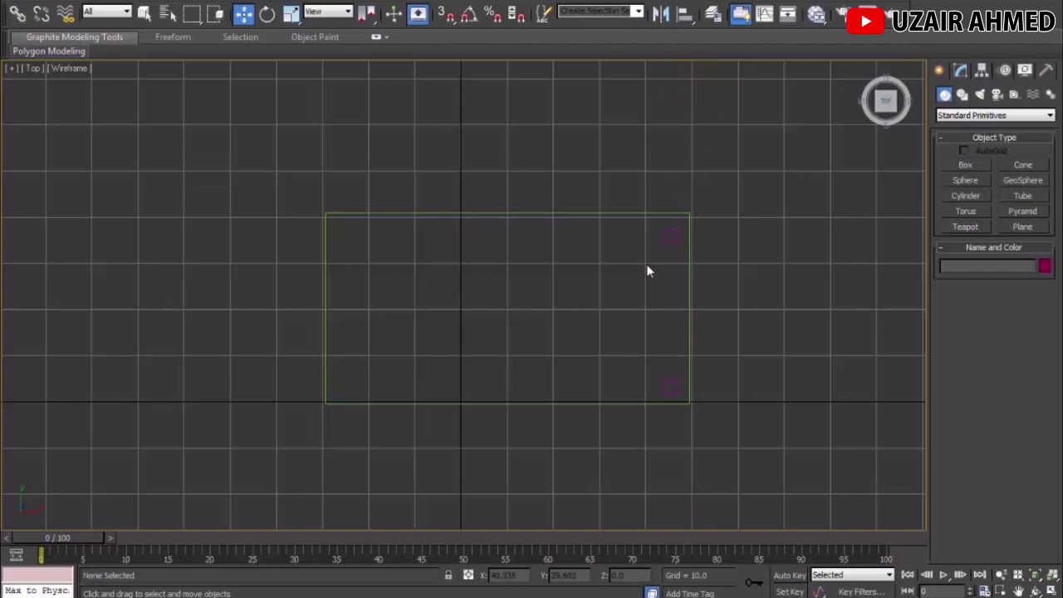
key("F3")
key("p")
middle_click_drag(686, 364, 601, 253, "alt")
Step: Clone both legs along X to the tabletop's opposite end, at about X -23.1, in the wireframe Top view
key("t")
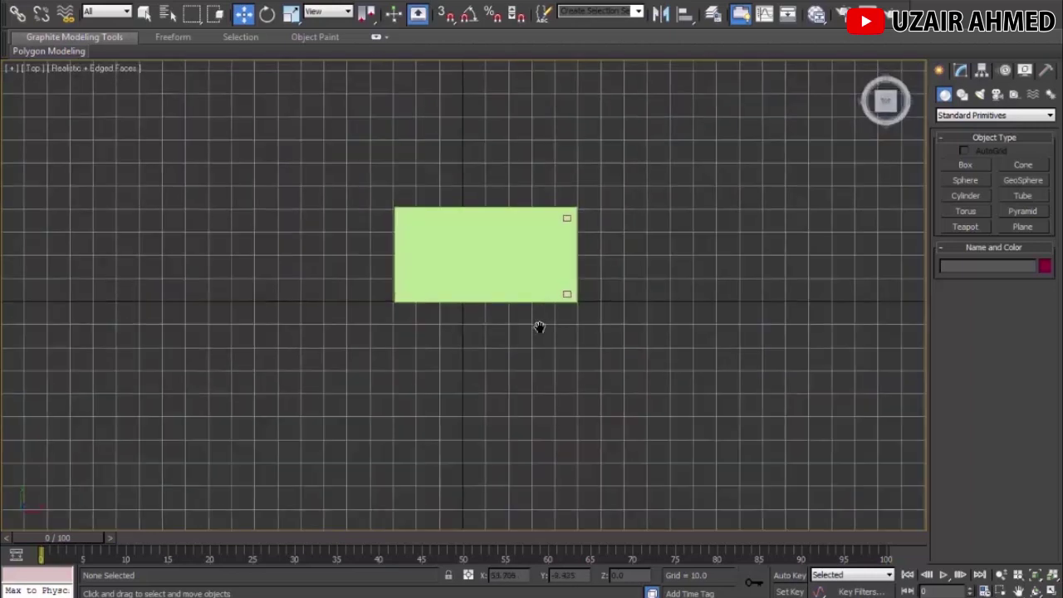
scroll(539, 324, "up", 3)
middle_click_drag(539, 324, 498, 374)
key("F3")
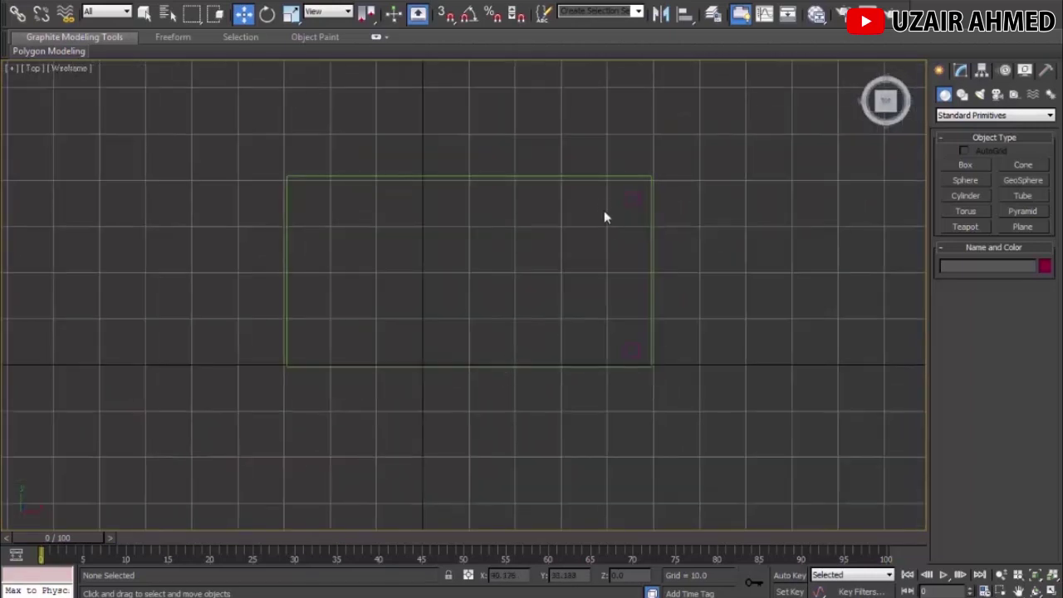
left_click_drag(627, 226, 640, 338)
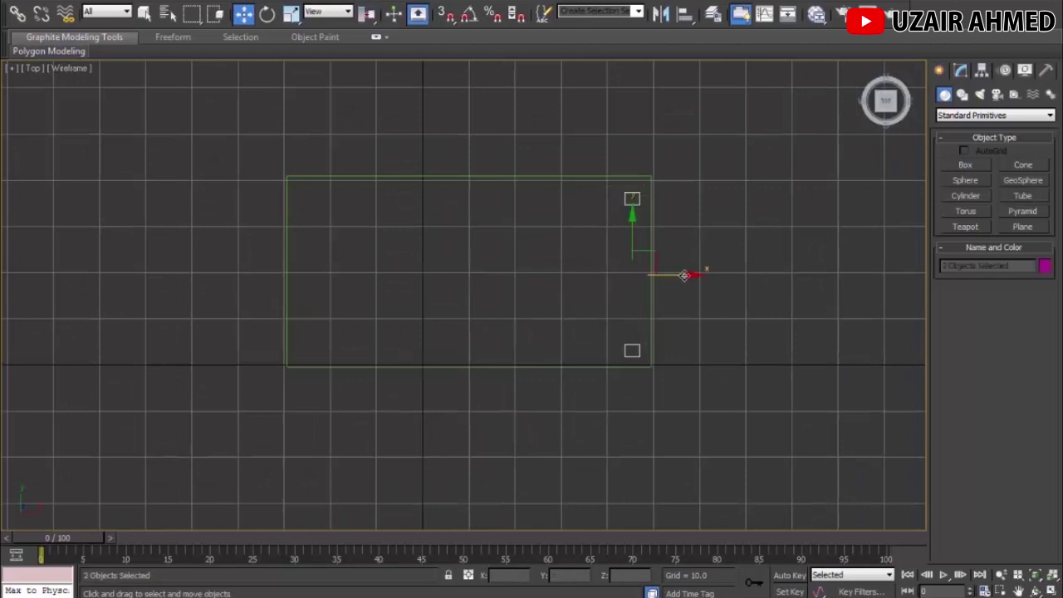
left_click_drag(687, 276, 371, 299)
left_click(533, 354)
left_click(720, 319)
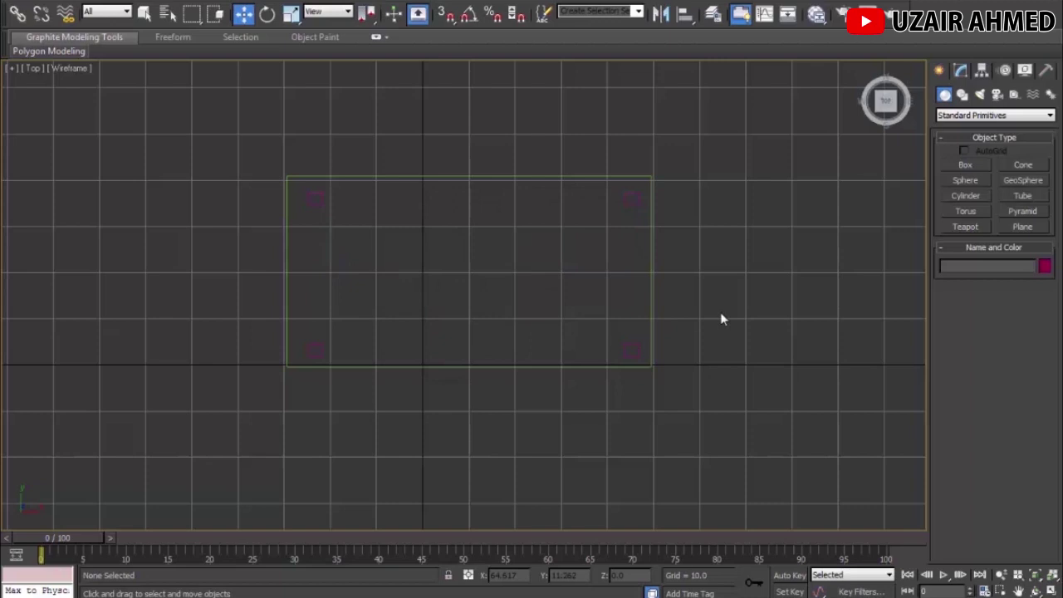
Step: Examine the four-legged table from several angles in the shaded Perspective view, selecting the tabletop and a front leg
key("F3")
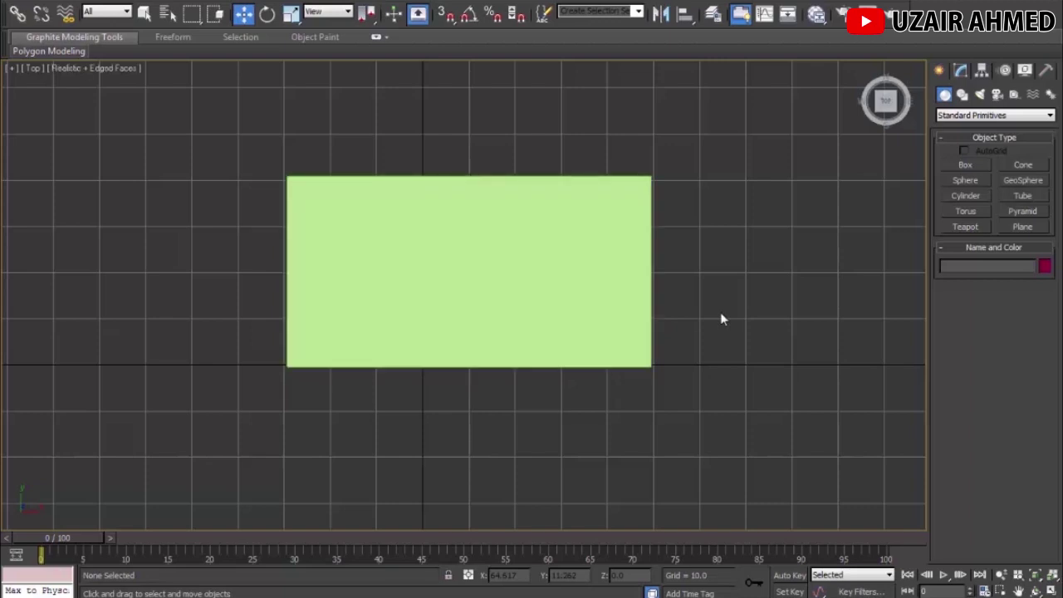
key("p")
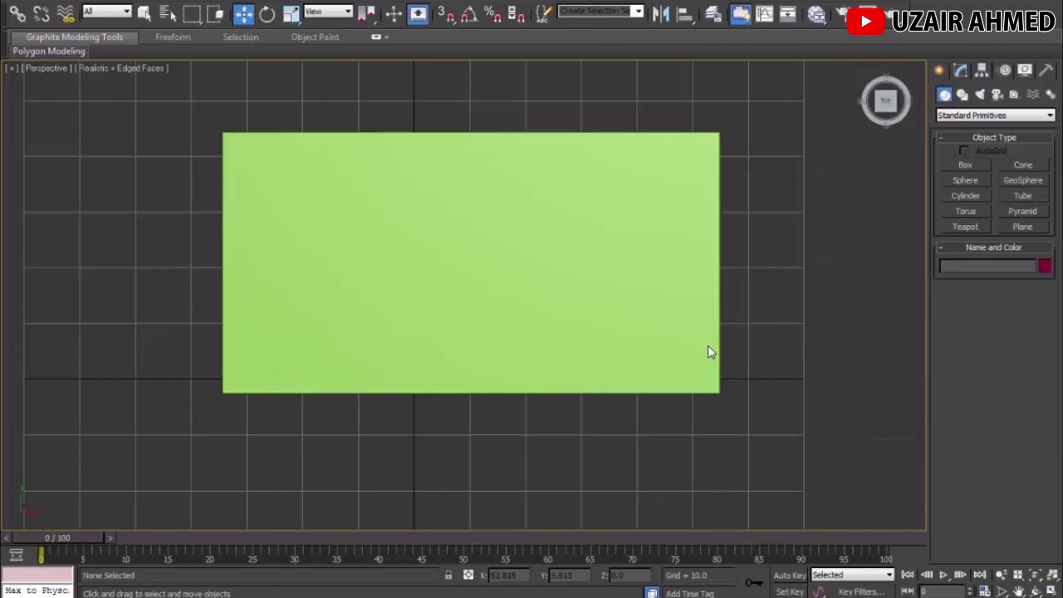
middle_click_drag(709, 357, 672, 242, "alt")
middle_click_drag(694, 204, 677, 251, "alt")
middle_click_drag(557, 259, 586, 331)
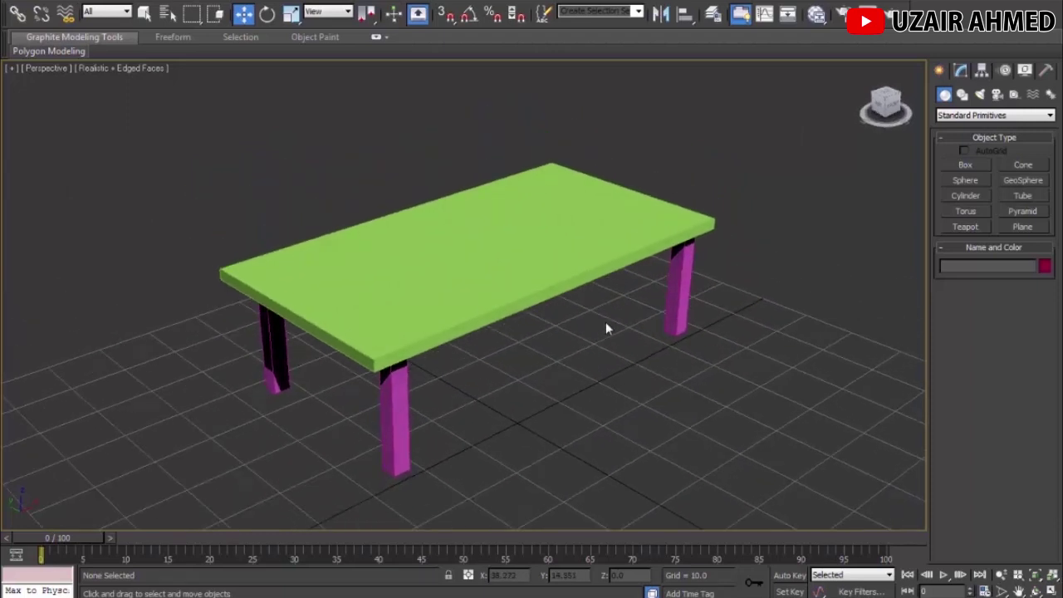
left_click(493, 290)
left_click(406, 398)
middle_click_drag(460, 387, 545, 327, "alt")
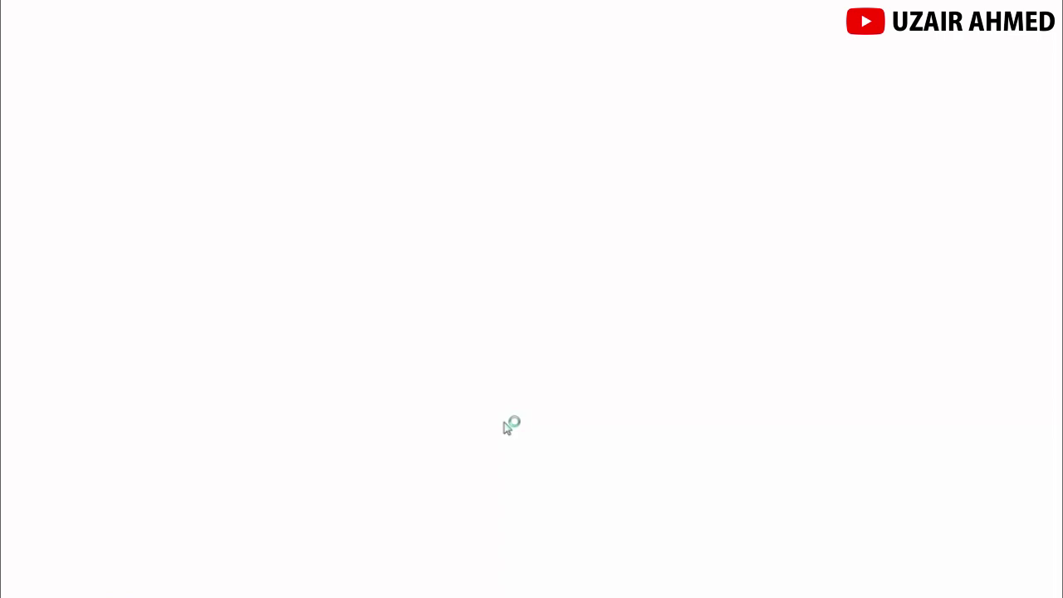
Step: Switch to Chrome and search Google Images for "wood material"
type("wood ma")
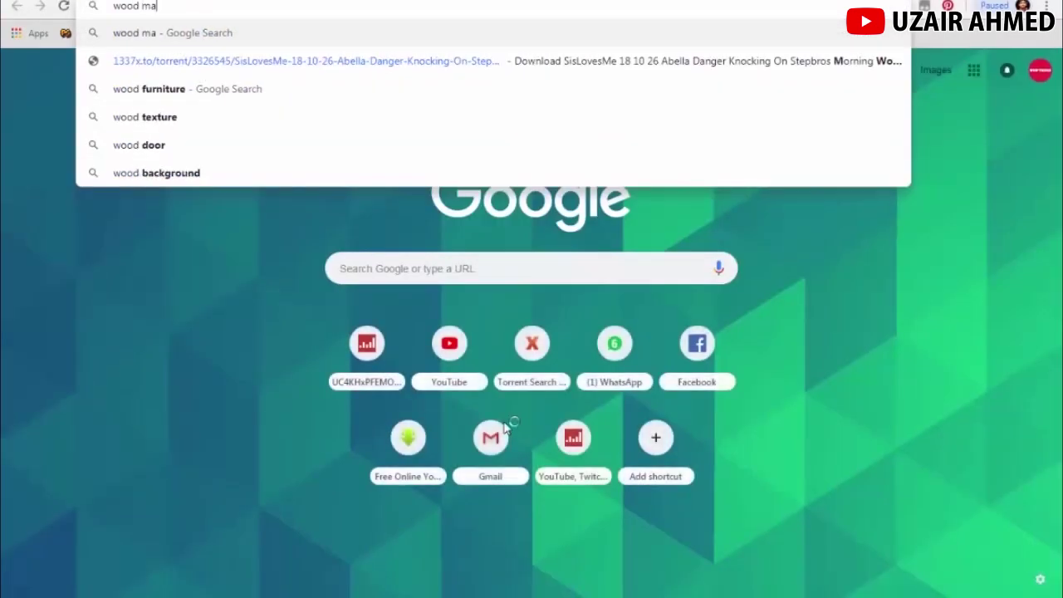
type("terial")
key("Return")
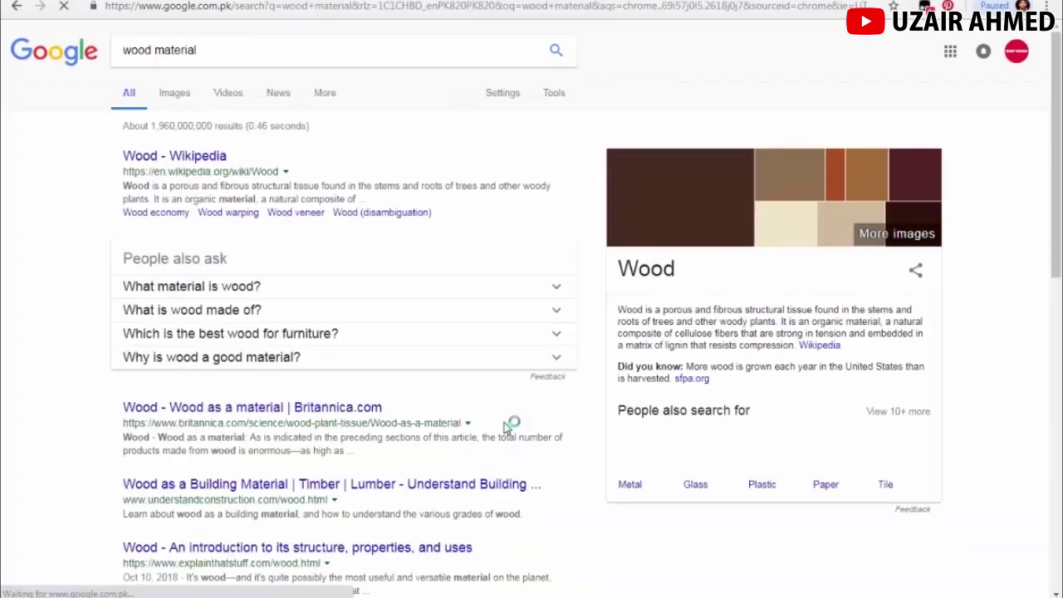
left_click(178, 96)
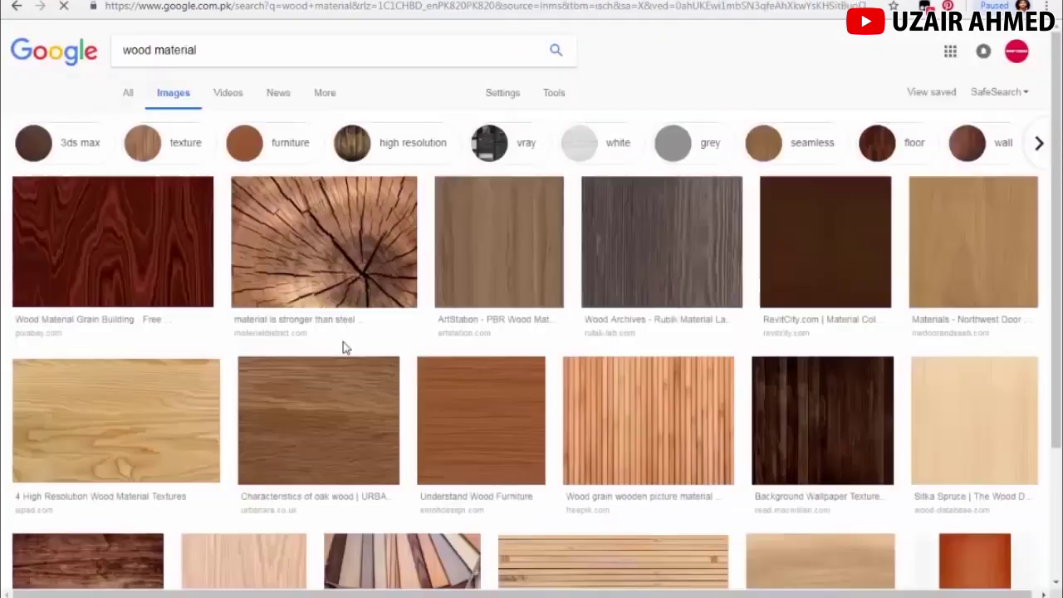
Step: Save the light "4 High Resolution Wood Material Textures" image to the Pictures library as a JPEG under its suggested file name
left_click(161, 429)
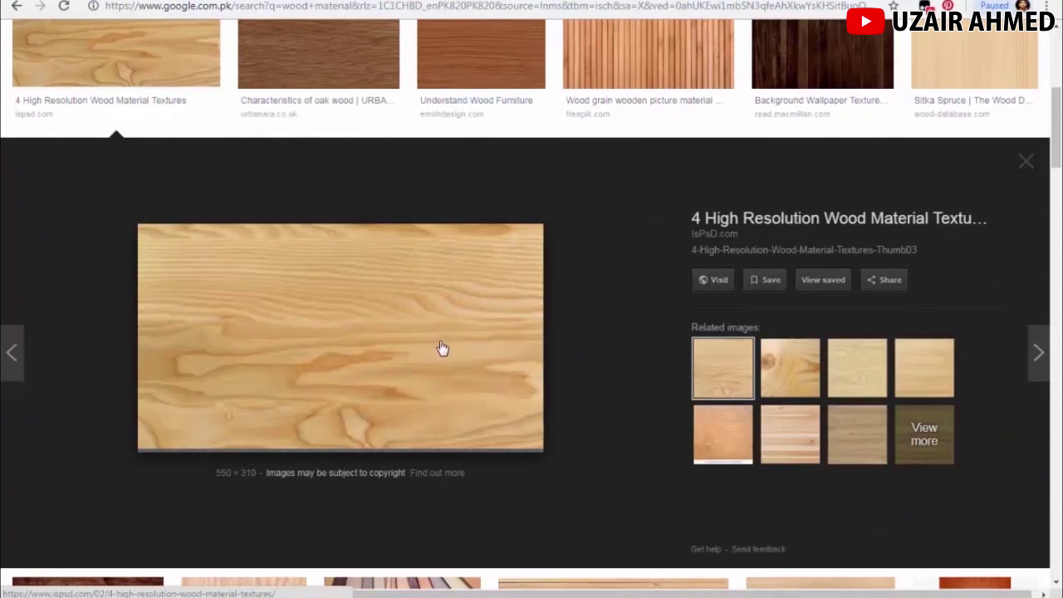
right_click(426, 296)
left_click(486, 427)
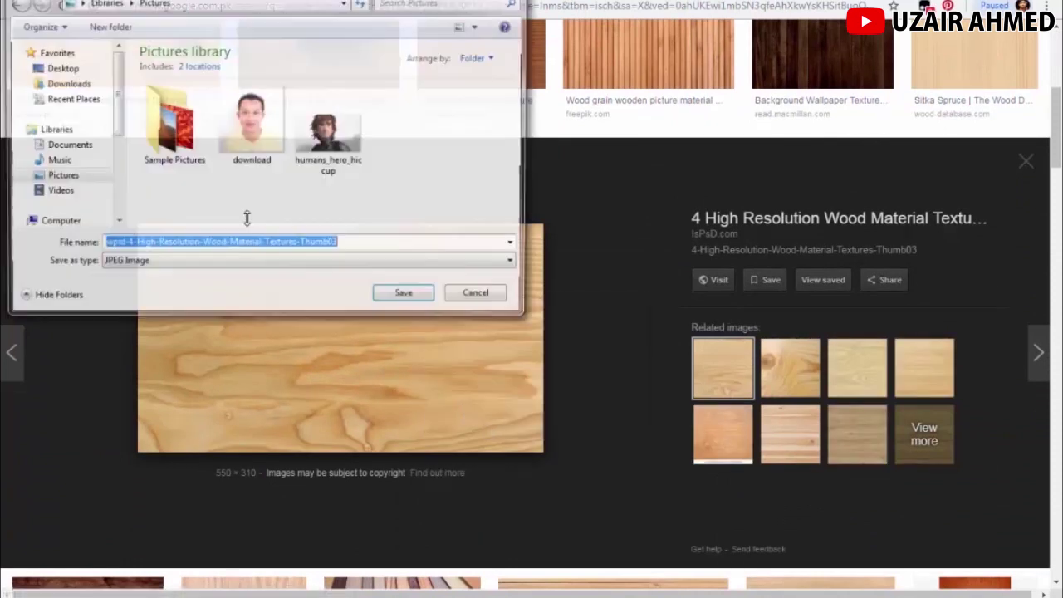
left_click(404, 297)
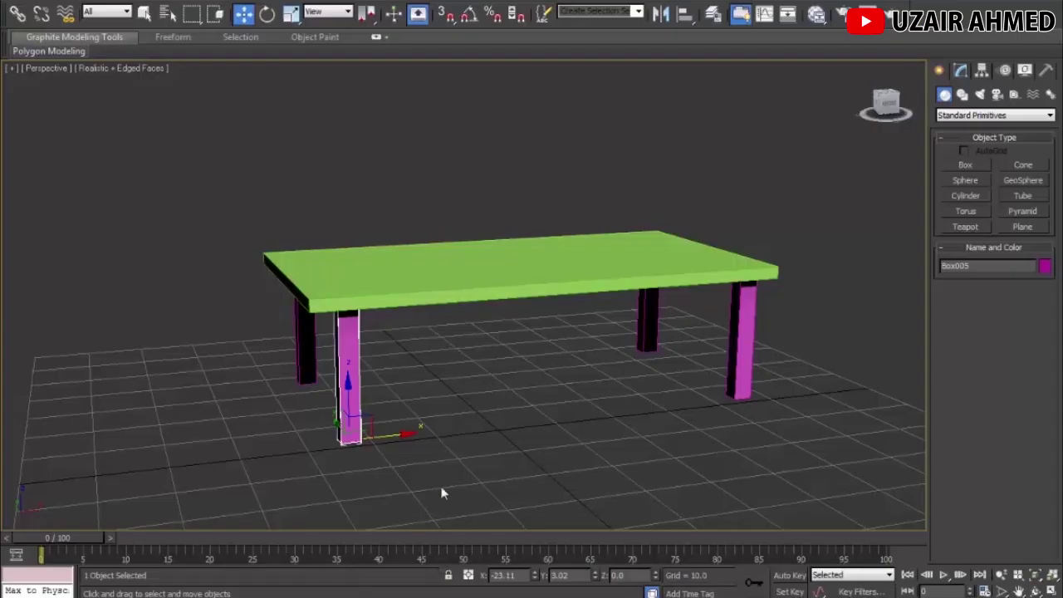
Step: Switch back to 3ds Max, select the tabletop and open the Material Editor in compact mode
left_click(473, 285)
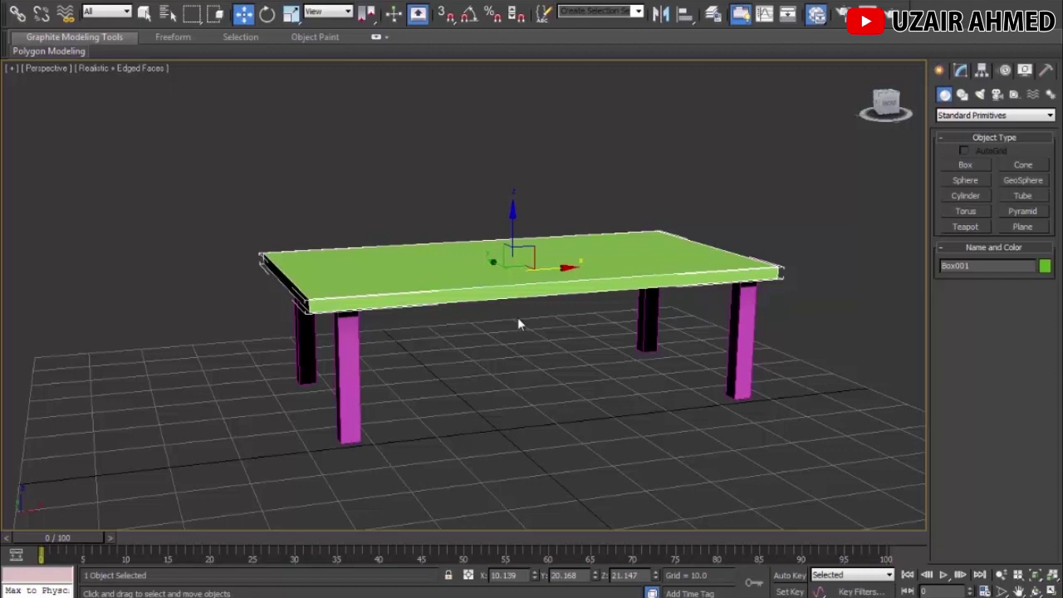
key("m")
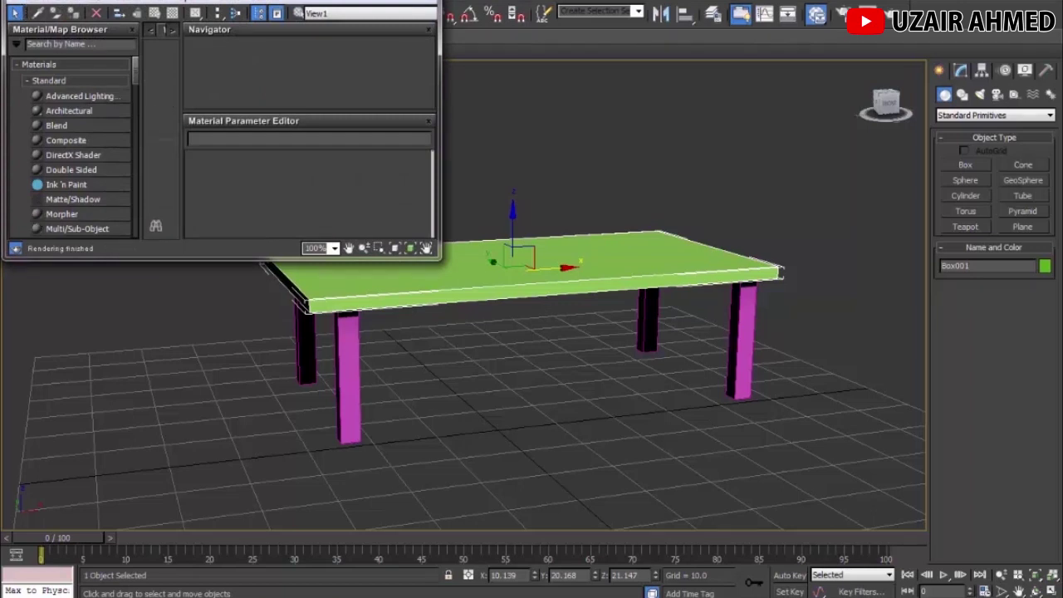
left_click(38, 2)
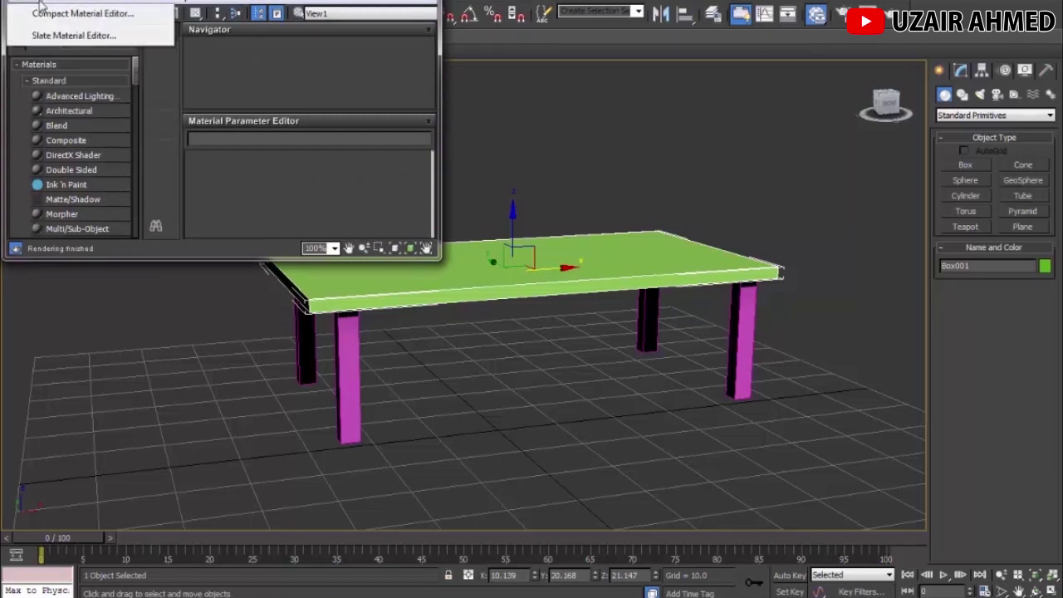
left_click(39, 14)
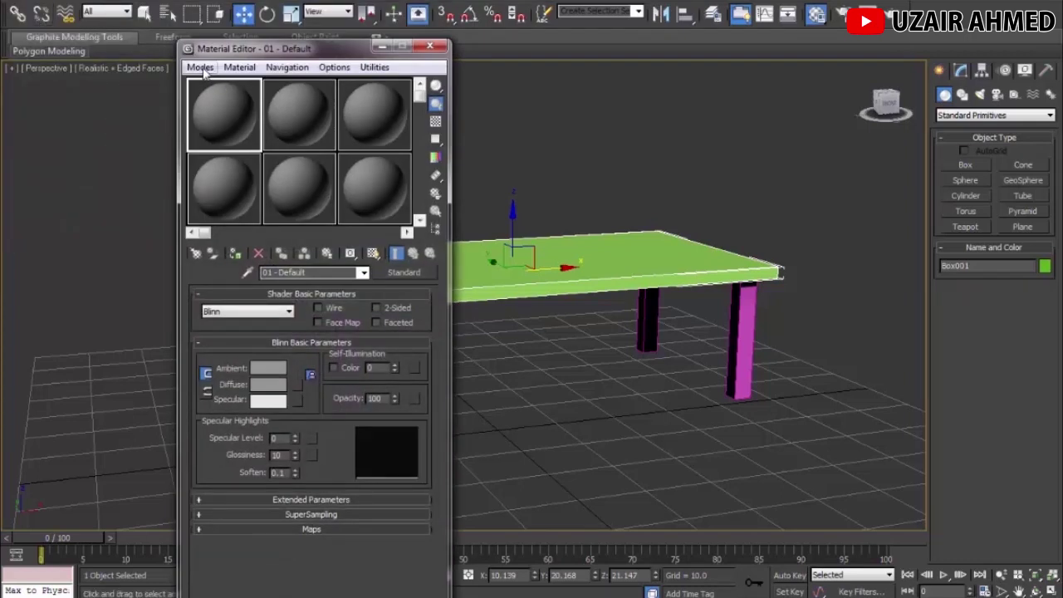
left_click(286, 113)
left_click(368, 112)
left_click(373, 170)
left_click(303, 177)
left_click(236, 180)
left_click(232, 124)
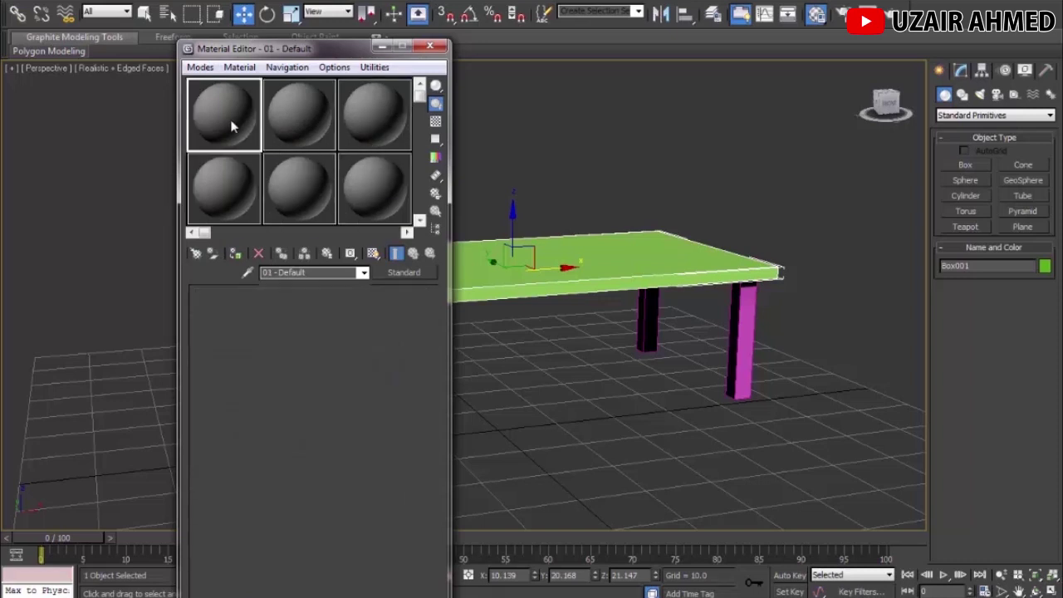
left_click(289, 126)
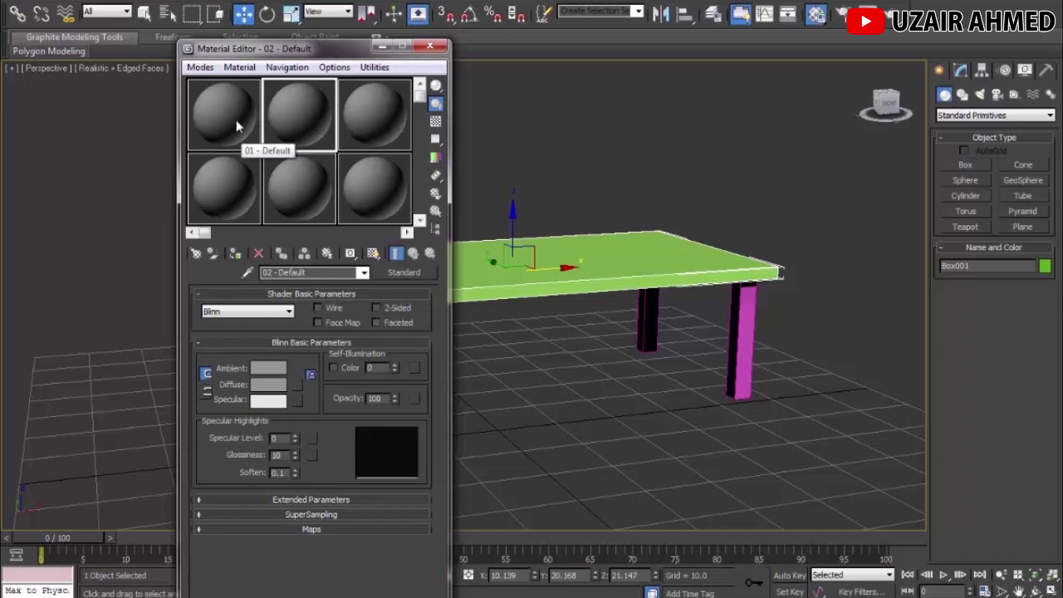
Step: Load the saved wood texture from the Pictures library as a Bitmap map for the first sample material's Diffuse color
left_click(236, 119)
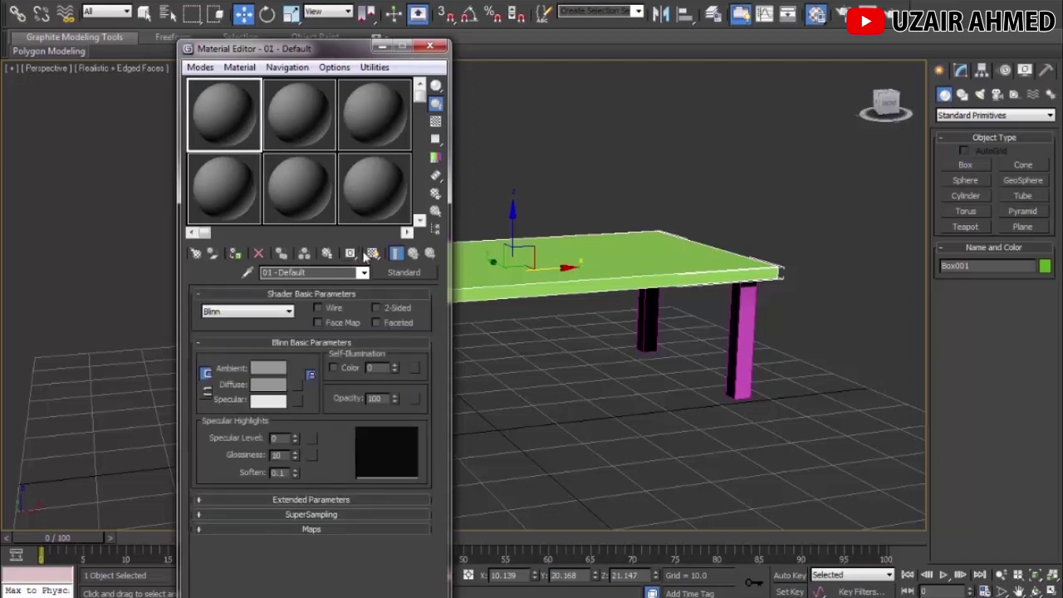
left_click(298, 384)
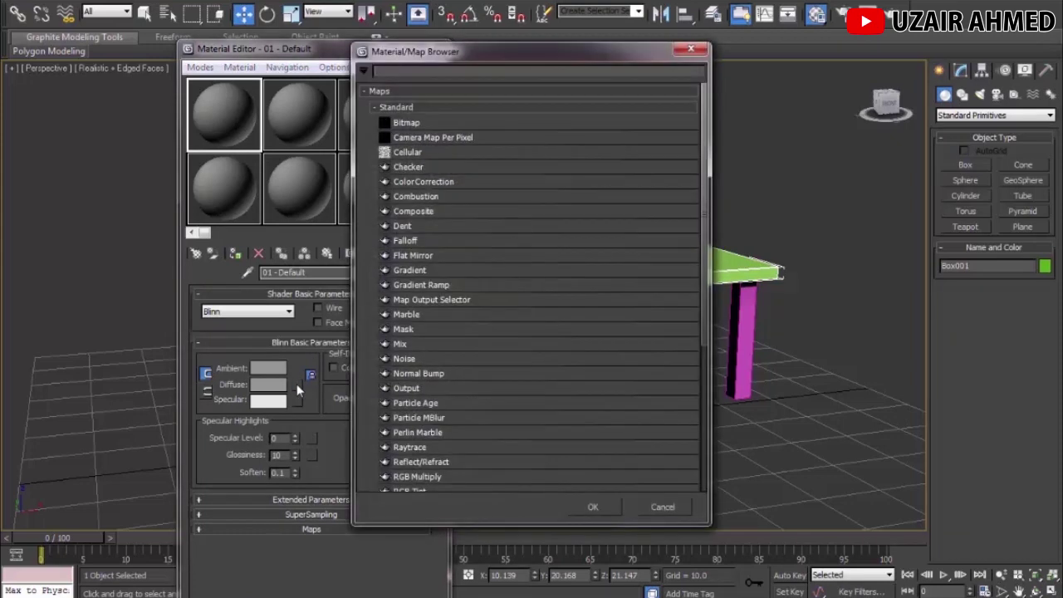
double_click(411, 124)
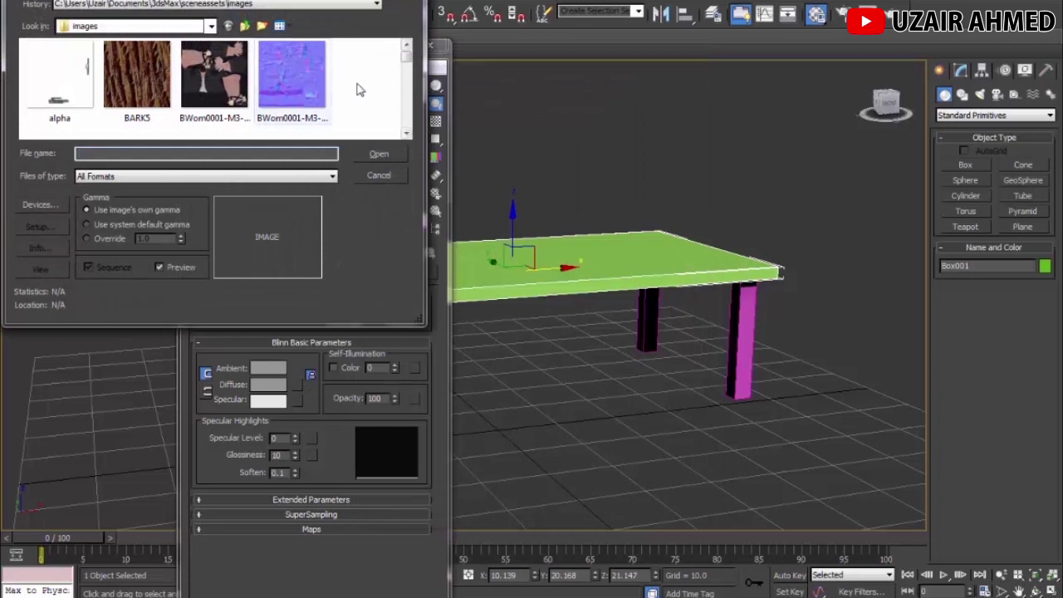
scroll(360, 93, "down", 2)
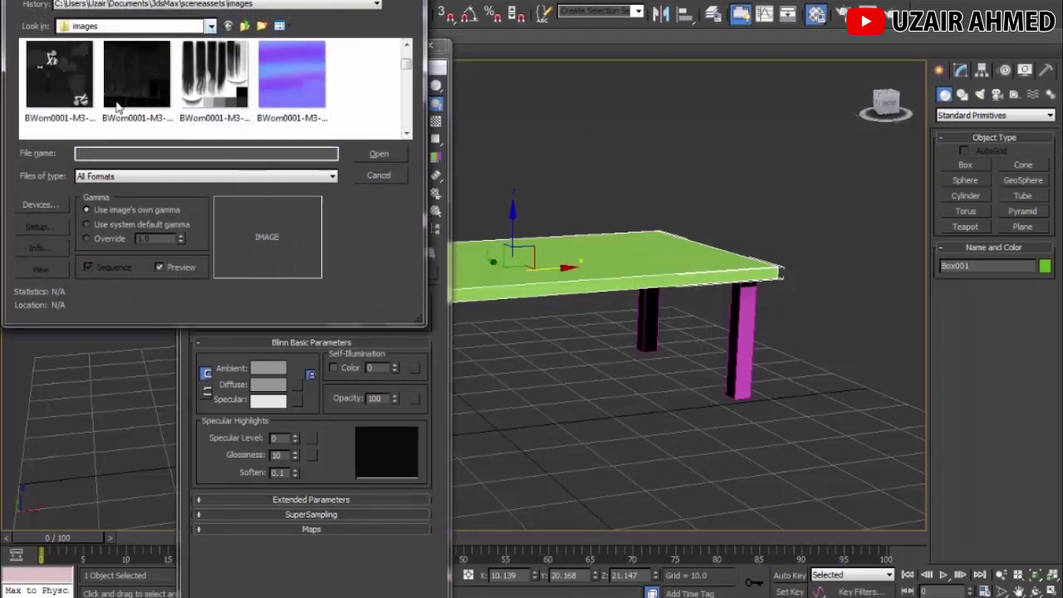
left_click(211, 25)
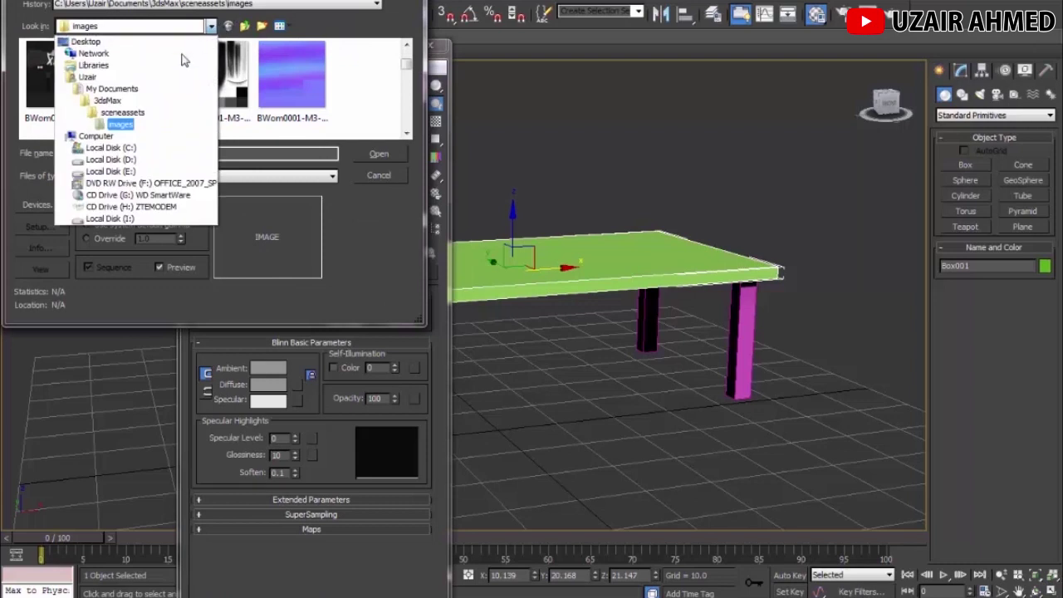
left_click(93, 64)
double_click(83, 94)
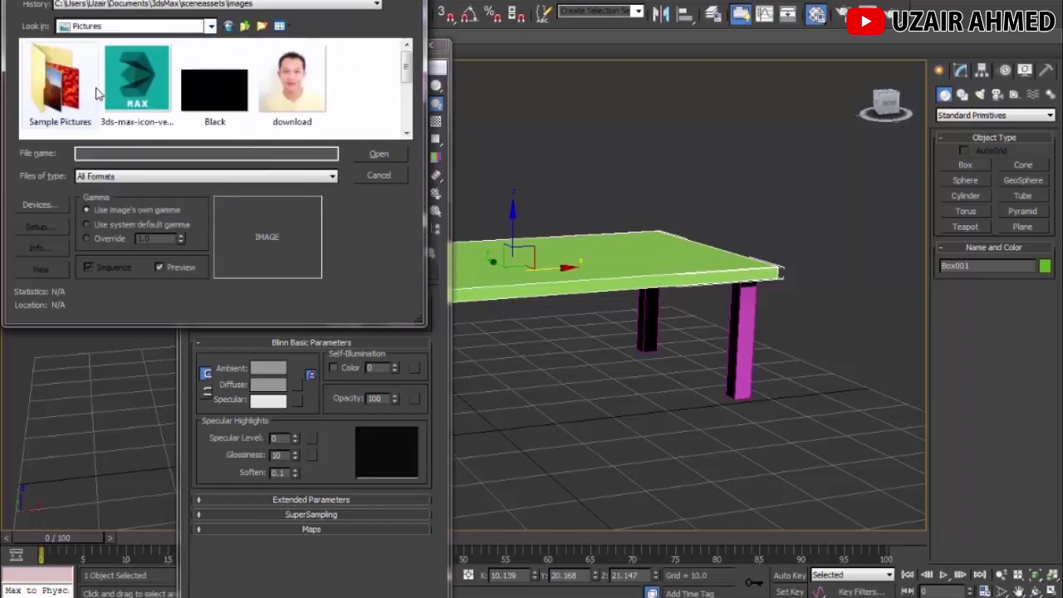
left_click(216, 91)
scroll(184, 114, "down", 1)
scroll(184, 114, "down", 2)
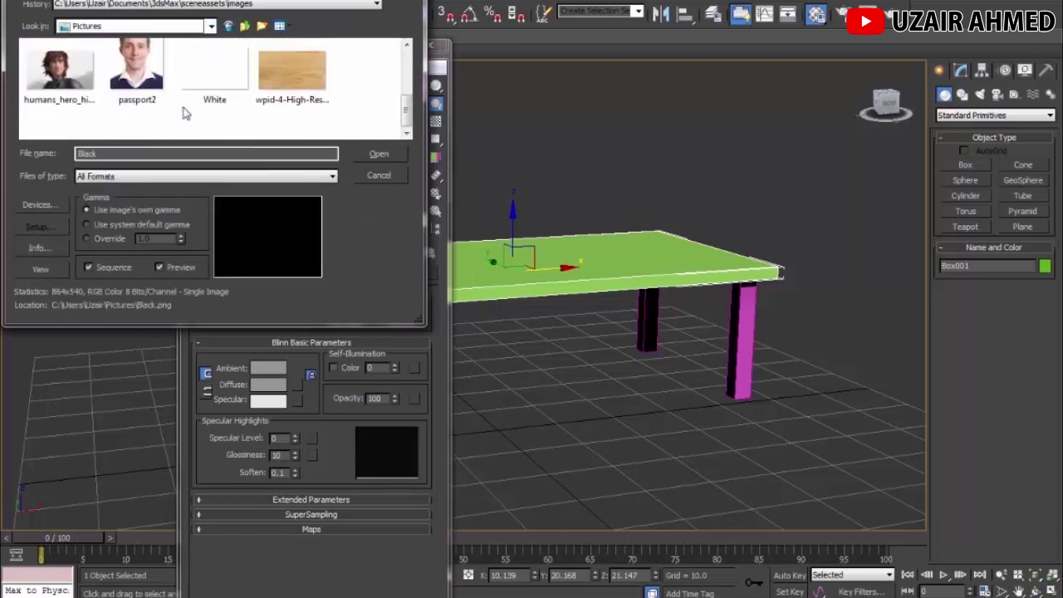
double_click(323, 81)
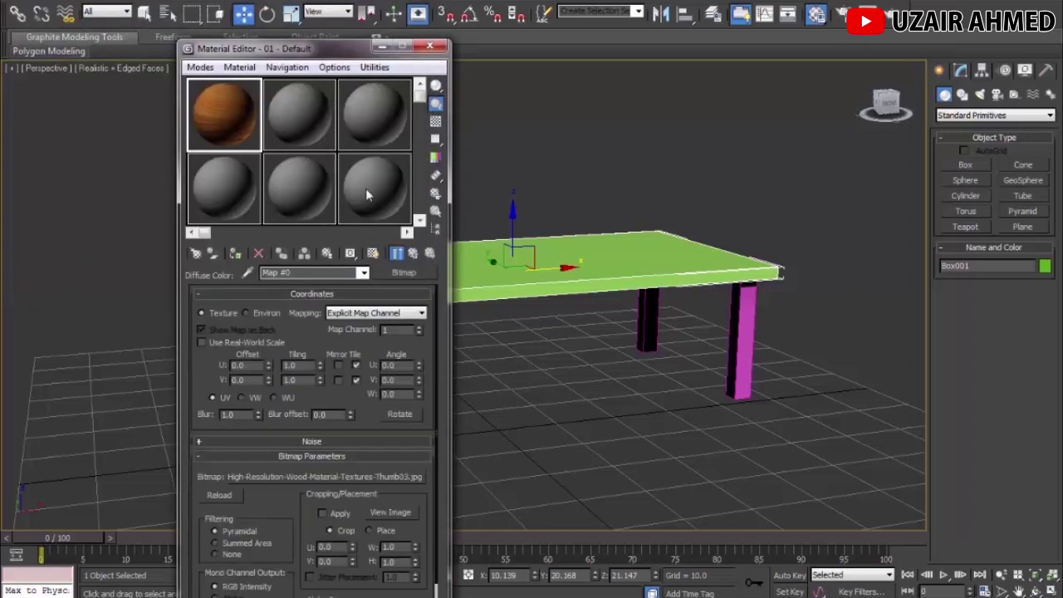
Step: Preview the wood material in an enlarged sample window, close it, and assign the material to the selected tabletop
double_click(213, 117)
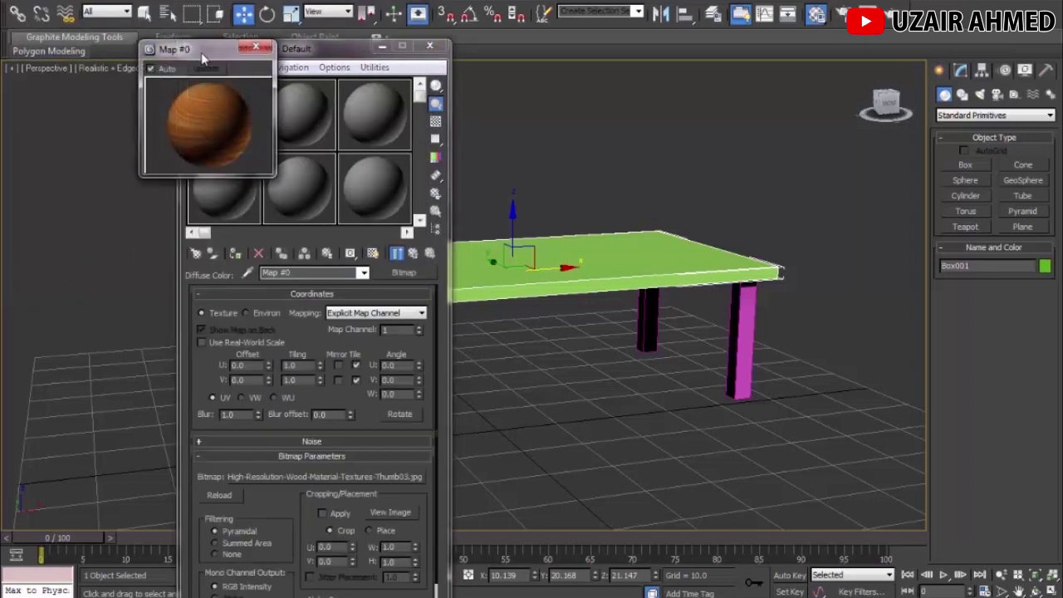
left_click_drag(201, 53, 584, 117)
mouse_move(664, 242)
left_mouse_down()
mouse_move(789, 373)
mouse_move(647, 249)
mouse_move(664, 245)
left_mouse_up()
left_click_drag(736, 245, 669, 249)
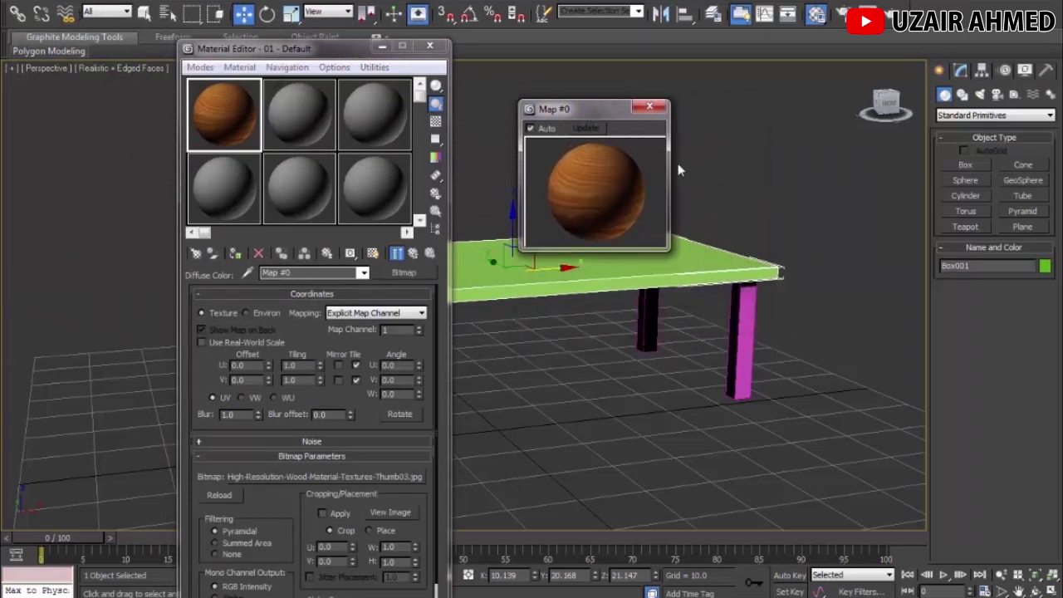
left_click(650, 107)
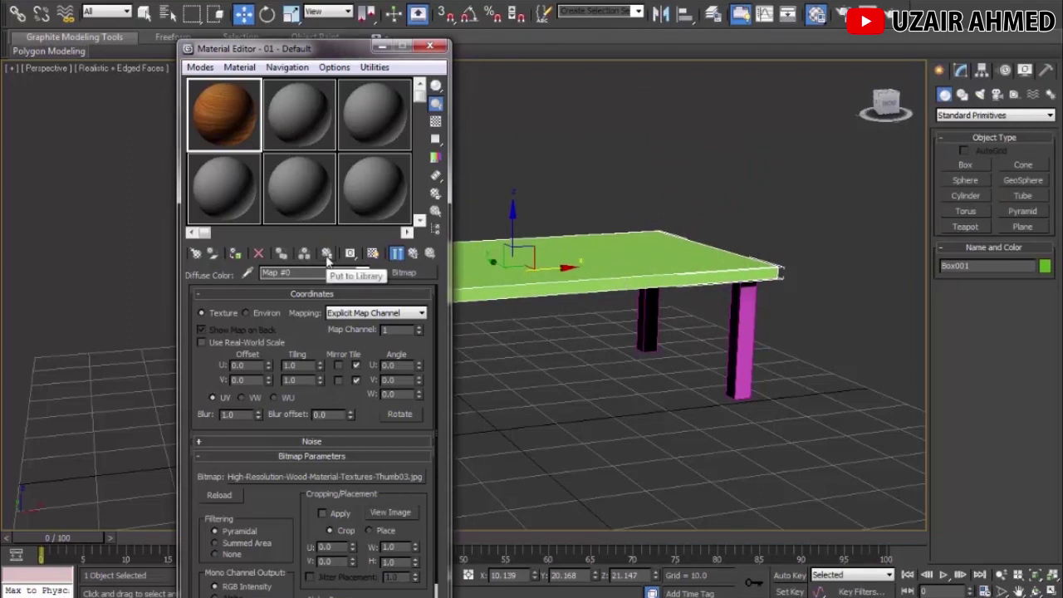
left_click(235, 254)
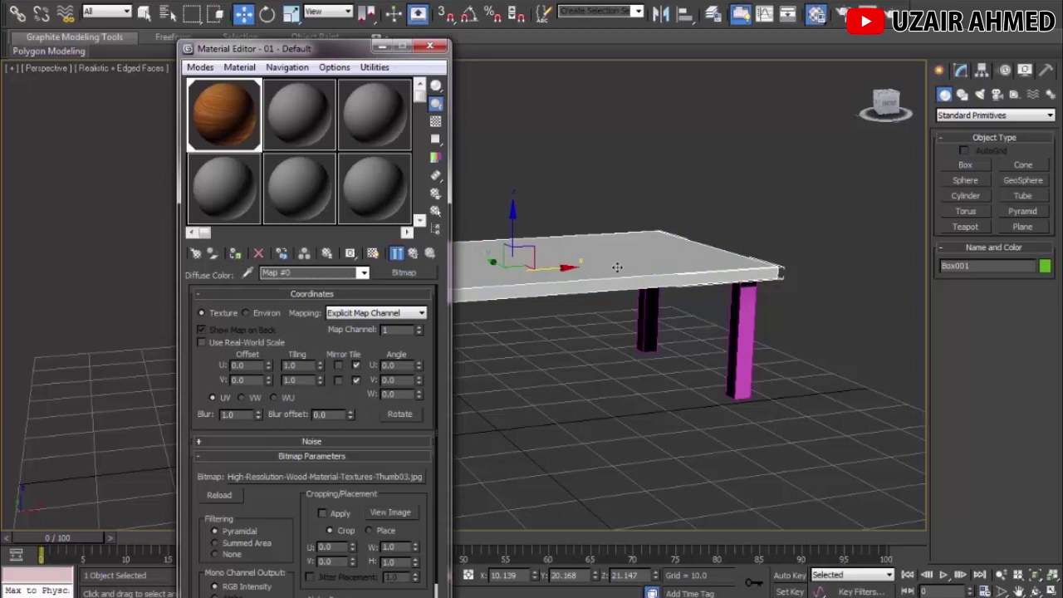
Step: Close the Material Editor and render the perspective view to check the wood texture on the tabletop
left_click(430, 46)
middle_click_drag(501, 279, 804, 425, "alt")
left_click(805, 425)
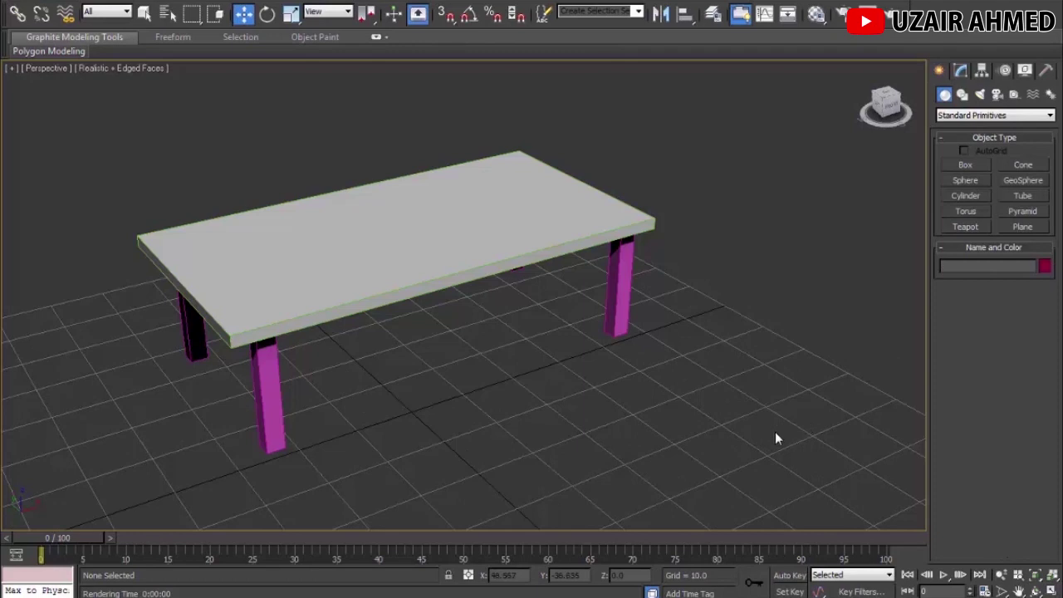
left_click(481, 263)
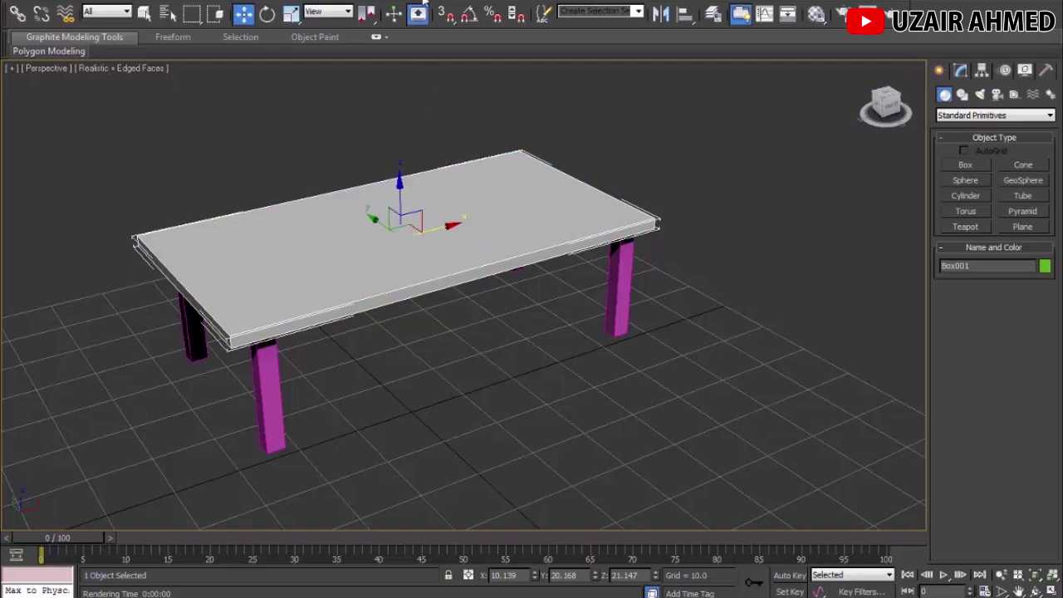
left_click(423, 2)
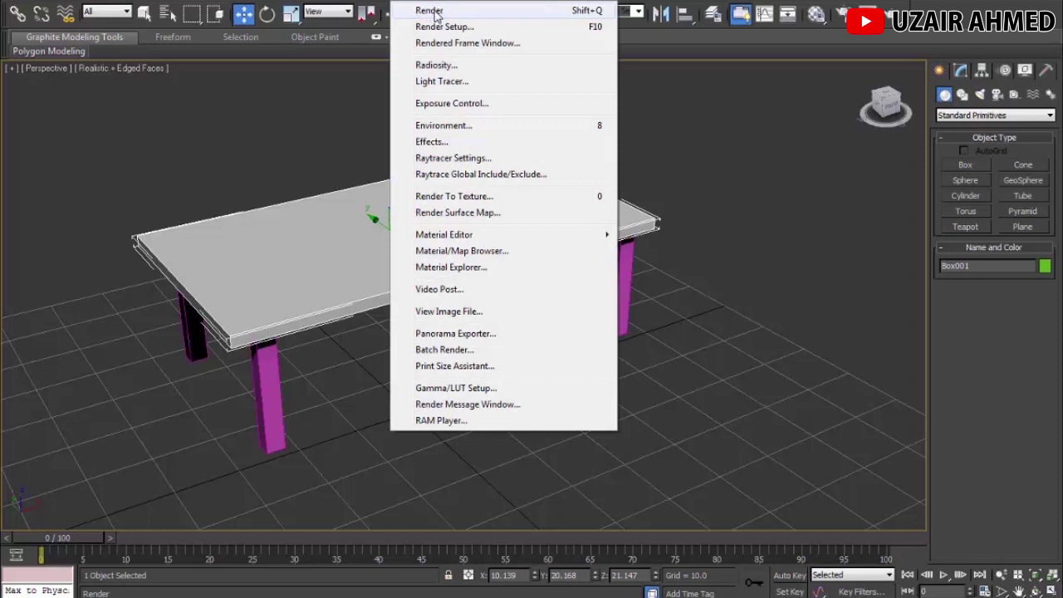
left_click(588, 11)
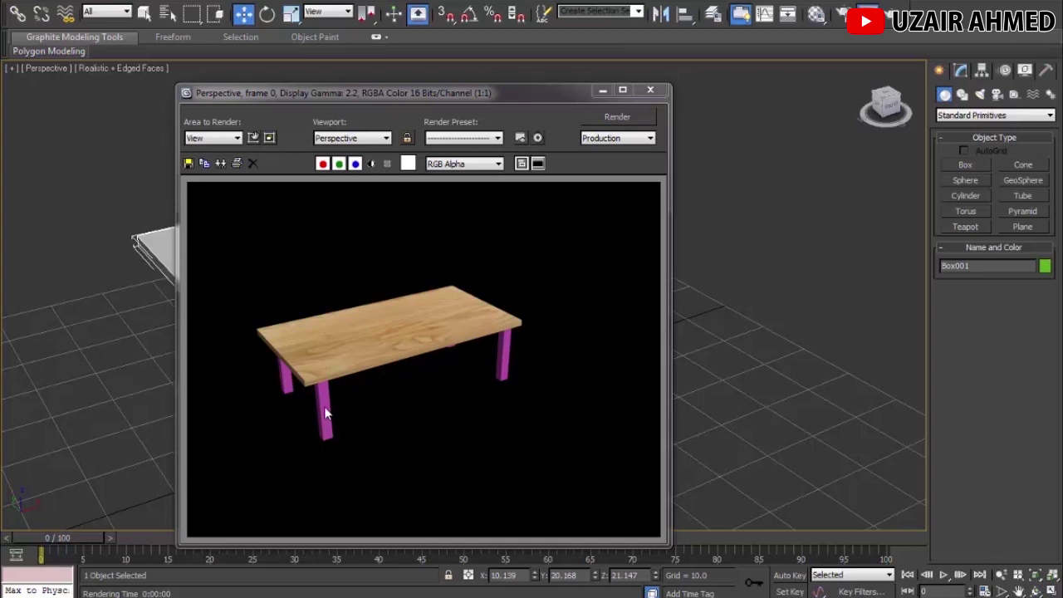
left_click(663, 91)
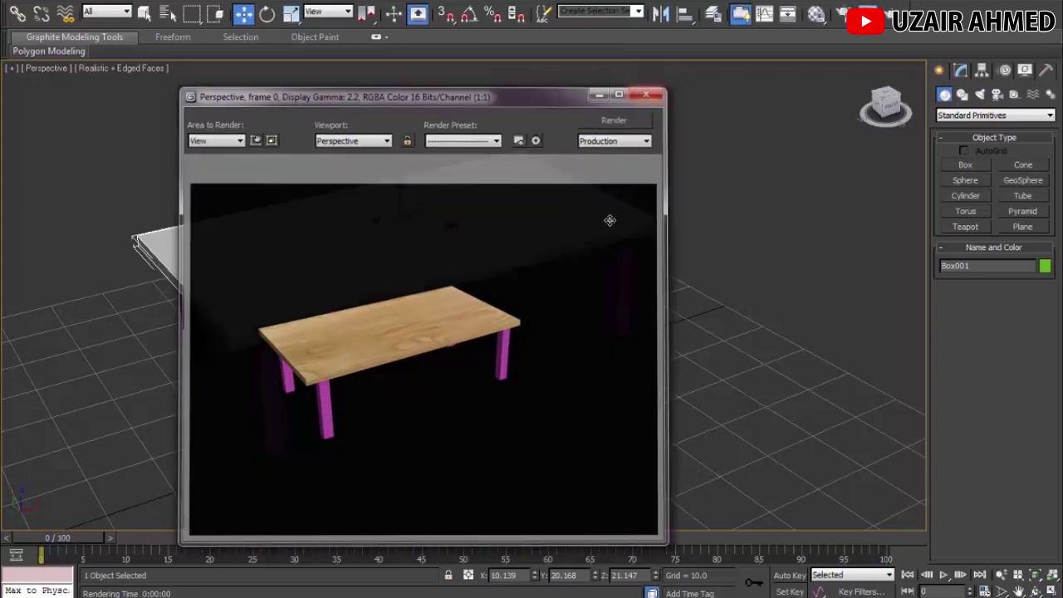
Step: Select the four table legs, assign the wood material to them and close the Material Editor
middle_click_drag(565, 352, 554, 320, "alt")
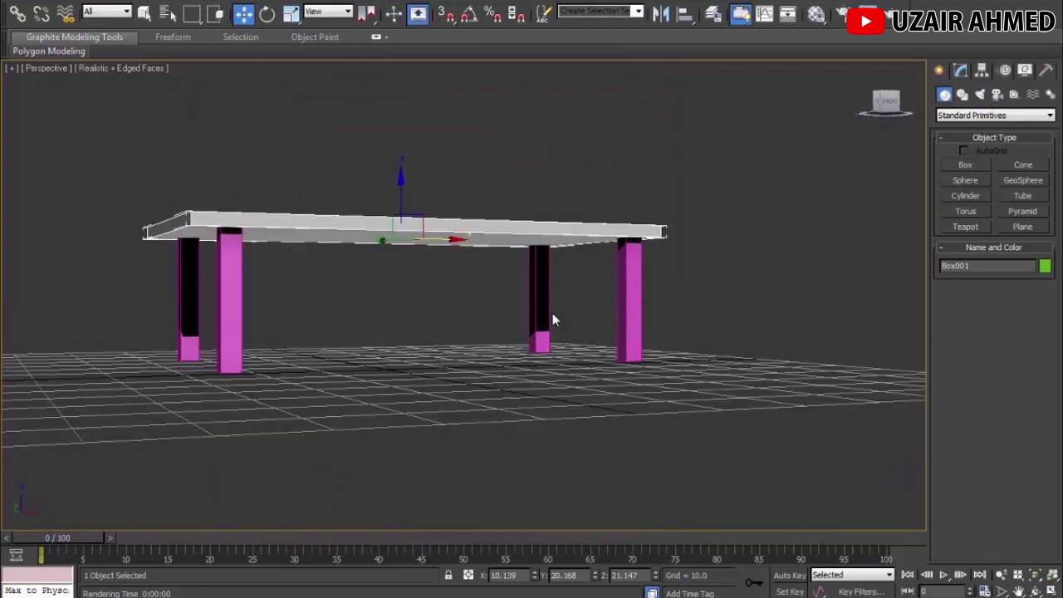
left_click_drag(338, 335, 745, 380)
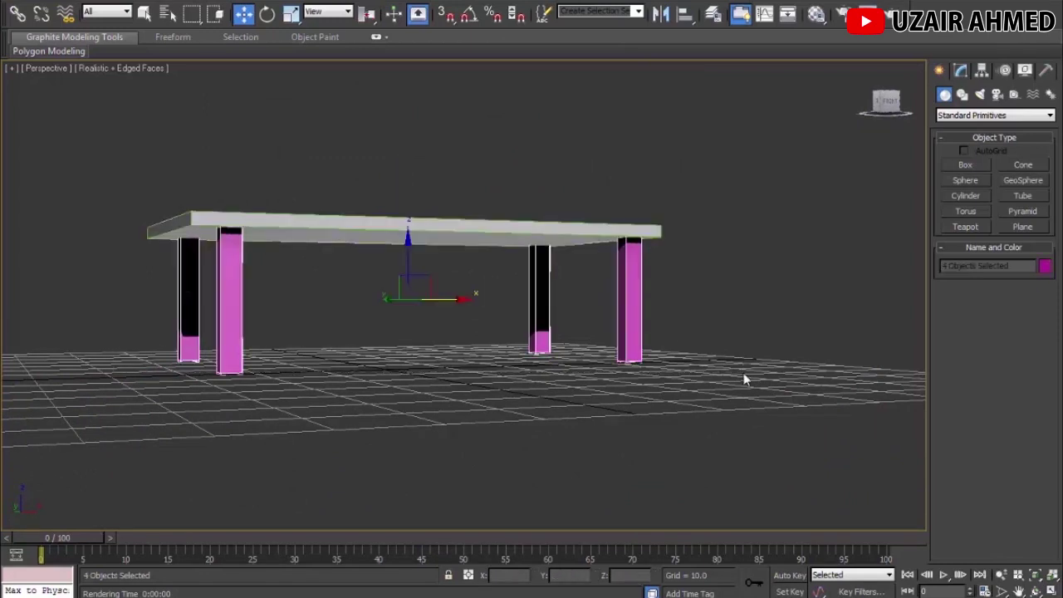
key("m")
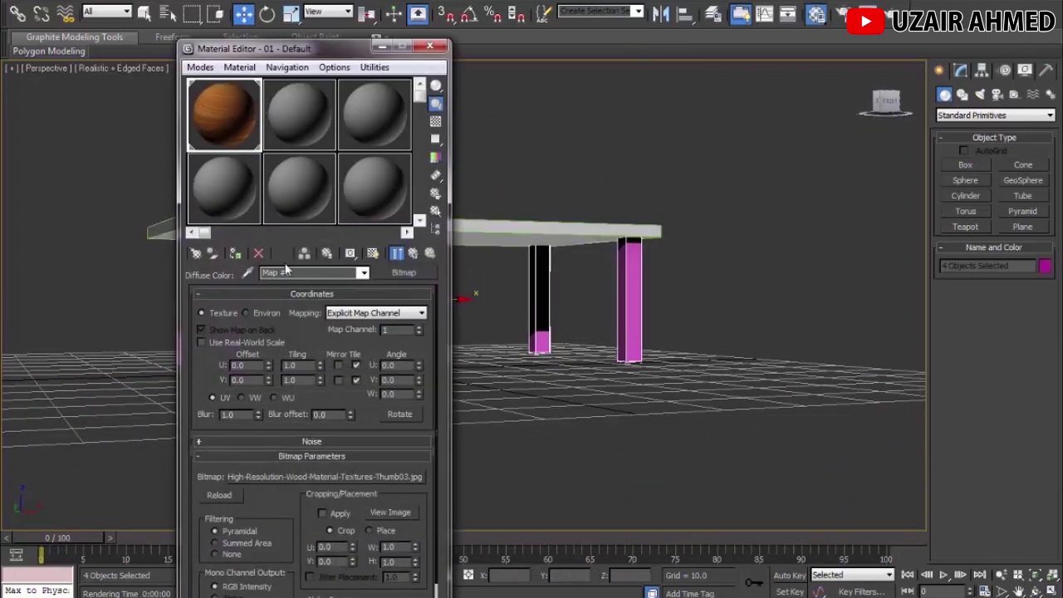
left_click(239, 259)
left_click(429, 45)
left_click(567, 174)
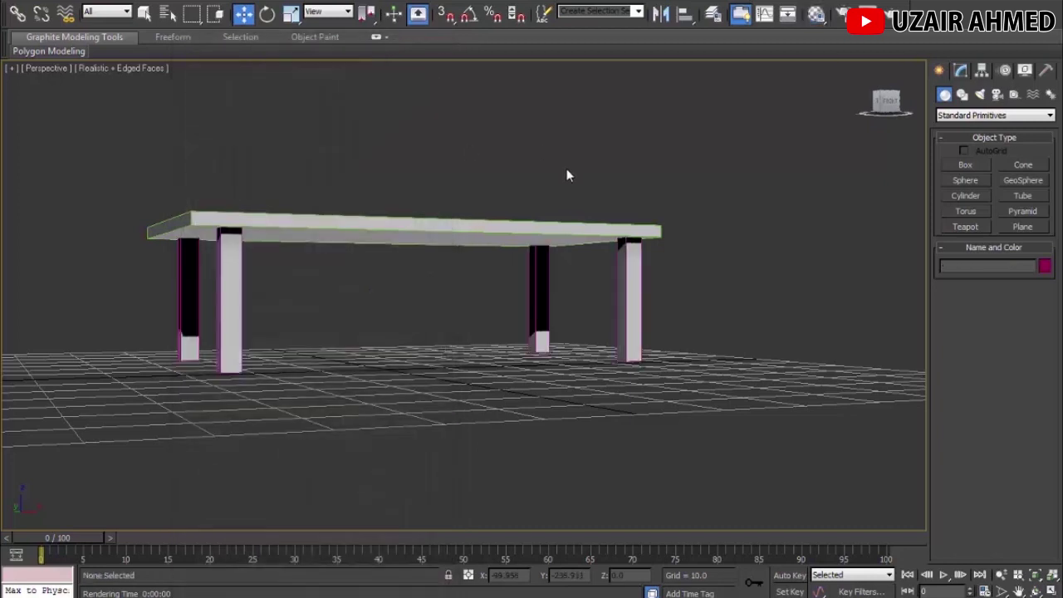
Step: Render the whole table from an elevated angle to check its wood finish, and close the render
middle_click_drag(578, 153, 528, 231, "alt")
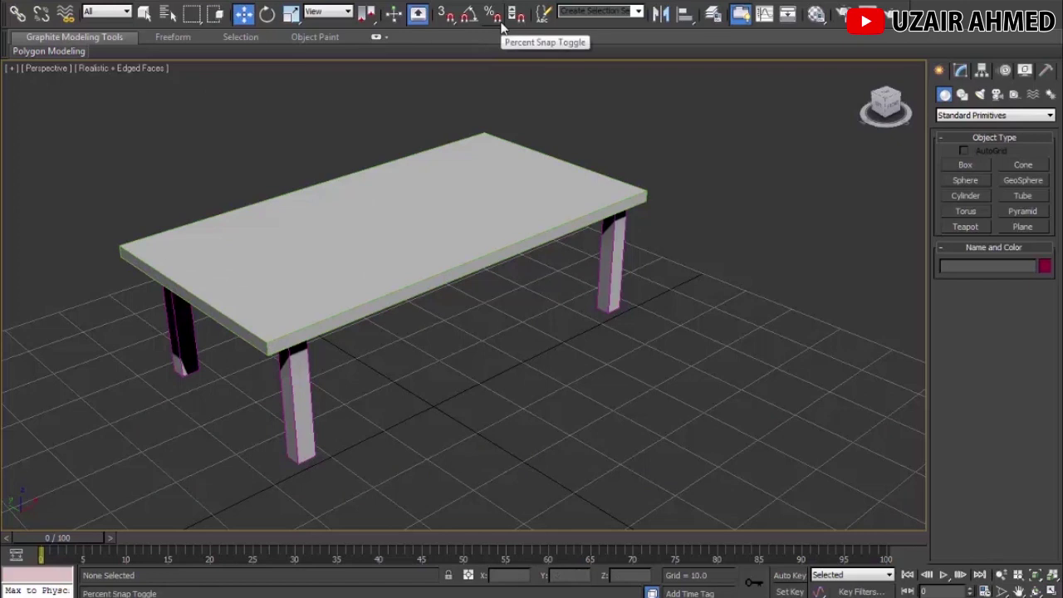
key("shift+q")
left_click_drag(471, 94, 576, 54)
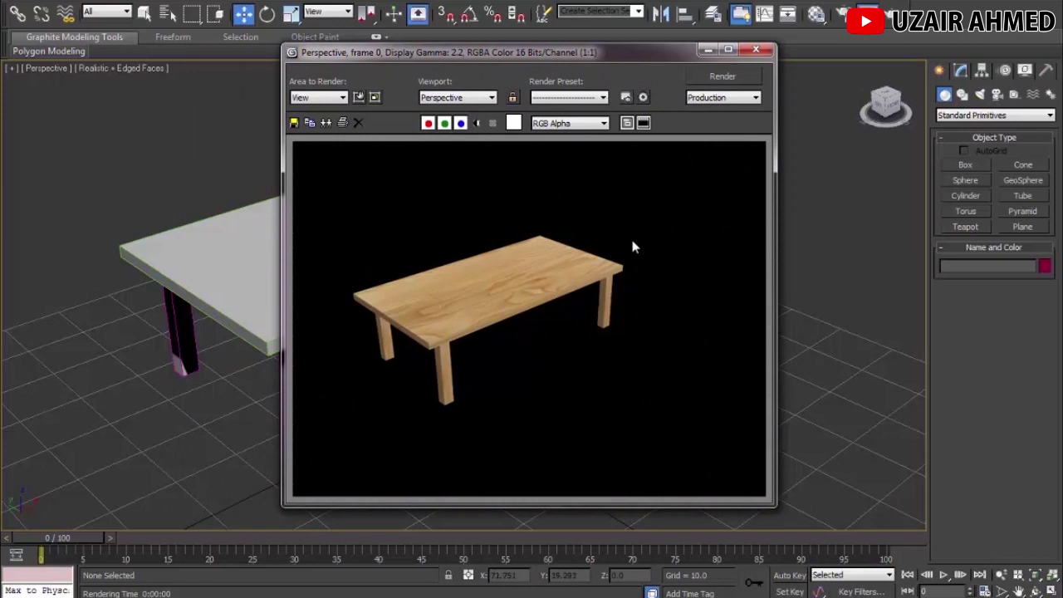
left_click(755, 52)
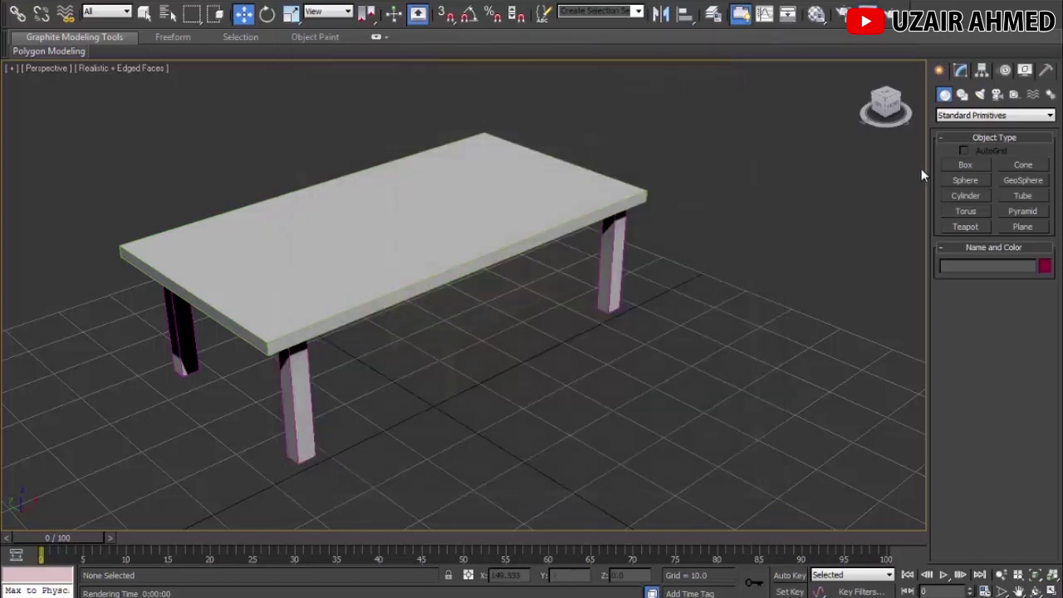
Step: Create a box about 19.7 long, 9.8 wide and 4.8 high on the grid in front of the table
middle_click_drag(695, 329, 676, 314, "alt")
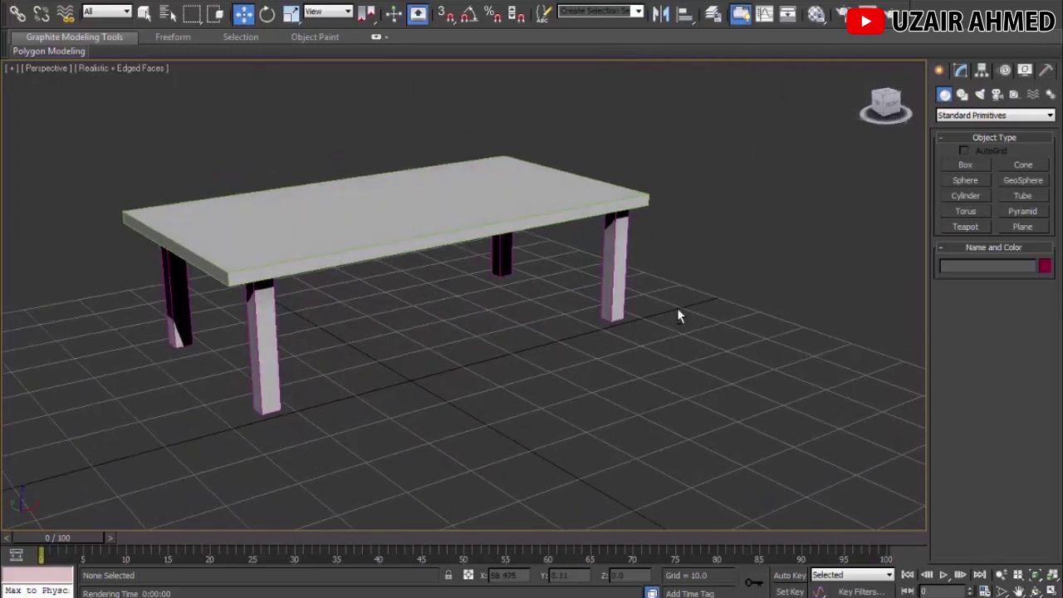
left_click(976, 165)
middle_click_drag(659, 337, 537, 366, "alt")
left_click_drag(515, 341, 600, 434)
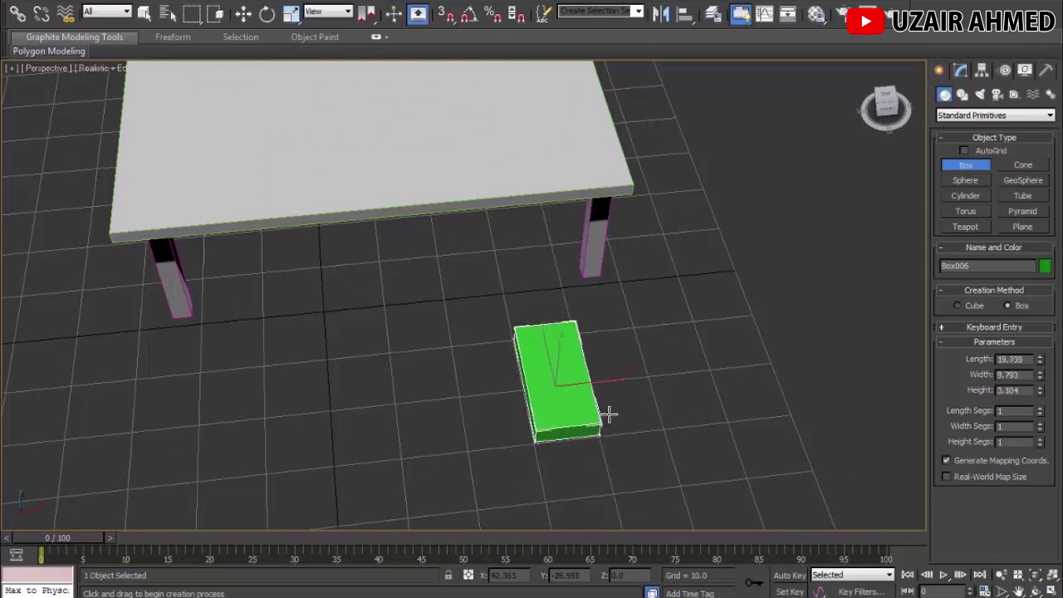
left_click(612, 408)
middle_click_drag(612, 408, 679, 365, "alt")
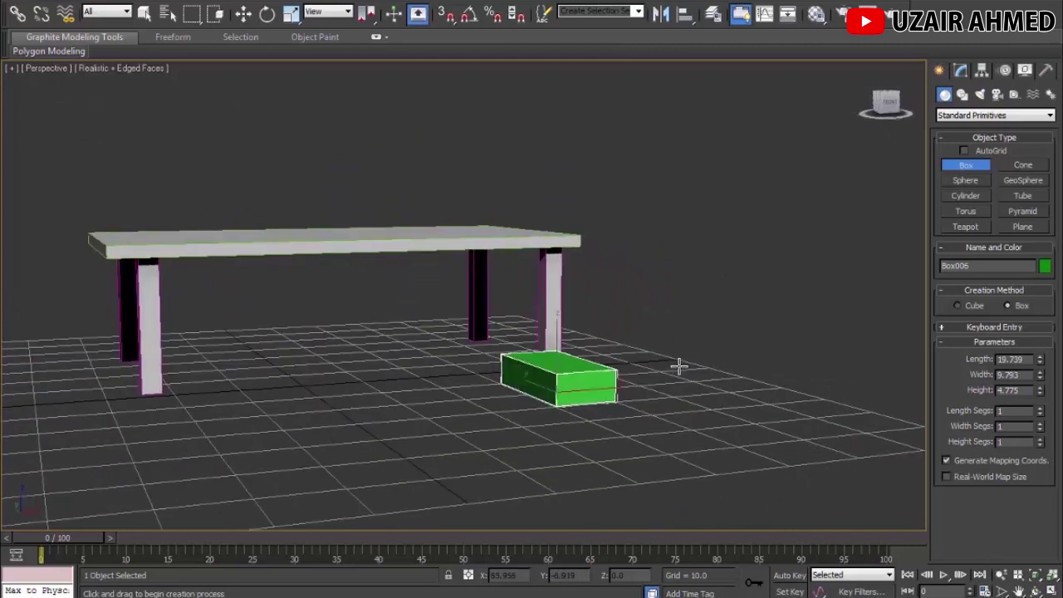
Step: Assign the wood material to the new box and close the Material Editor
key("m")
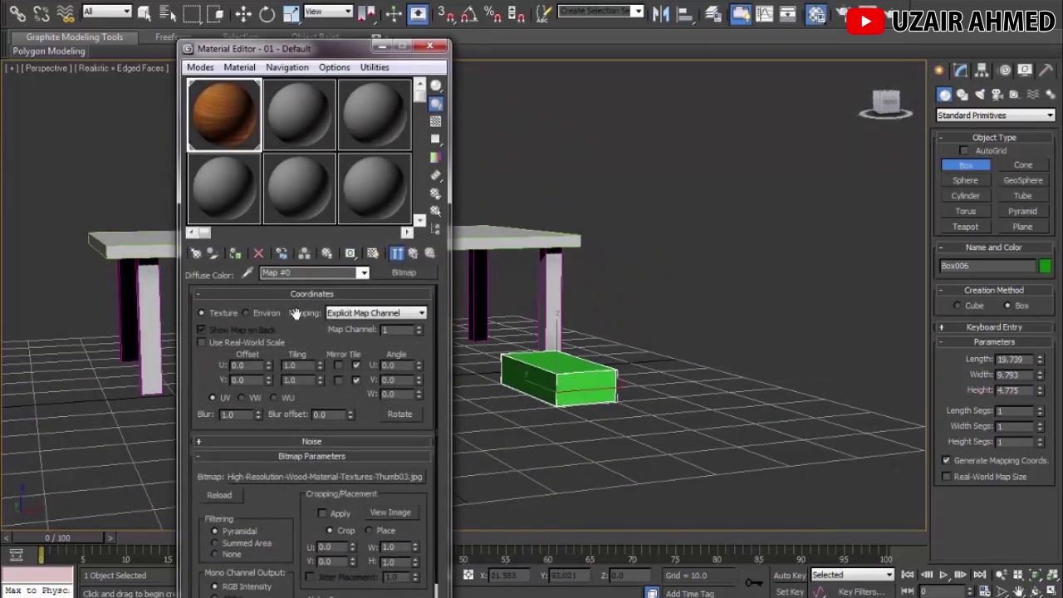
left_click(240, 252)
left_click(430, 45)
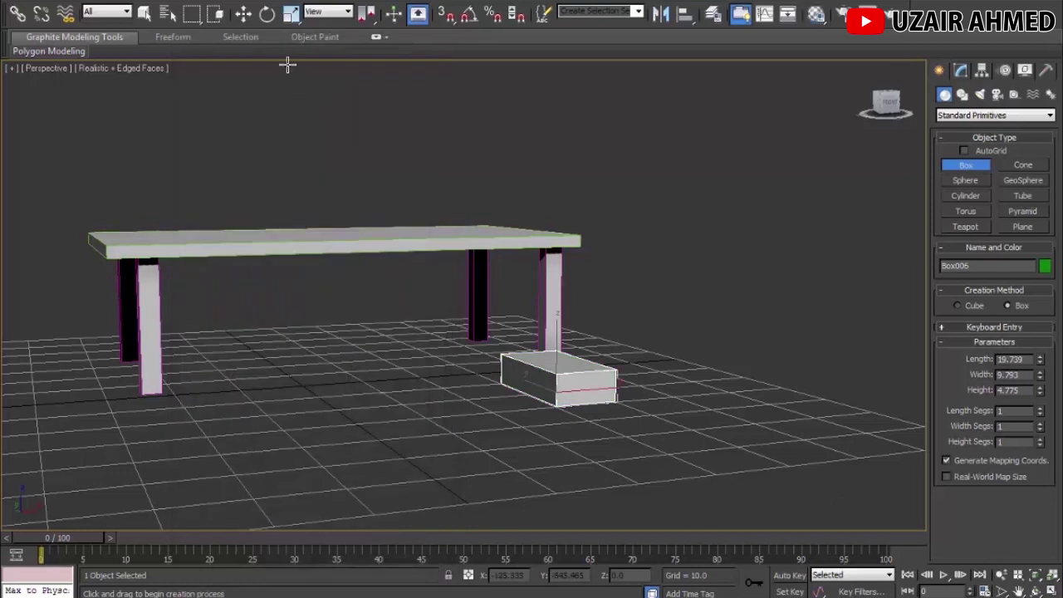
Step: In the front view, move the new box up to just beneath the tabletop beside the leg, at about Z 16.1
left_click(243, 14)
key("f")
scroll(526, 320, "up", 6)
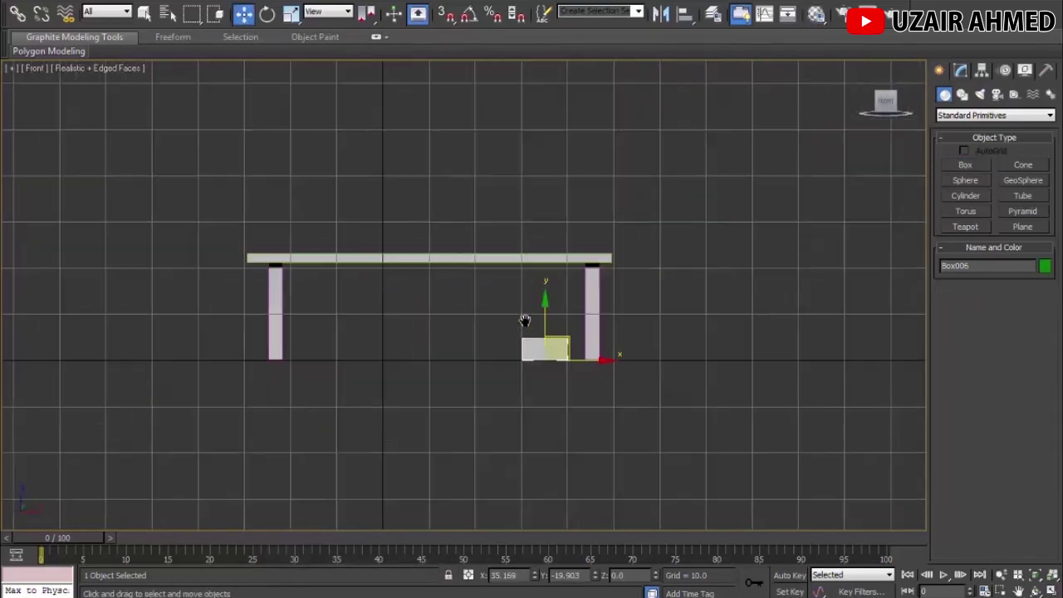
left_click_drag(489, 444, 523, 297)
Step: In the top view, move the box back beneath the tabletop behind its front edge, to about Y 10.2
key("t")
mouse_move(612, 380)
middle_mouse_down()
mouse_move(408, 332)
mouse_move(485, 431)
middle_mouse_up()
key("F3")
left_click_drag(547, 472, 565, 197)
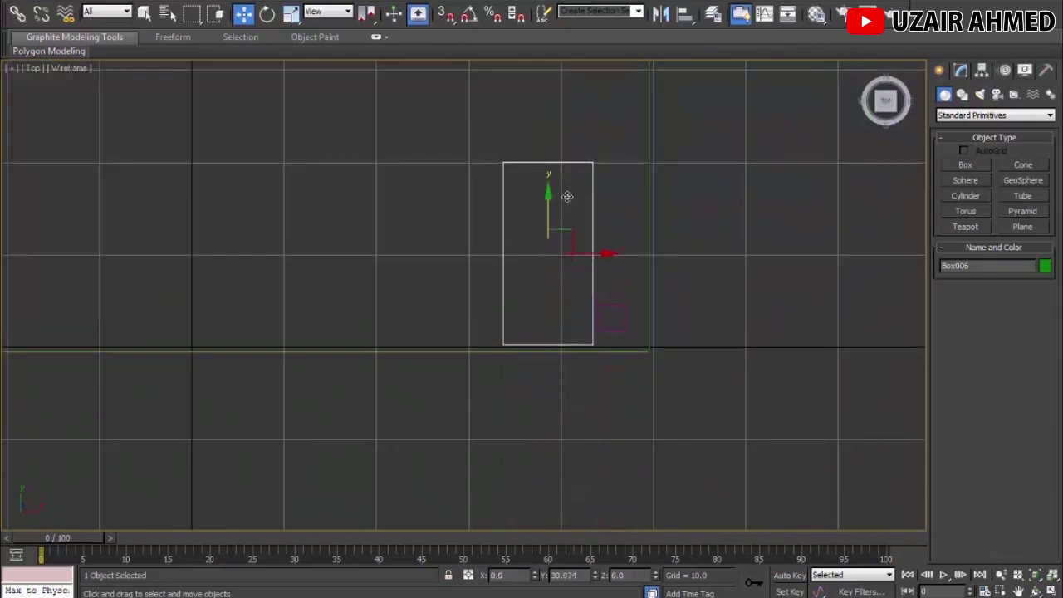
key("F3")
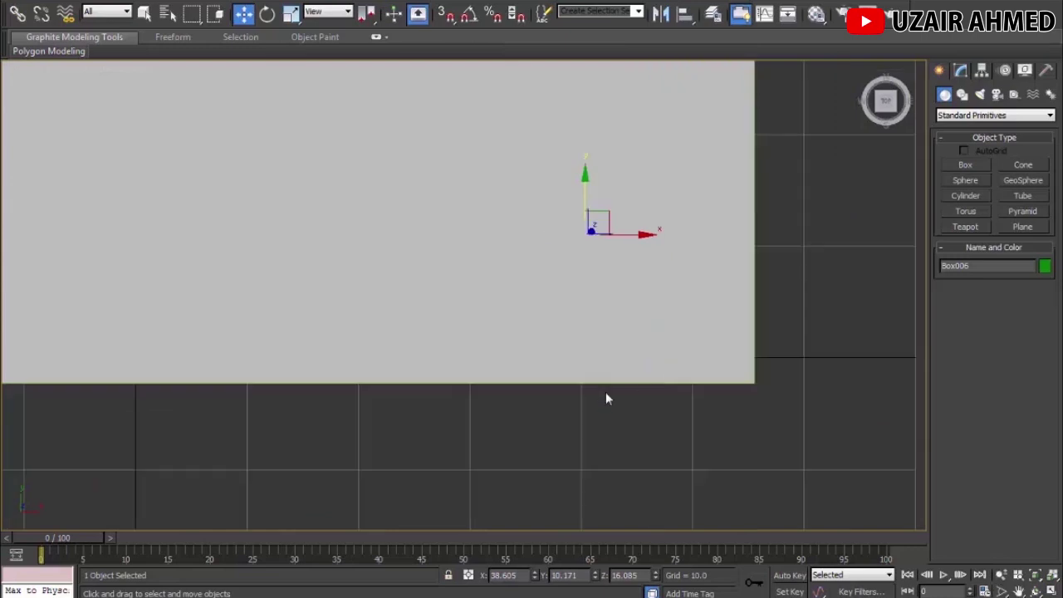
key("p")
mouse_move(597, 325)
middle_mouse_down("alt")
mouse_move(601, 291)
mouse_move(573, 324)
mouse_move(603, 329)
middle_mouse_up("alt")
scroll(603, 331, "down", 5)
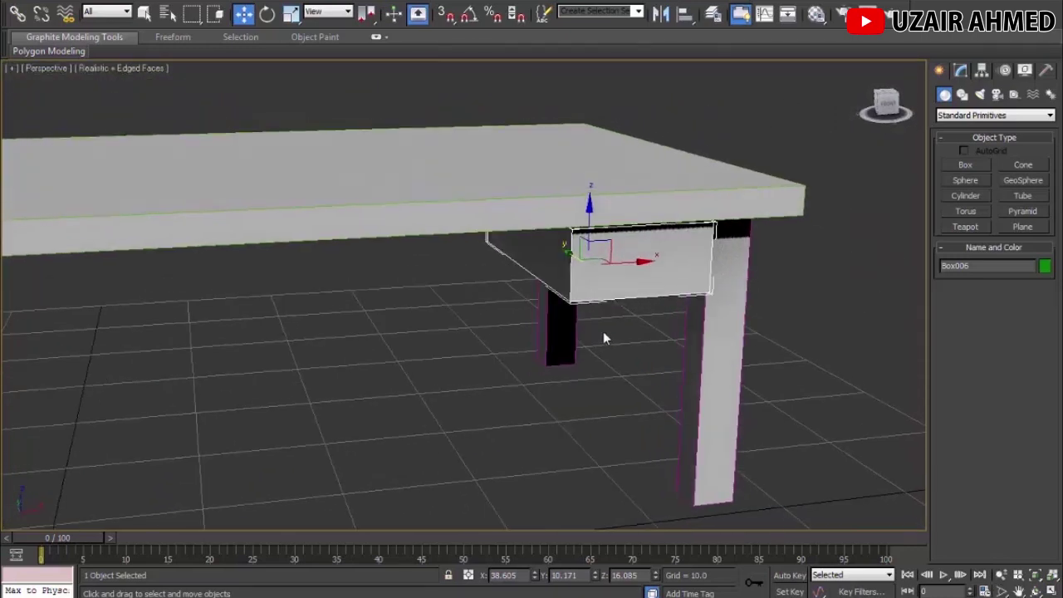
Step: Clone the drawer box downward as three independent copies stacked directly below it
left_click_drag(539, 202, 538, 242, "shift")
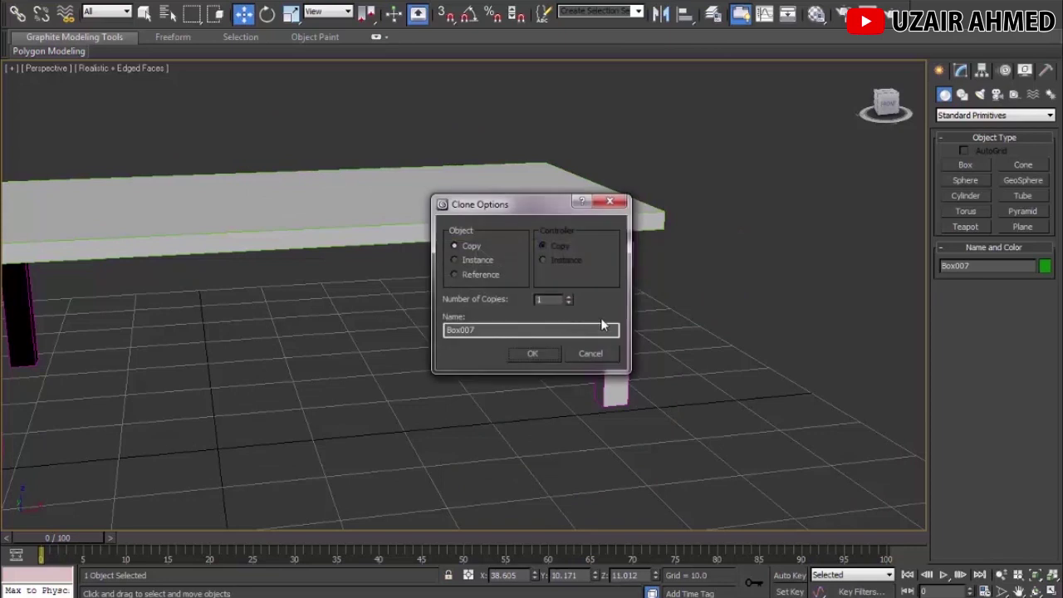
left_click(569, 296)
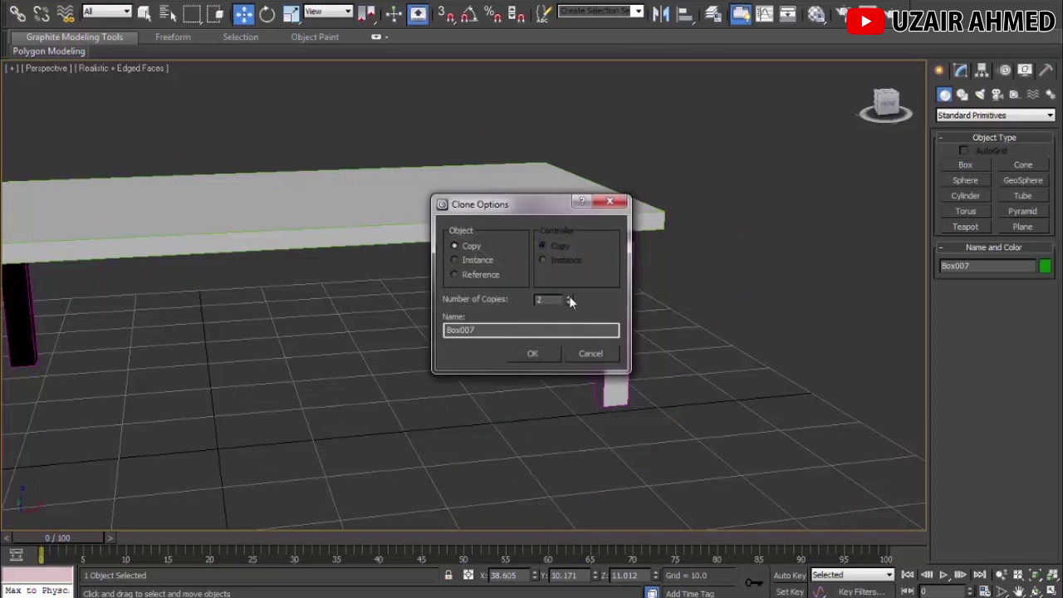
left_click(532, 353)
left_click(685, 407)
Step: Select all four stacked drawer boxes and move them about 1.1 units along X away from the leg
mouse_move(685, 407)
middle_mouse_down("alt")
mouse_move(625, 403)
mouse_move(743, 401)
mouse_move(630, 363)
mouse_move(415, 235)
mouse_move(417, 214)
middle_mouse_up("alt")
left_click_drag(417, 213, 471, 342)
left_click_drag(549, 277, 542, 276)
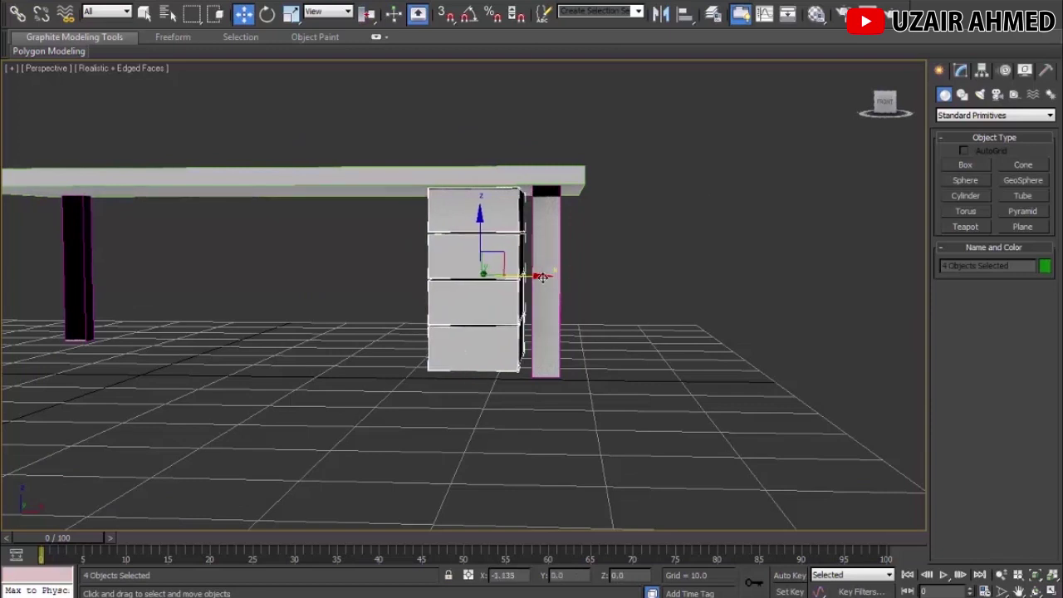
left_click(632, 262)
Step: Render the perspective view to check the table with its stack of drawers, and close the render
middle_click_drag(632, 263, 582, 314, "alt")
key("shift+w")
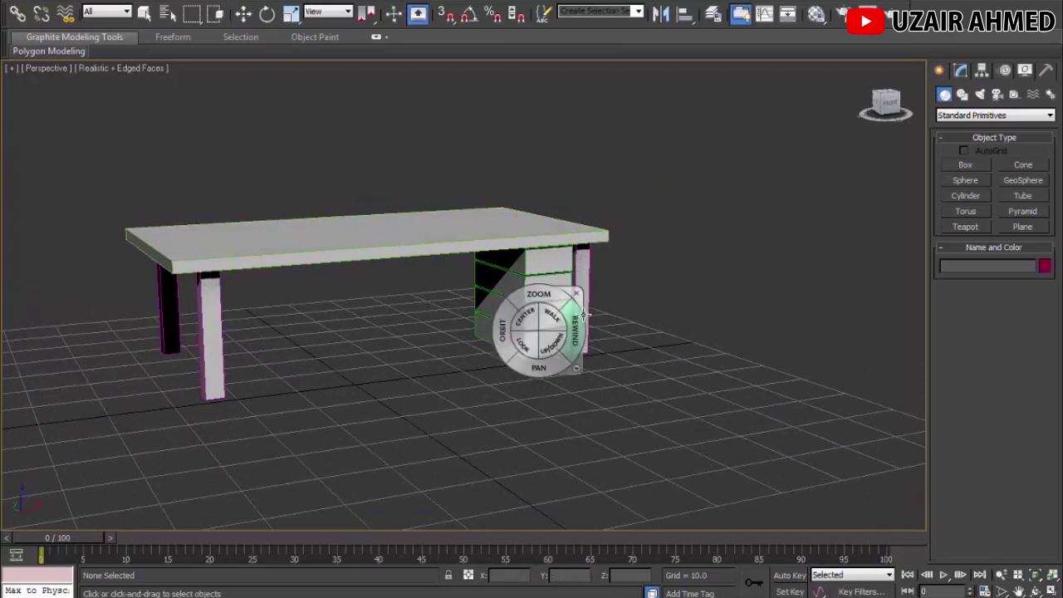
key("shift+w")
key("shift+q")
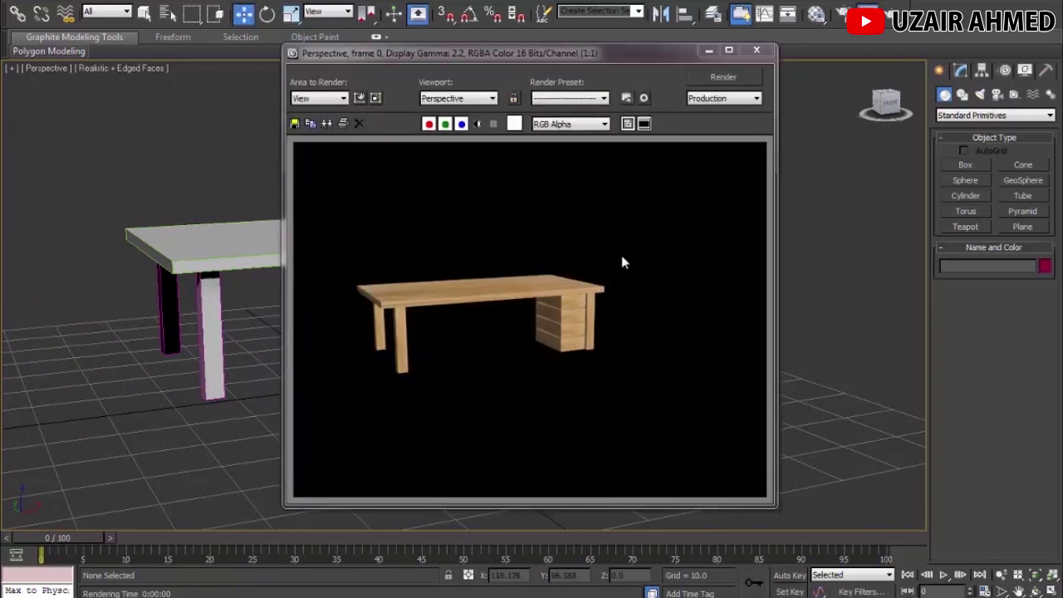
left_click(756, 51)
Step: Delete the lowest drawer box from the stack
left_click(548, 315)
left_click(593, 349)
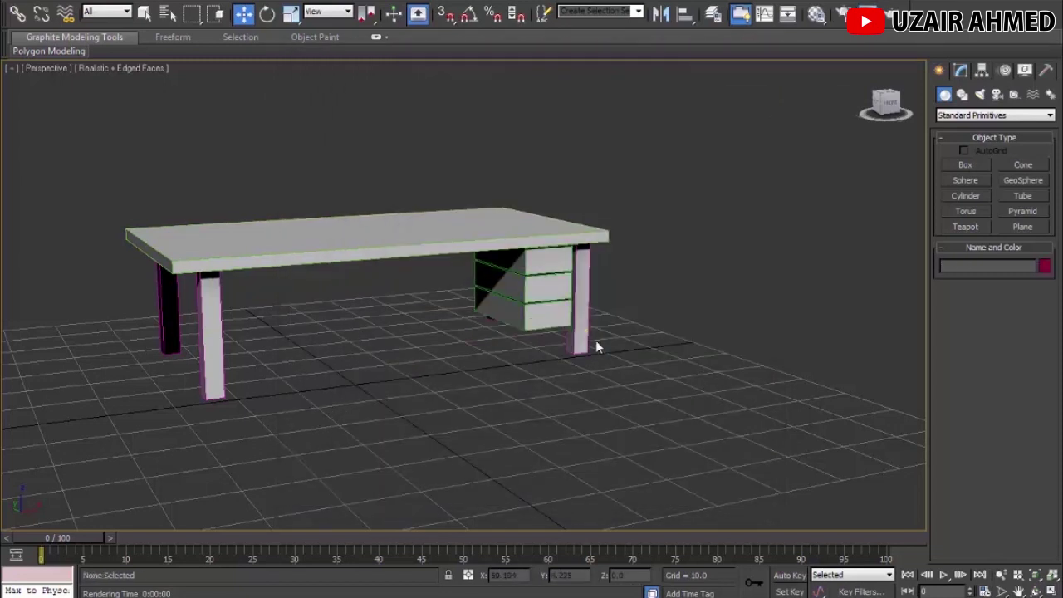
Step: In the front view, draw a small sphere of radius about 0.68 on the top drawer as its knob
left_click(965, 180)
middle_click_drag(622, 296, 590, 299, "alt")
key("f")
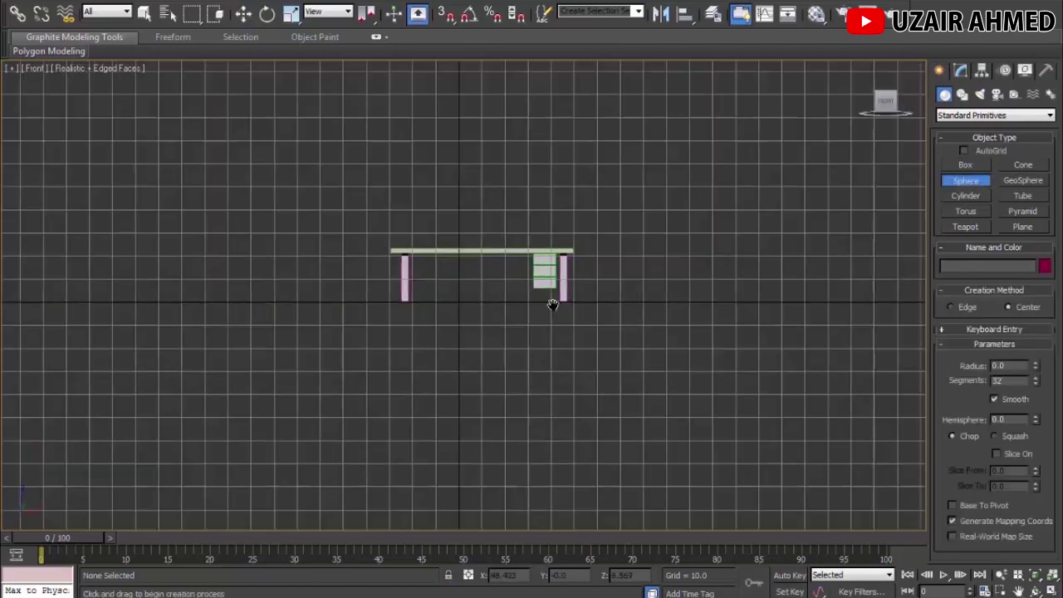
scroll(553, 301, "up", 6)
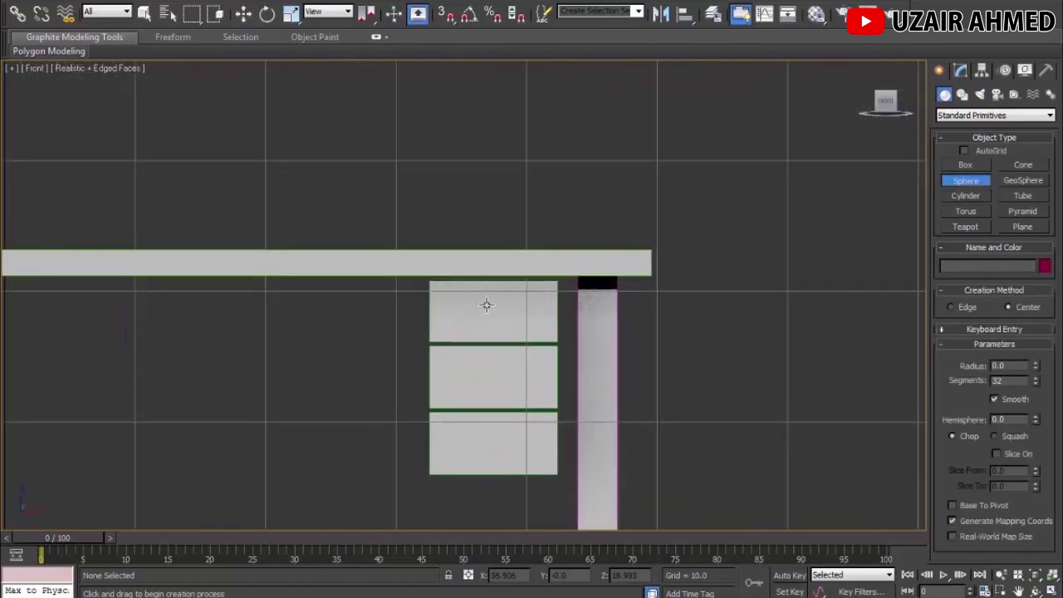
key("F3")
left_click_drag(487, 306, 493, 309)
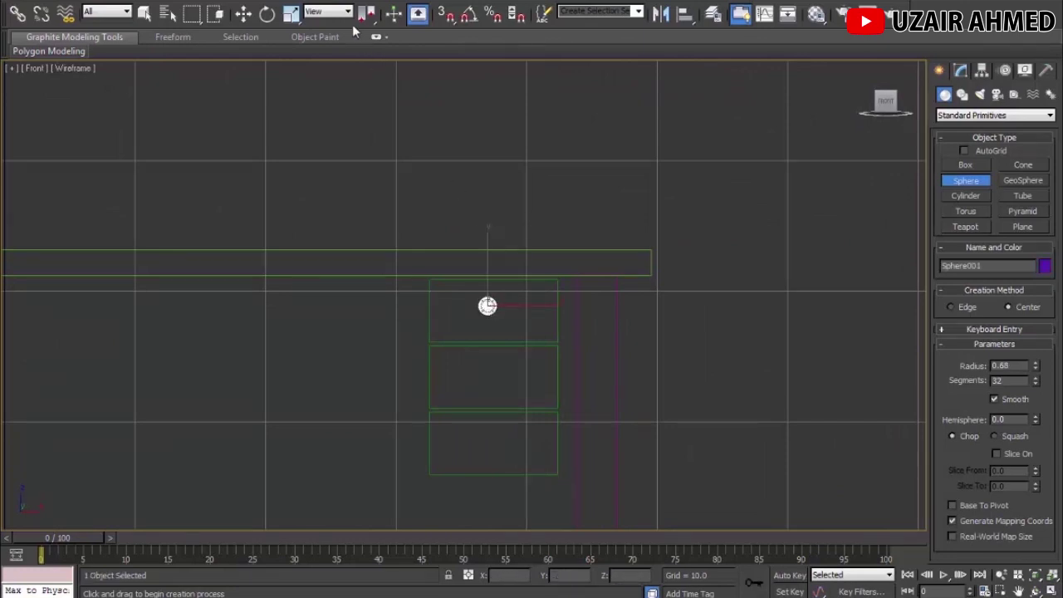
Step: Move the knob sphere to the centre of the top drawer's face and check its placement in perspective
left_click(242, 13)
left_click_drag(534, 311, 548, 311)
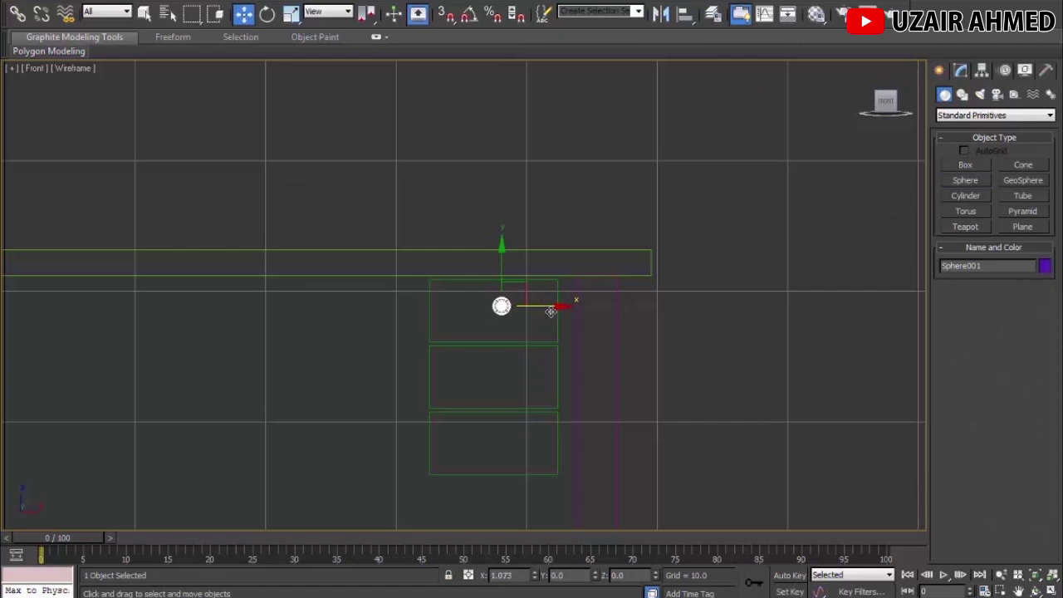
left_click_drag(501, 259, 501, 265)
key("t")
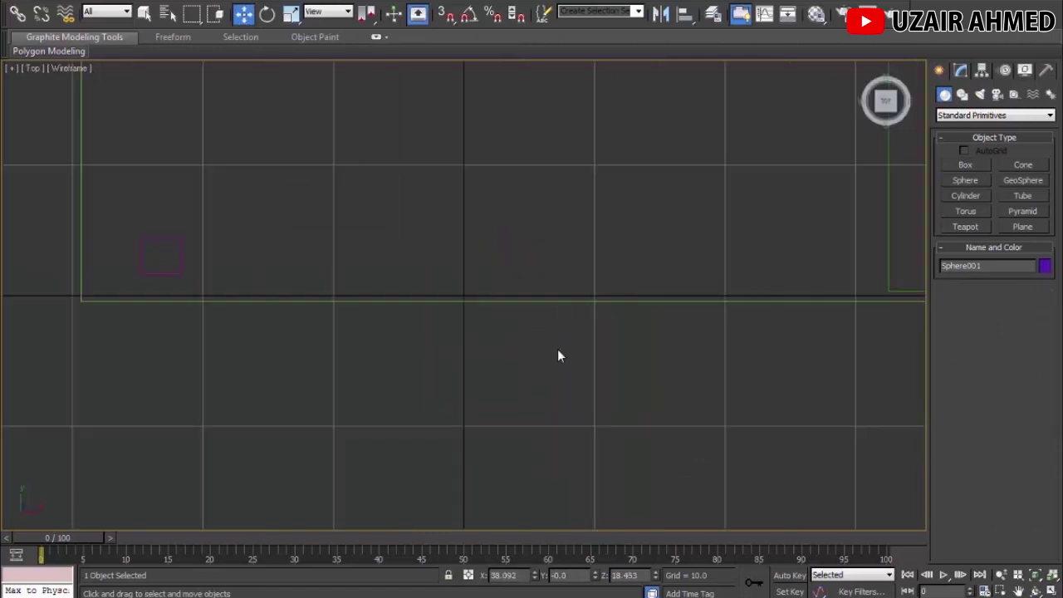
middle_click_drag(558, 347, 469, 382)
key("p")
key("F3")
middle_click_drag(529, 400, 586, 356, "alt")
scroll(587, 356, "up", 6)
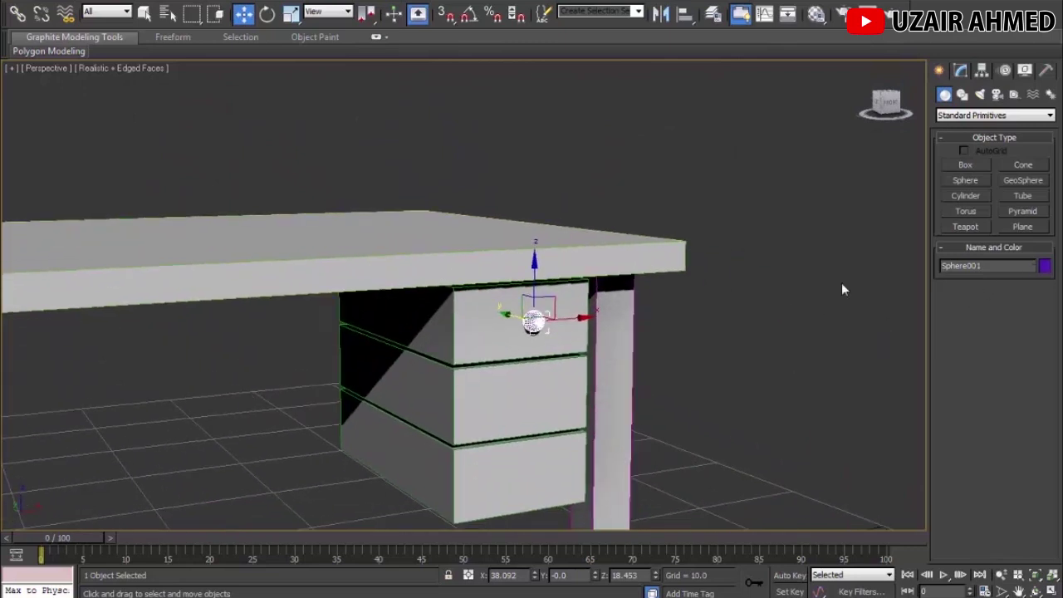
Step: Change the knob sphere's object colour to black
left_click(841, 289)
left_click(535, 324)
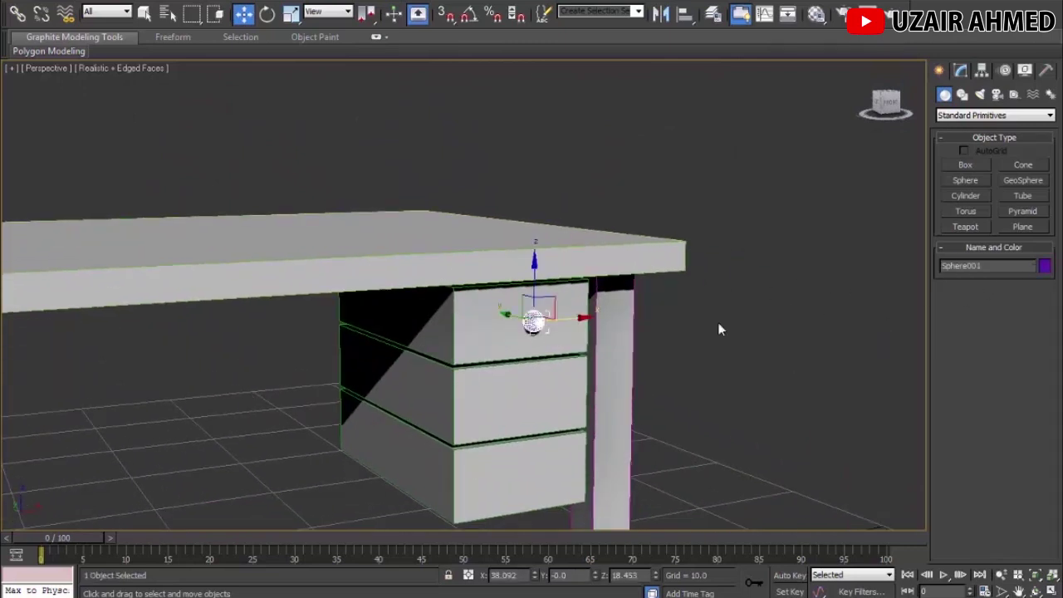
left_click(1043, 266)
left_click(648, 323)
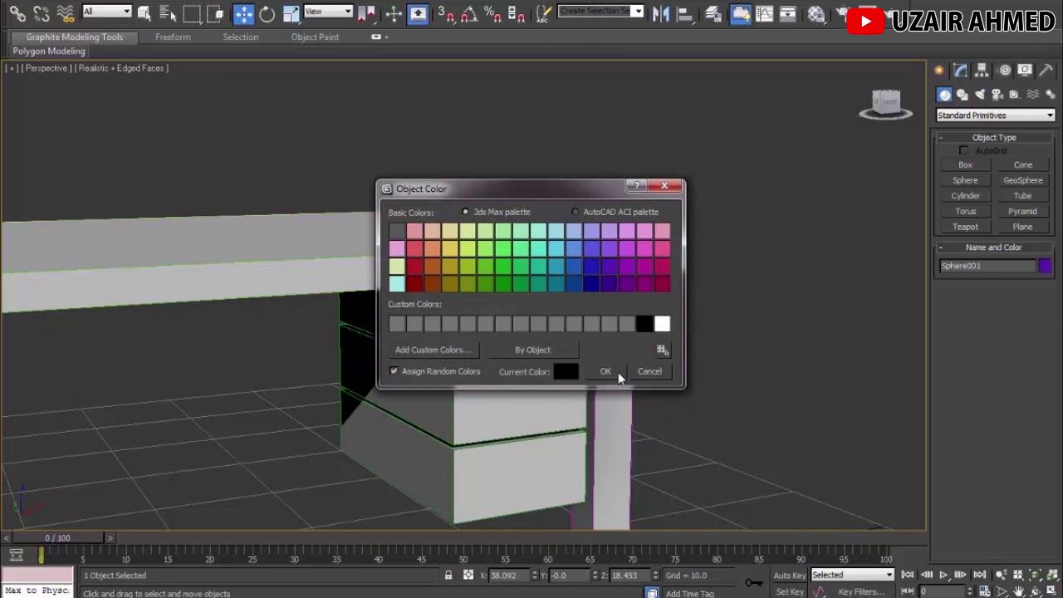
left_click(605, 371)
Step: Copy the black knob straight down twice so the middle and lowest drawers each have one
left_click_drag(537, 266, 542, 342, "shift")
left_click(545, 353)
scroll(793, 351, "down", 5)
left_click(656, 347)
Step: Render the perspective view of the whole table with its three drawer knobs, and close the render
mouse_move(656, 347)
middle_mouse_down("alt")
mouse_move(555, 351)
mouse_move(636, 287)
mouse_move(615, 299)
mouse_move(672, 414)
middle_mouse_up("alt")
key("q")
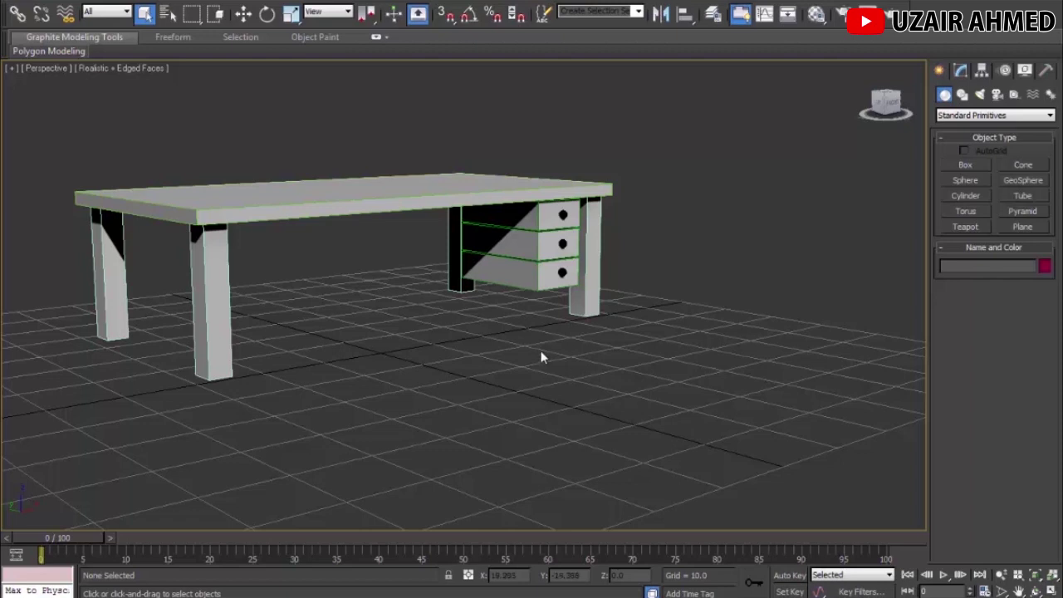
key("shift+q")
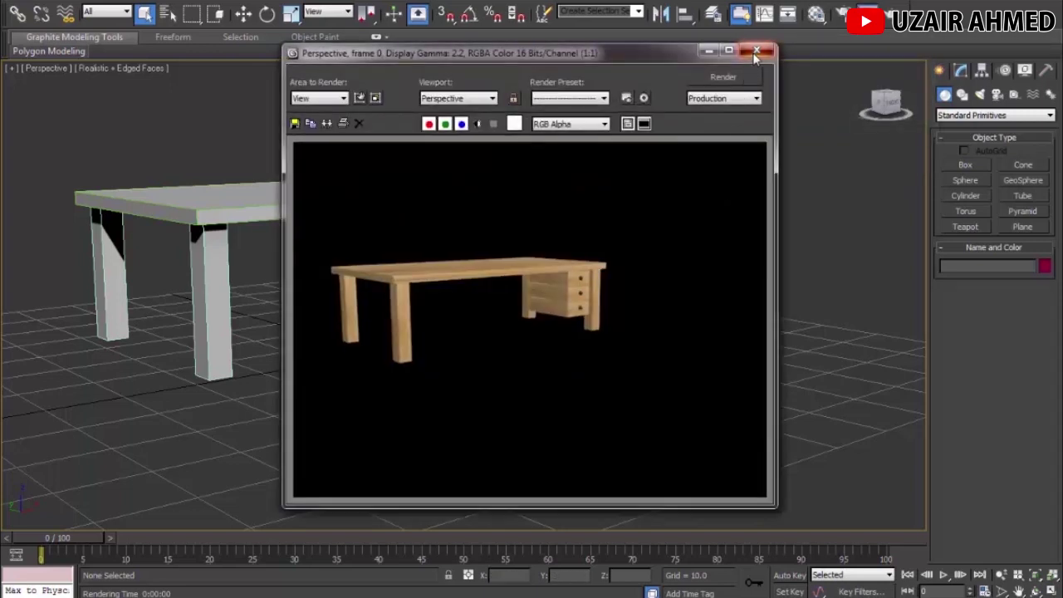
left_click(755, 54)
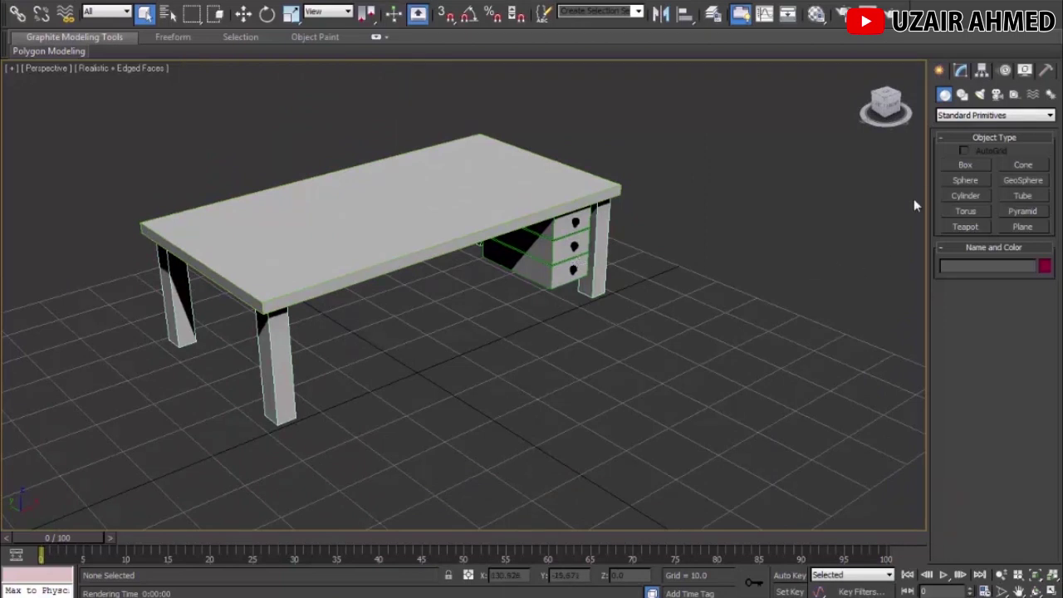
Step: Create a teapot primitive on the ground in front of the table, near the drawers
left_click(965, 227)
left_click_drag(577, 376, 621, 382)
left_click(243, 13)
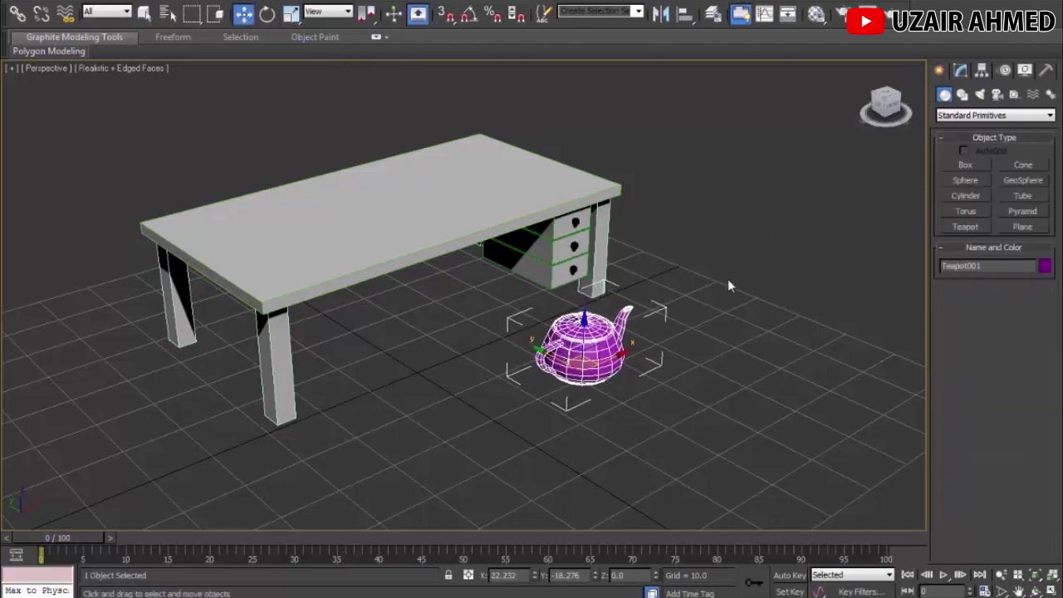
Step: Raise the teapot onto the tabletop and move it to about X -4.8, Y 14.1, Z 23.3 using the front and top views
key("f")
scroll(644, 270, "up", 5)
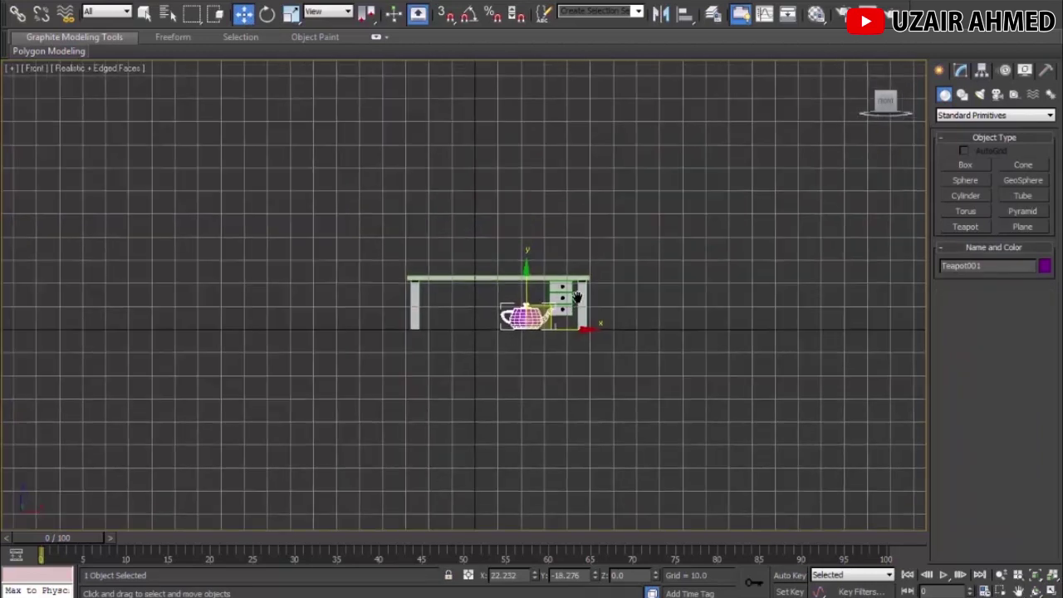
left_click_drag(659, 371, 544, 220)
key("t")
left_click_drag(506, 382, 506, 170)
left_click_drag(564, 204, 491, 204)
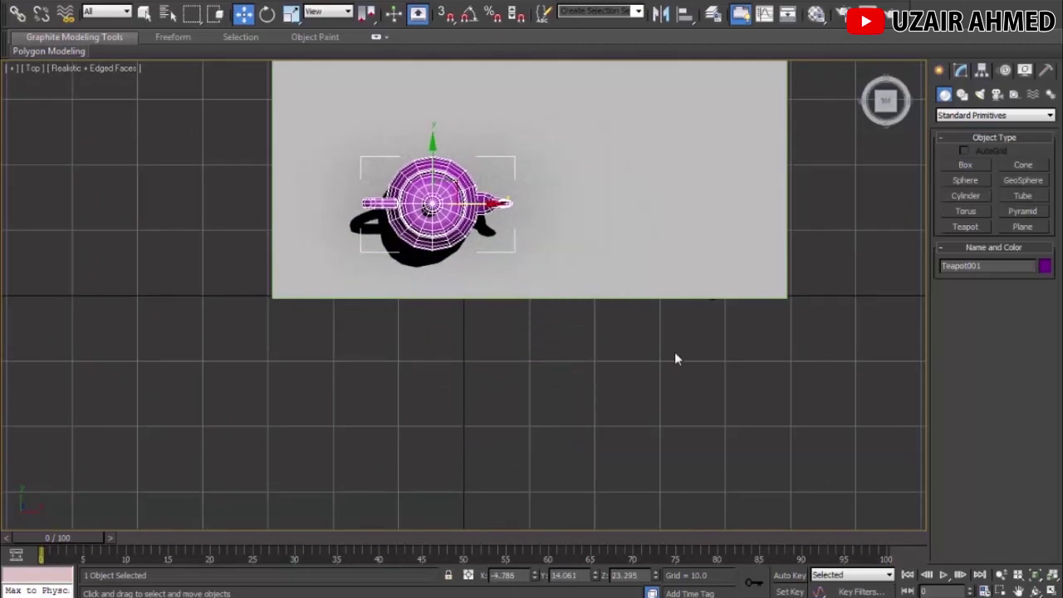
Step: Render the table with the teapot on it from an angled perspective view, and close the render
key("p")
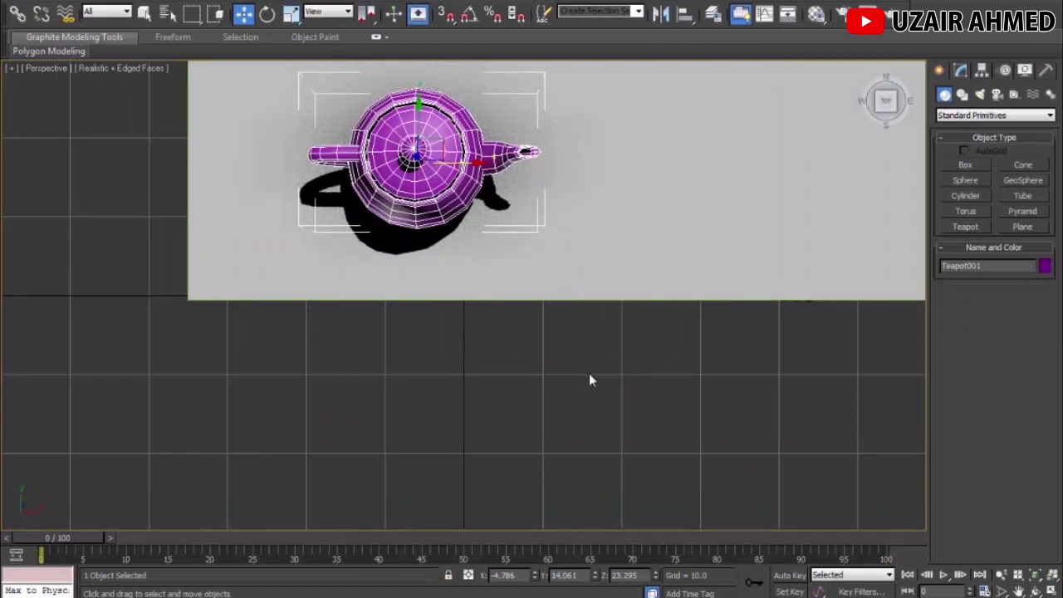
middle_click_drag(461, 403, 689, 261, "alt")
left_click(777, 216)
middle_click_drag(700, 325, 636, 323, "alt")
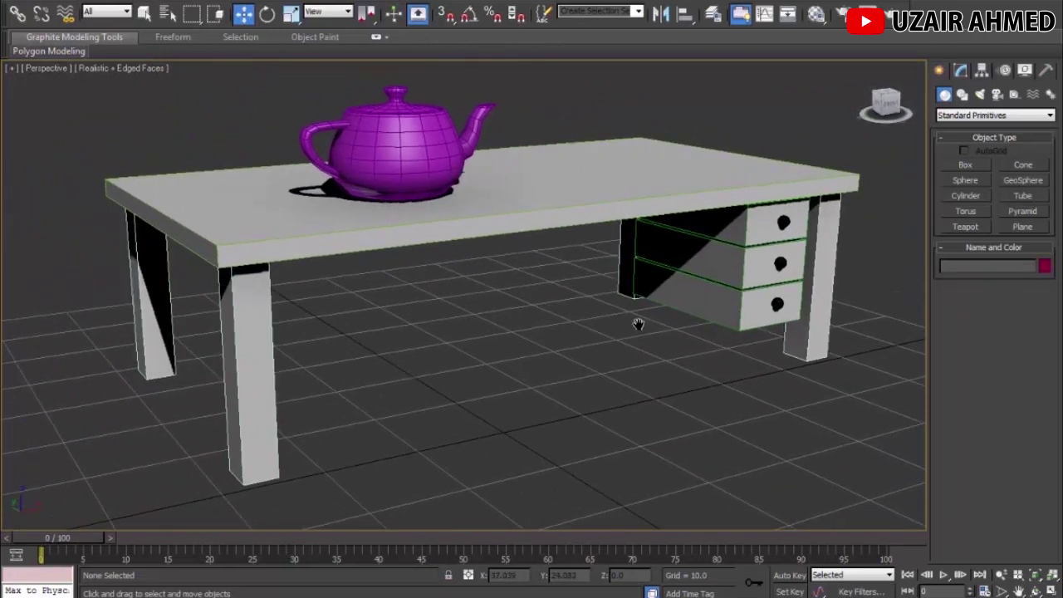
scroll(637, 323, "down", 3)
key("shift+q")
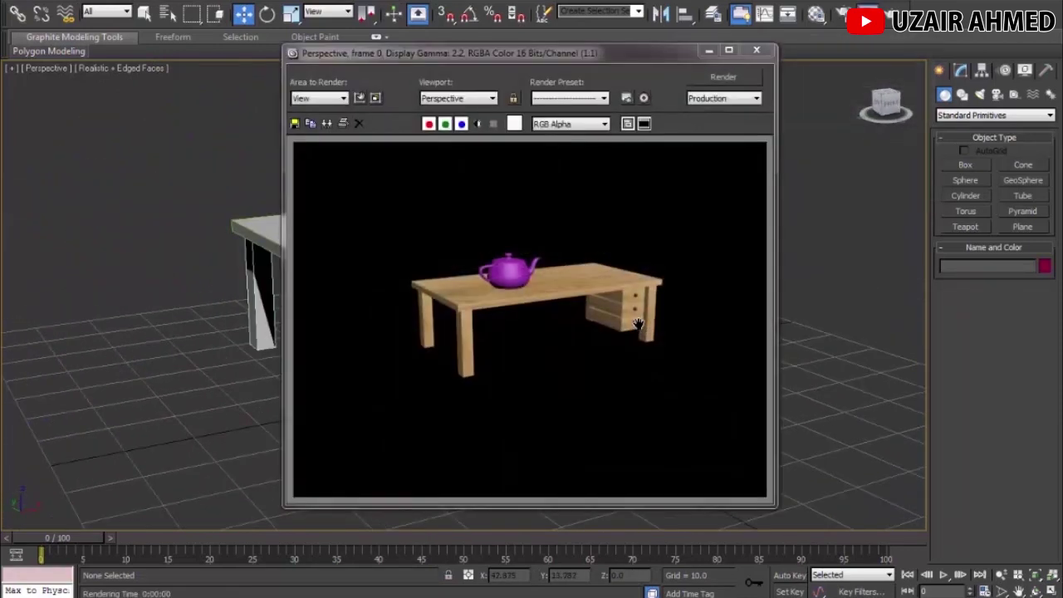
left_click(756, 52)
Step: Select the teapot and assign it the plain 08 - Default material in the Material Editor
middle_click_drag(524, 237, 434, 268, "alt")
scroll(540, 247, "up", 5)
left_click(499, 271)
key("m")
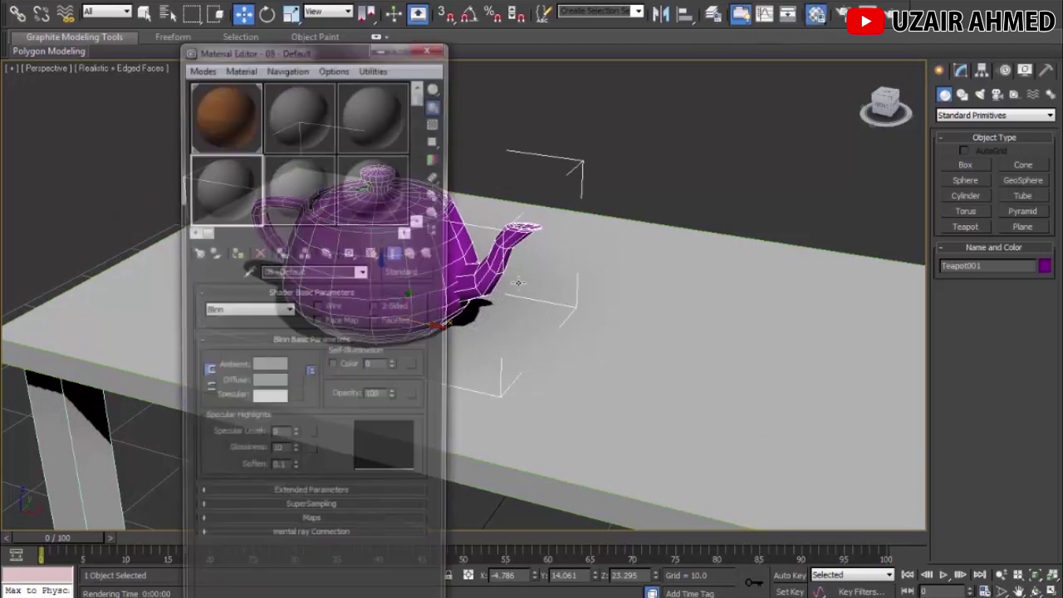
left_click(235, 252)
left_click_drag(305, 53, 190, 34)
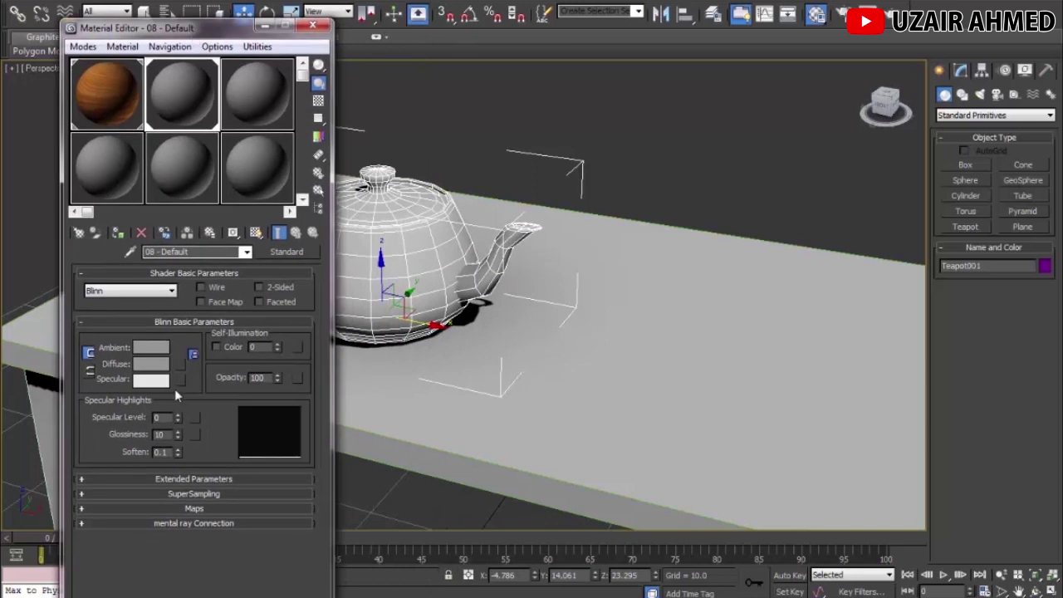
Step: Set the teapot material's diffuse colour to orange with RGB 247, 128, 0
left_click(162, 367)
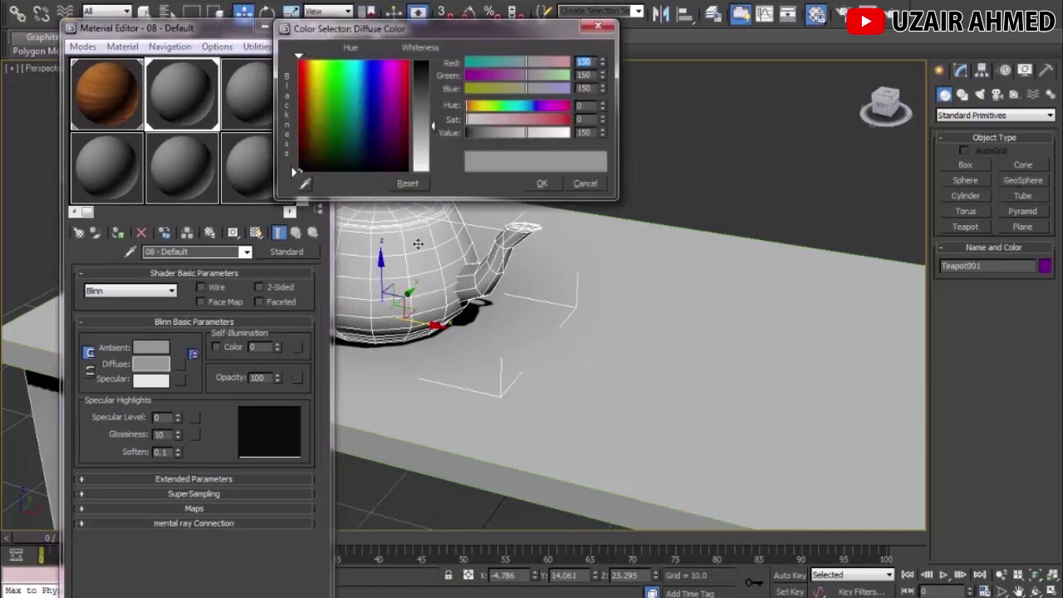
left_click(308, 64)
left_click(421, 65)
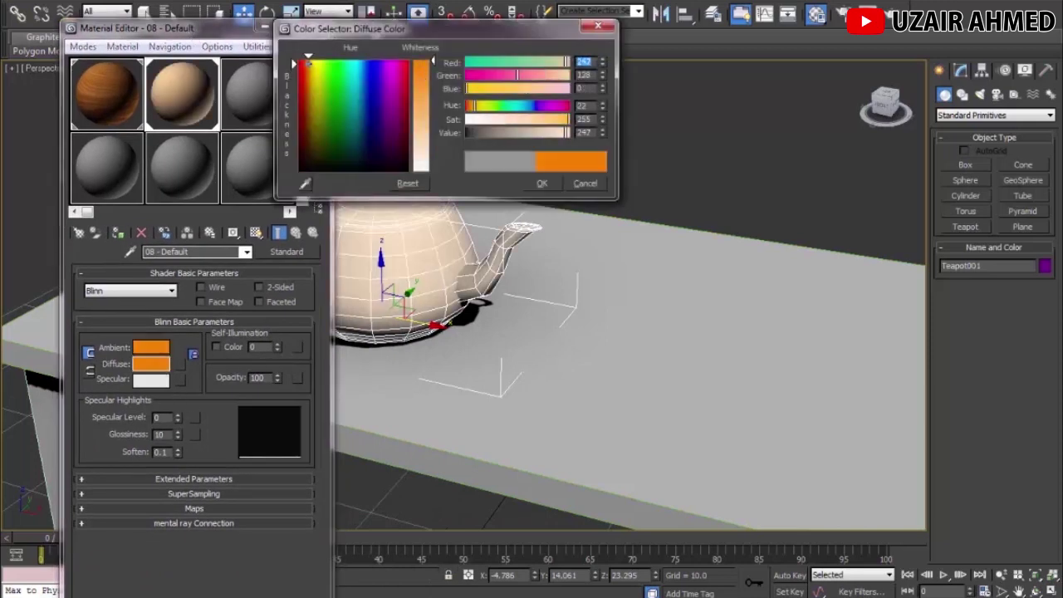
left_click(543, 183)
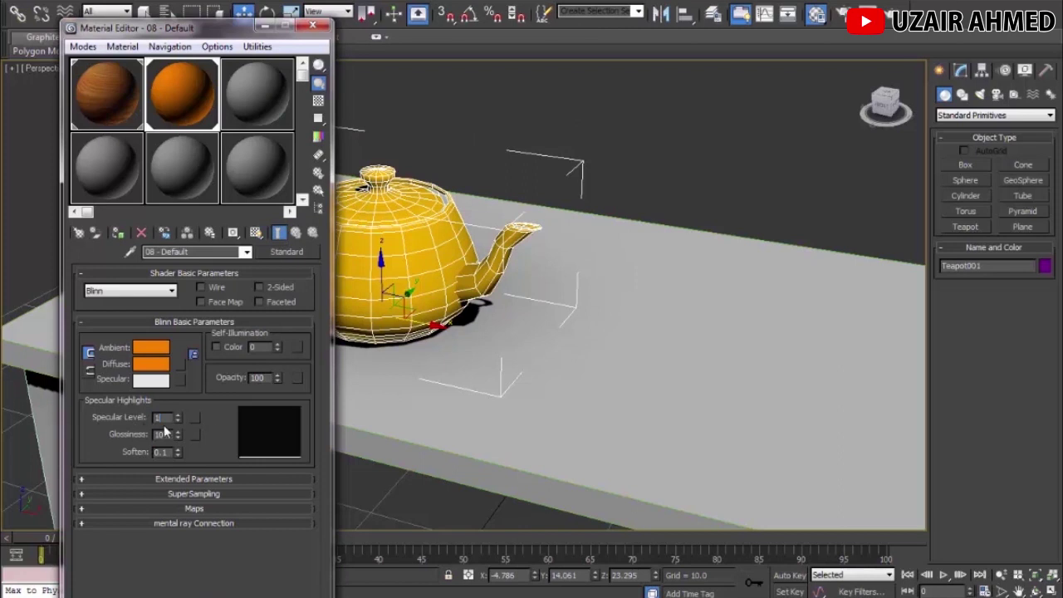
Step: Set the teapot material's specular level to 100 and glossiness to 20, and check its enlarged sample preview
type("100")
key("Return")
left_click_drag(178, 440, 179, 434)
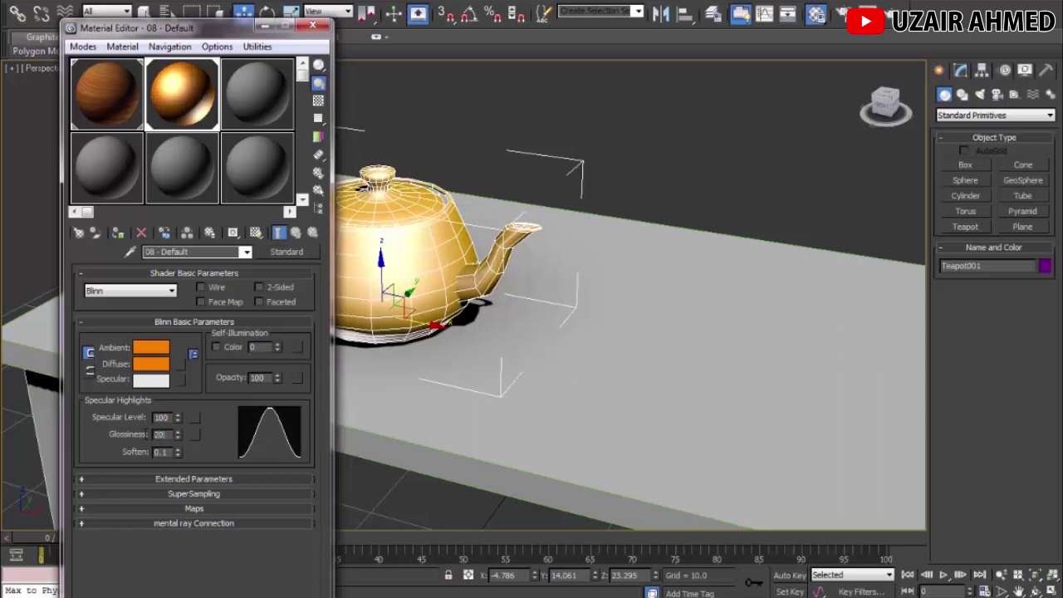
type("20")
key("Return")
double_click(183, 121)
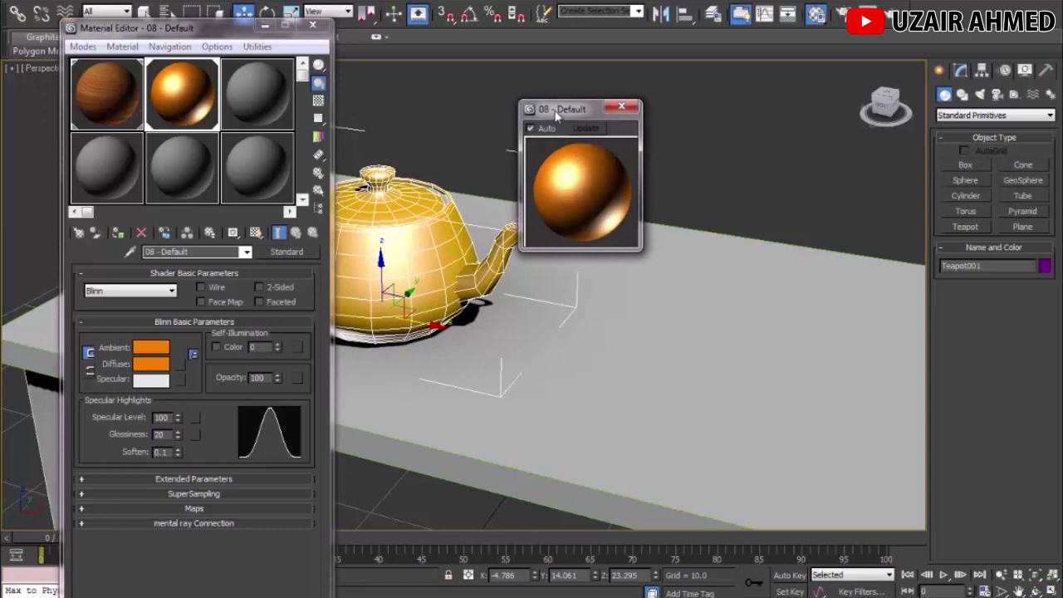
left_click(621, 106)
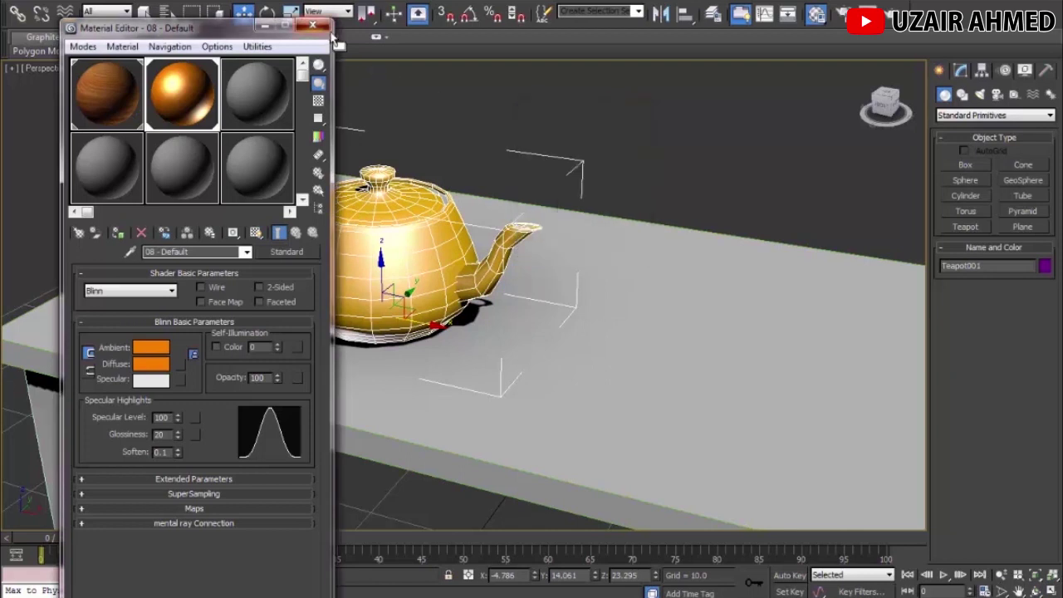
Step: Close the Material Editor and render the perspective view to check the glossy orange teapot
left_click(313, 25)
key("shift+q")
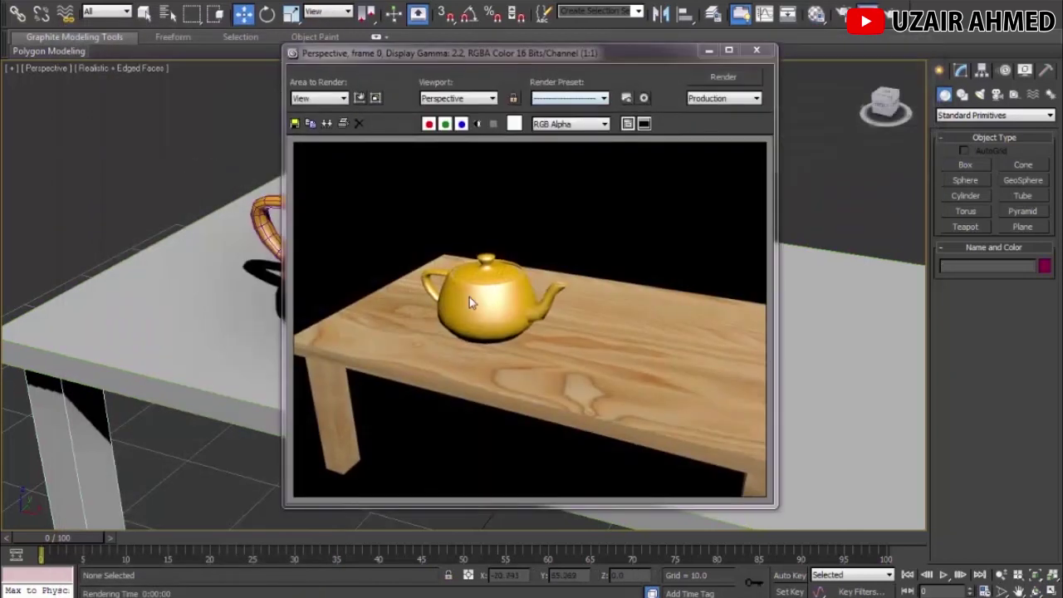
left_click(756, 49)
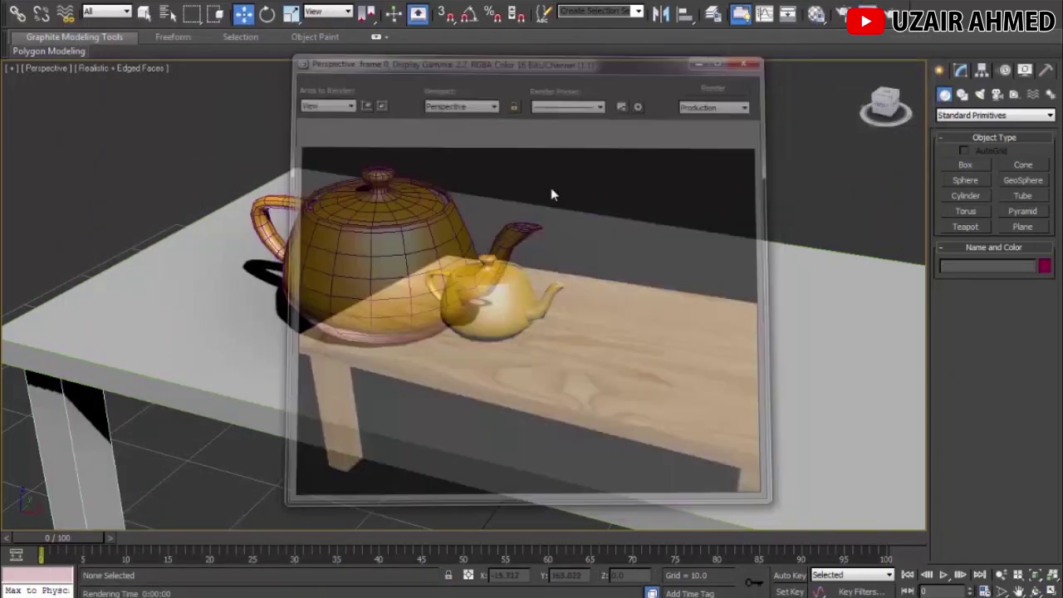
Step: Render the teapot and tabletop from a lower front angle that includes the drawers, and close the render
middle_click_drag(426, 252, 488, 231, "alt")
scroll(473, 237, "up", 3)
scroll(479, 238, "down", 5)
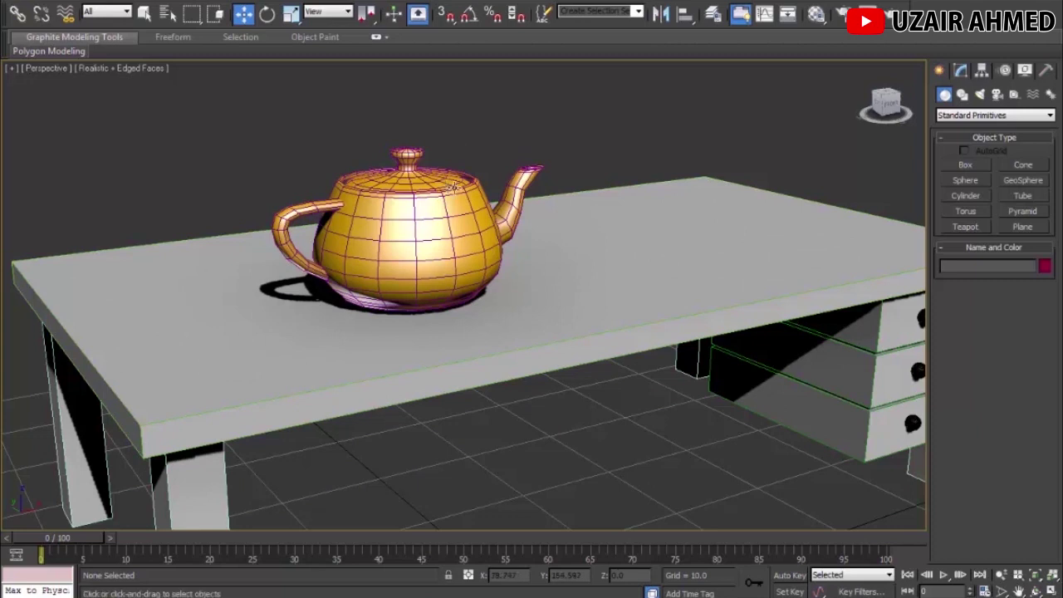
key("shift+w")
left_click(514, 168)
key("shift+w")
left_click(514, 169)
key("shift+q")
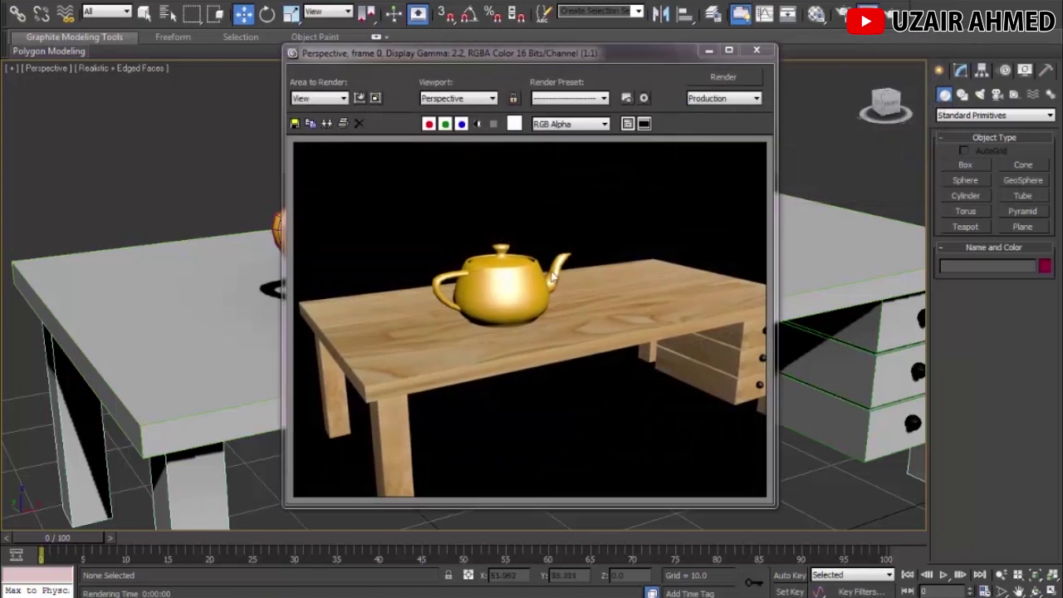
key("Escape")
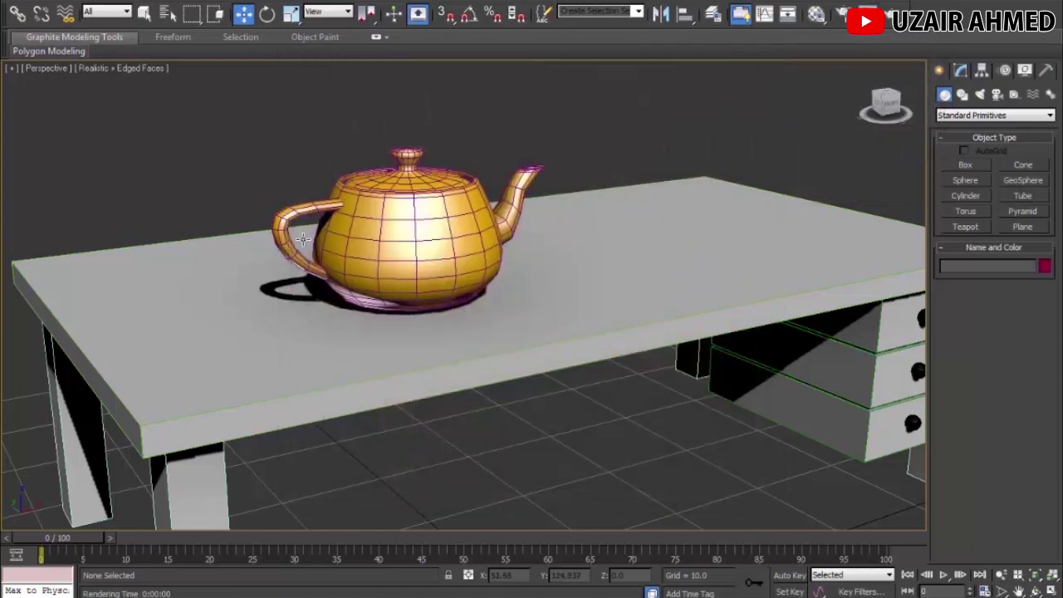
Step: Render a close-up of the teapot to examine the smoothness of its outline, and close the render
scroll(302, 239, "up", 5)
scroll(373, 284, "down", 1)
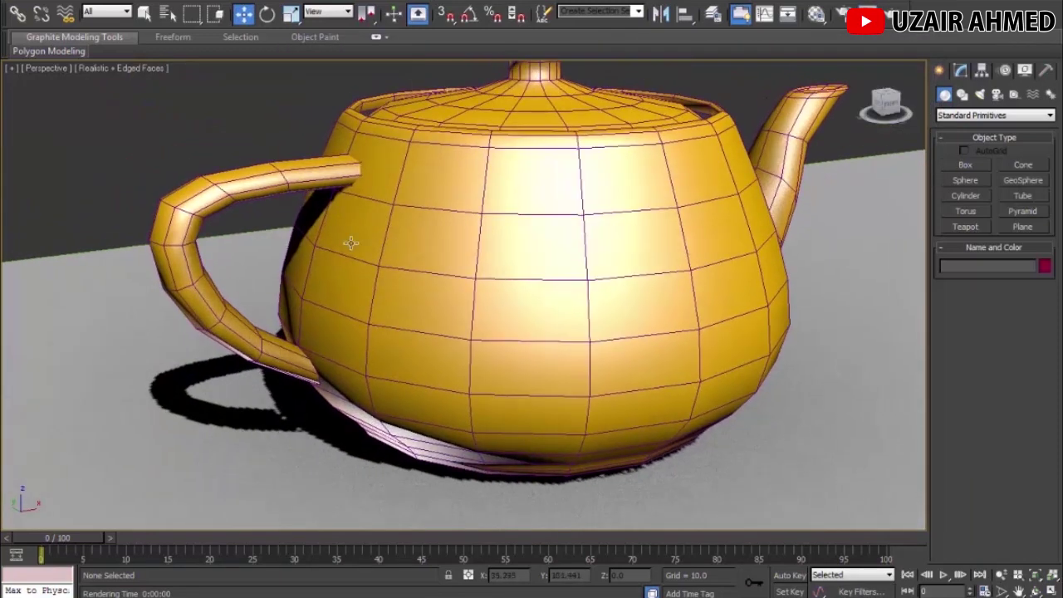
key("shift+w")
key("shift+w")
key("shift+q")
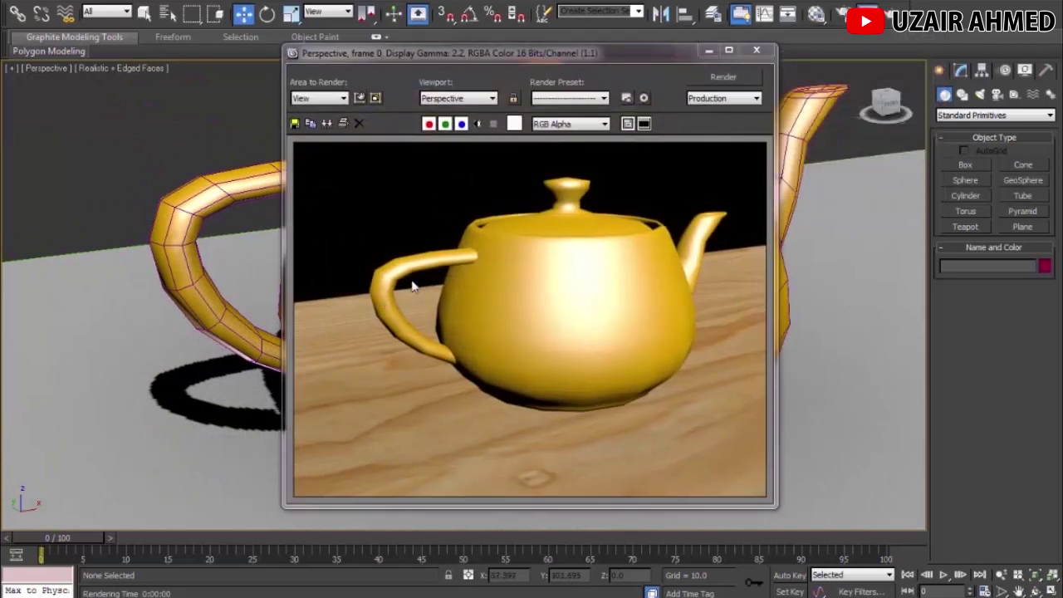
left_click(754, 53)
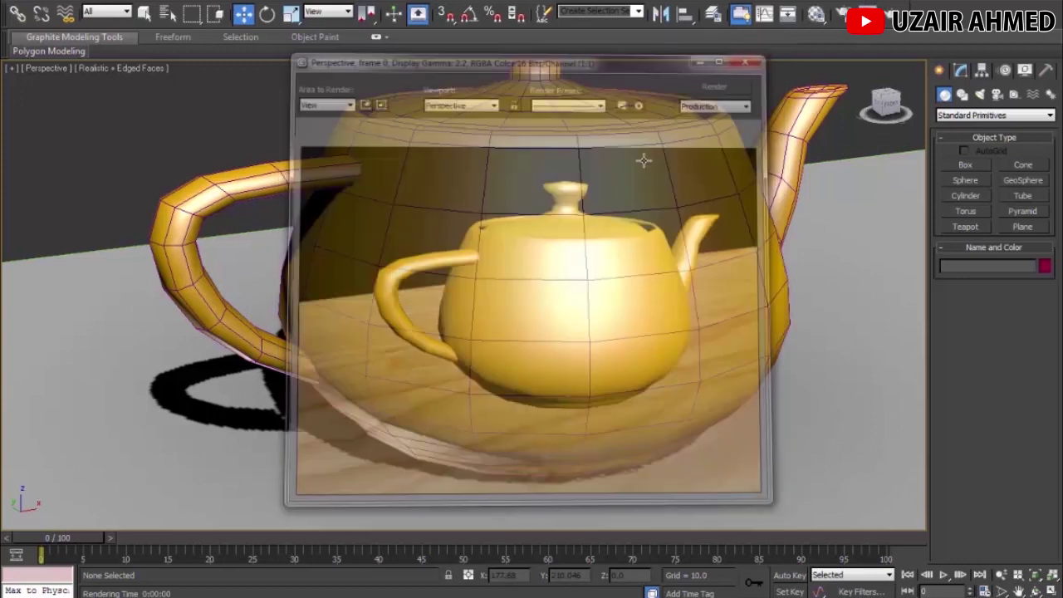
Step: Apply a TurboSmooth modifier to the teapot
left_click(567, 230)
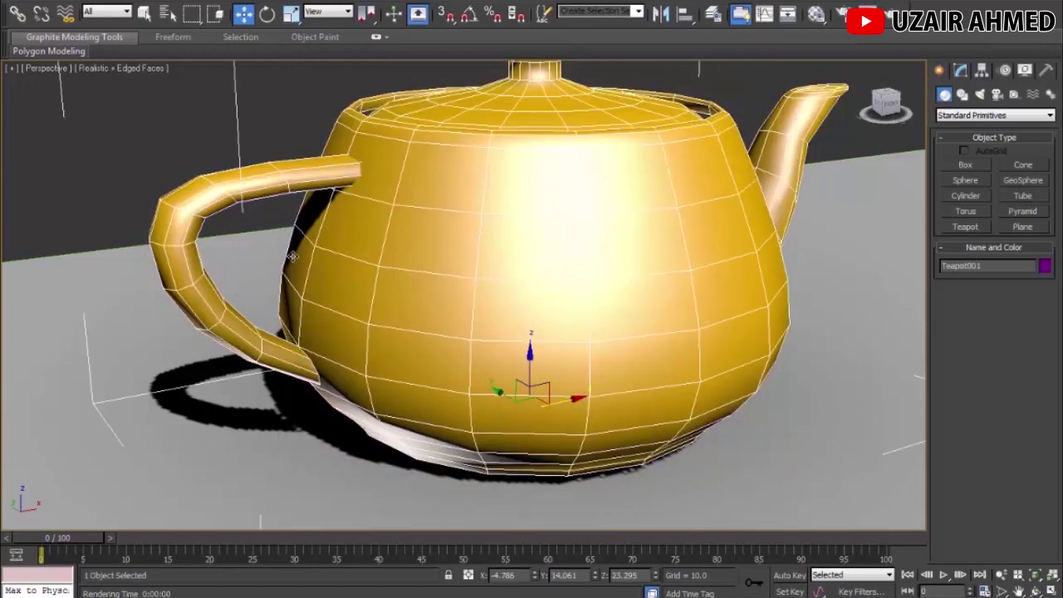
left_click(960, 70)
left_click(971, 112)
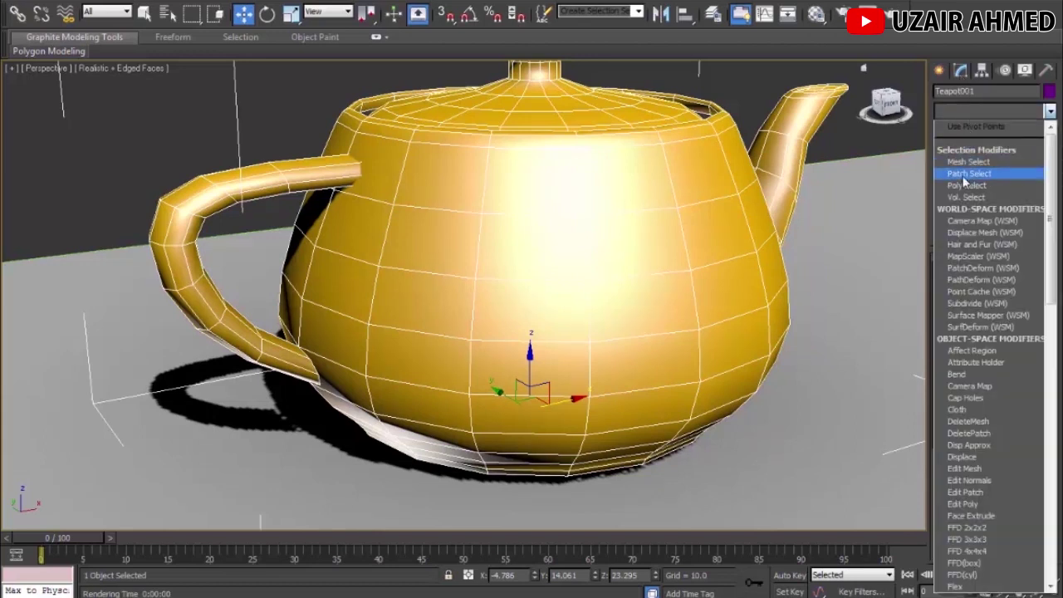
key("t")
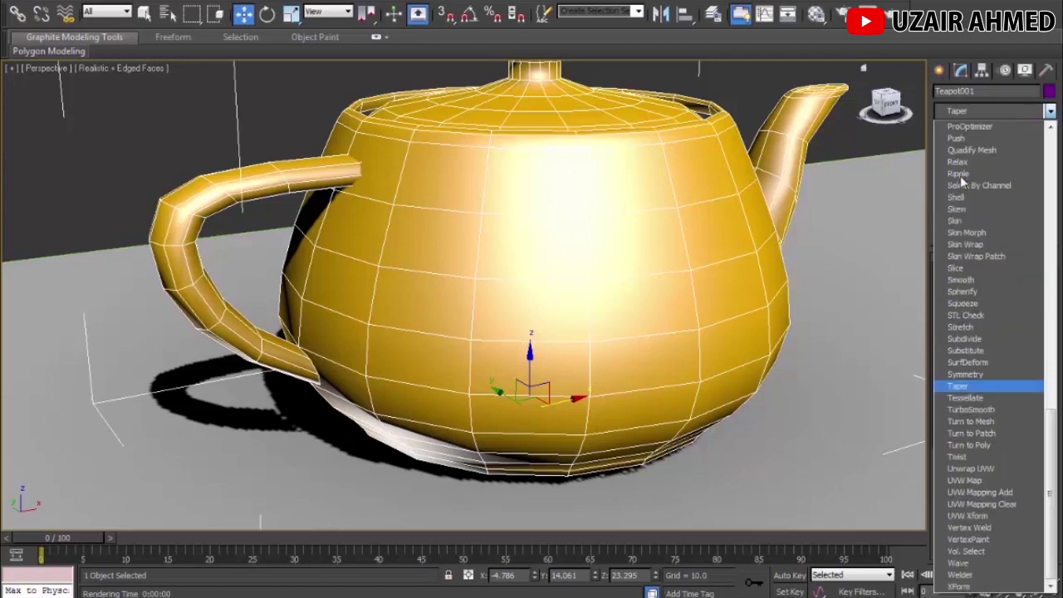
left_click(971, 409)
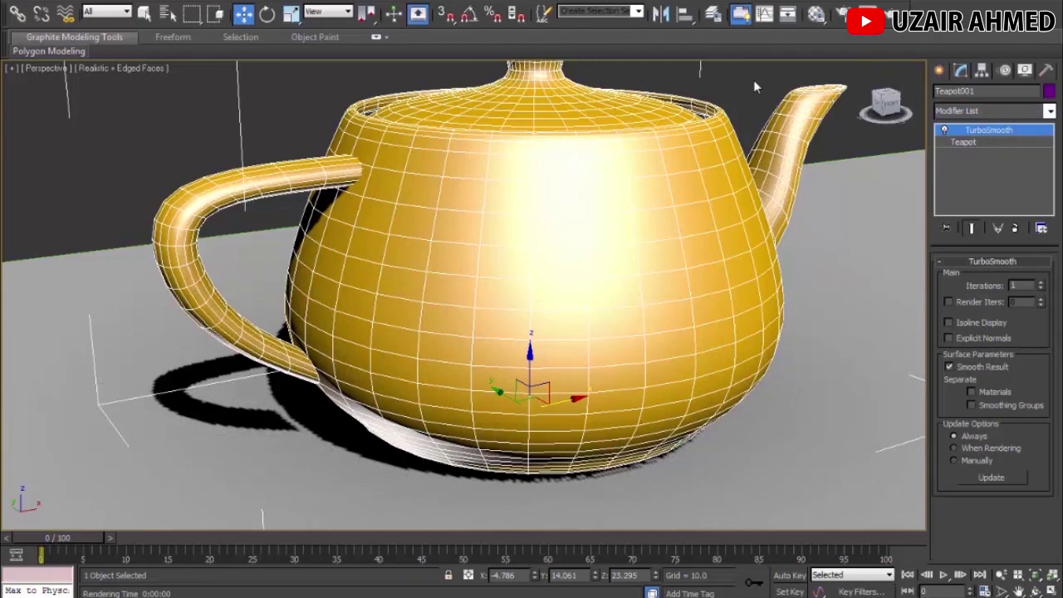
Step: Render the smoothed teapot up close, and render the perspective view of the whole table with the teapot deselected
key("shift+q")
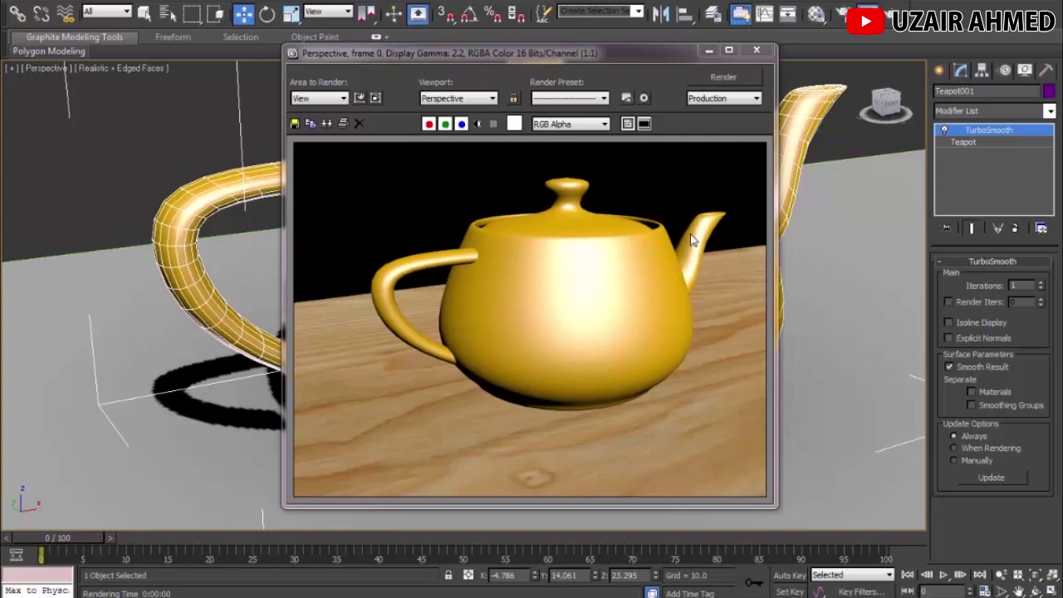
left_click(757, 50)
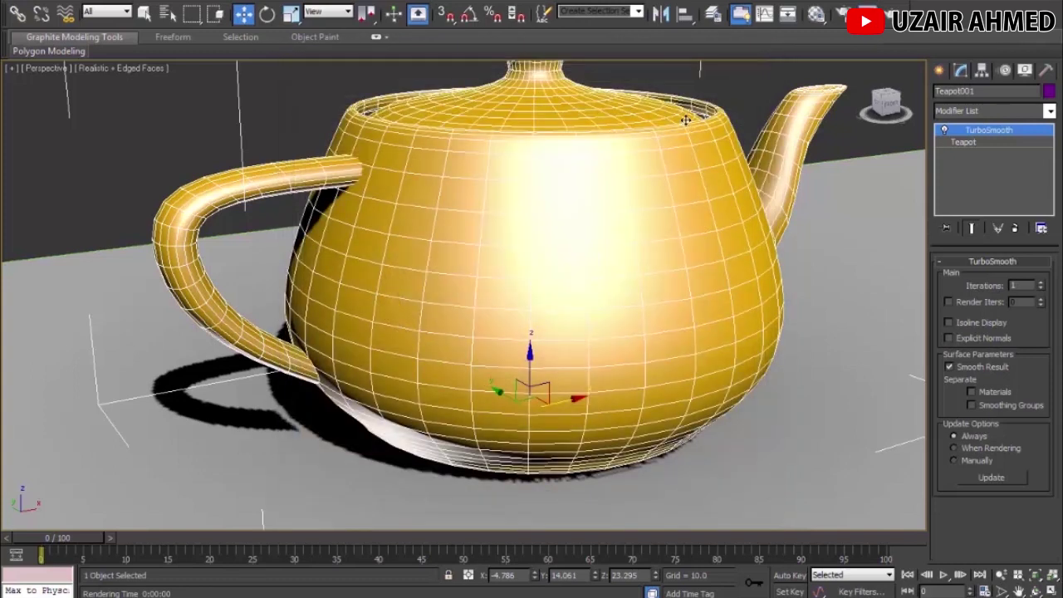
scroll(579, 159, "down", 5)
left_click(613, 152)
scroll(595, 166, "down", 8)
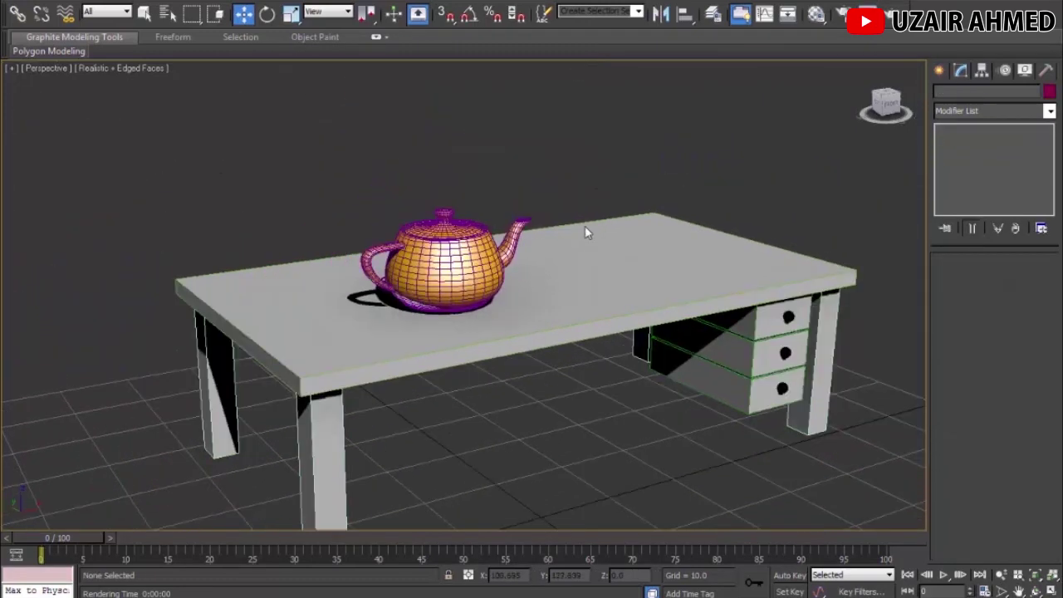
key("shift+q")
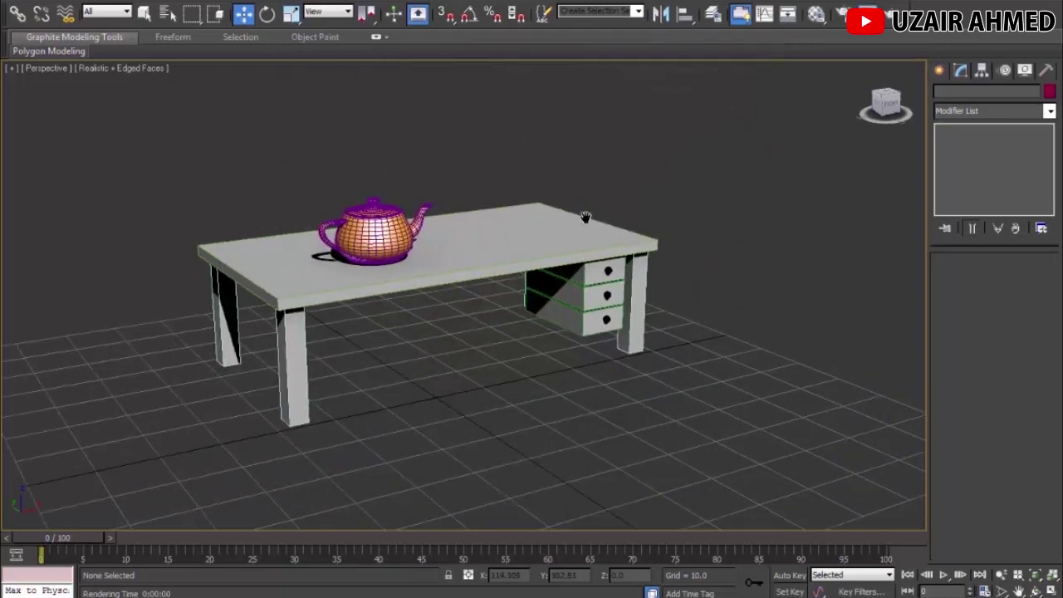
Step: Create a floor plane about 436 long and 555 wide under the table in the Top view, and return to Perspective
middle_click_drag(604, 255, 565, 264, "alt")
scroll(556, 236, "down", 3)
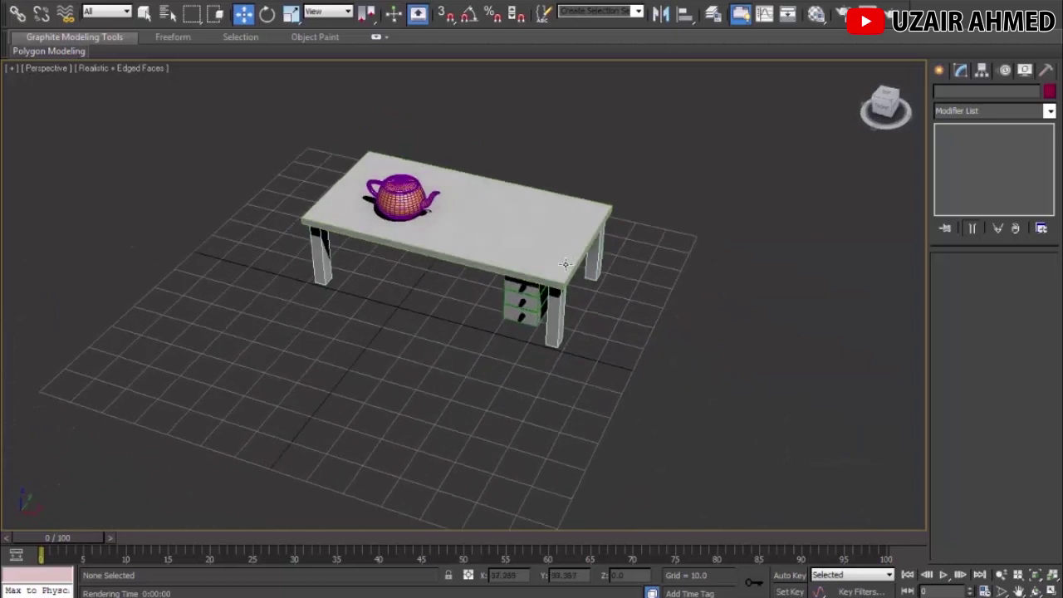
left_click(939, 71)
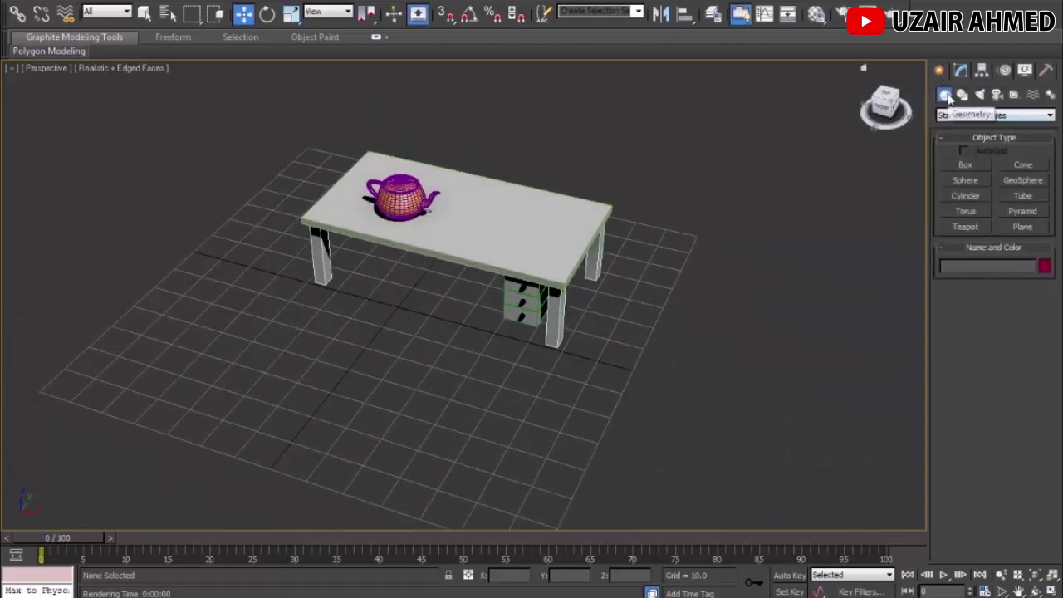
left_click(1018, 226)
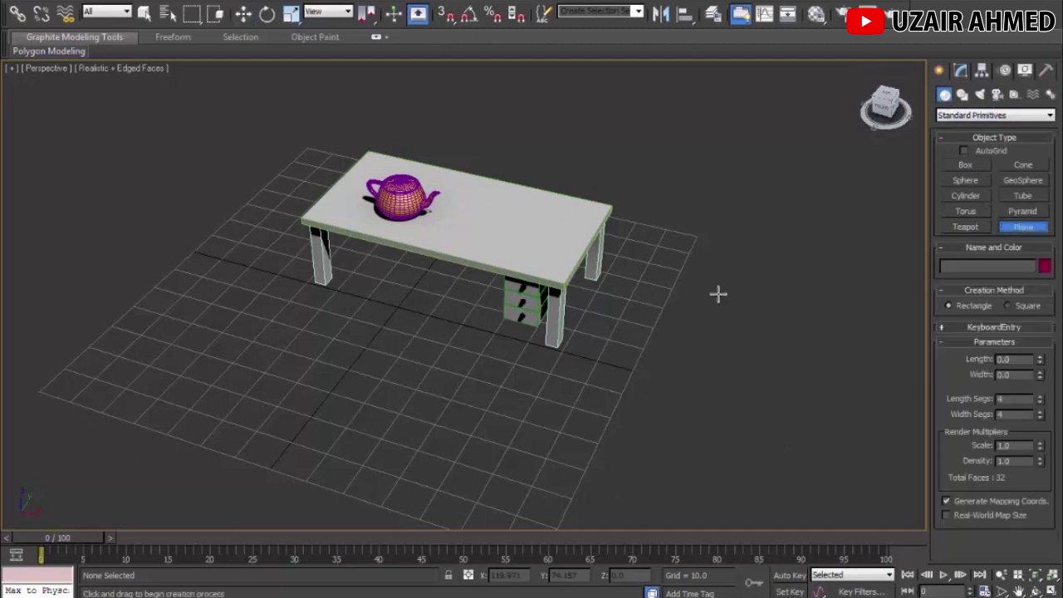
key("t")
scroll(493, 278, "down", 5)
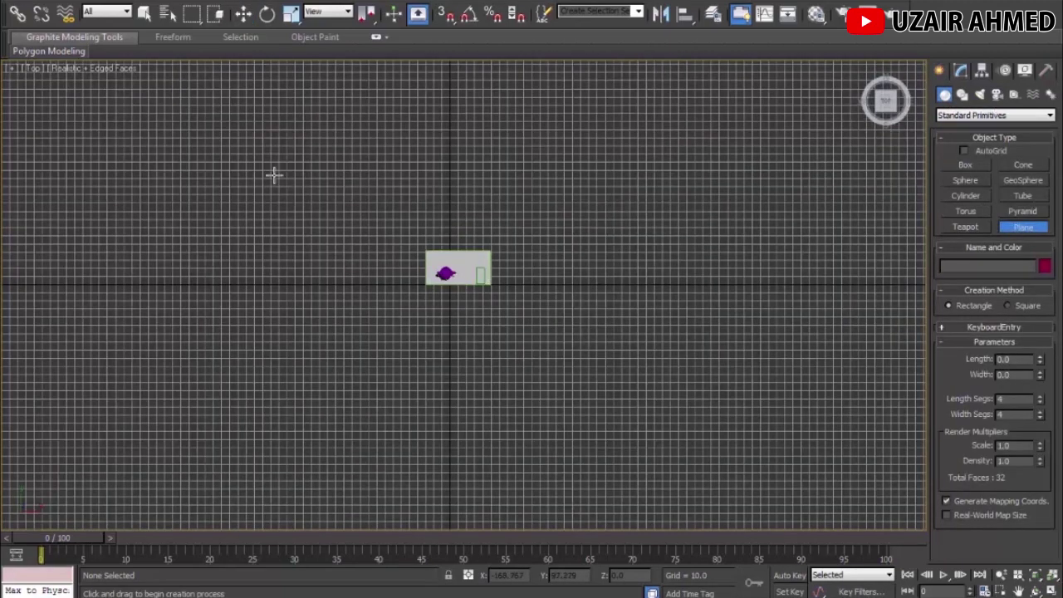
left_click_drag(261, 126, 706, 483)
key("p")
middle_click_drag(749, 348, 676, 257, "alt")
scroll(647, 261, "up", 4)
middle_click_drag(604, 259, 564, 280, "alt")
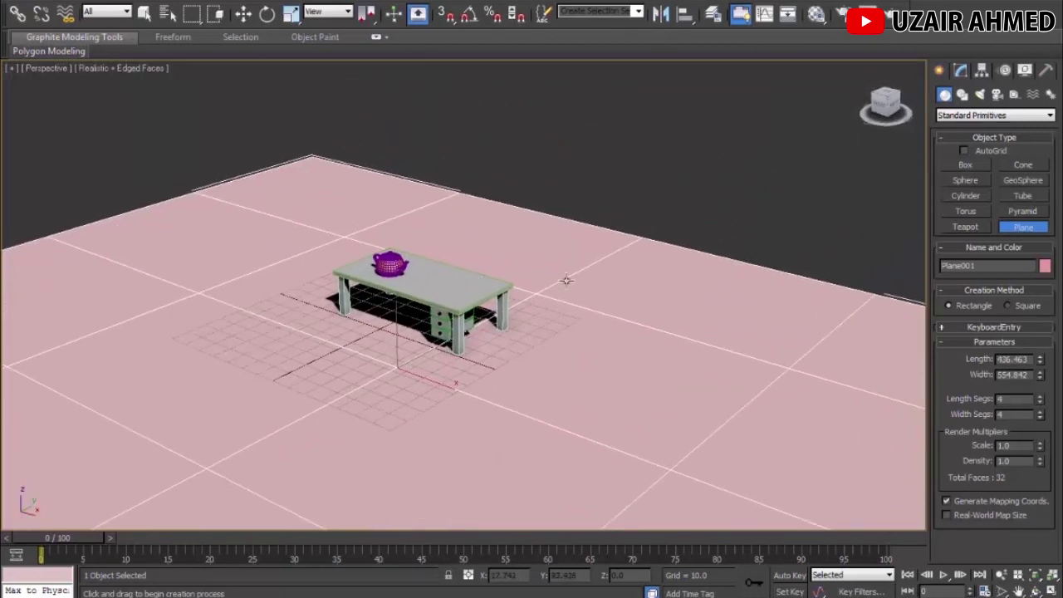
Step: Create a thin upright box about 165 wide and 104 high behind the table as a wall
left_click(966, 166)
middle_click_drag(493, 257, 375, 206, "alt")
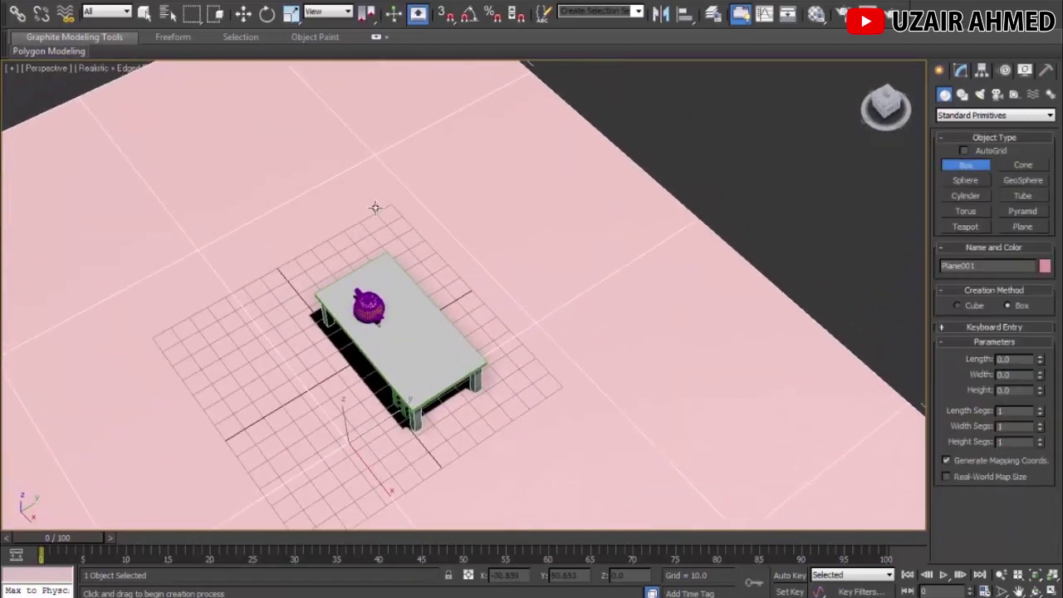
left_click_drag(390, 194, 602, 396)
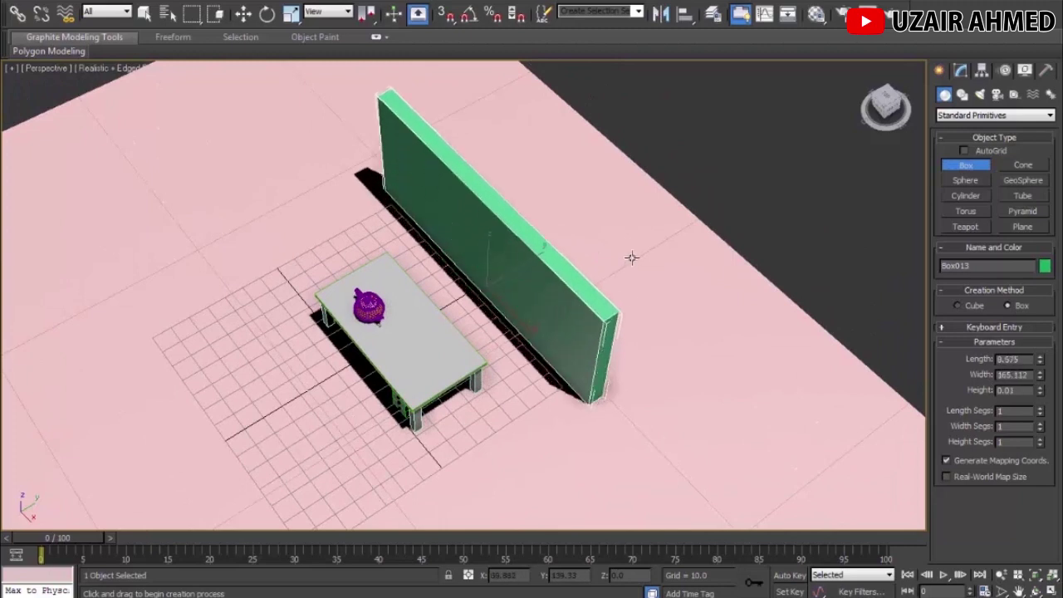
left_click(646, 201)
middle_click_drag(476, 372, 536, 315, "alt")
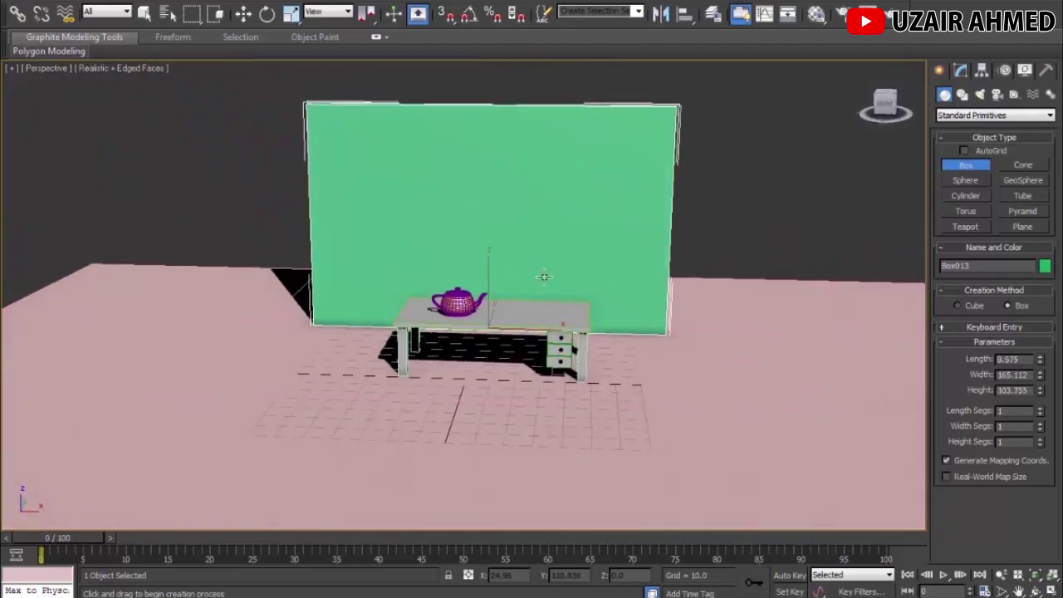
Step: Render the perspective view of the table with the floor and wall, and close the render
left_click(243, 14)
middle_click_drag(653, 272, 611, 278, "alt")
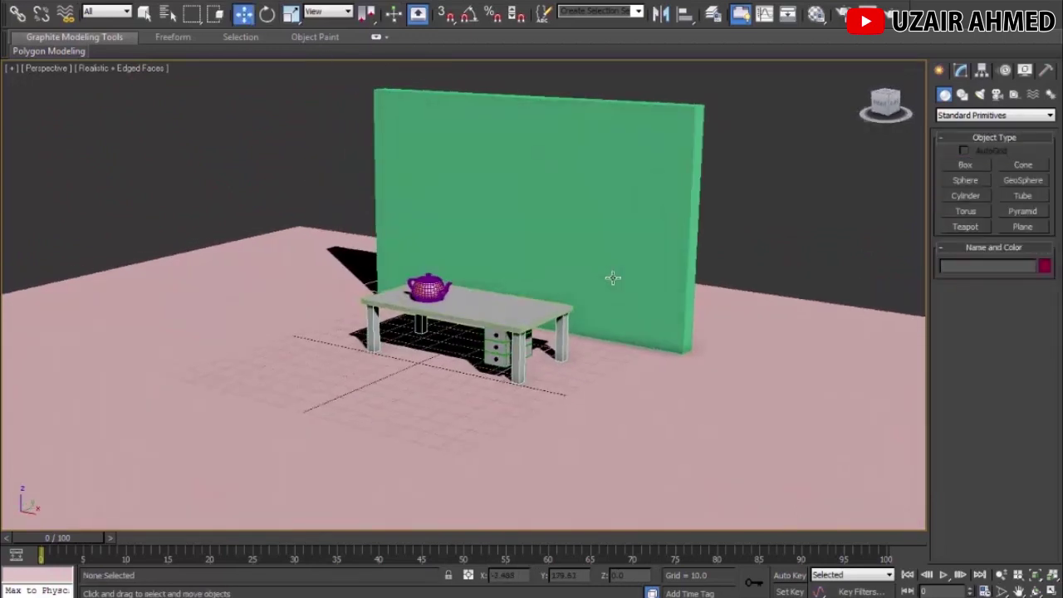
key("shift+q")
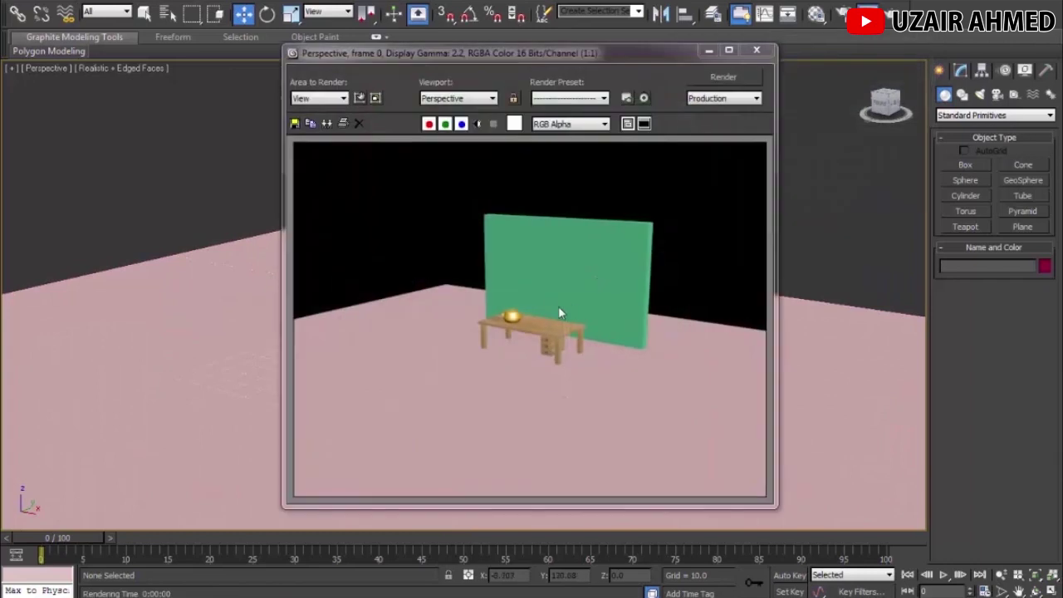
left_click(756, 50)
Step: Select the wall and add a bitmap to the diffuse channel of the third material sample
left_click(629, 190)
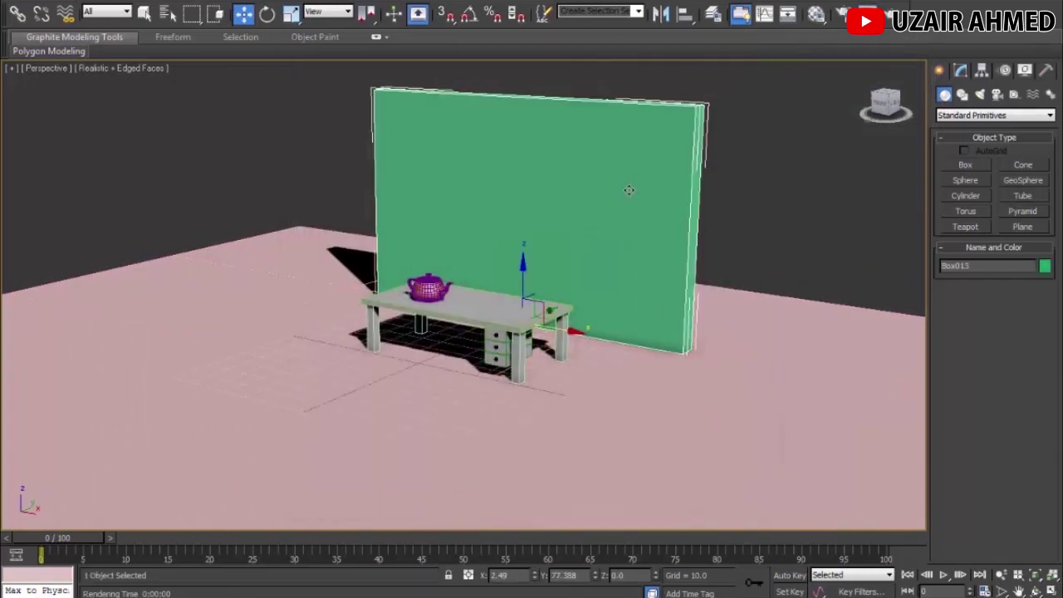
key("m")
left_click(286, 104)
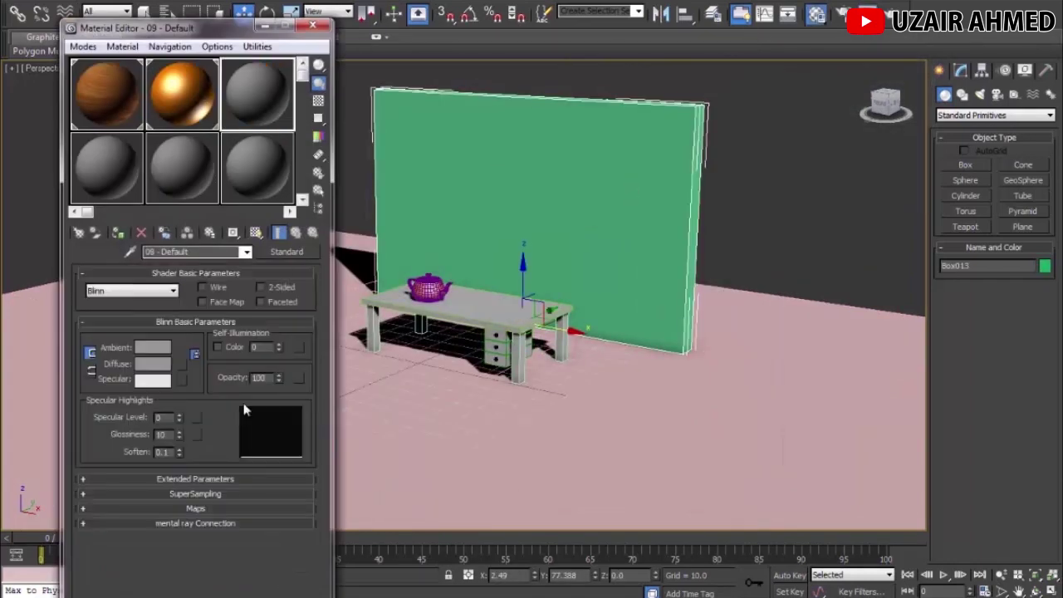
left_click(181, 364)
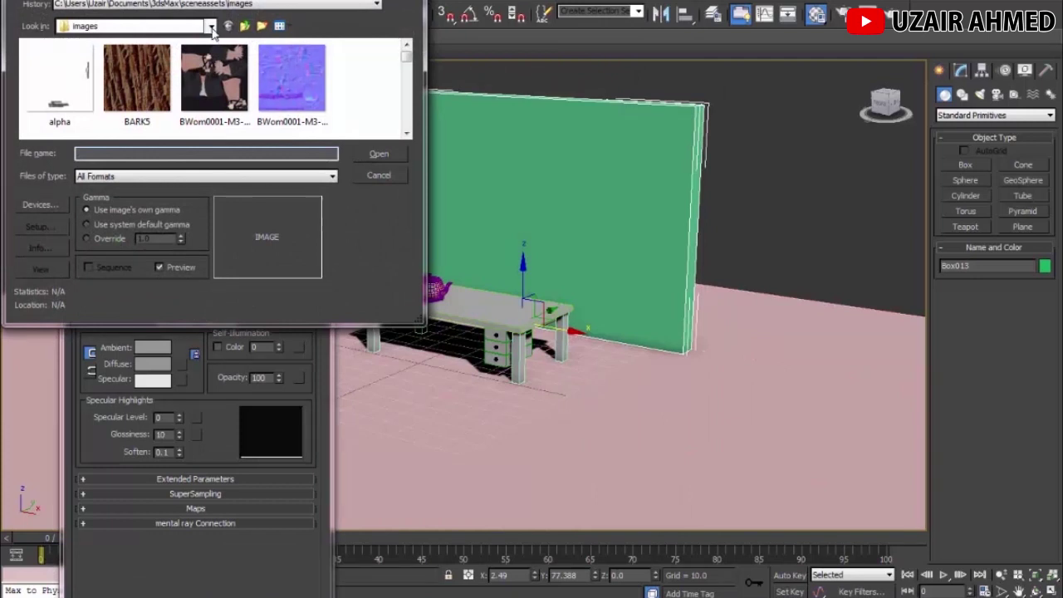
left_click(212, 27)
left_click(91, 74)
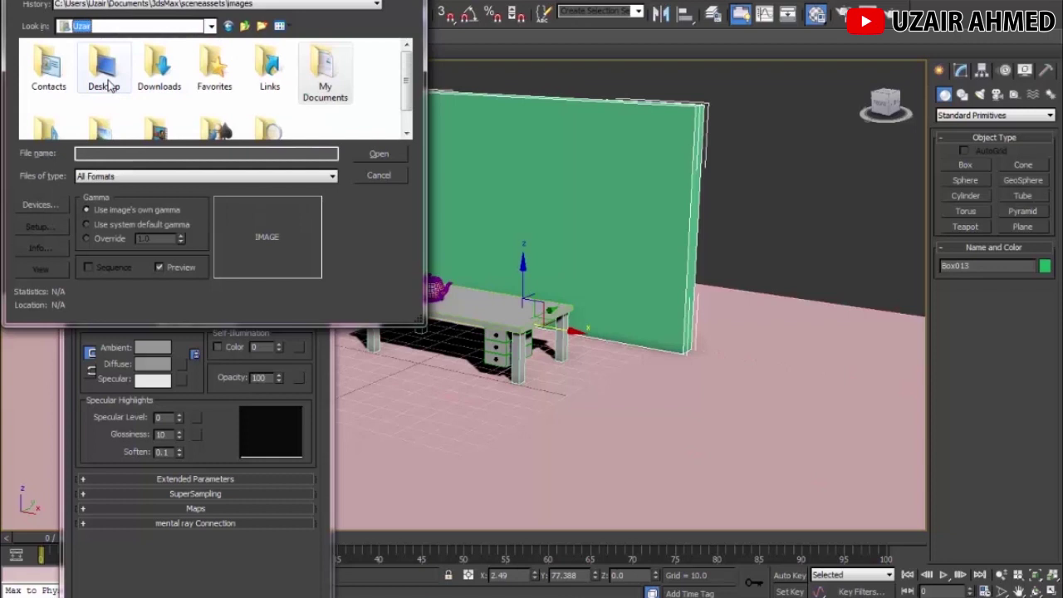
double_click(163, 71)
key("BackSpace")
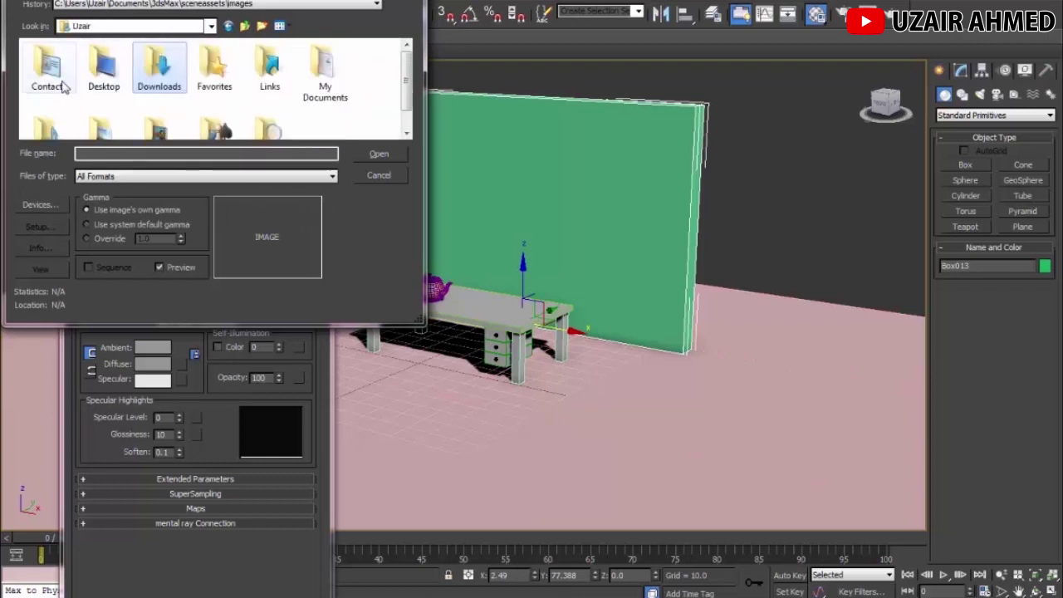
double_click(320, 74)
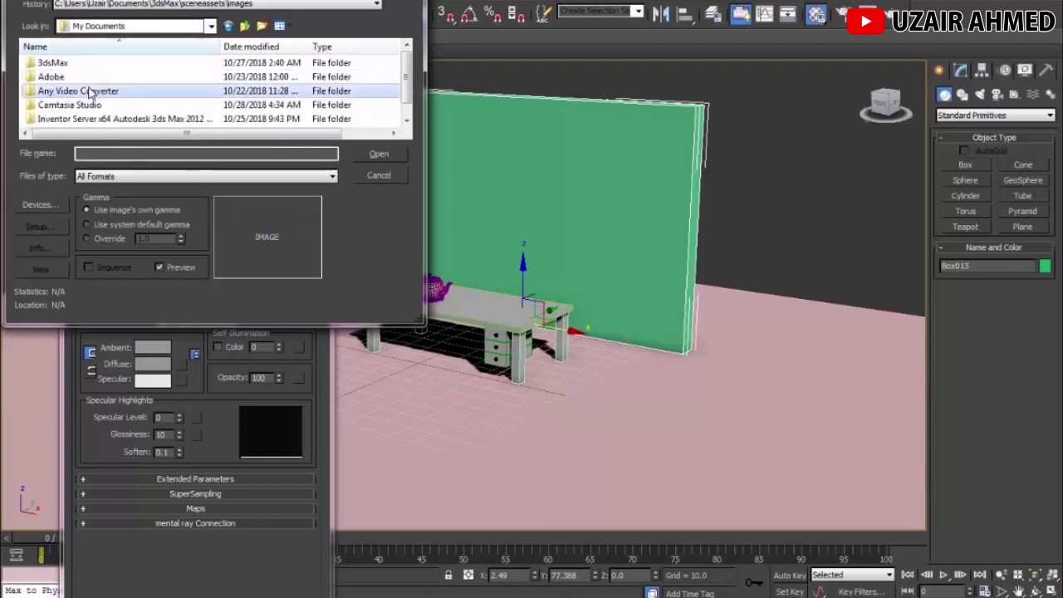
scroll(90, 93, "down", 1)
Step: Load the patterned image 15.jpg from the Pictures library as the wall material's diffuse bitmap
left_click(212, 26)
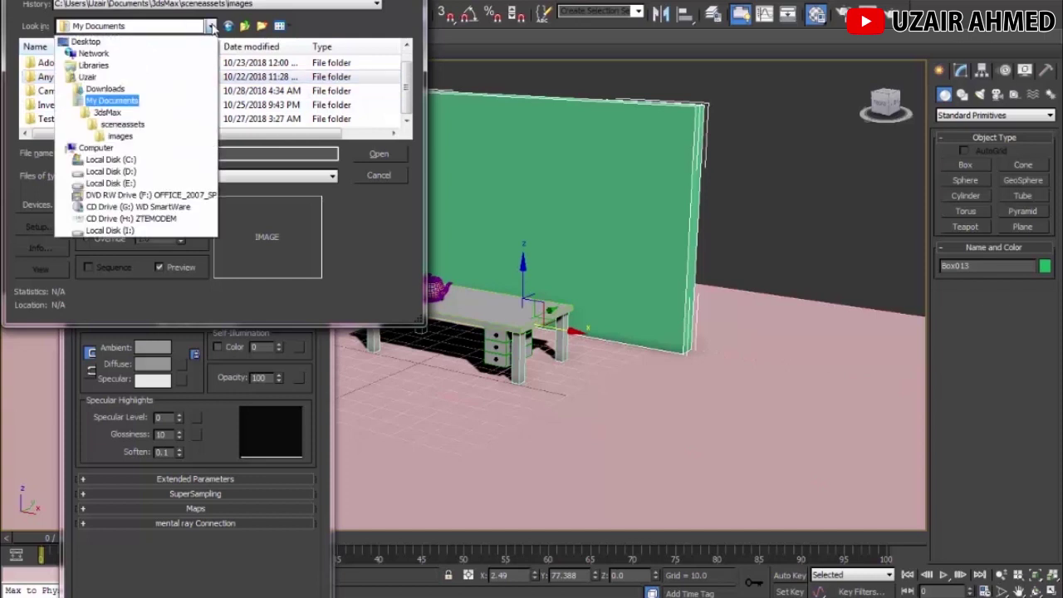
left_click(80, 65)
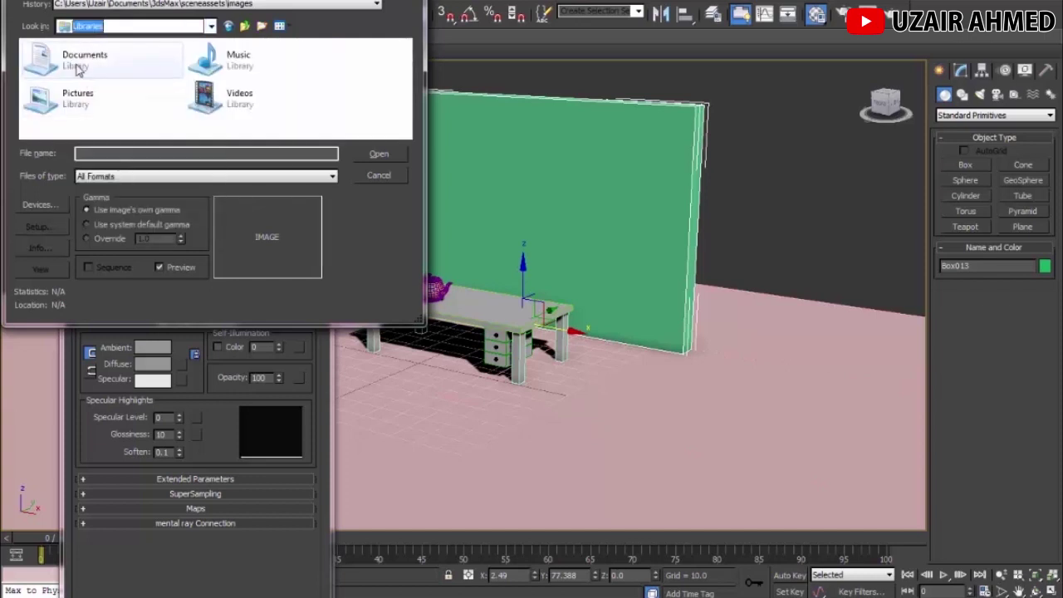
double_click(77, 97)
left_click(288, 86)
scroll(287, 88, "down", 1)
scroll(287, 87, "up", 1)
double_click(214, 83)
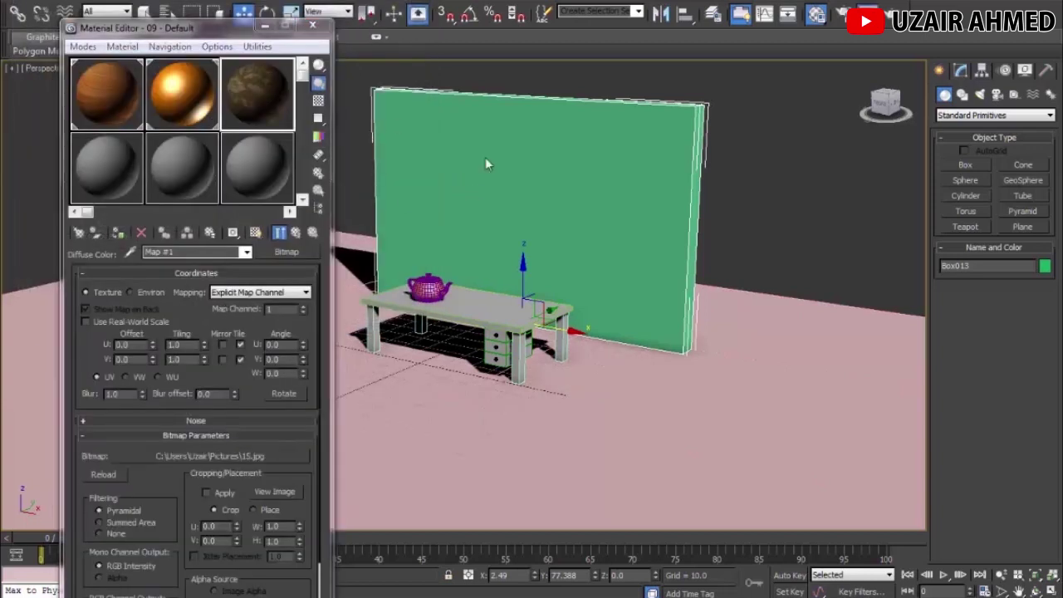
Step: Assign the patterned material to the selected wall, render the scene and close the render
key("shift+q")
left_click(757, 50)
left_click(118, 233)
key("shift+q")
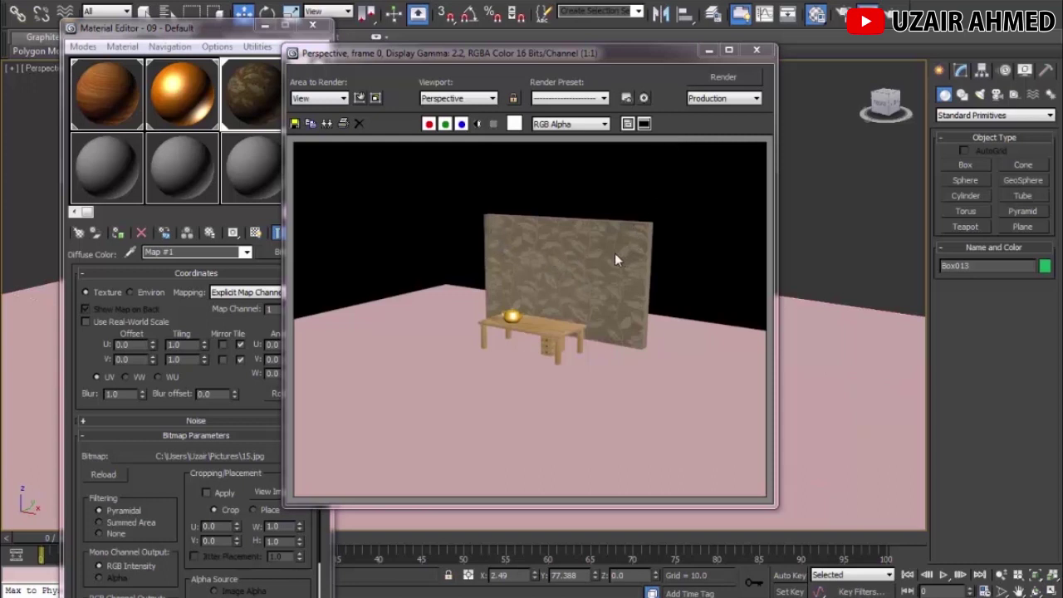
left_click(756, 50)
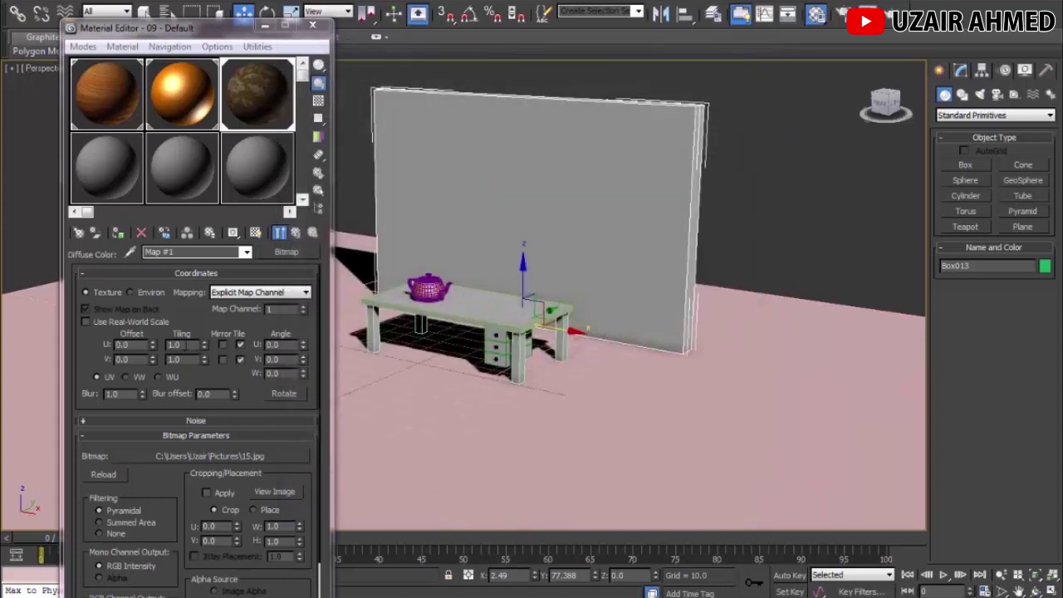
Step: Set the wall texture's U and V tiling to 10, render the scene with the wall deselected, and close the render
left_click(178, 344)
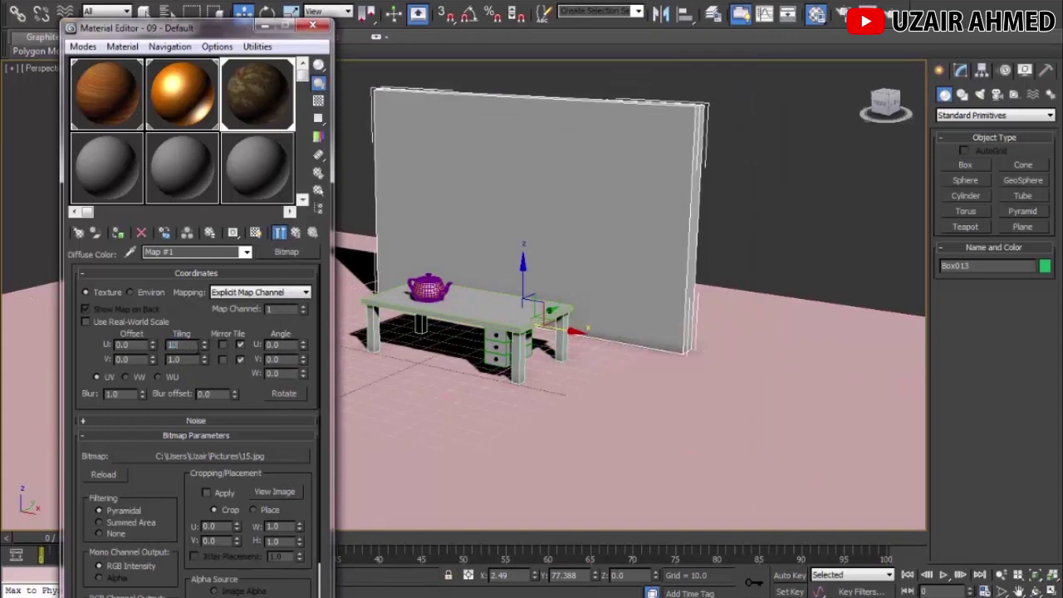
key("Tab")
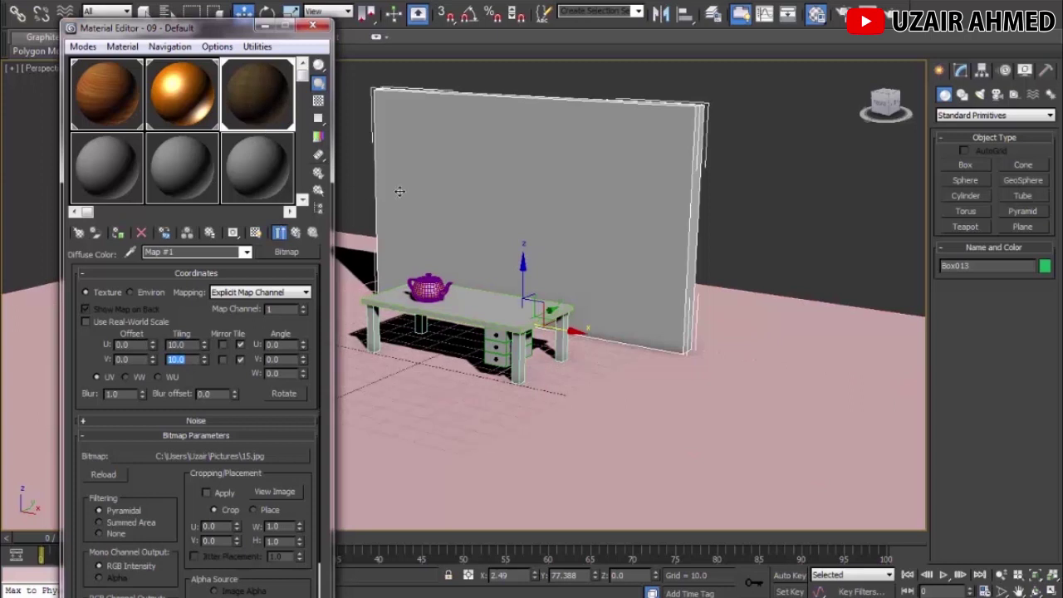
left_click(766, 133)
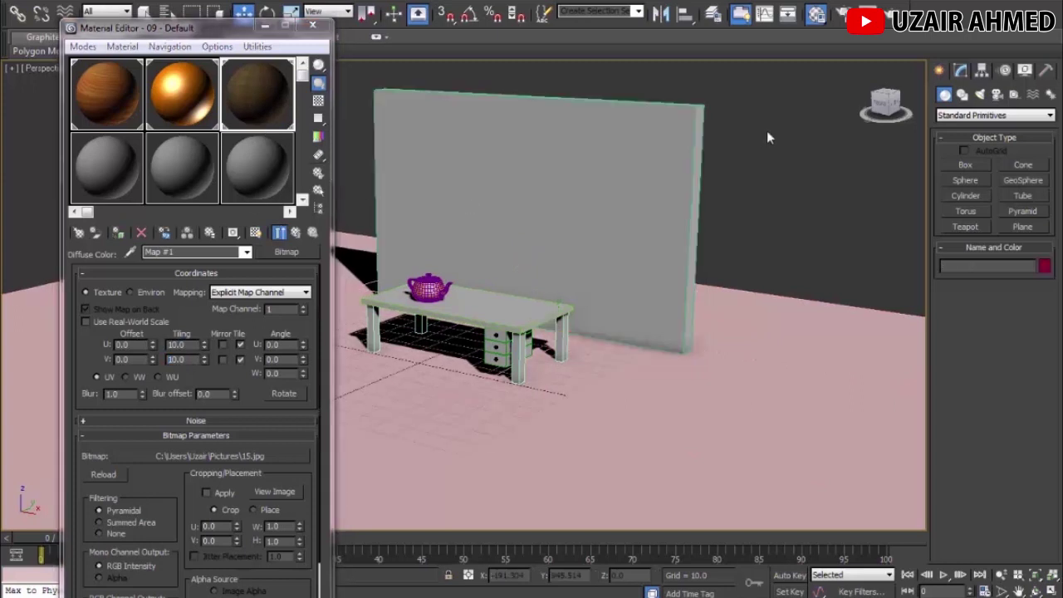
key("shift+q")
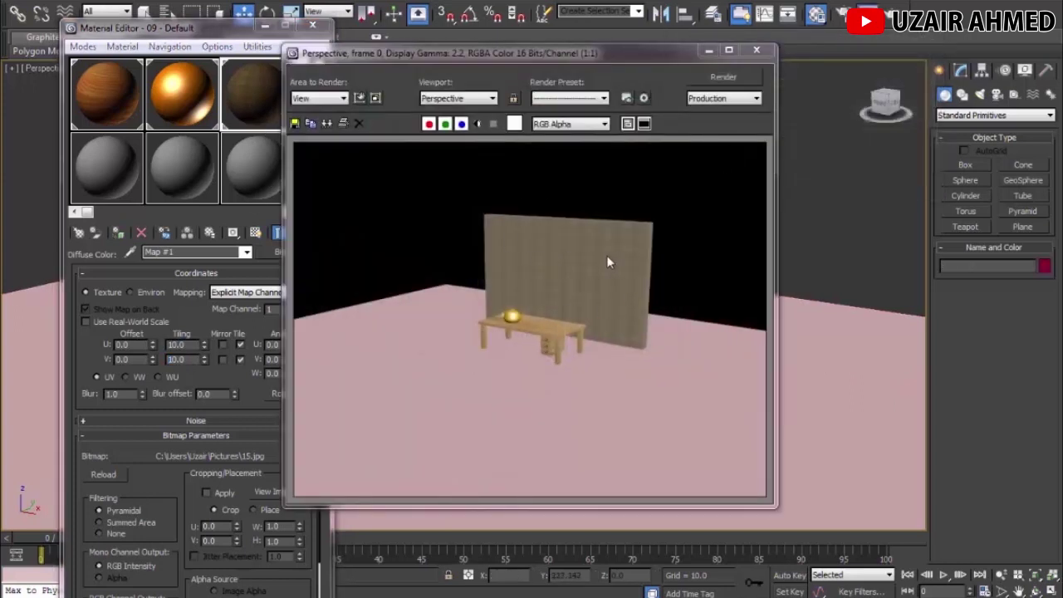
left_click(756, 51)
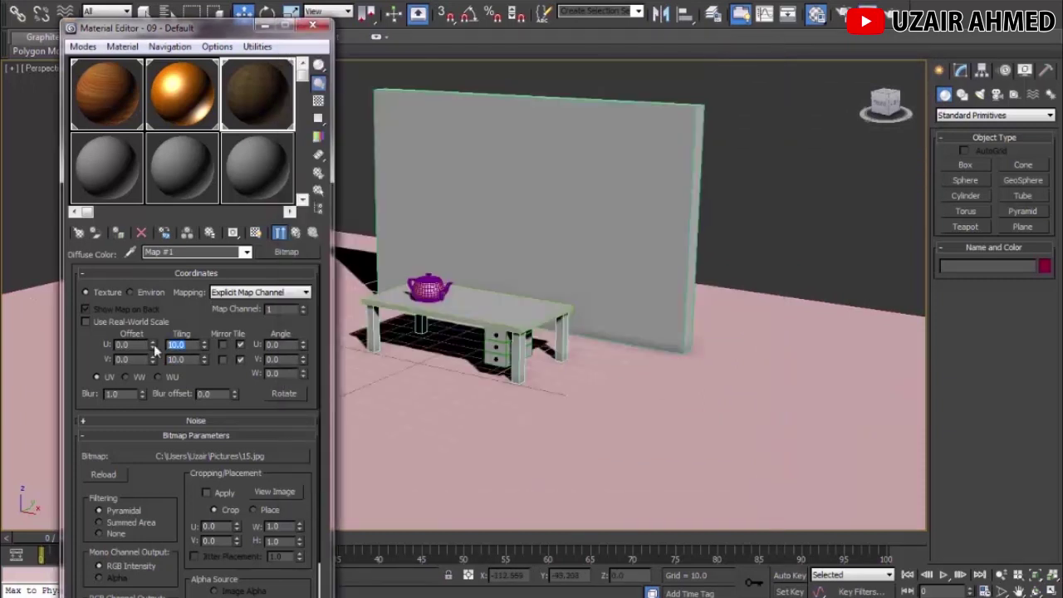
Step: Set the wall texture's U and V tiling to 5, render the scene and close the render
type("5")
key("Tab")
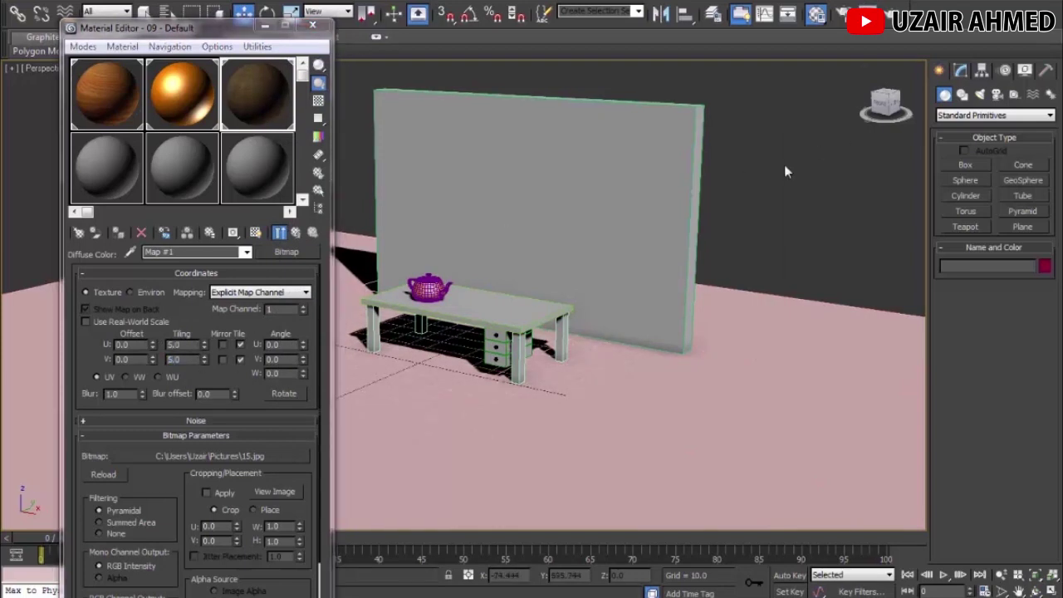
key("shift+q")
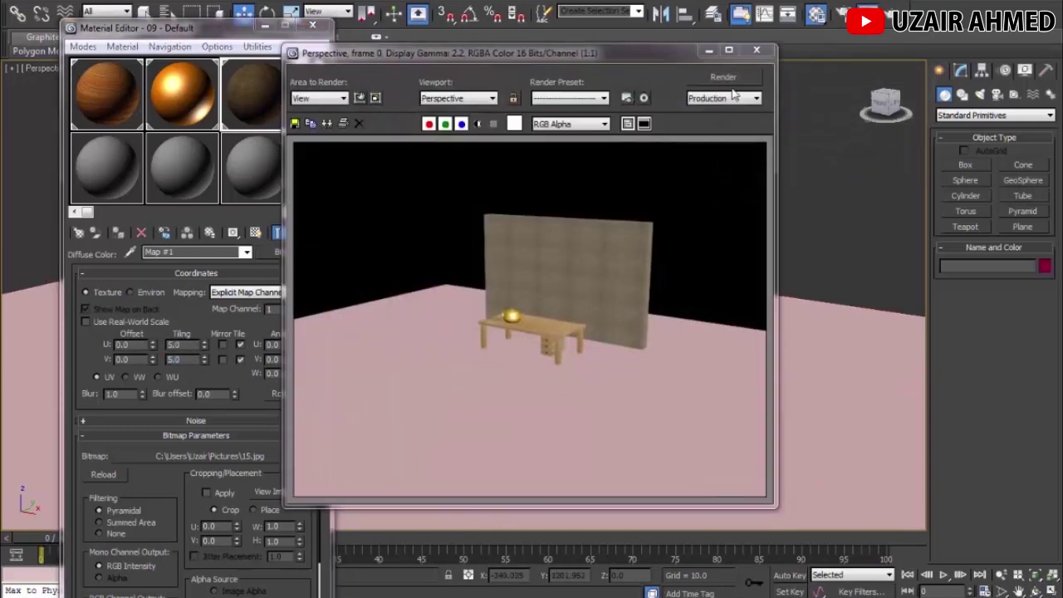
left_click(756, 50)
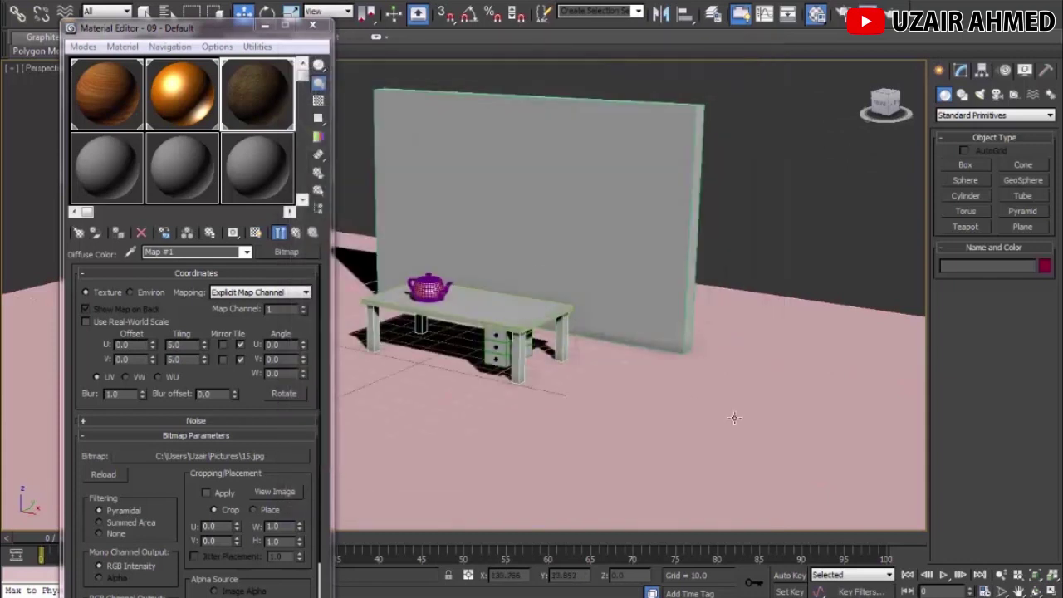
Step: Select the floor plane and load stone-tan.jpg as the diffuse bitmap of the fourth material sample
left_click(729, 428)
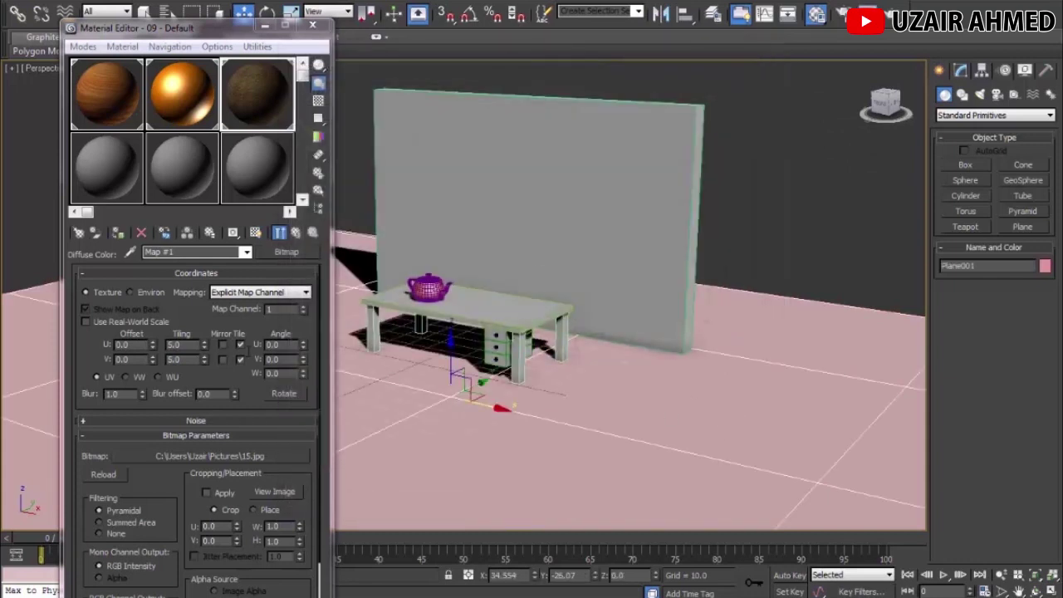
left_click(118, 167)
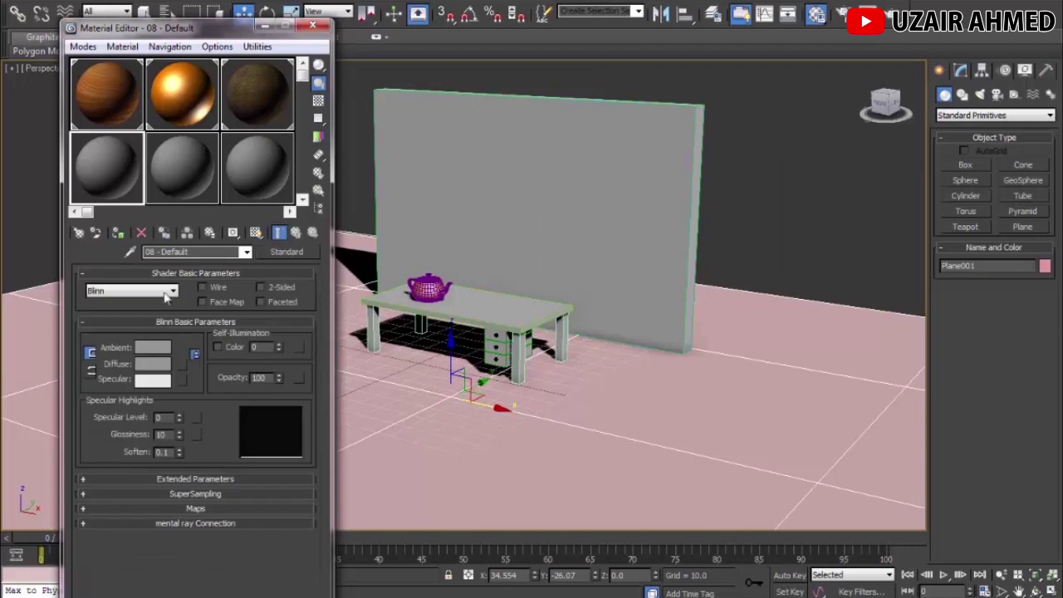
left_click(181, 364)
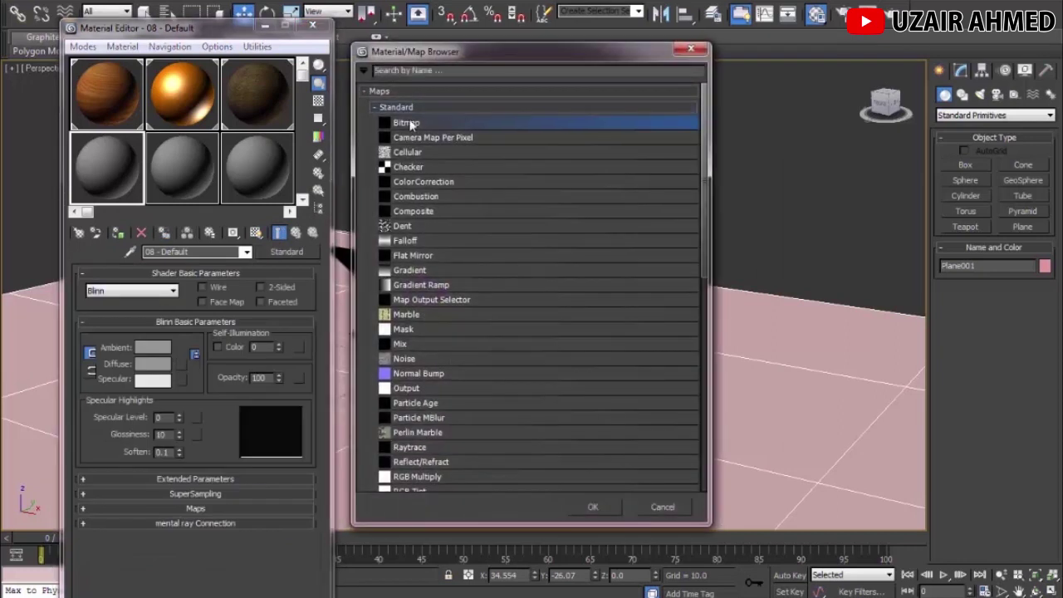
double_click(396, 121)
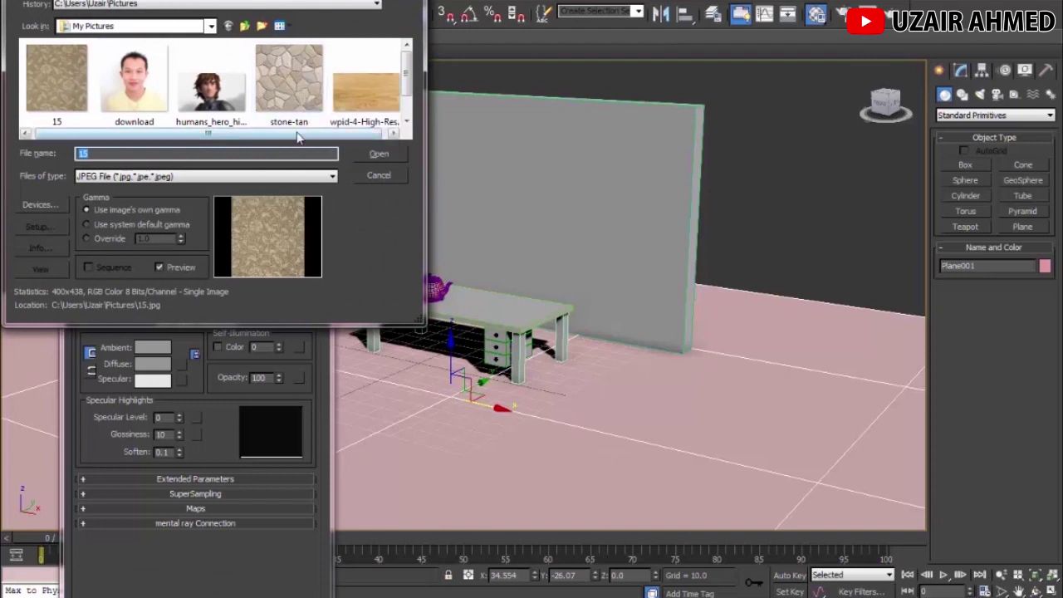
double_click(297, 98)
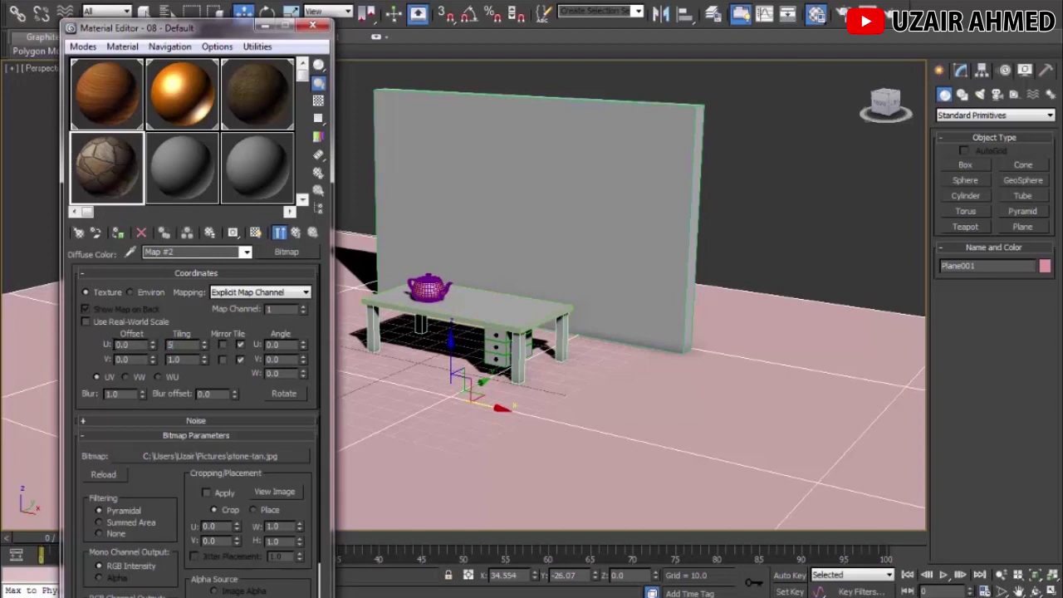
Step: Set the stone texture's U and V tiling to 5
key("Tab")
type("5")
key("Return")
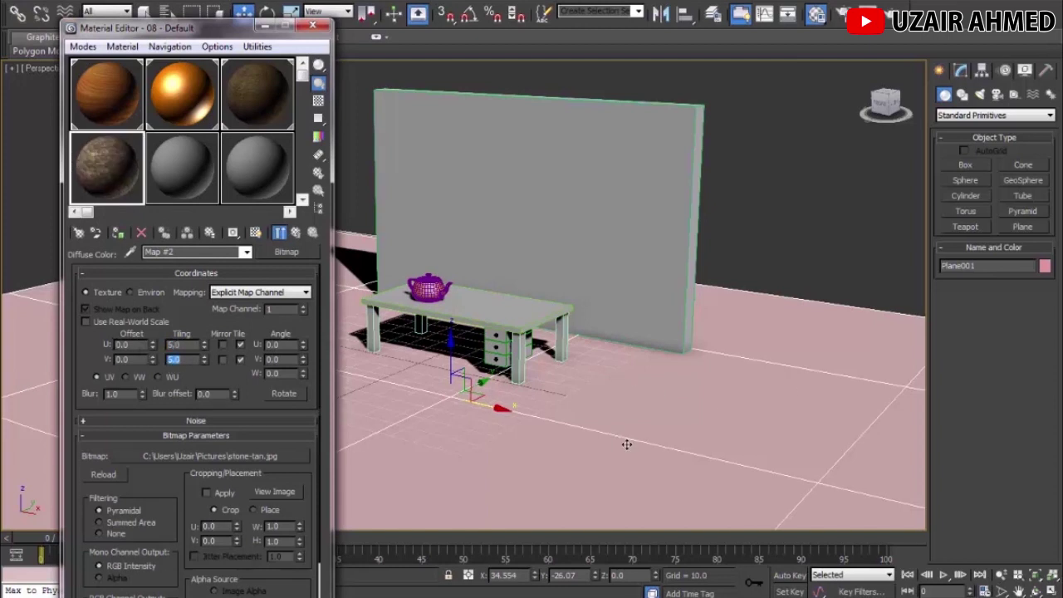
Step: Assign the stone material to the floor plane, replacing the same-named scene material, render the scene, and close the render and Material Editor
left_click(117, 233)
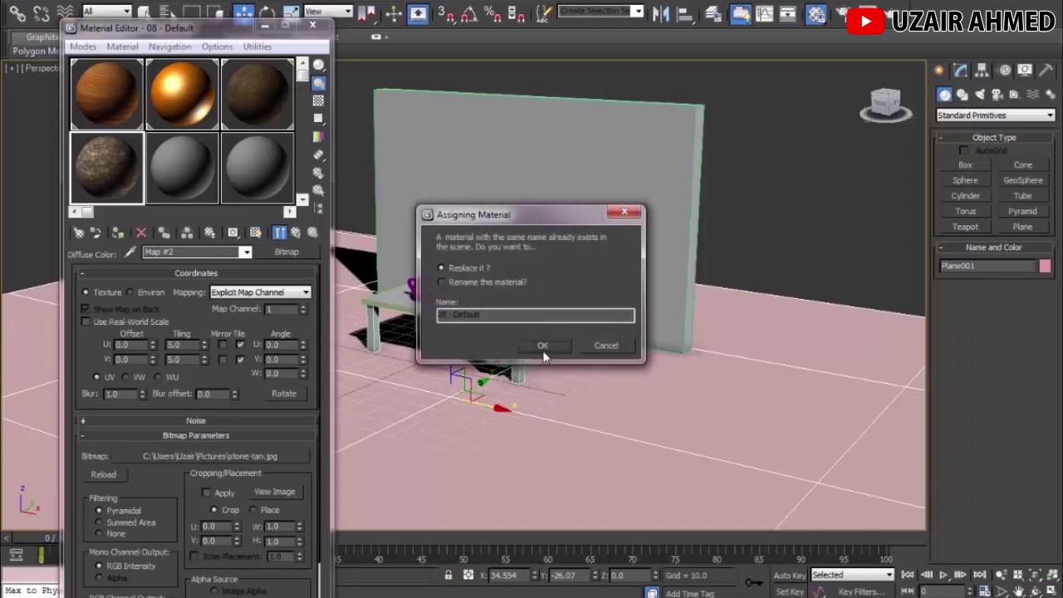
left_click(542, 347)
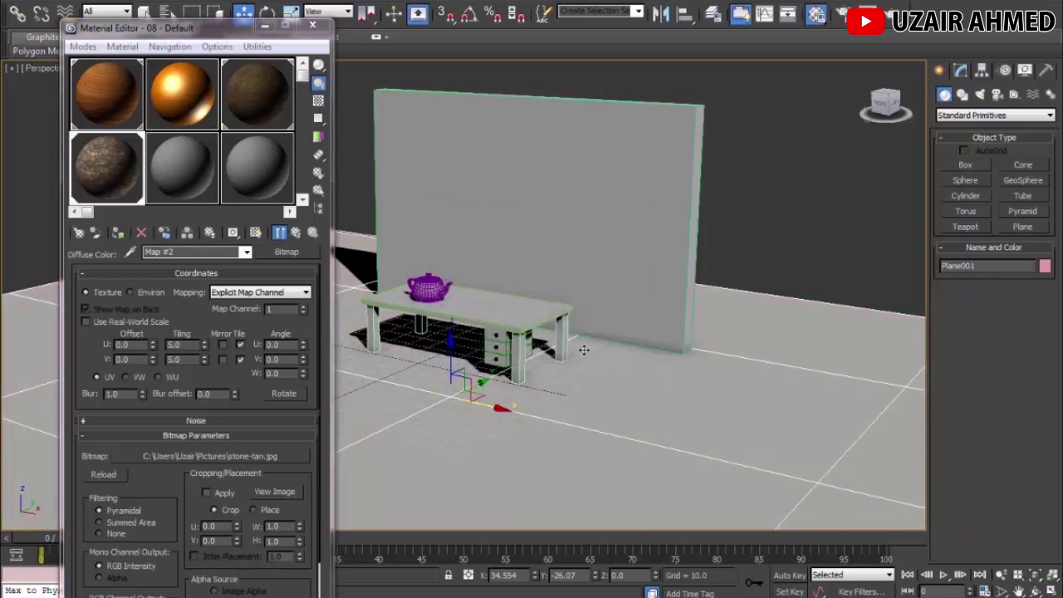
key("shift+q")
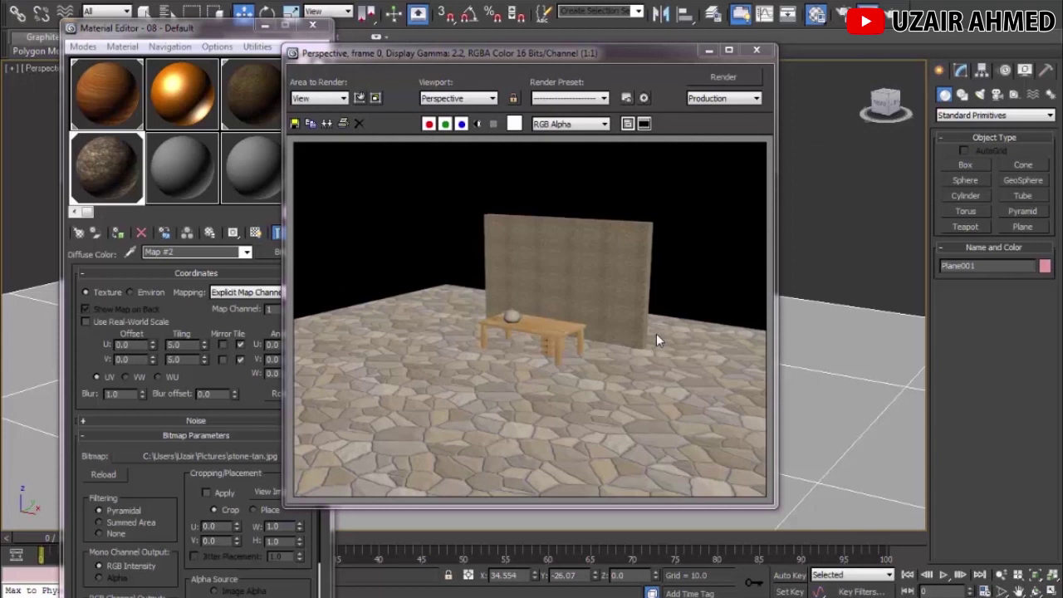
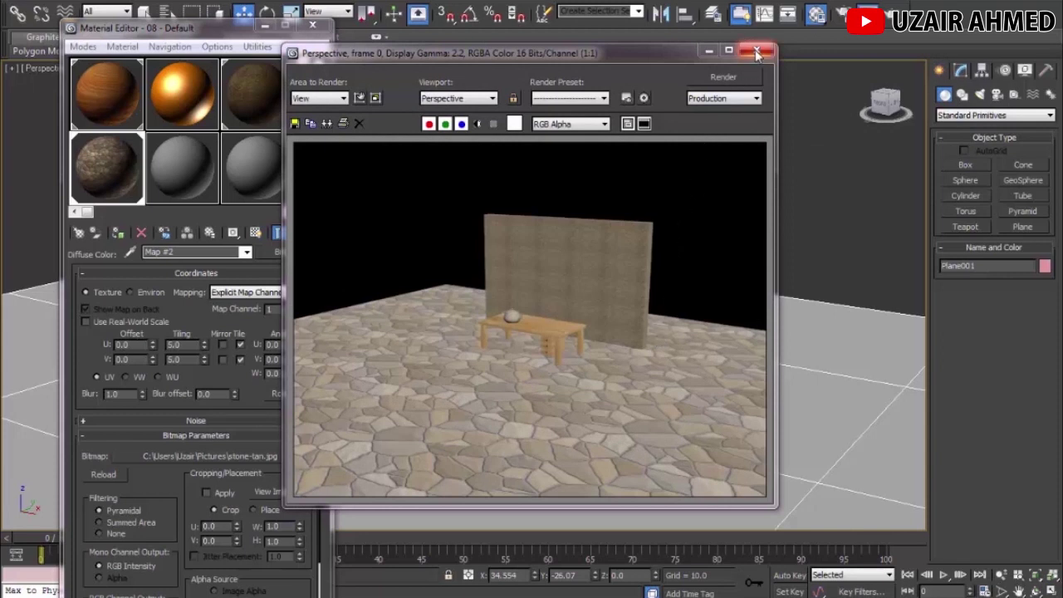
left_click(755, 52)
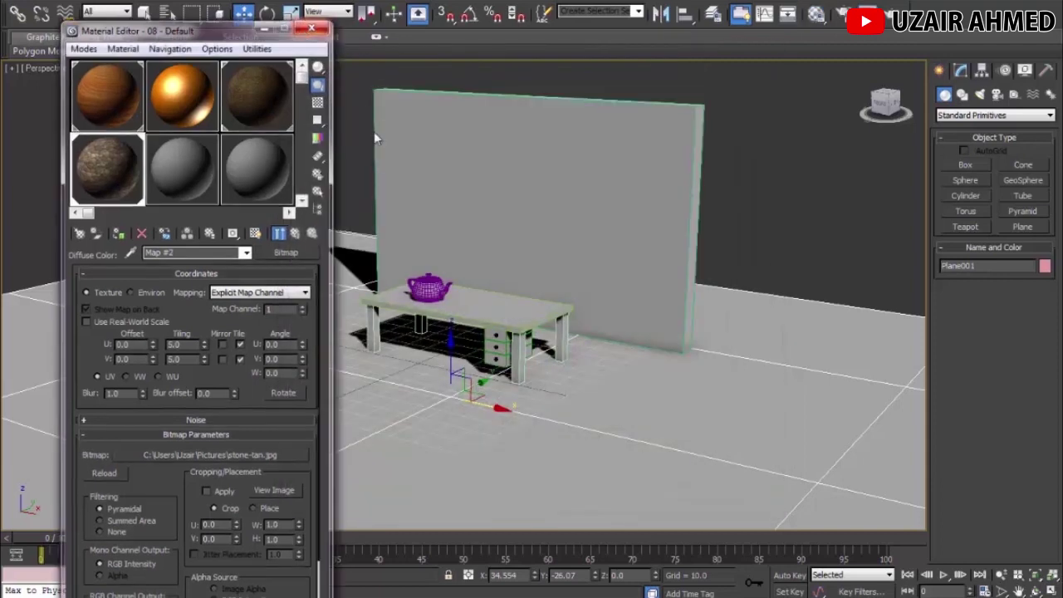
left_click(311, 29)
Step: In the left view, place a Standard Target Spot light high in front of the table, aimed near the teapot from about 141 units away
mouse_move(465, 249)
middle_mouse_down("alt")
mouse_move(487, 244)
mouse_move(482, 206)
mouse_move(456, 216)
mouse_move(500, 242)
mouse_move(523, 247)
mouse_move(542, 221)
mouse_move(473, 235)
middle_mouse_up("alt")
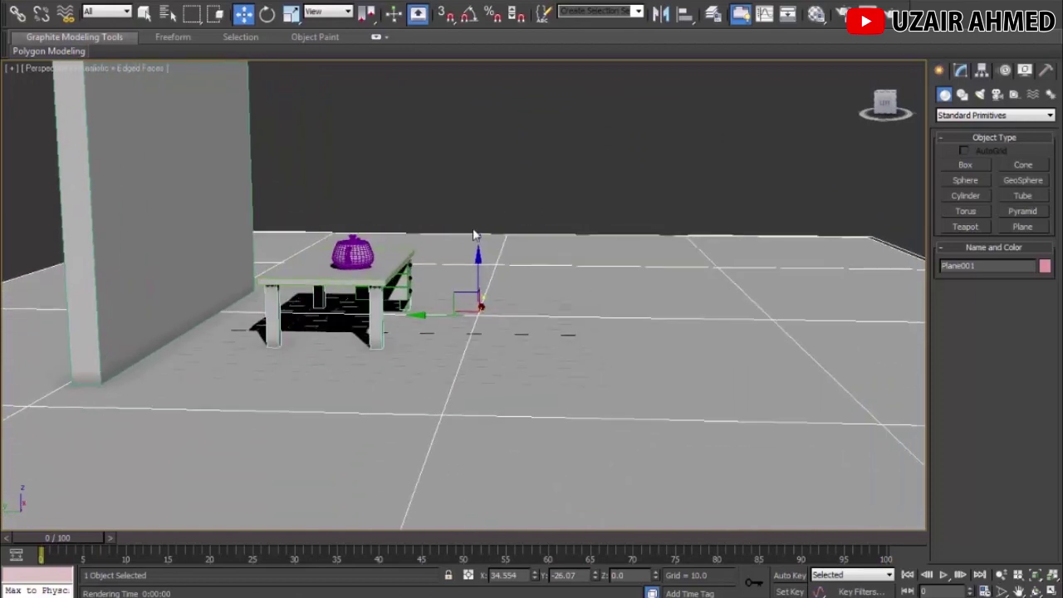
left_click(979, 95)
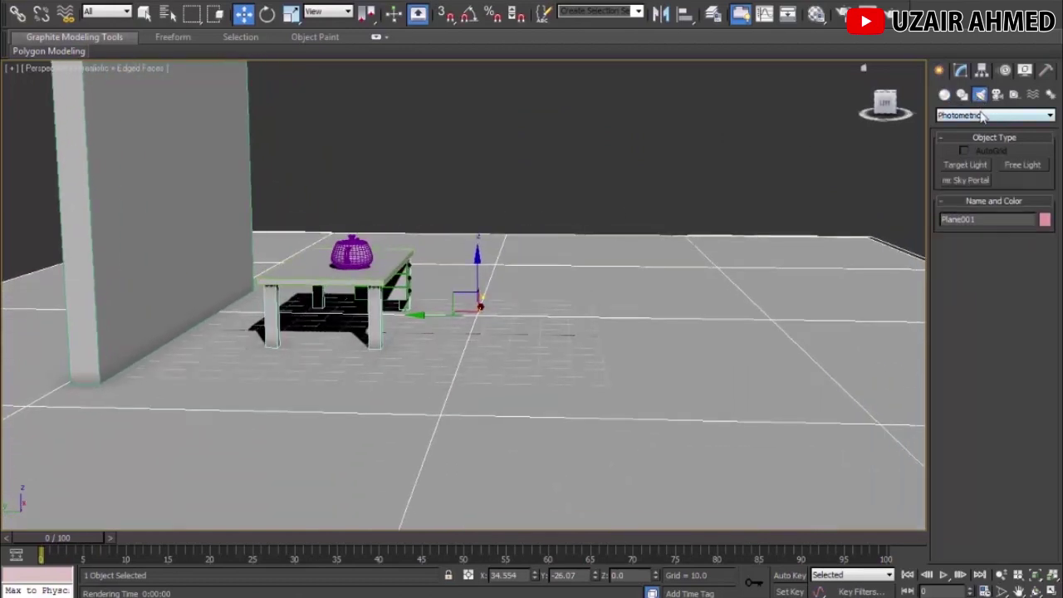
left_click(982, 116)
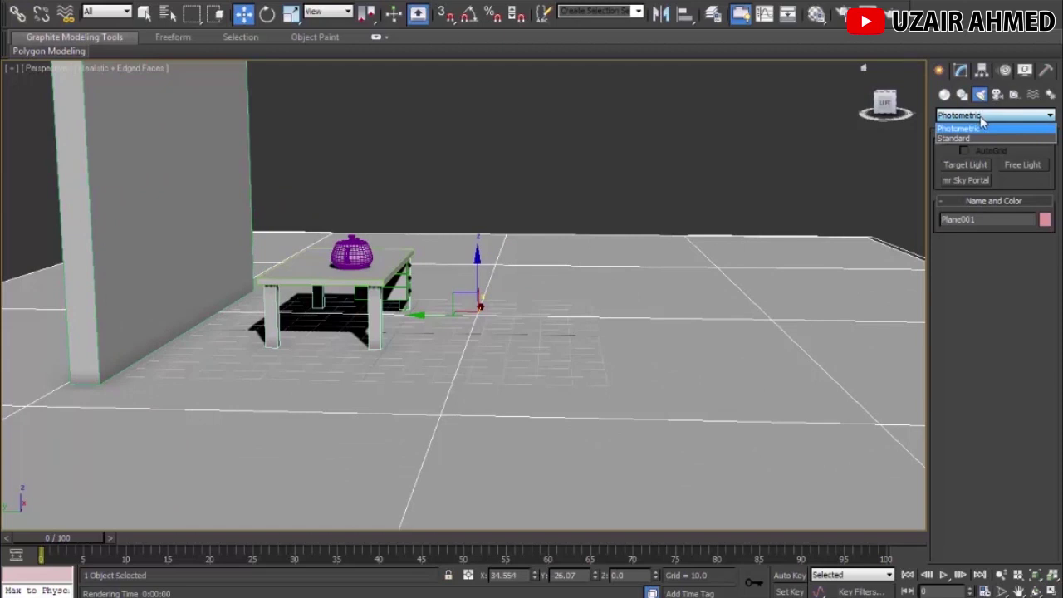
left_click(963, 137)
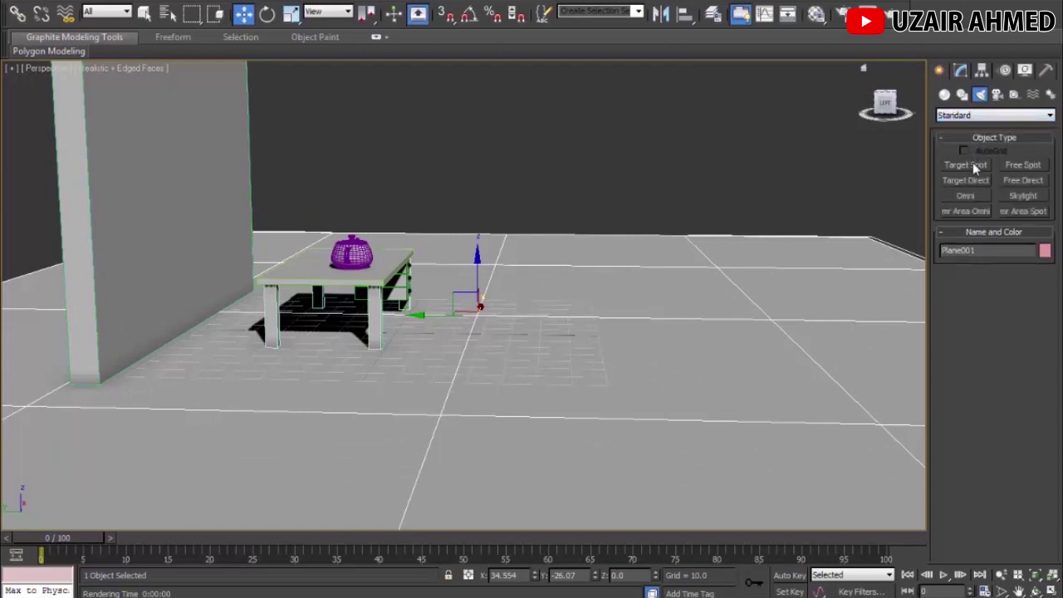
left_click(967, 165)
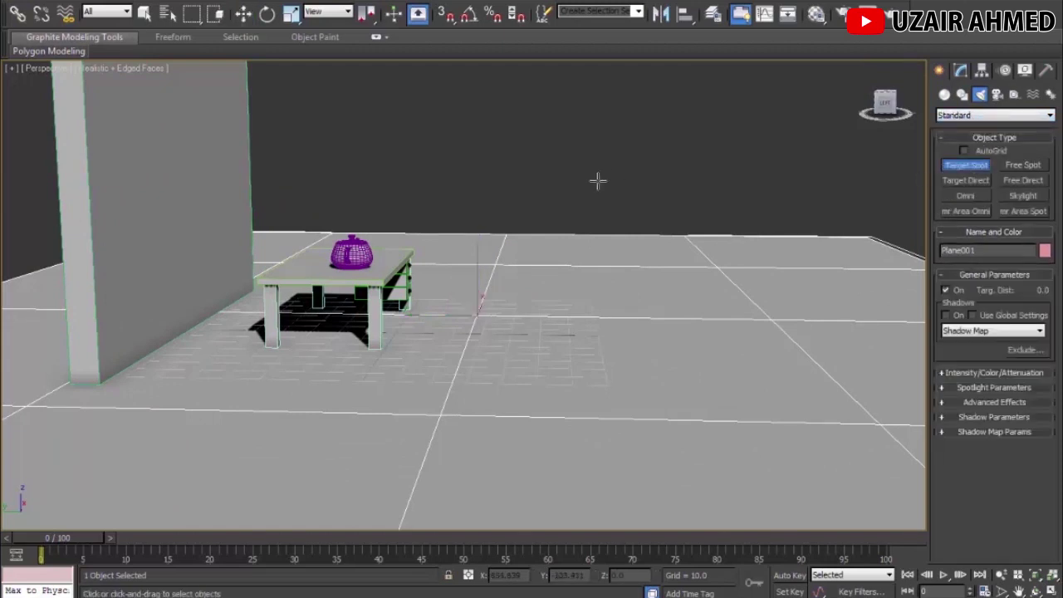
key("l")
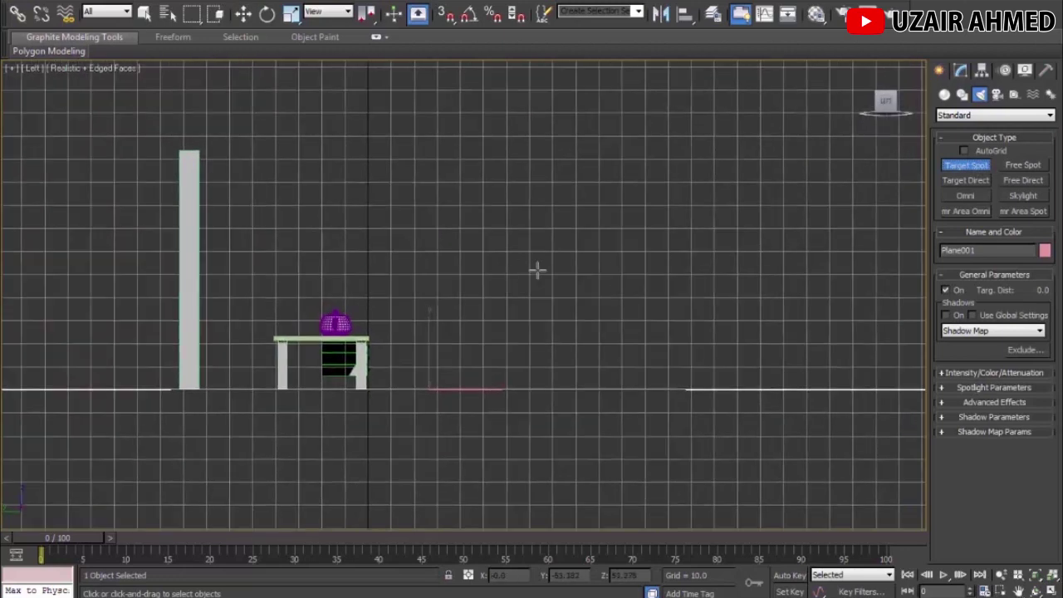
left_click_drag(676, 230, 368, 320)
Step: Render a closer perspective view of the spotlit table and close the render
key("p")
mouse_move(593, 253)
middle_mouse_down("alt")
mouse_move(622, 266)
mouse_move(494, 279)
mouse_move(524, 275)
middle_mouse_up("alt")
scroll(465, 277, "up", 3)
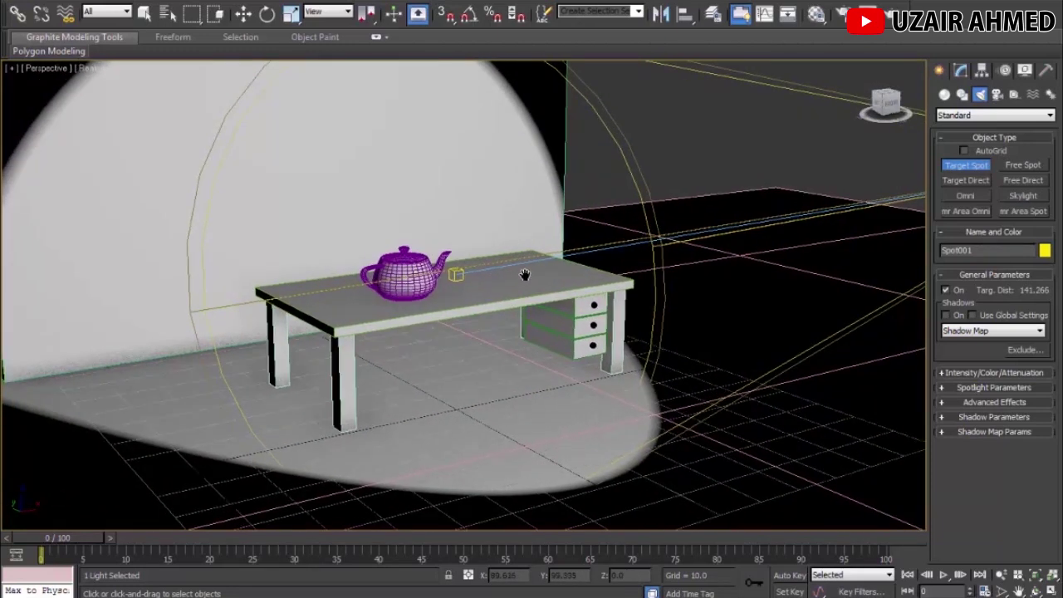
key("shift+q")
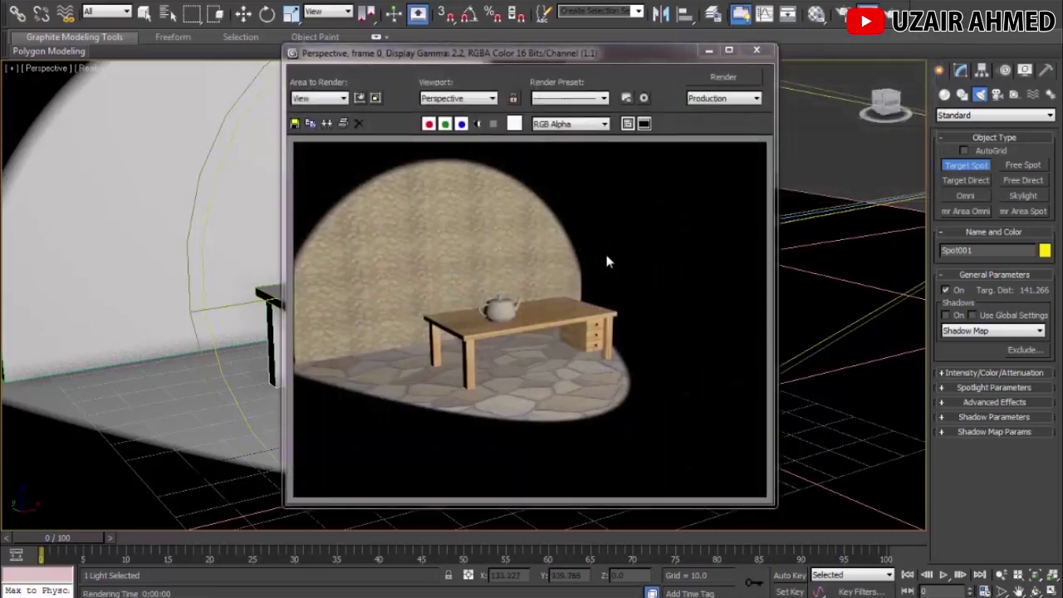
left_click(755, 53)
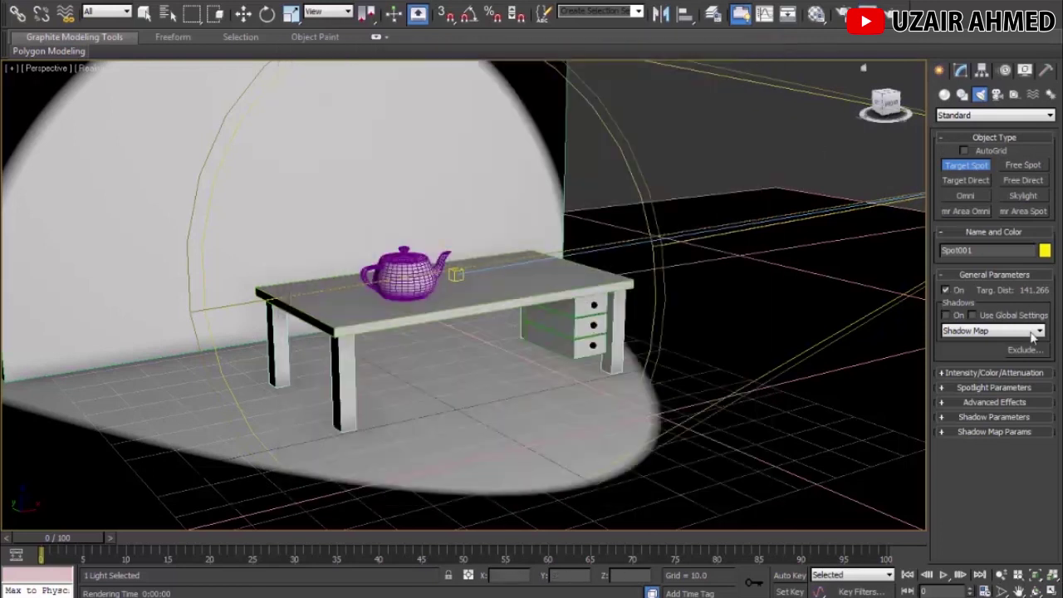
Step: Turn on the spotlight's shadows as Shadow Map and set its intensity multiplier to 0.8
left_click(945, 315)
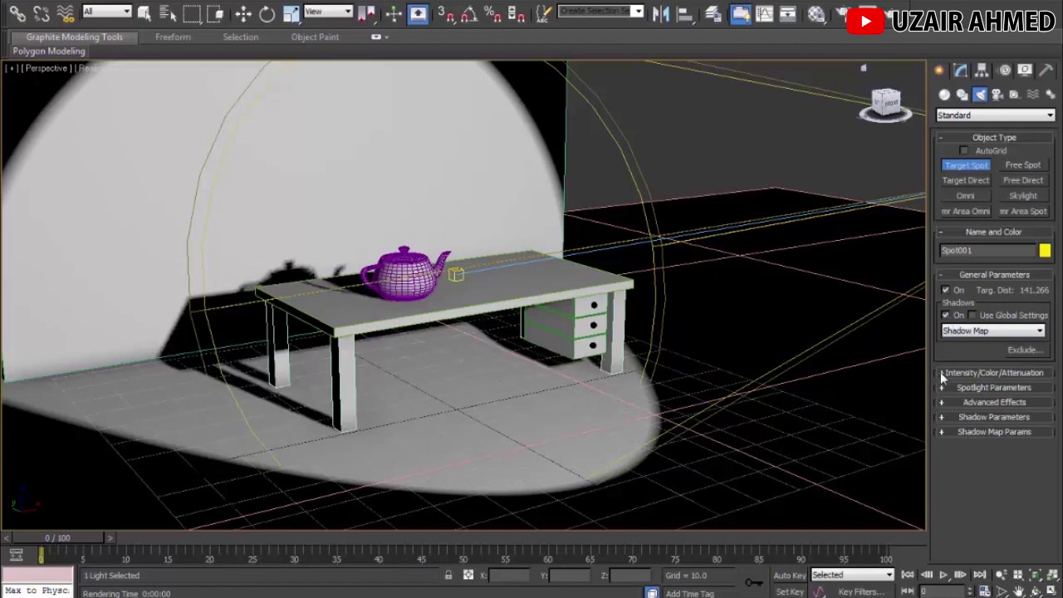
left_click(942, 373)
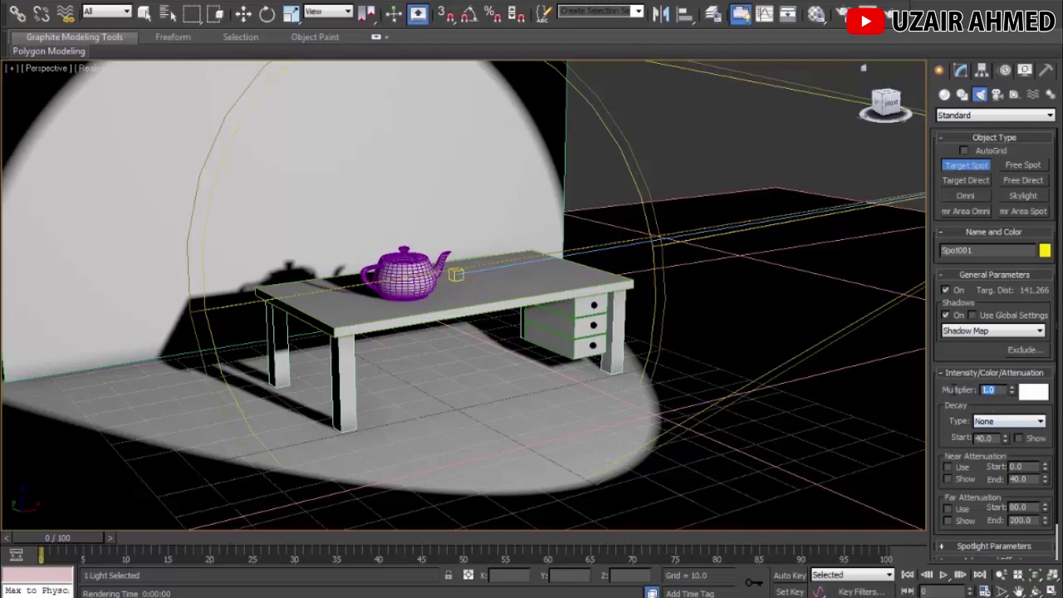
key("Return")
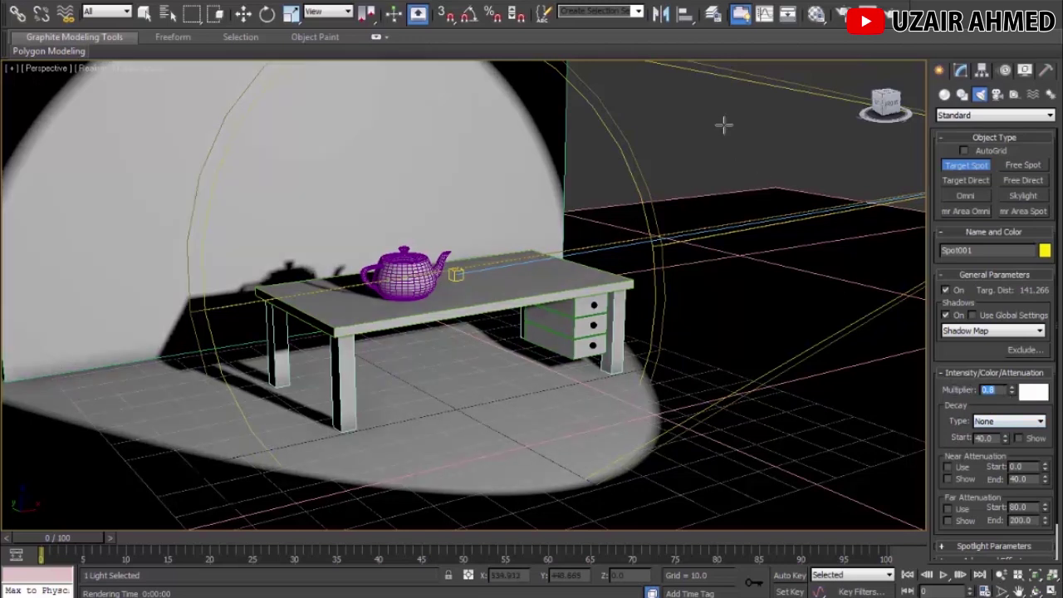
Step: Leave light creation, deselect the spotlight, render the scene with shadows and close the render
left_click(944, 94)
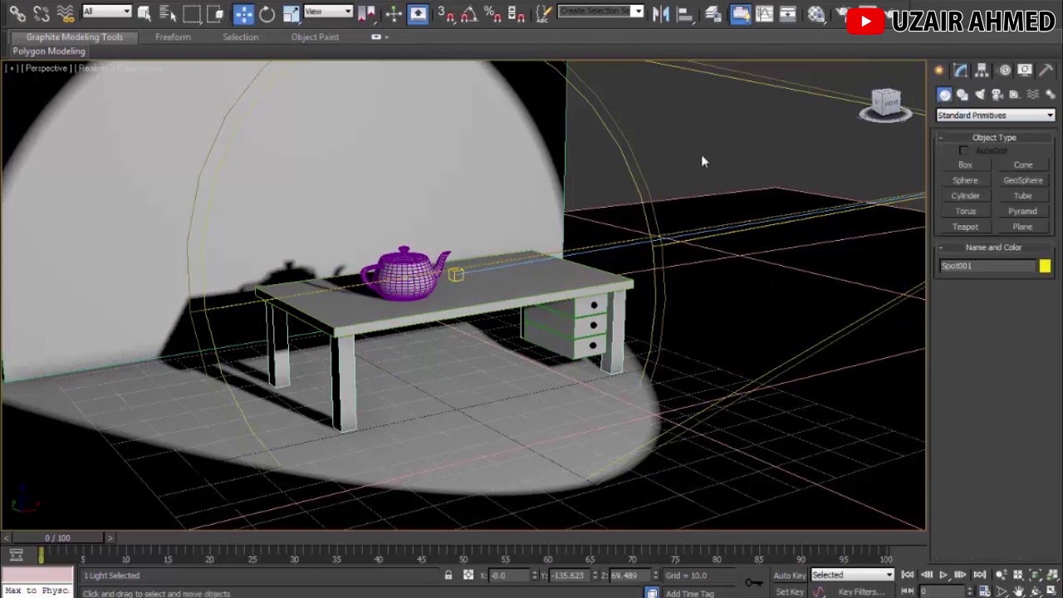
left_click(241, 15)
left_click(666, 107)
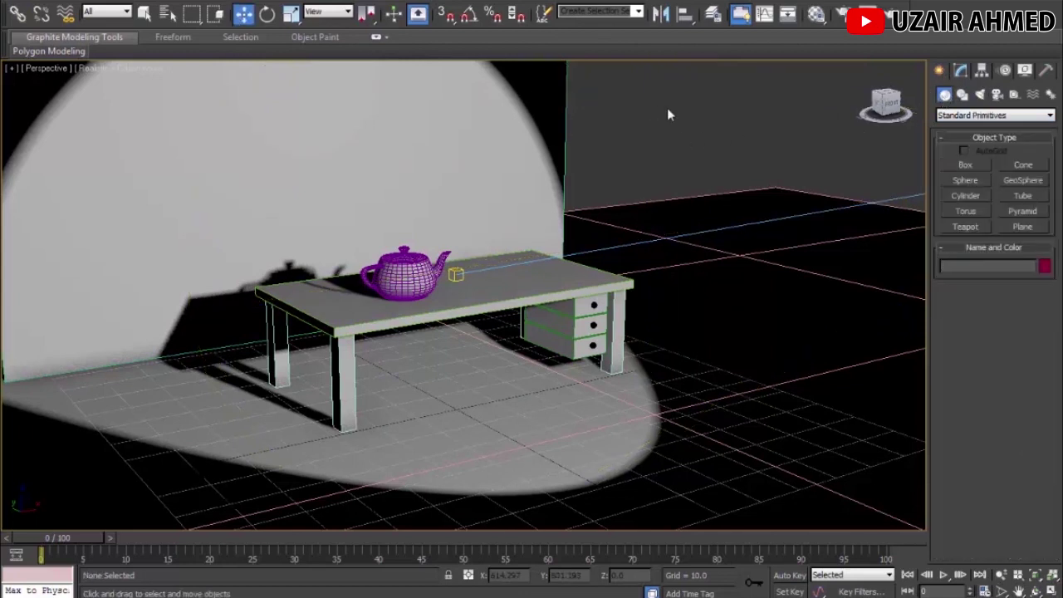
key("shift+q")
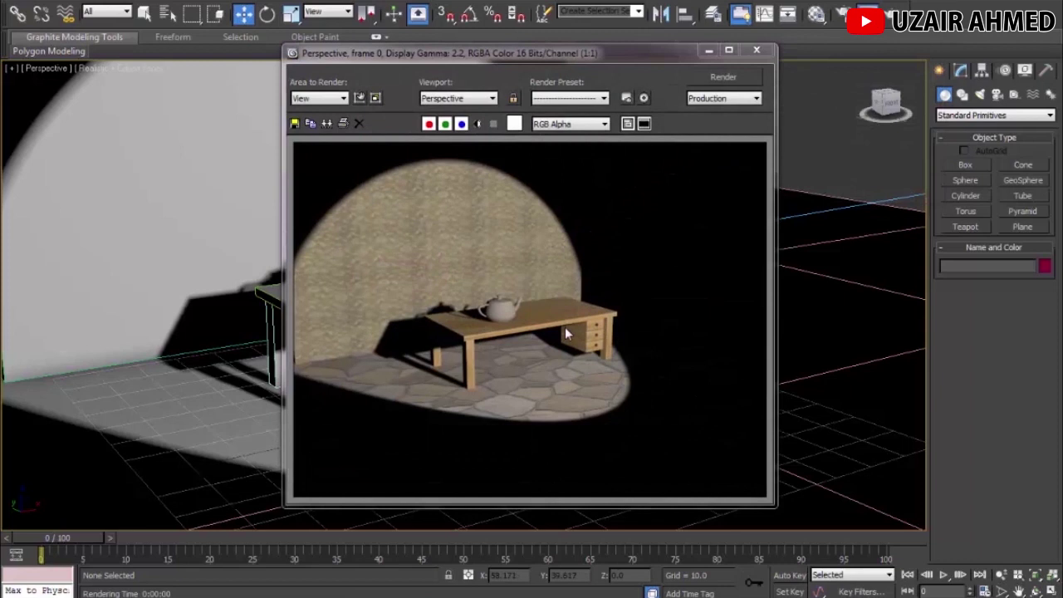
left_click(756, 51)
Step: Select the teapot and start assigning it the glossy orange material from the second sample
scroll(572, 272, "up", 6)
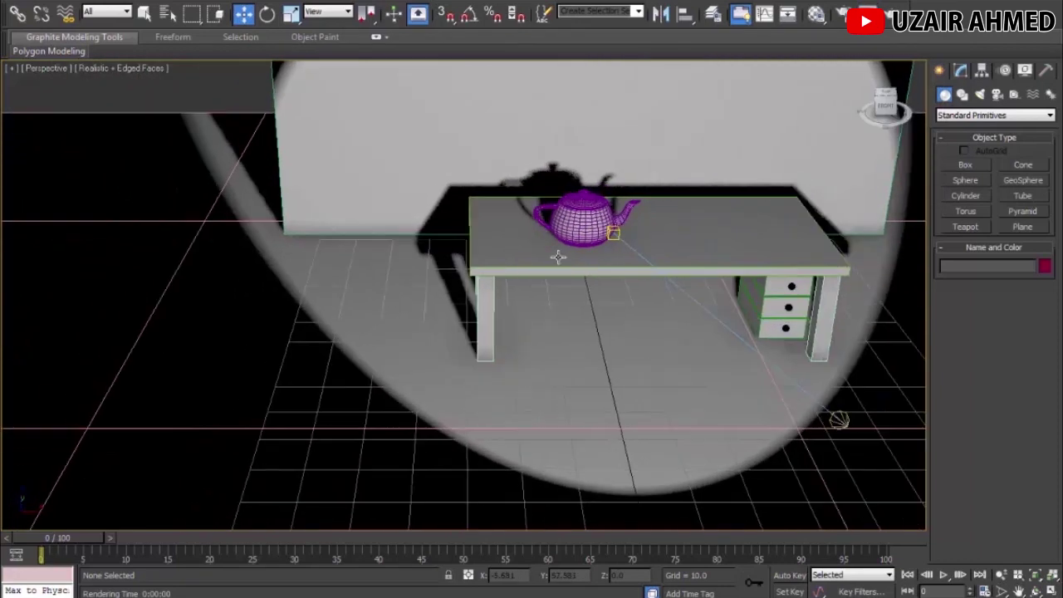
middle_click_drag(573, 272, 99, 249, "alt")
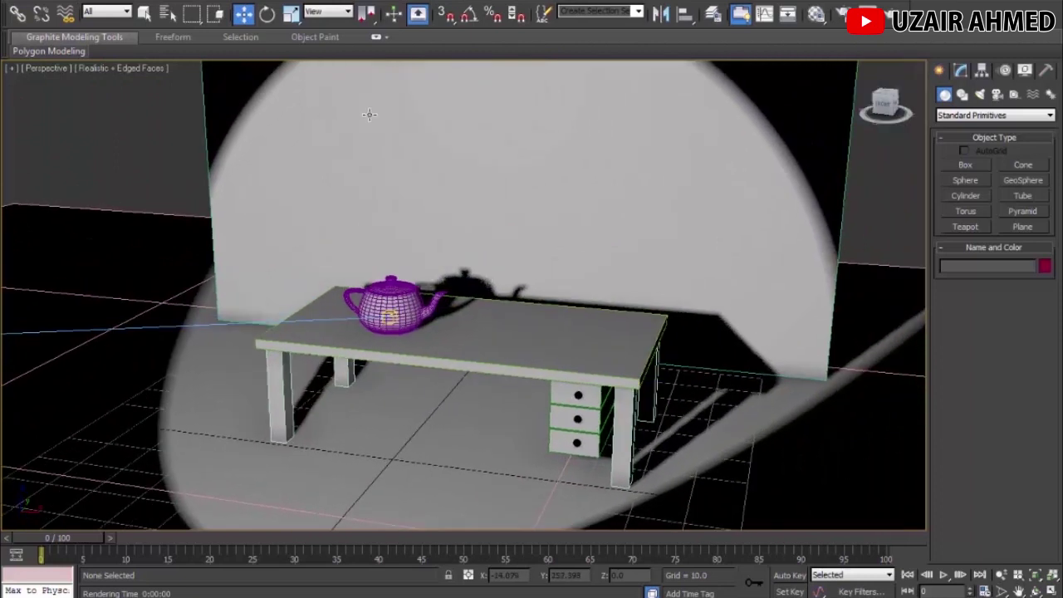
left_click(393, 302)
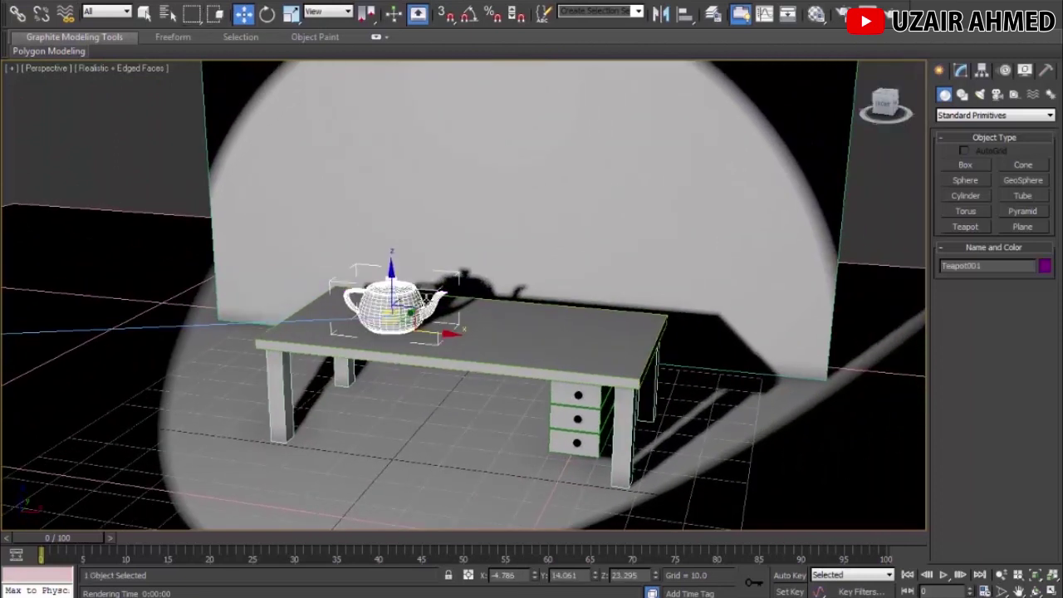
key("m")
left_click(182, 93)
left_click(120, 233)
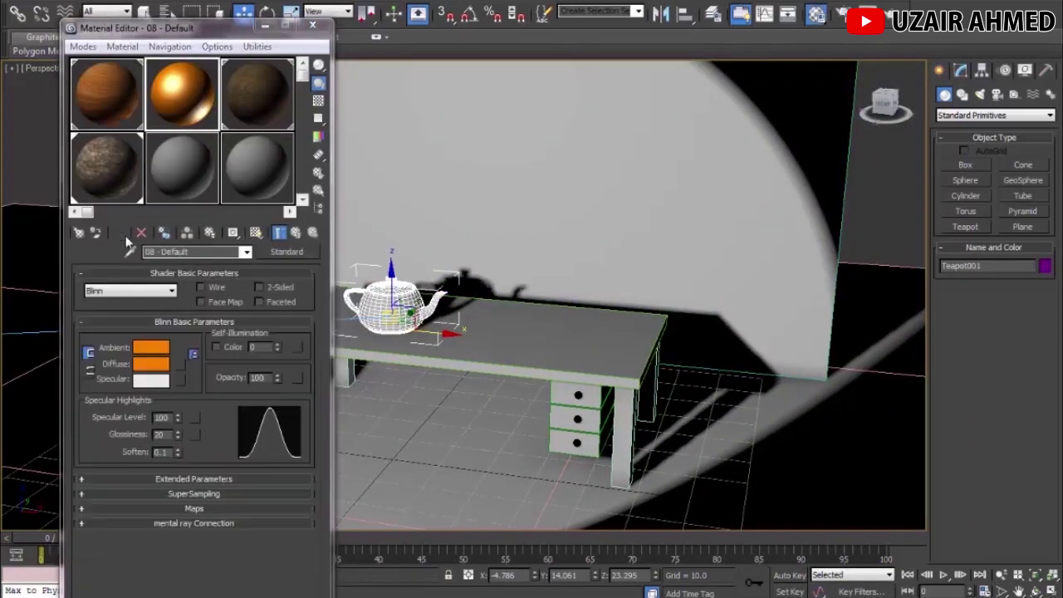
Step: Rename the orange material as Teapot in the name conflict dialog and complete its assignment to the teapot
left_click(476, 281)
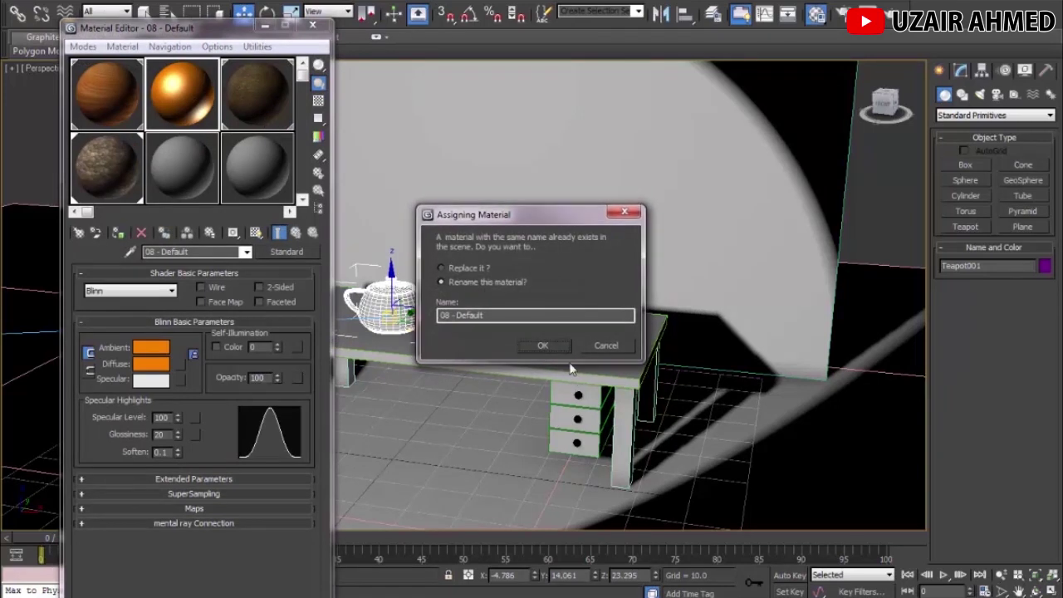
left_click(546, 343)
left_click_drag(498, 314, 421, 324)
type("Teal")
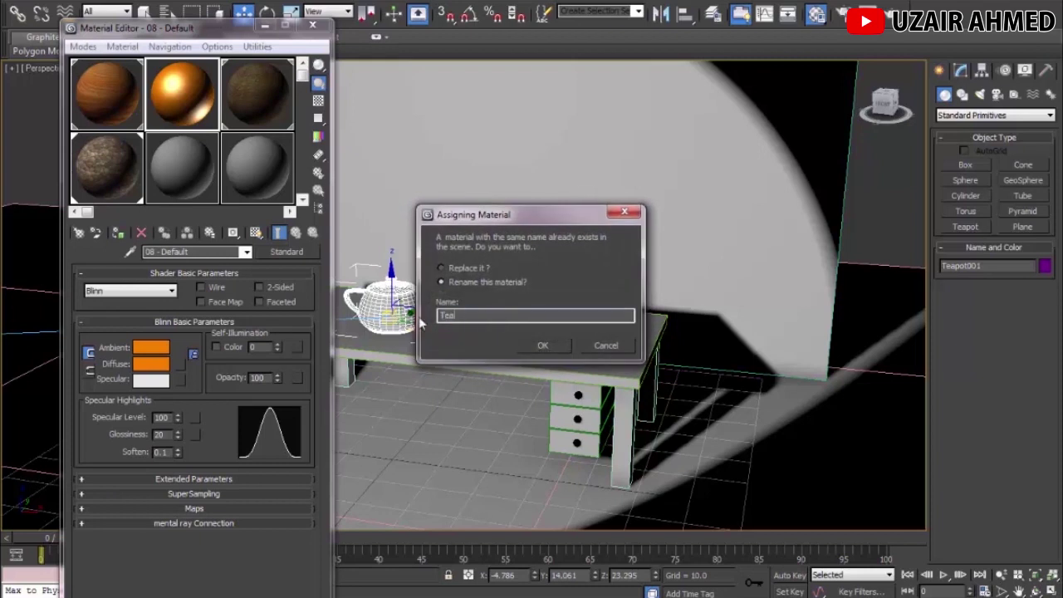
left_click(553, 346)
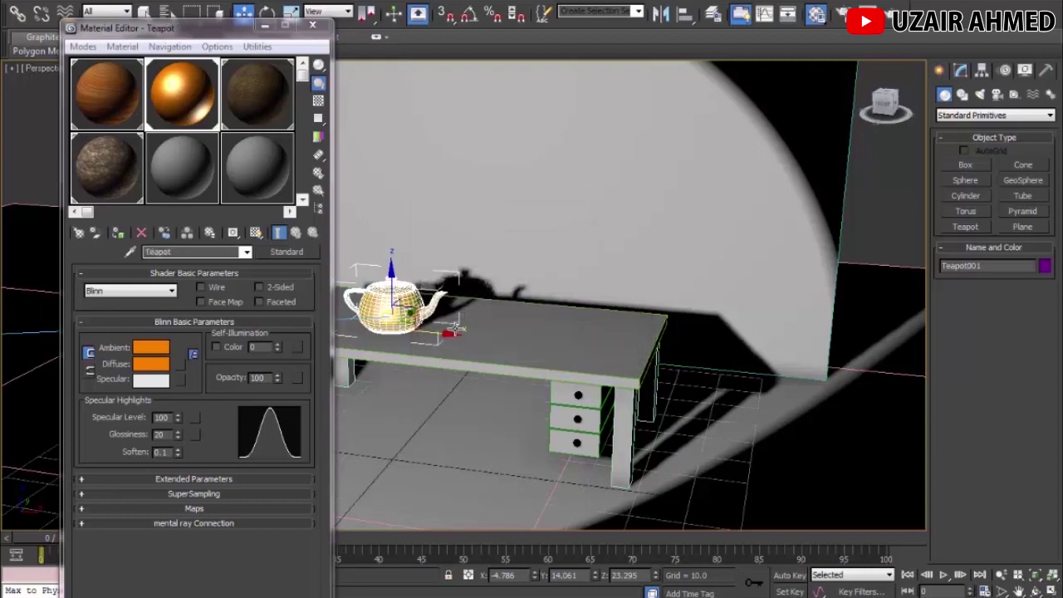
Step: Close the Material Editor, render the scene with the orange teapot and close the render
left_click(314, 27)
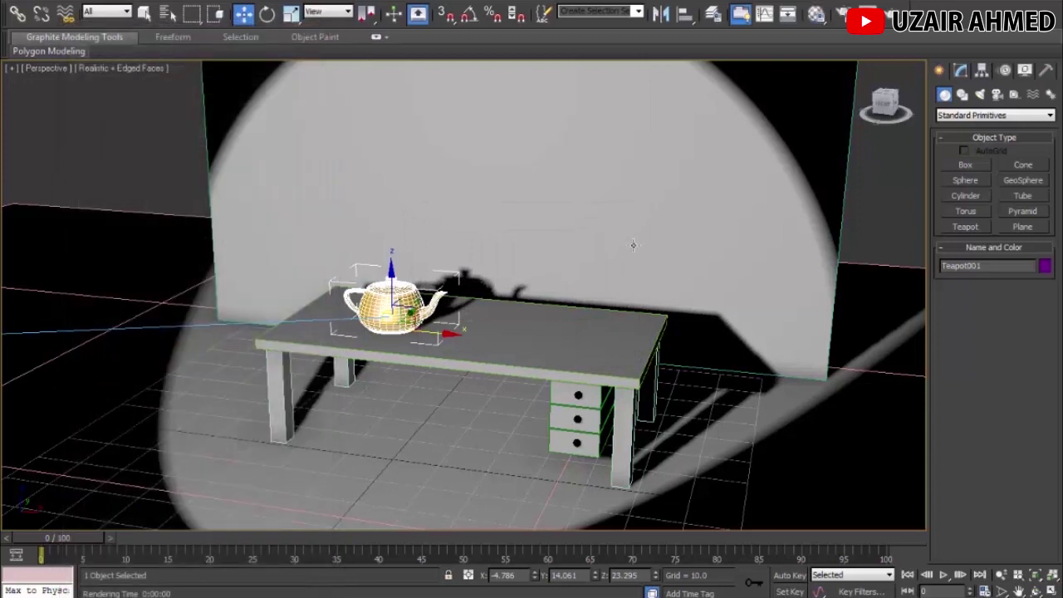
key("shift+q")
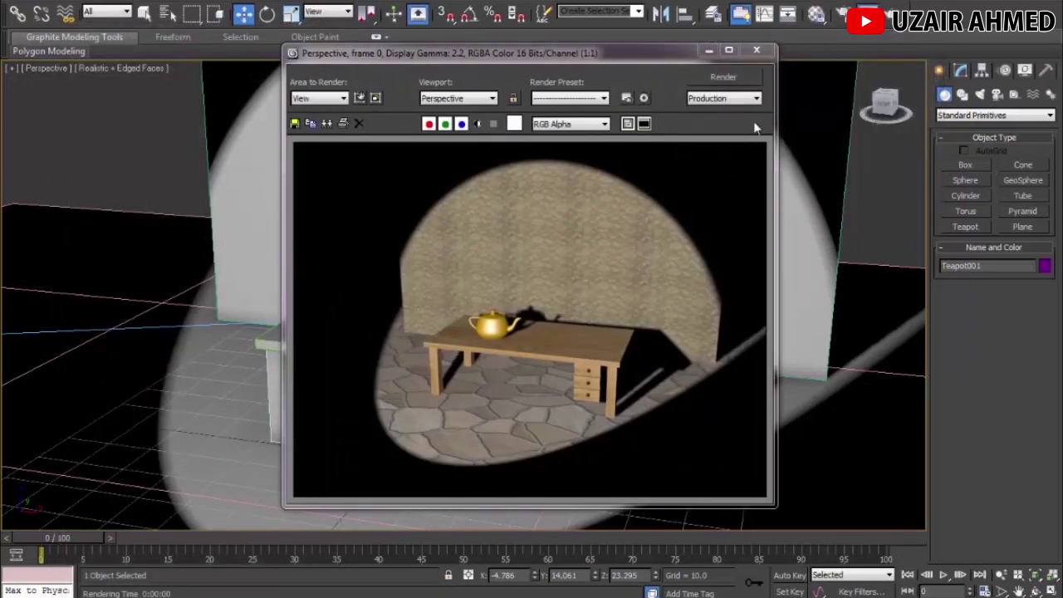
left_click(762, 54)
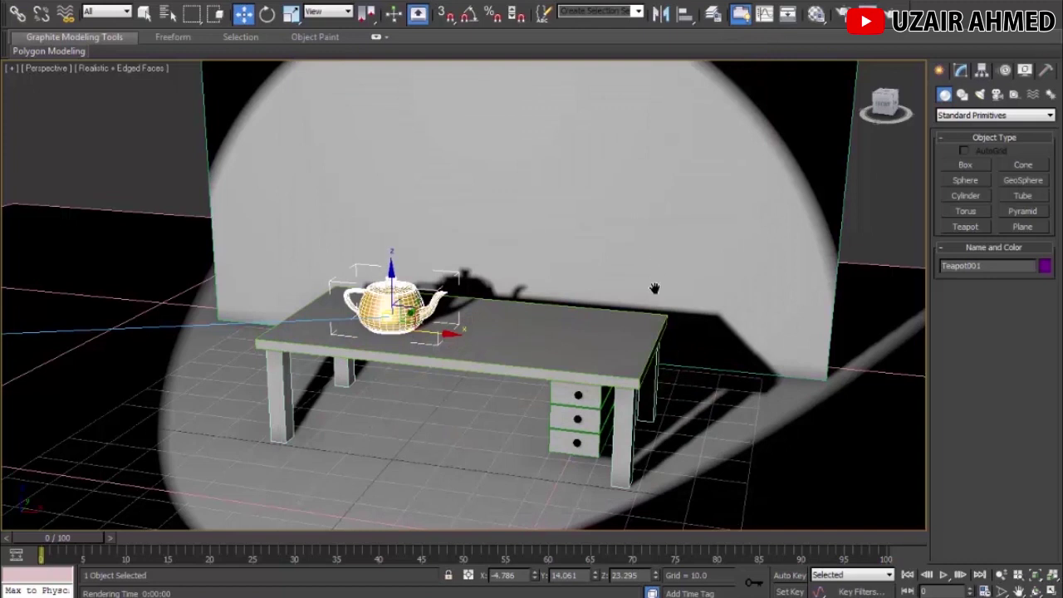
Step: Scale the wall wider along the X axis so it extends past both sides of the table, and deselect it
scroll(482, 175, "down", 4)
left_click(481, 175)
left_click(292, 14)
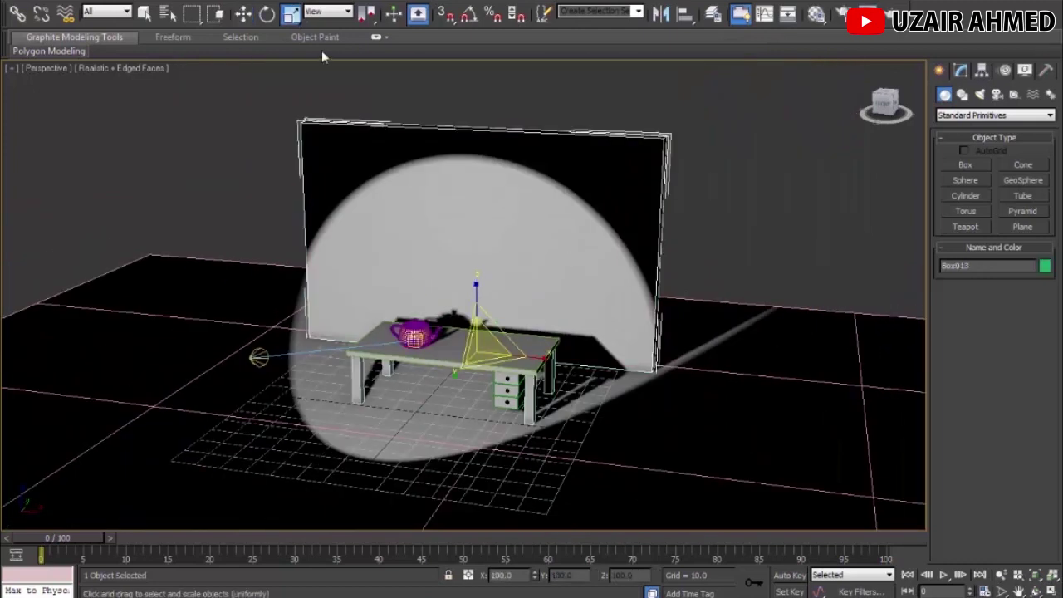
left_click_drag(531, 357, 785, 240)
left_click(785, 240)
Step: Render a close view of the table in front of the widened wall and close the render
scroll(495, 217, "up", 3)
scroll(496, 209, "up", 2)
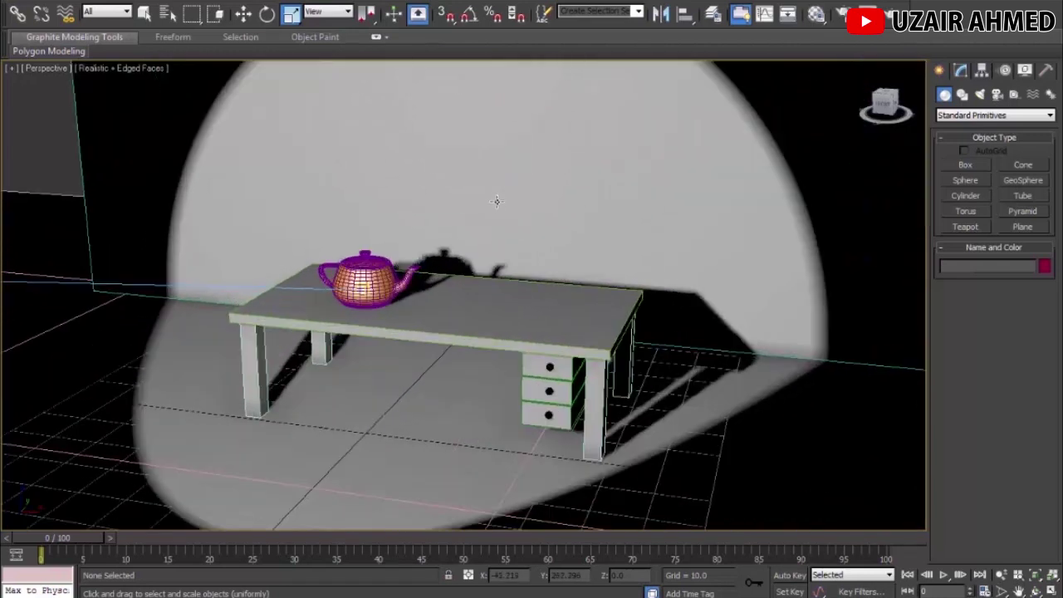
key("shift+q")
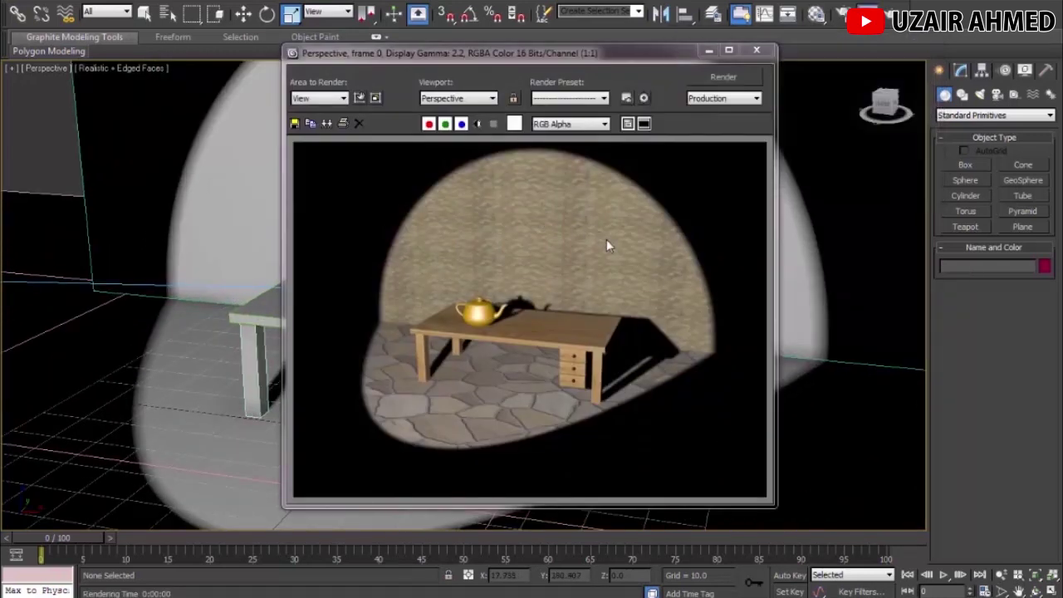
left_click(755, 51)
Step: Animate the teapot with Auto Key, moving it along X to about 25.89 toward the drawer end of the table at frame 50
scroll(523, 252, "up", 2)
middle_click_drag(522, 251, 493, 306)
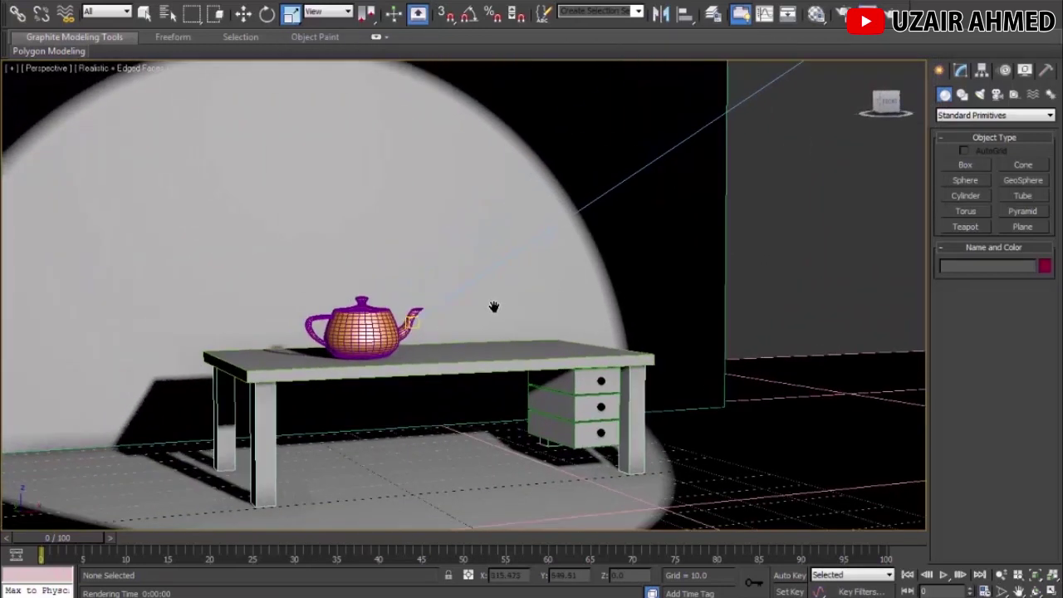
middle_click_drag(375, 358, 509, 378, "alt")
left_click(458, 339)
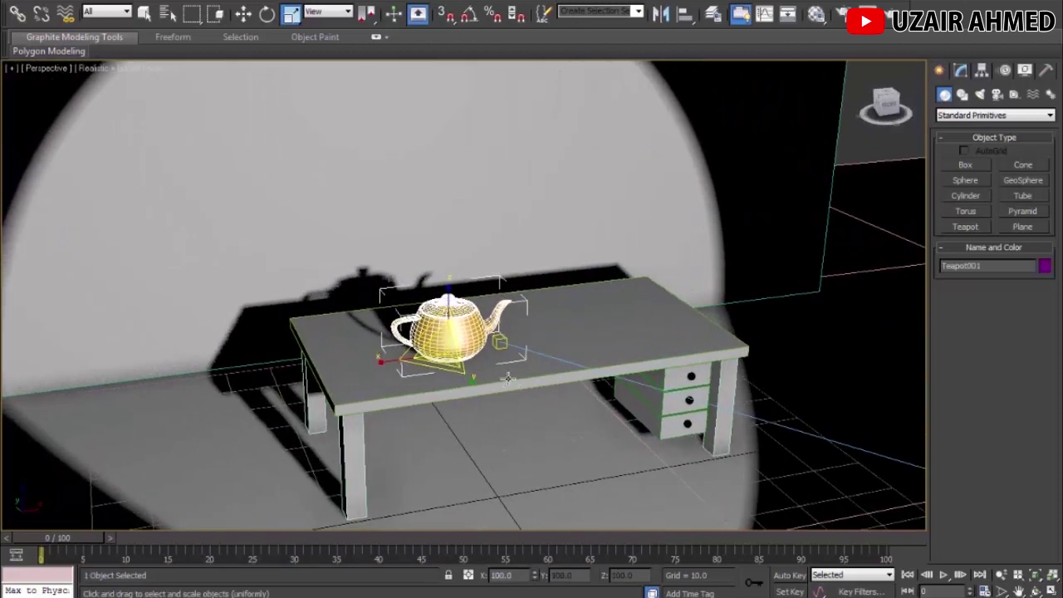
left_click(244, 13)
left_click_drag(498, 344, 461, 370)
middle_click_drag(507, 387, 498, 356)
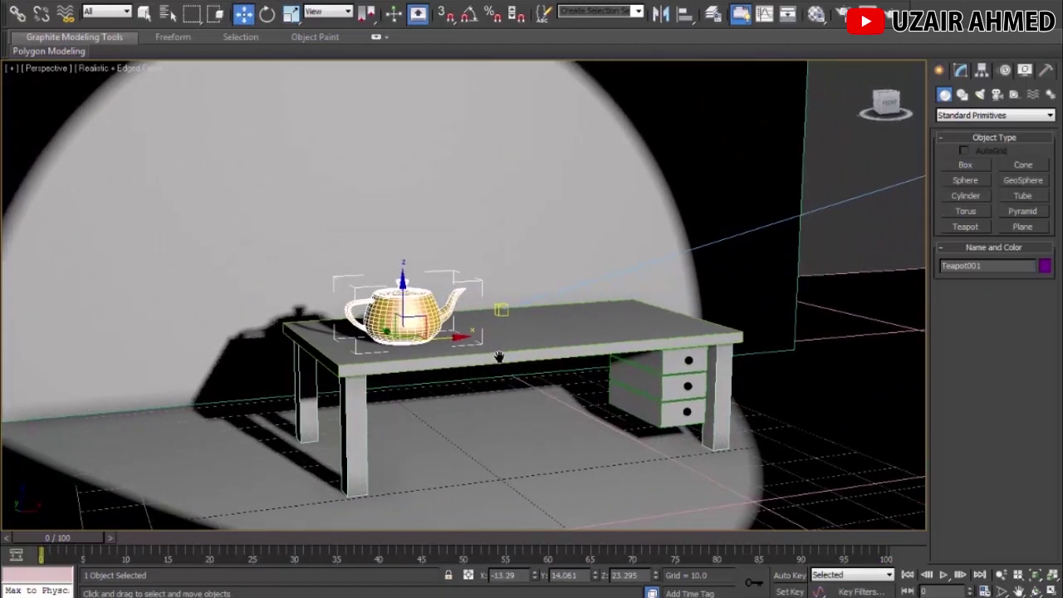
left_click(790, 574)
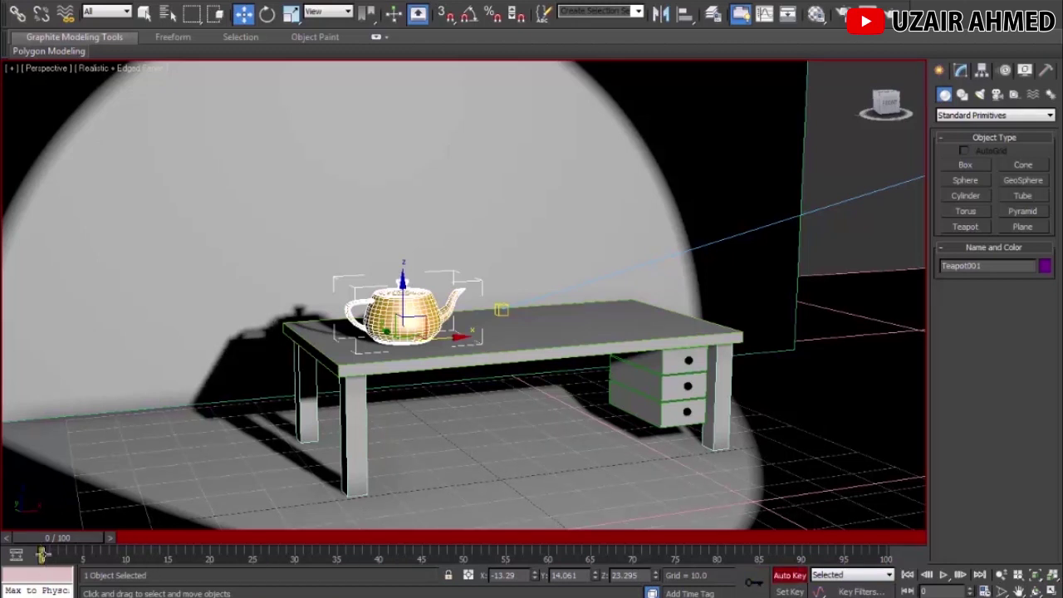
key("q")
left_click_drag(44, 549, 465, 552)
key("w")
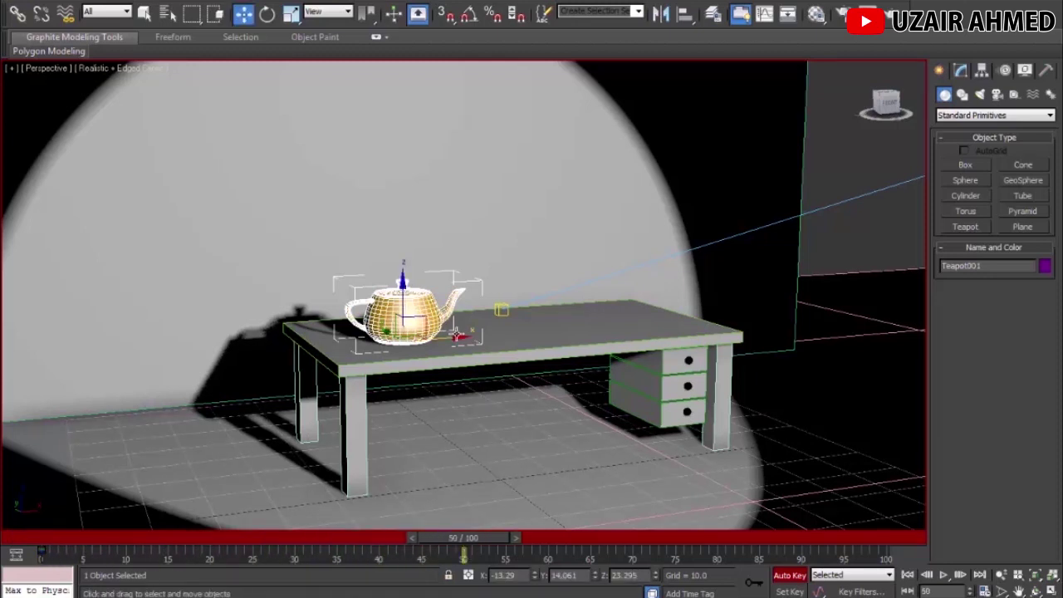
left_click_drag(456, 338, 652, 322)
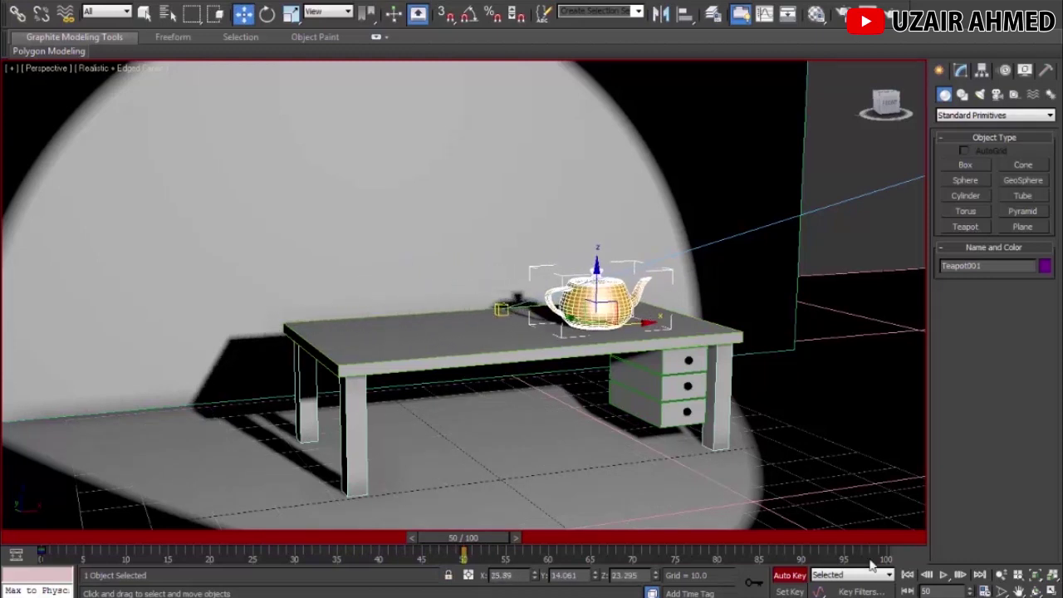
left_click(788, 574)
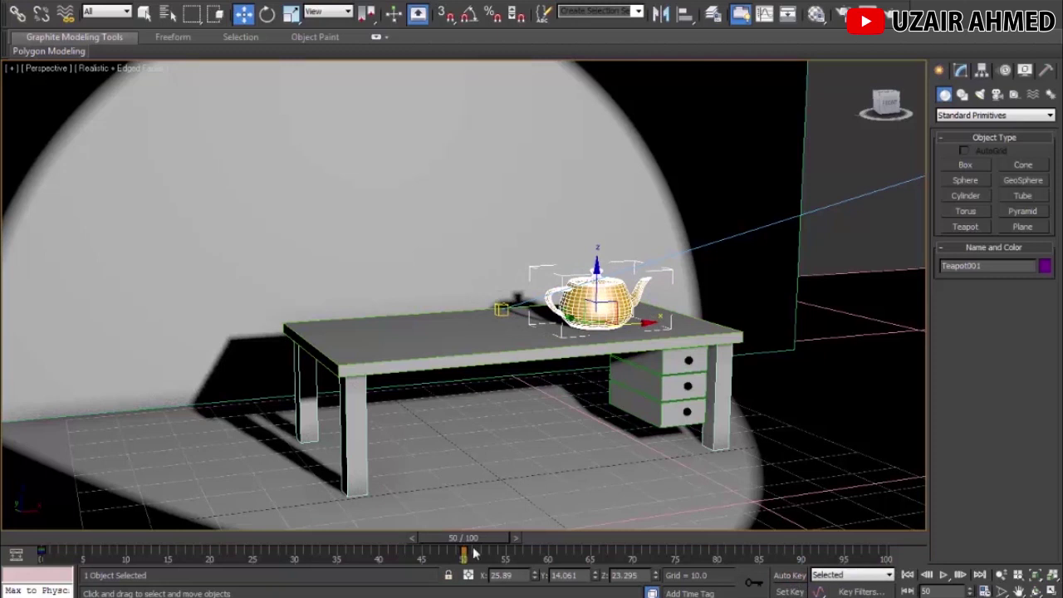
Step: Scrub the teapot animation back to frame 0 and deselect the teapot
left_click_drag(486, 536, 45, 540)
key("w")
left_click(830, 166)
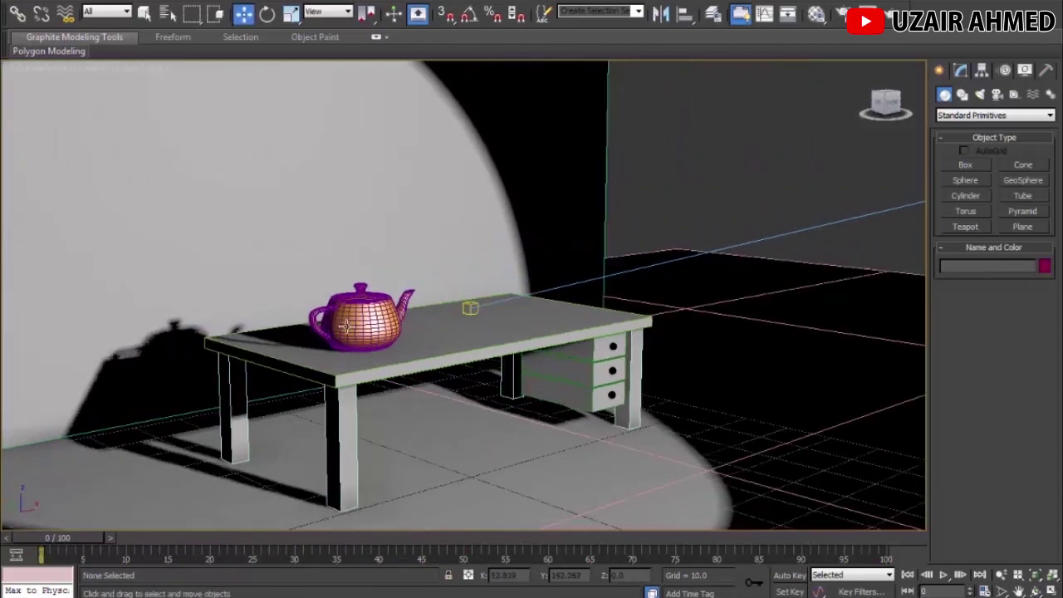
Step: Create a target camera in the Top view, placed in front of the table and aimed toward the teapot
middle_click_drag(345, 326, 749, 200, "alt")
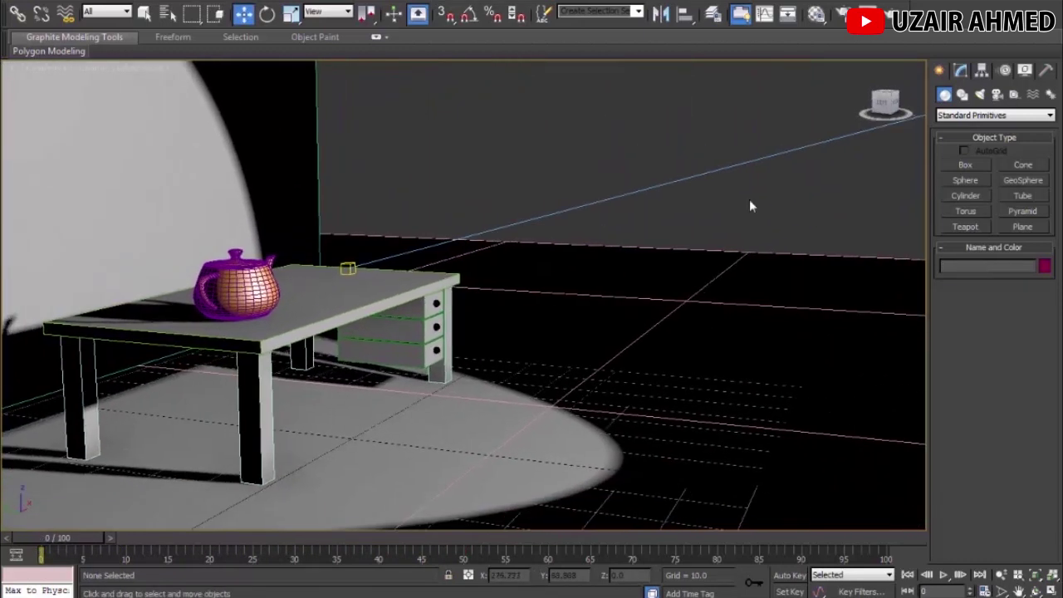
left_click(996, 96)
left_click(967, 165)
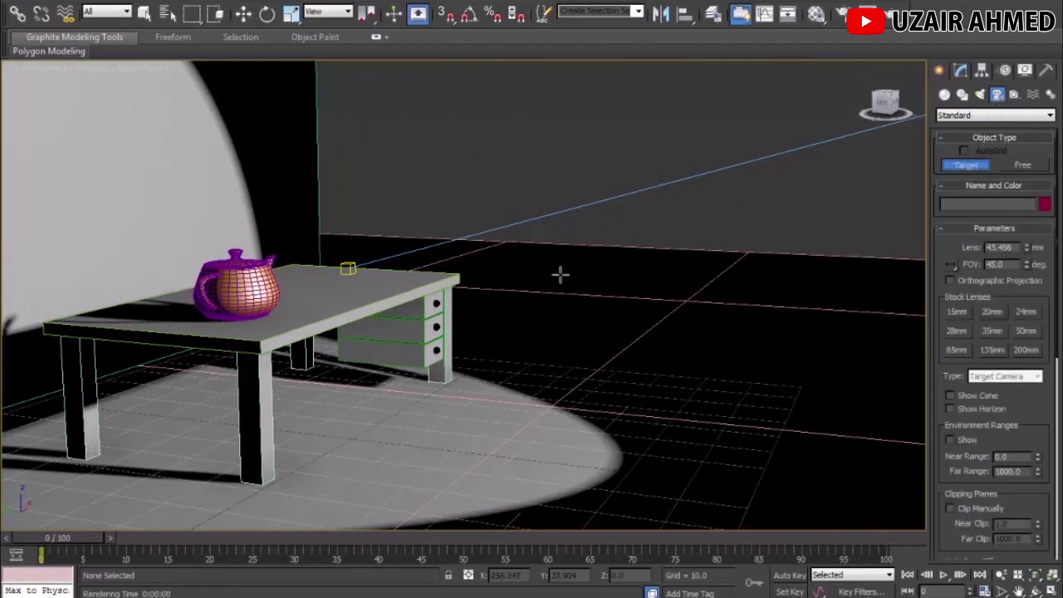
key("t")
scroll(459, 374, "down", 6)
left_click_drag(442, 384, 445, 265)
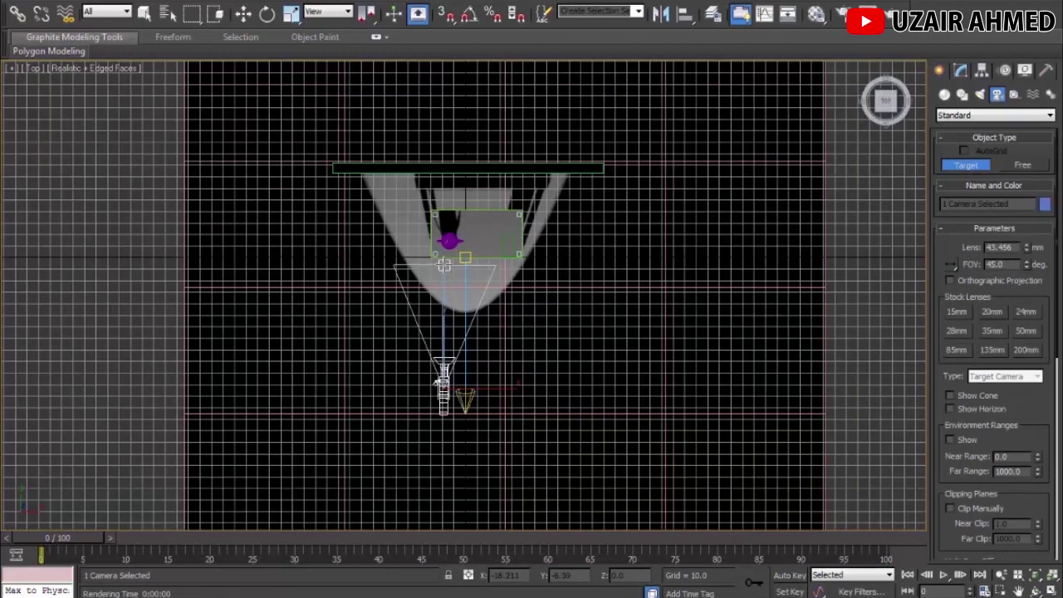
key("p")
middle_click_drag(494, 340, 424, 288, "alt")
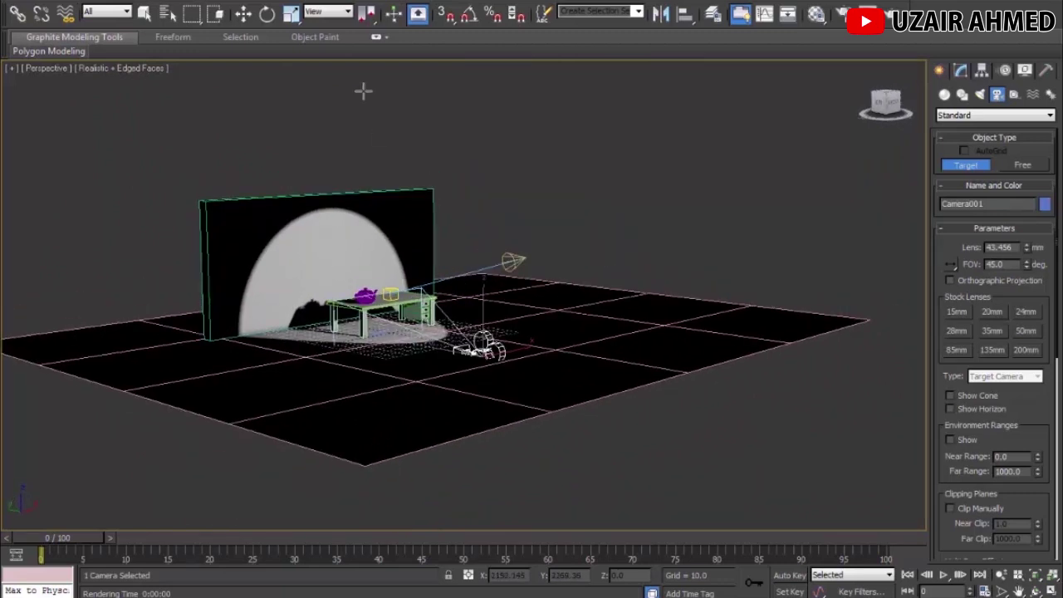
Step: Raise the camera and its target together in the Left view to about Z 36.11, checking the framing through the camera
key("c")
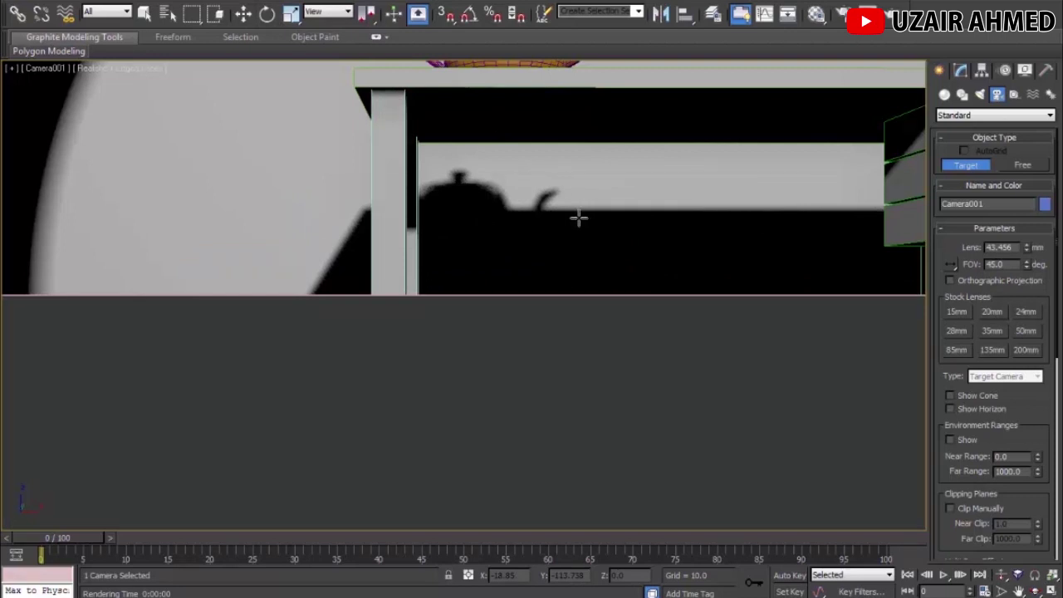
key("l")
left_click(243, 14)
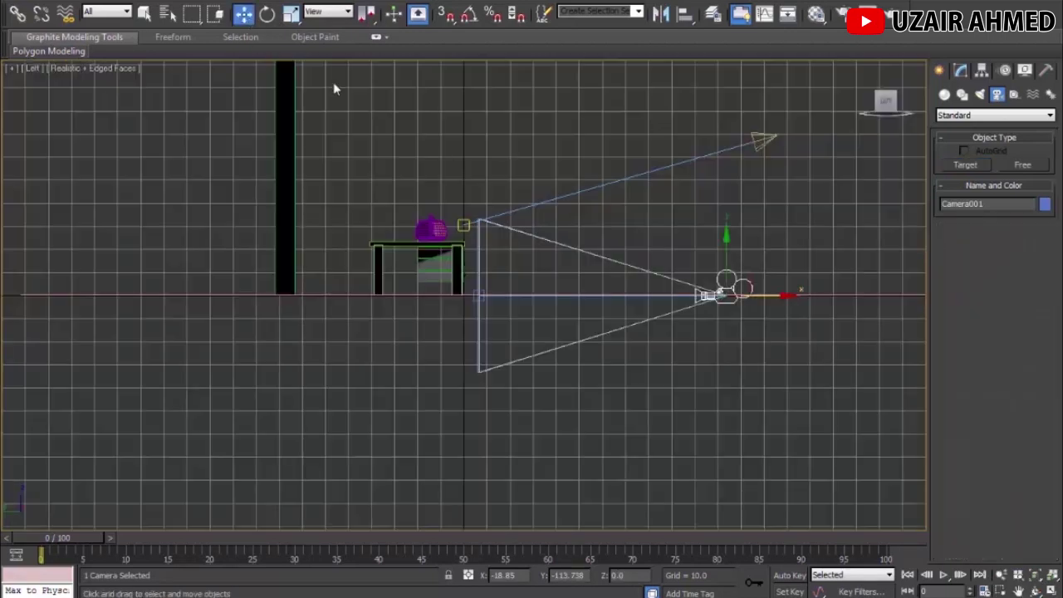
left_click(484, 296)
left_click_drag(619, 241, 633, 159)
key("c")
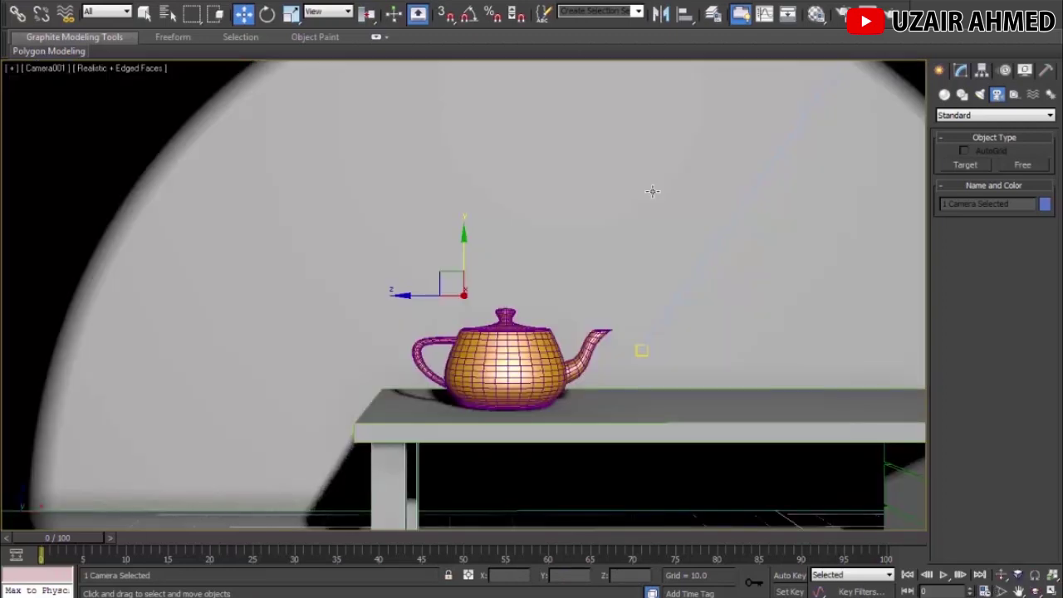
Step: Move the camera and its target farther from the table in the Left view, placing the camera at about Y -129.4
key("l")
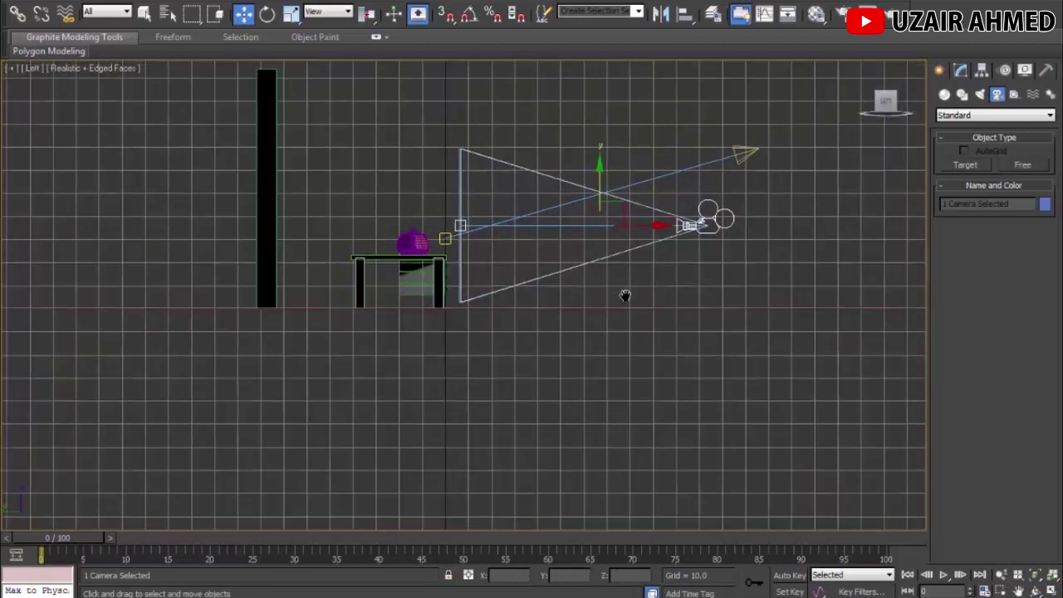
left_click_drag(628, 279, 640, 278)
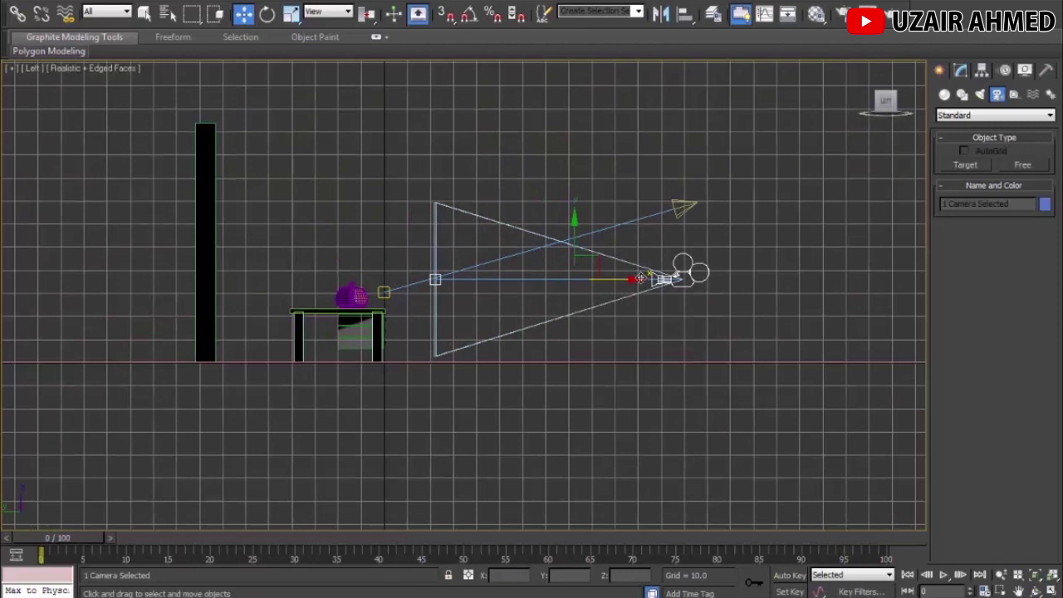
key("c")
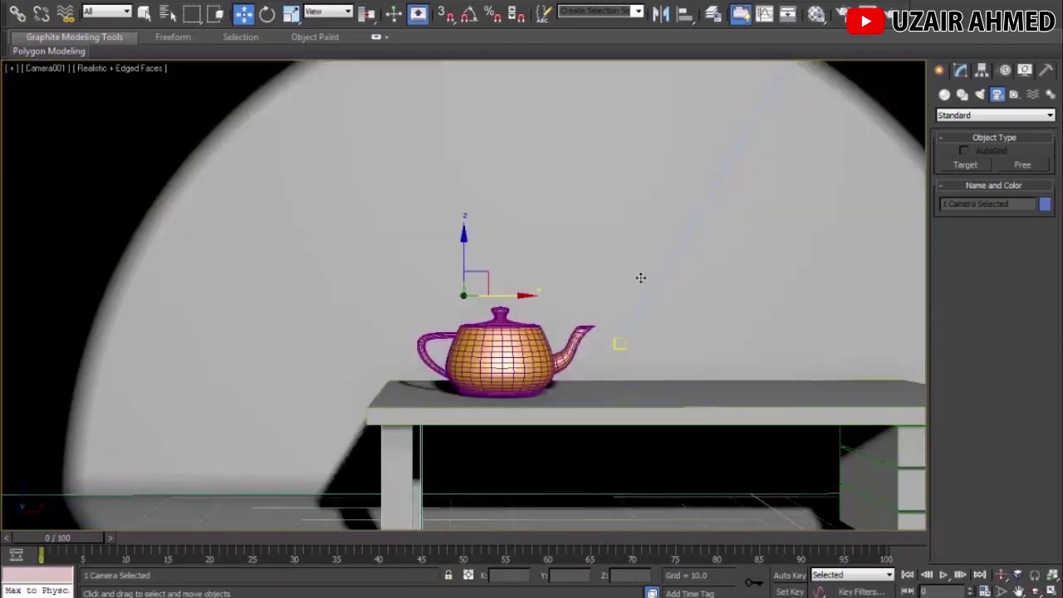
Step: Animate only the camera with Auto Key in the Top view, moving it to about X -132.7, Y -127.9 at frame 50
key("t")
middle_click_drag(620, 327, 601, 328)
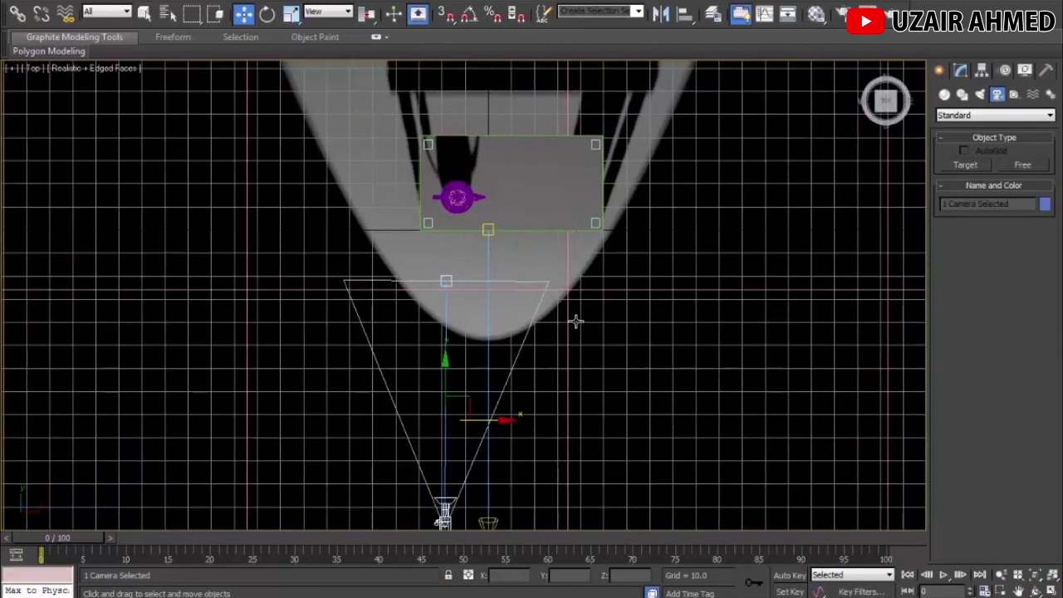
scroll(576, 320, "down", 3)
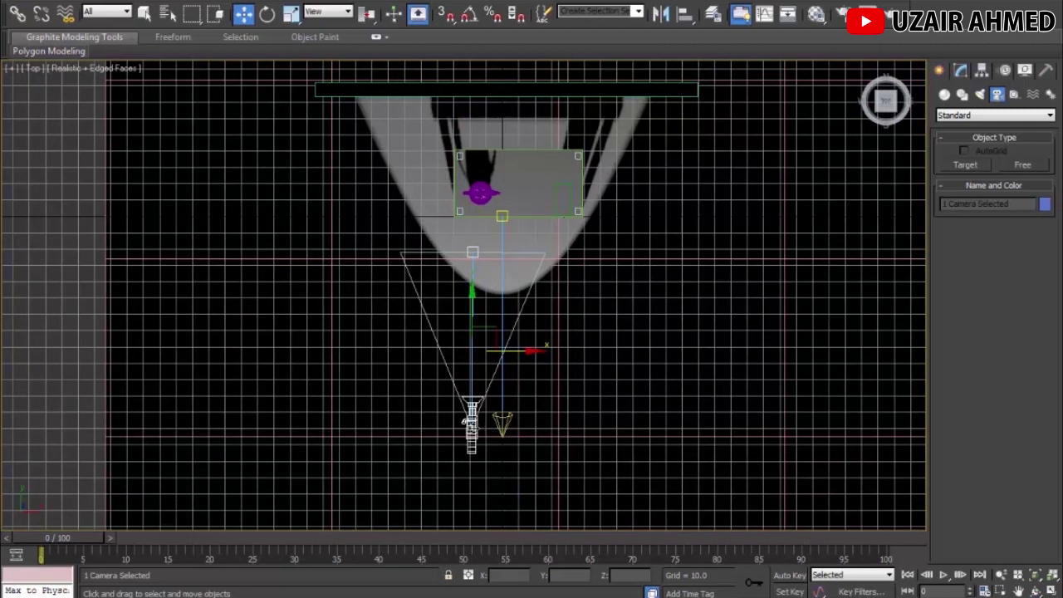
left_click(470, 423)
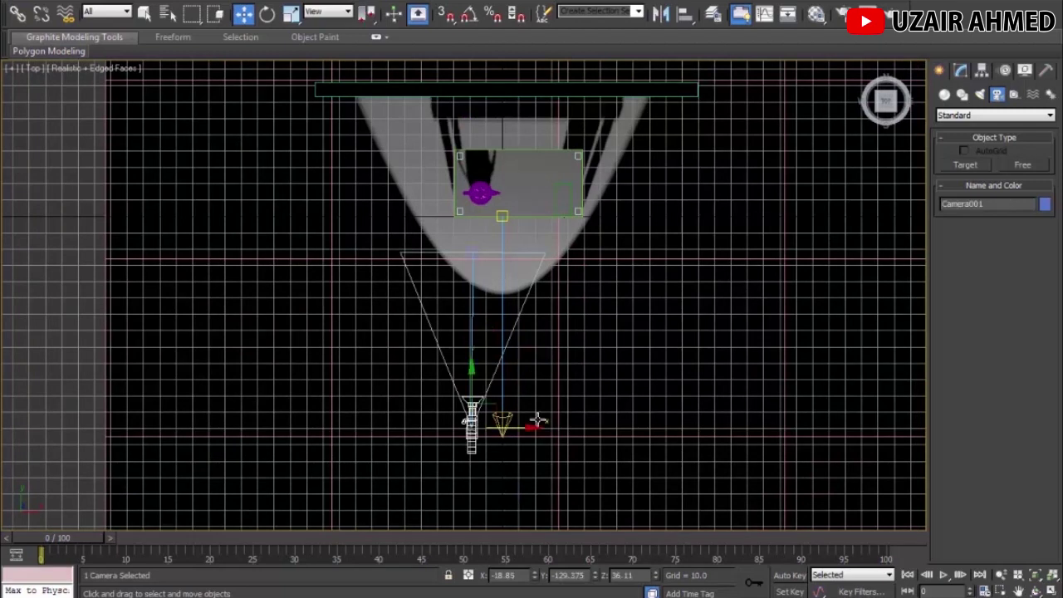
left_click(784, 575)
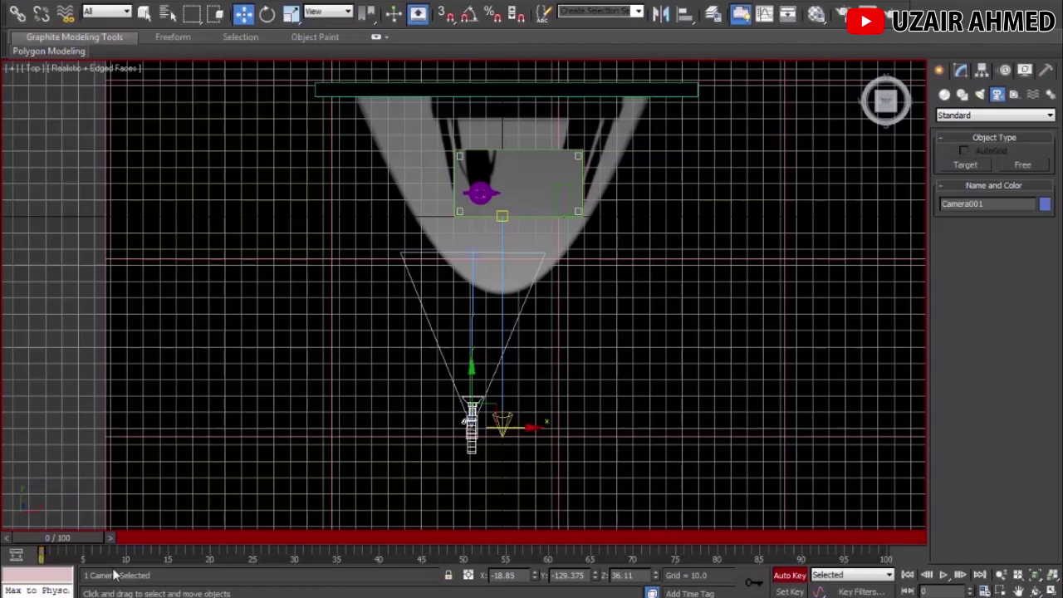
left_click_drag(91, 539, 498, 536)
key("w")
left_click_drag(488, 417, 308, 417)
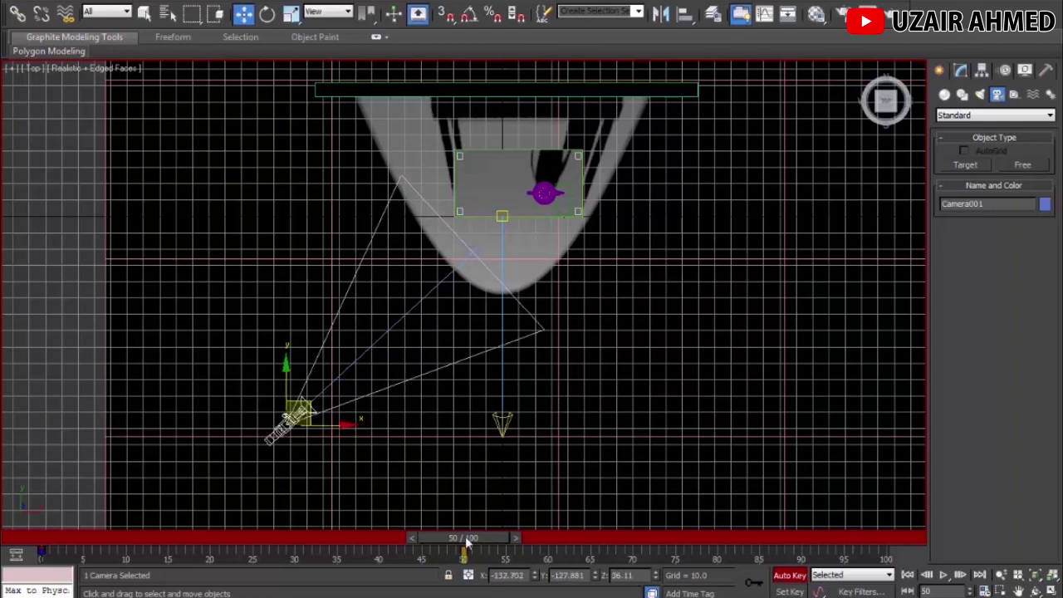
Step: Preview the camera movement through the camera view, return to frame 0 and turn off Auto Key
key("c")
left_click_drag(482, 539, 62, 557)
left_click_drag(173, 558, 50, 538)
key("w")
left_click(790, 576)
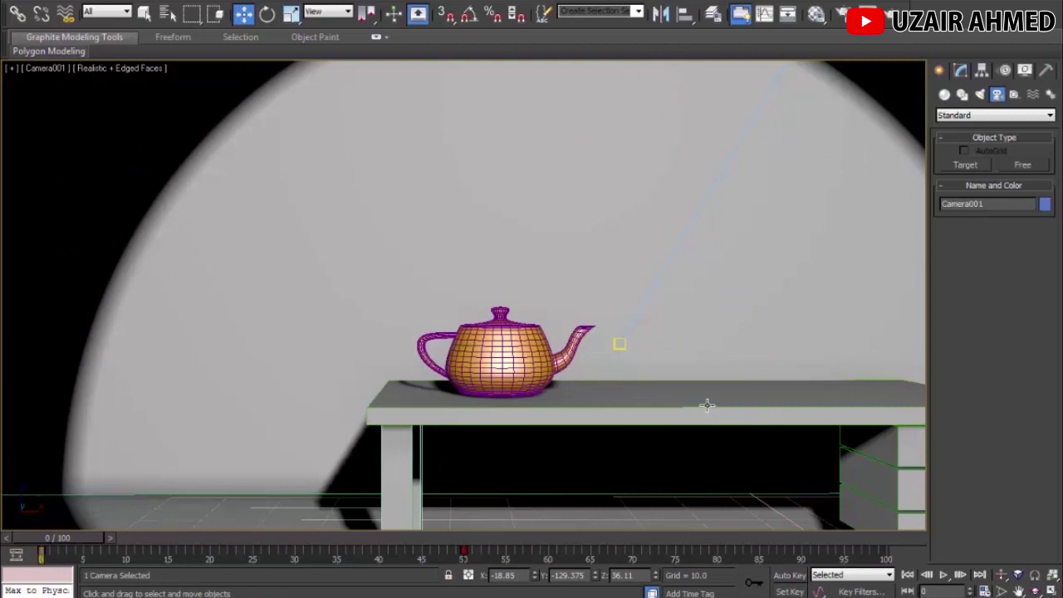
Step: Deselect the camera in the Perspective view and preview the animation again through the camera
key("p")
scroll(733, 344, "down", 3)
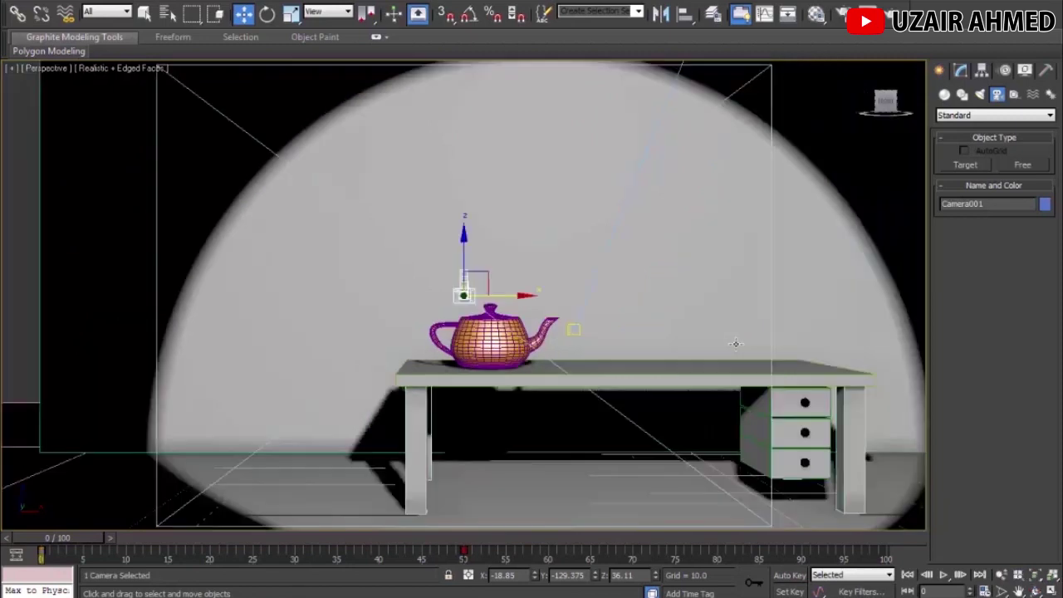
middle_click_drag(641, 344, 611, 410, "alt")
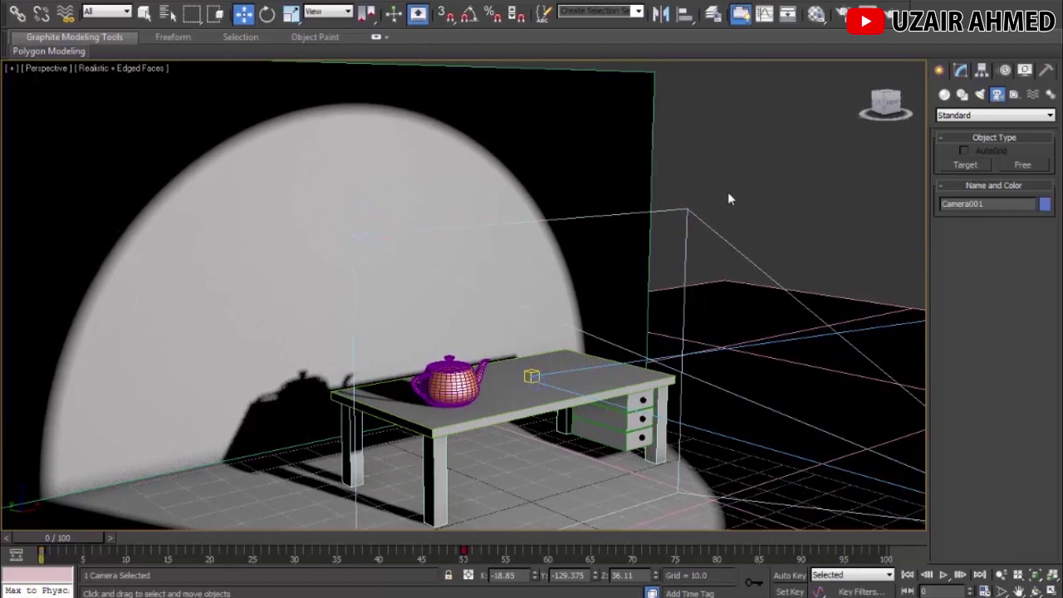
left_click(727, 201)
key("c")
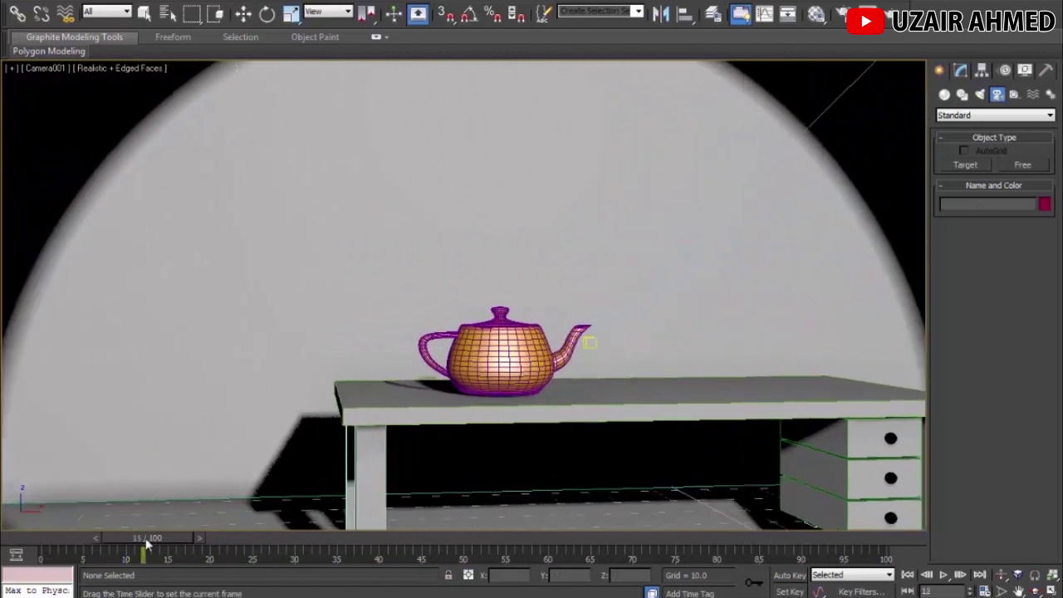
left_click_drag(45, 536, 114, 535)
key("w")
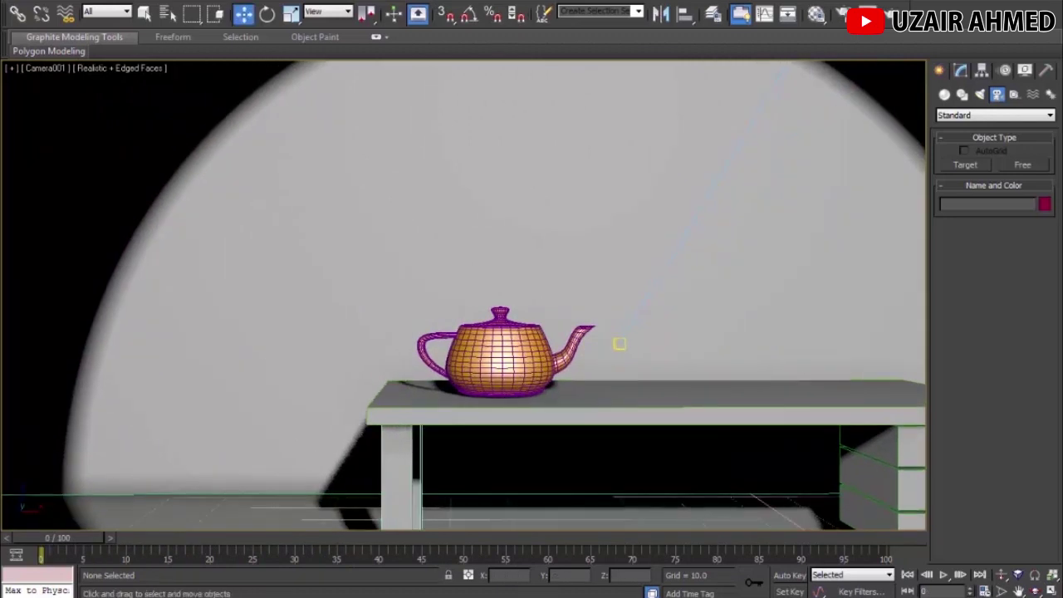
Step: Configure the render setup for the frame range 0 to 50 with the HDTV (video) output size at 1920x1080
left_click(415, 2)
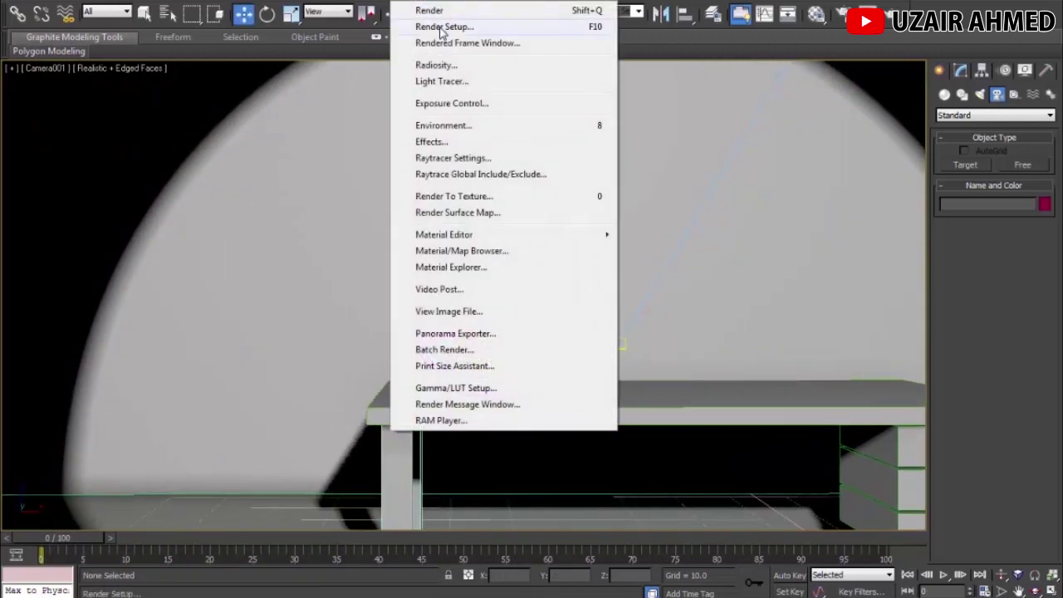
left_click(449, 28)
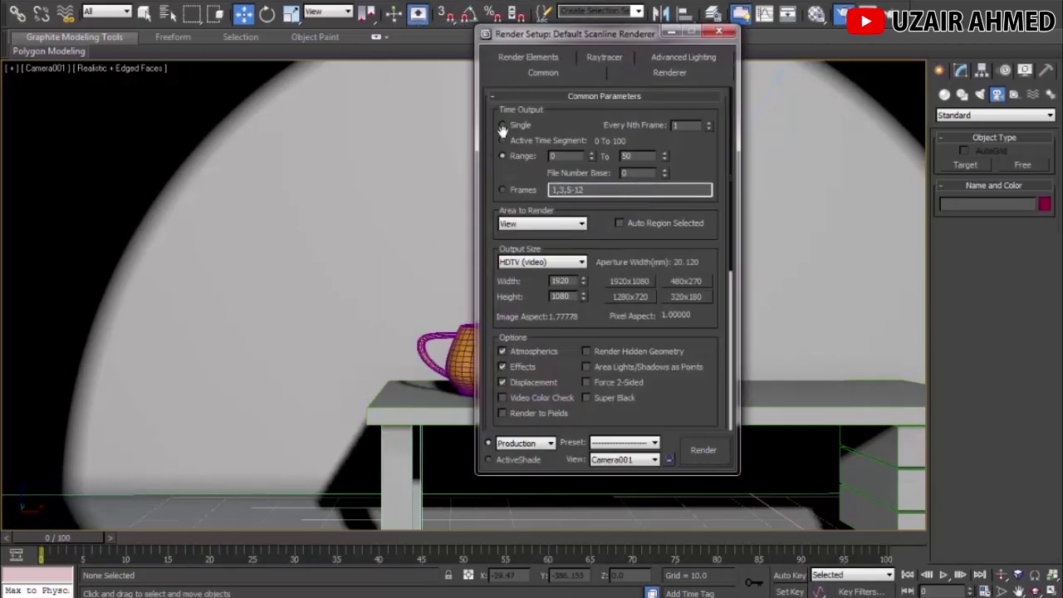
left_click(500, 155)
left_click(538, 263)
left_click(543, 272)
left_click(543, 268)
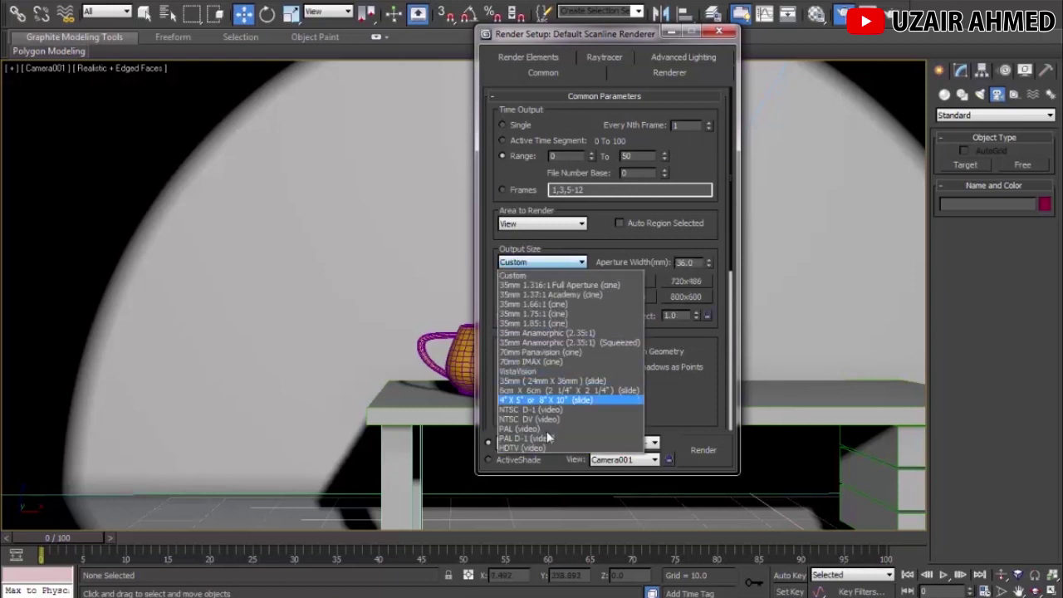
left_click(549, 441)
scroll(700, 390, "down", 5)
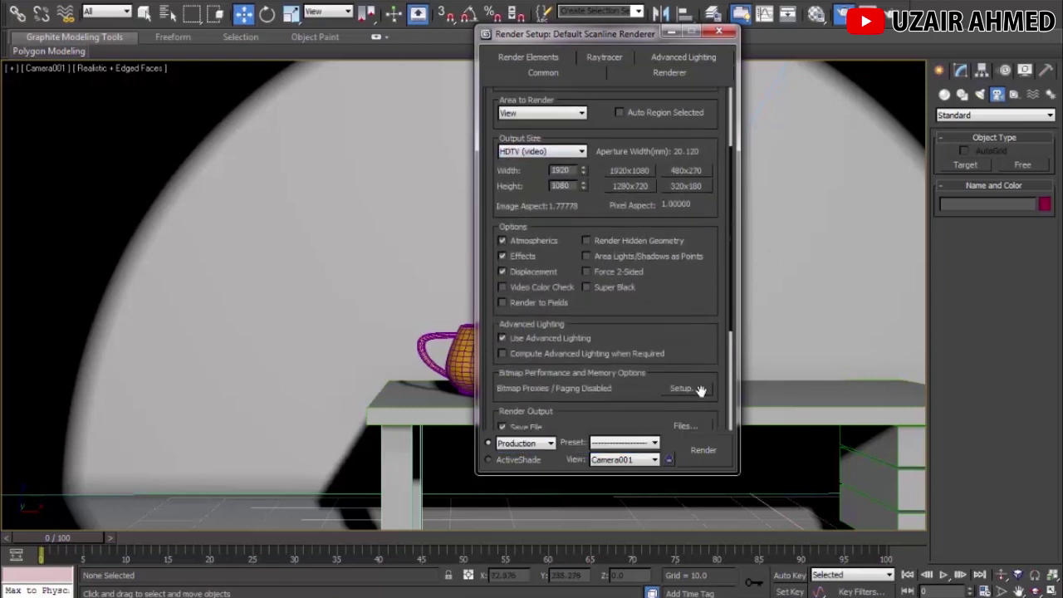
Step: Set the render output to an AVI file named Sample Table Scene 1 in the My Videos folder
scroll(700, 390, "down", 2)
left_click(698, 378)
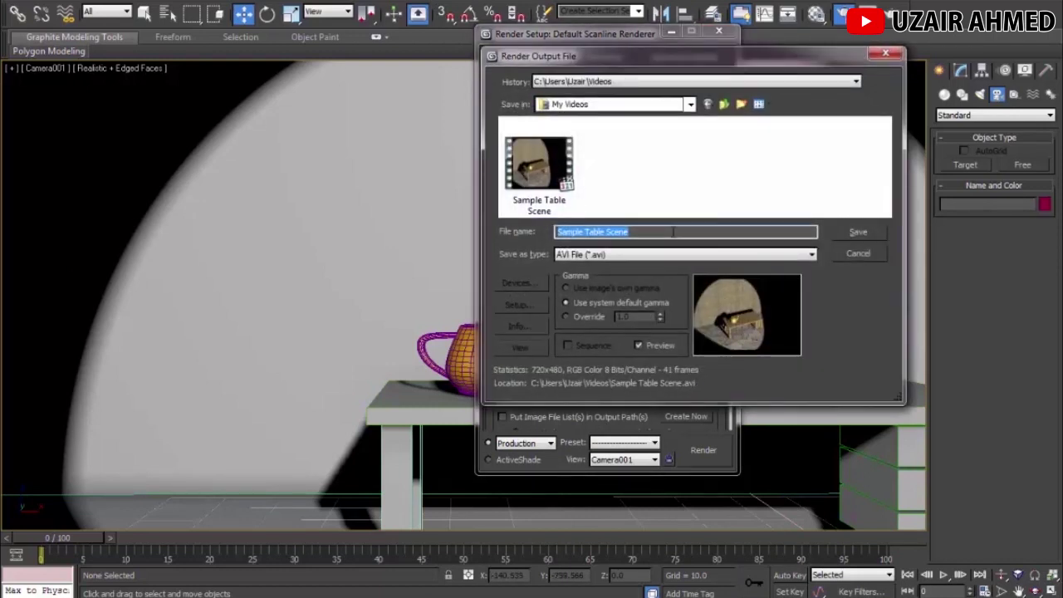
left_click(672, 232)
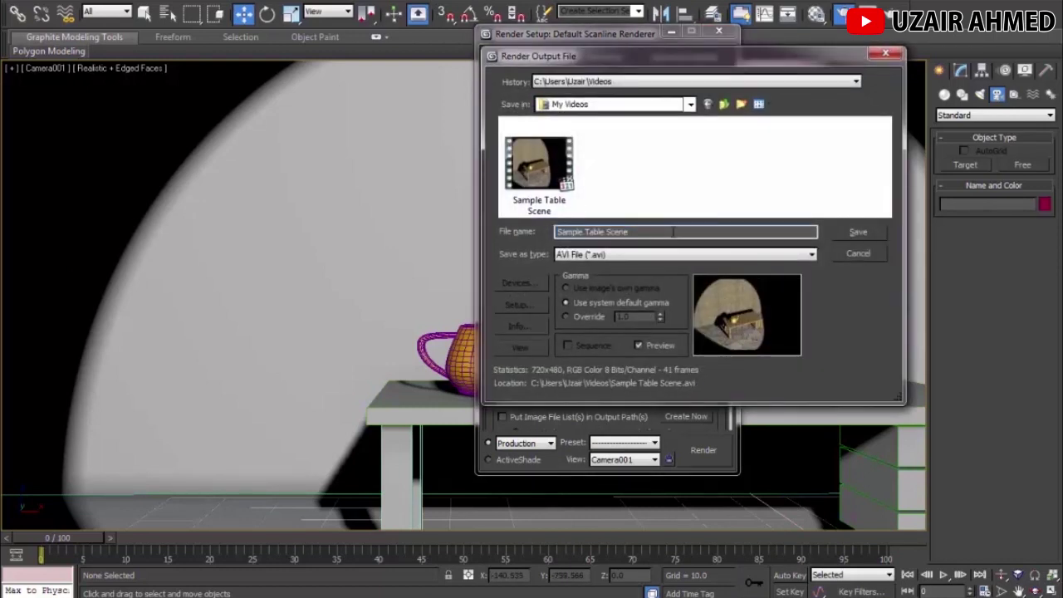
left_click(631, 255)
left_click(634, 259)
left_click(856, 232)
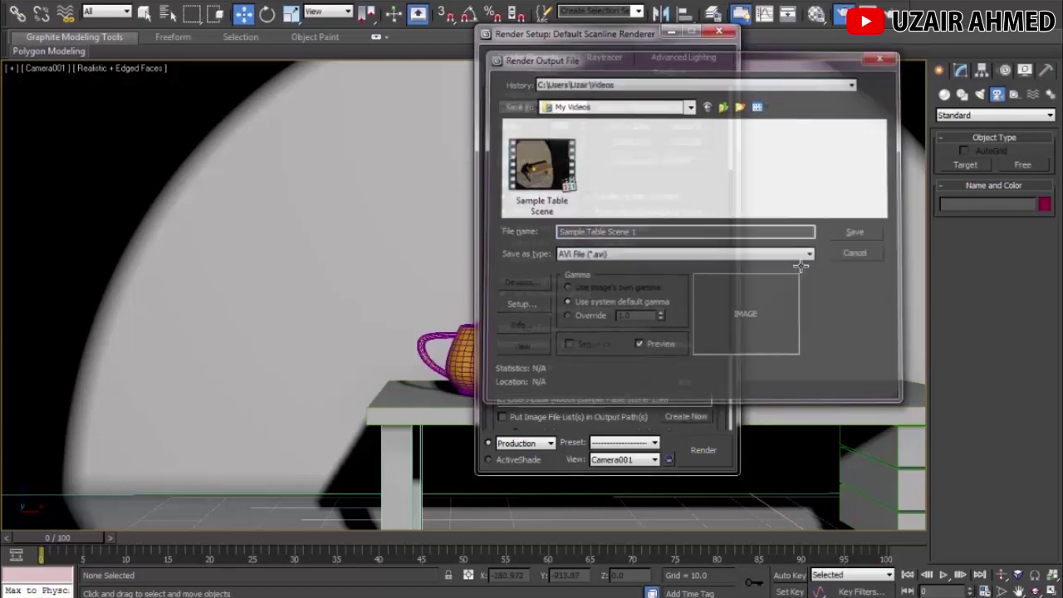
Step: Render the animation from the Camera001 view to the AVI file, and close the rendered frame and render setup windows
scroll(704, 412, "down", 2)
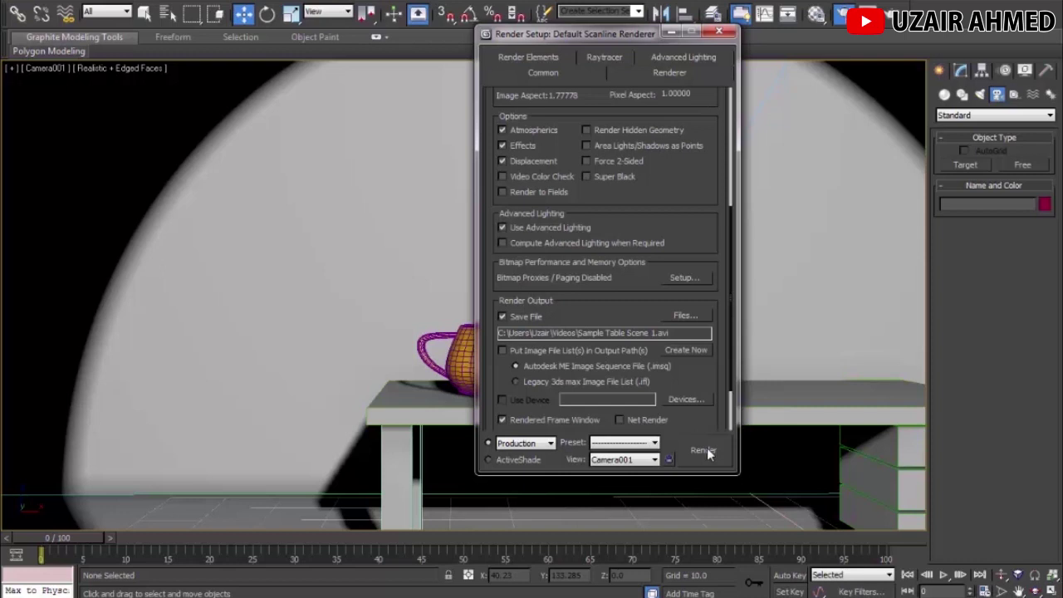
left_click(705, 449)
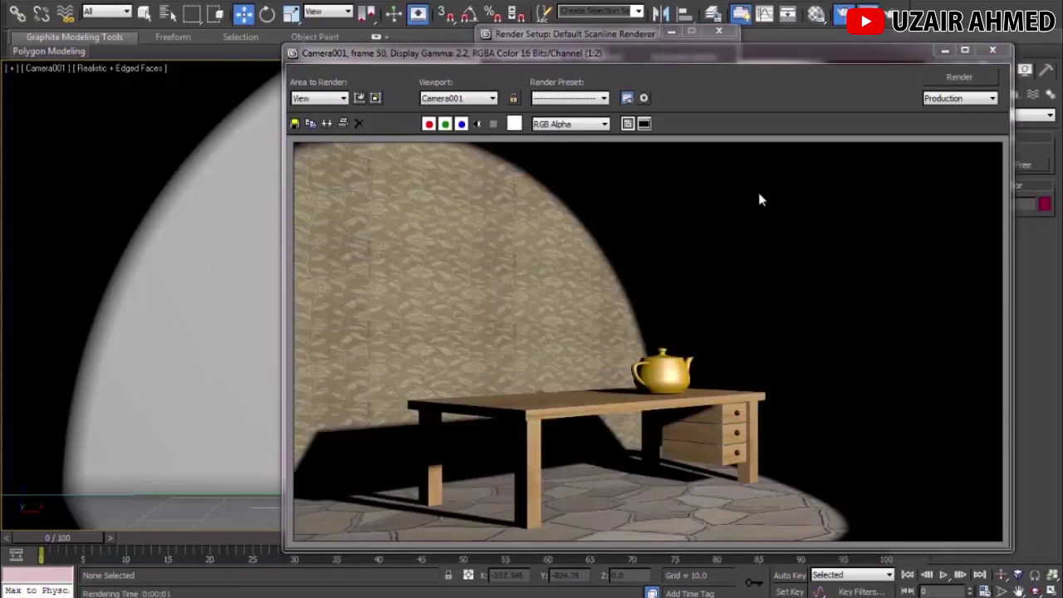
left_click(992, 50)
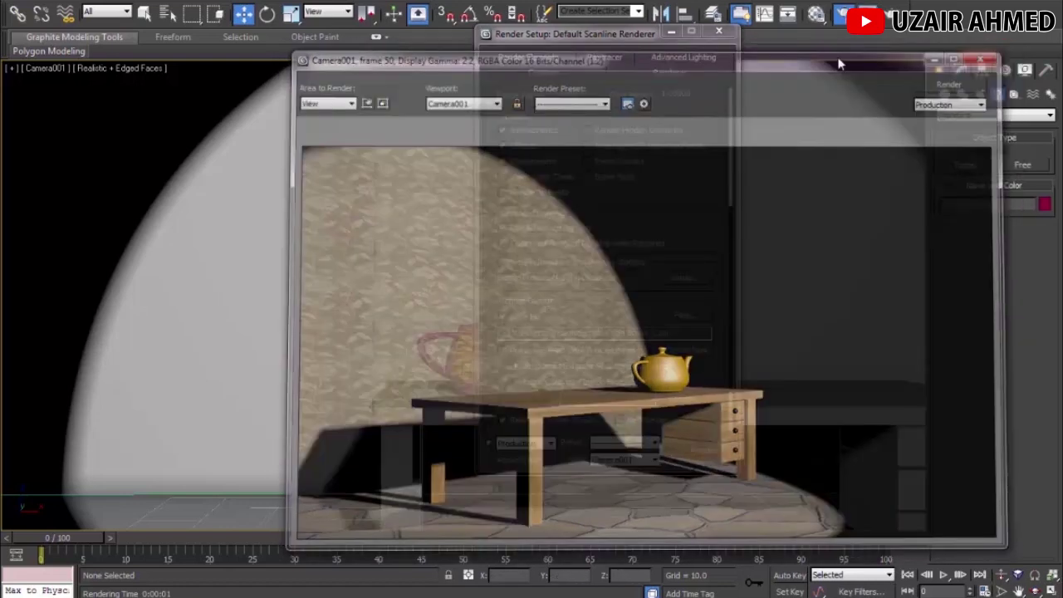
left_click(717, 31)
Step: Switch to Windows Explorer, go to the Videos library and play the rendered Sample Table Scene 1 video
key("super")
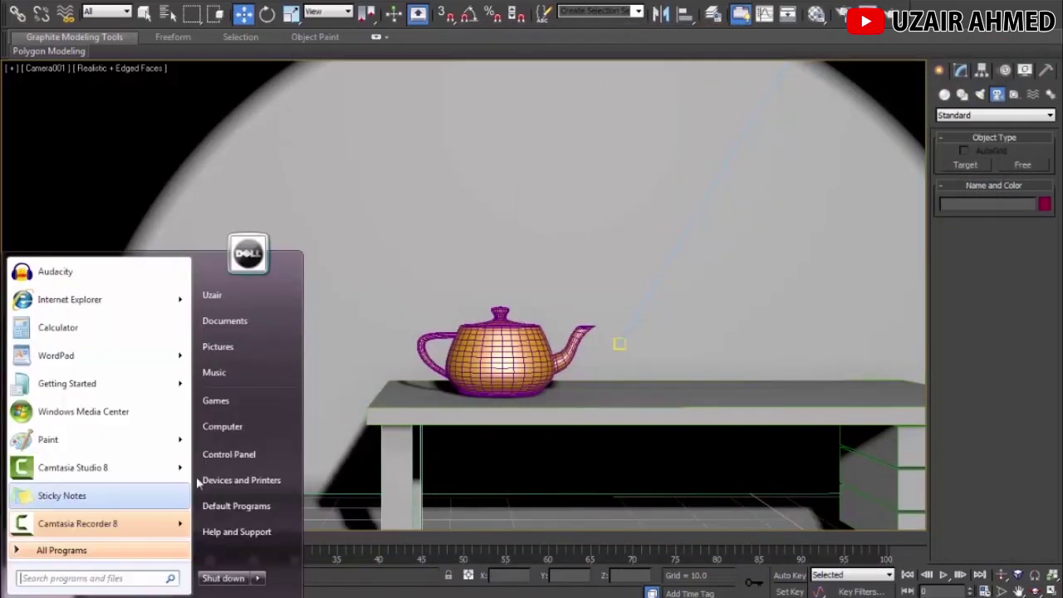
left_click(232, 426)
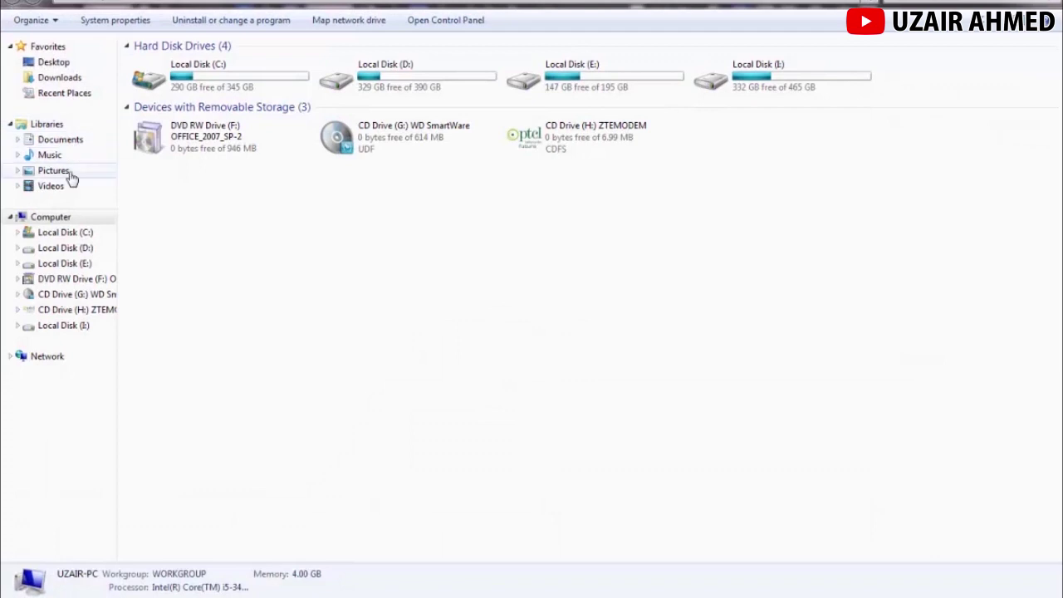
left_click(70, 173)
left_click(69, 188)
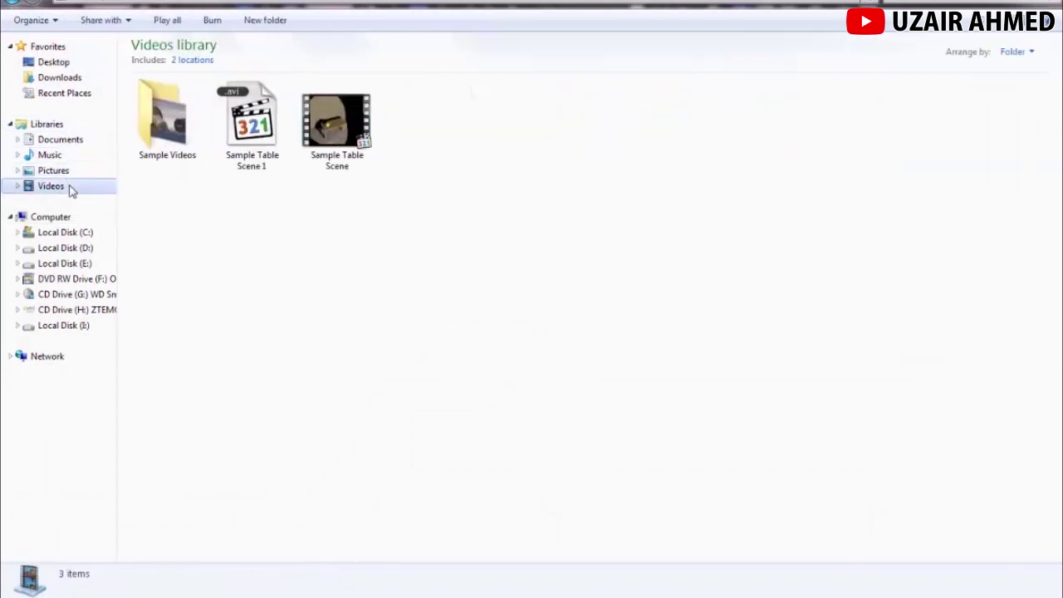
left_click(251, 137)
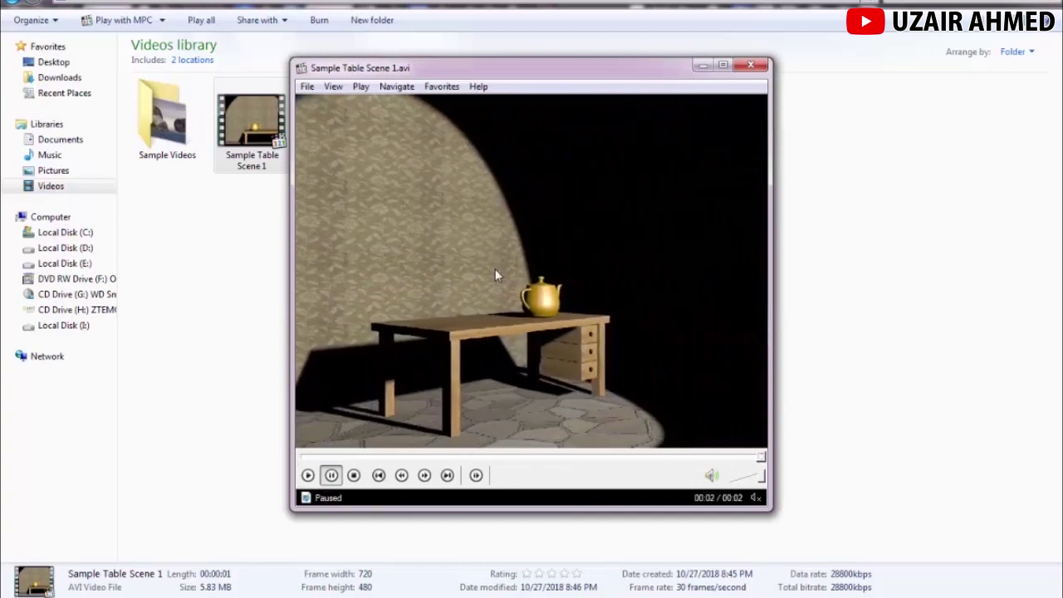
left_click(495, 269)
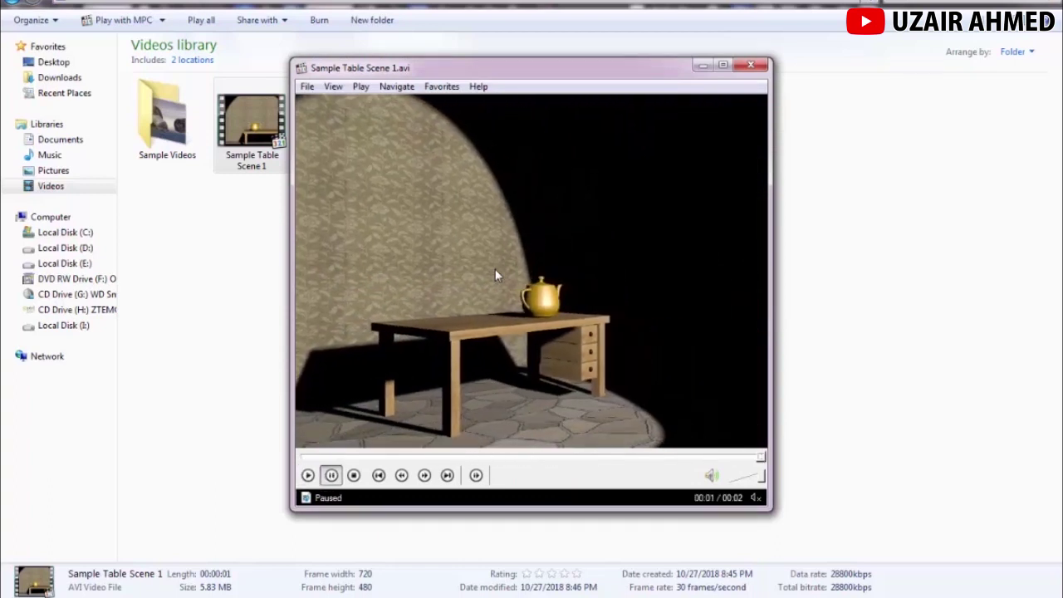